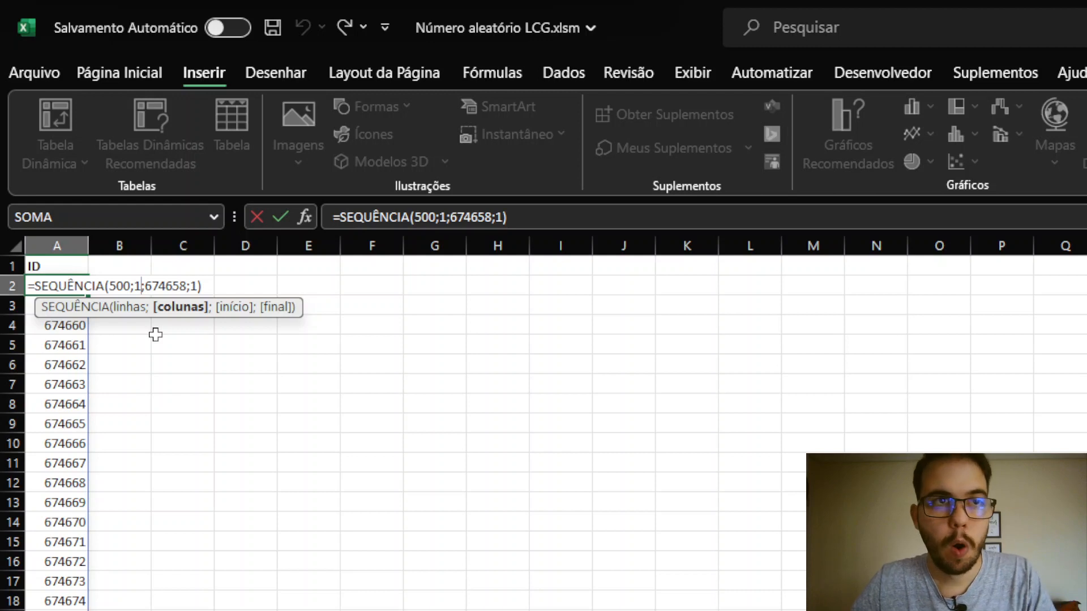
# Review the start and remaining arguments of the SEQUÊNCIA formula in A2.
pyautogui.press('Right')
pyautogui.hotkey('shift', 'Right')
pyautogui.hotkey('shift', 'Right')
pyautogui.hotkey('shift', 'Right')
pyautogui.hotkey('shift', 'Right')
pyautogui.hotkey('shift', 'Right')
pyautogui.hotkey('shift', 'Right')
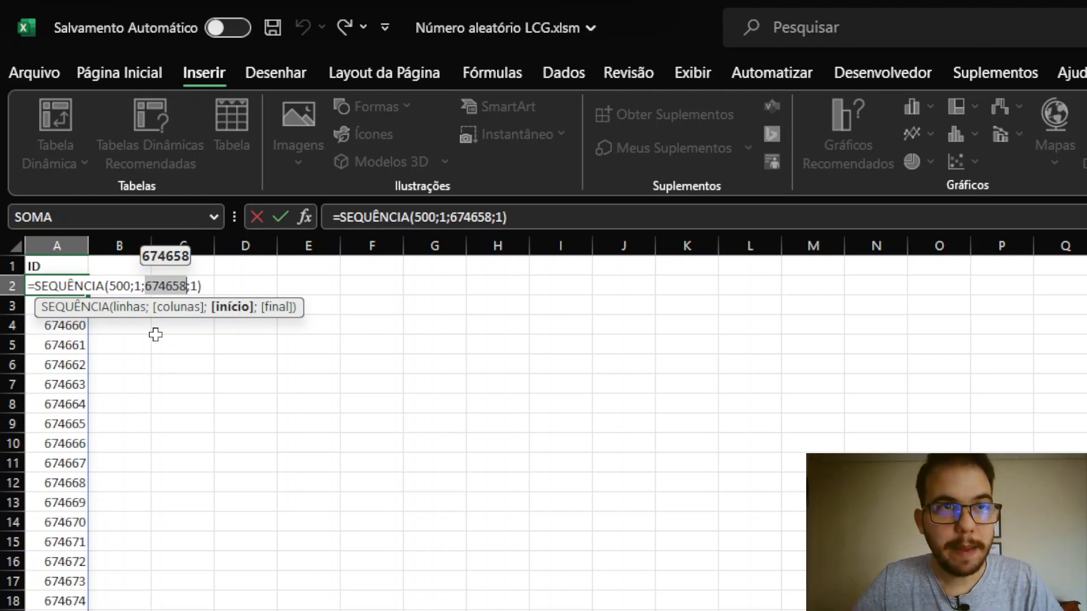
pyautogui.press('Right')
pyautogui.press('Right')
pyautogui.press('Tab')
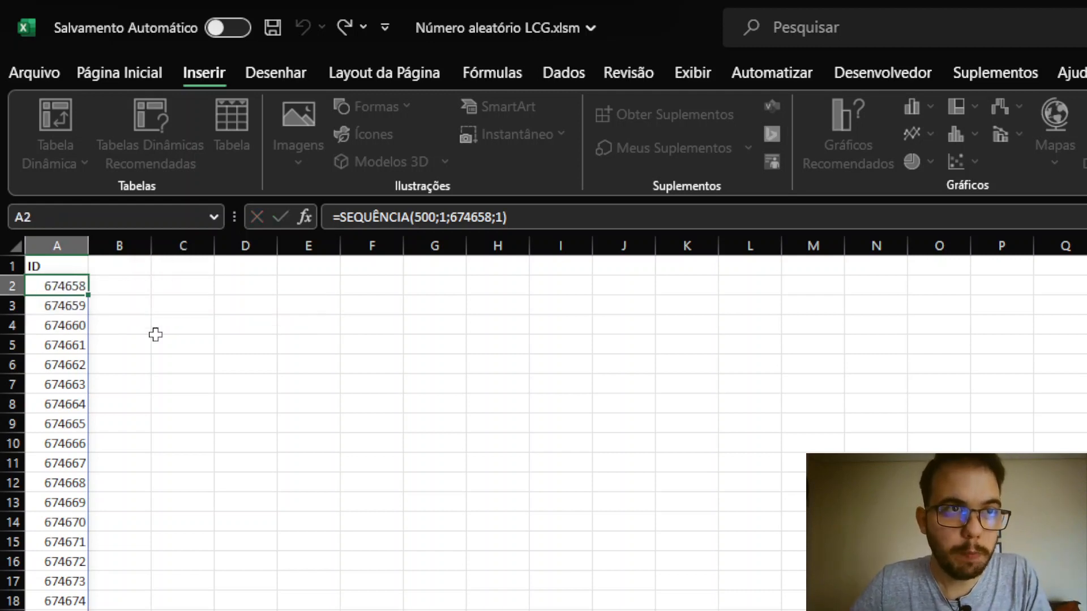
pyautogui.press('Left')
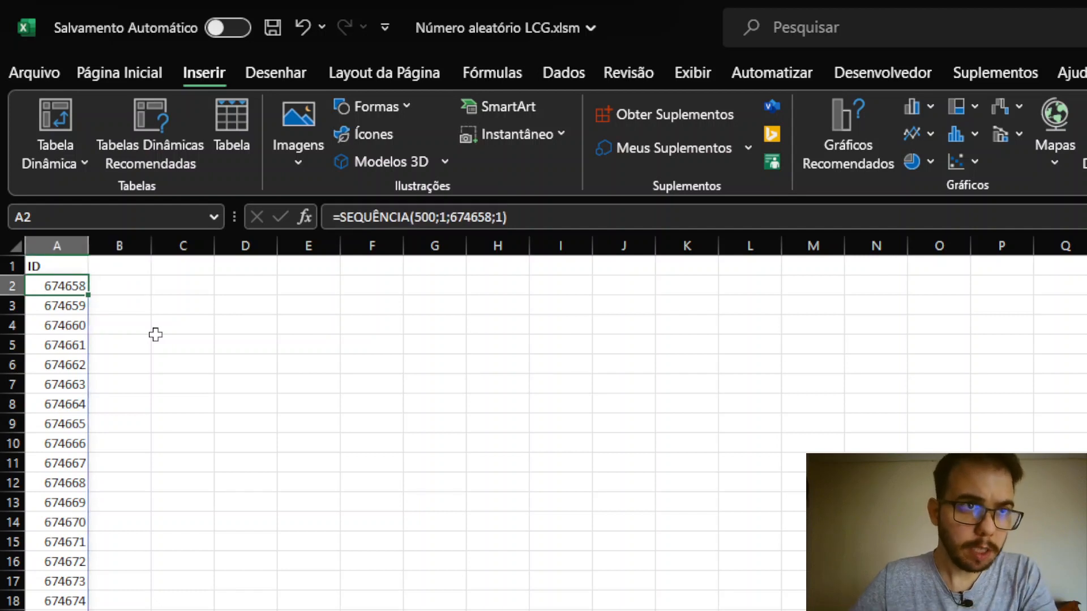
# Examine the spilled ID list in column A down to its last row and return to A2.
pyautogui.press('Down')
pyautogui.press('Down')
pyautogui.press('Down')
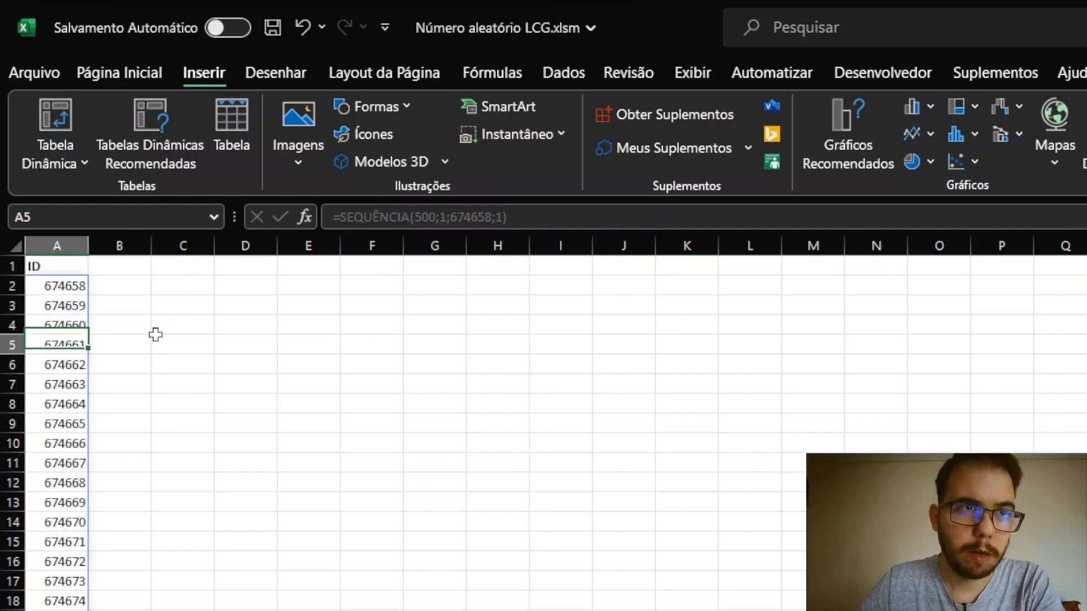
pyautogui.press('Down')
pyautogui.press('Up')
pyautogui.press('Up')
pyautogui.press('Up')
pyautogui.press('Up')
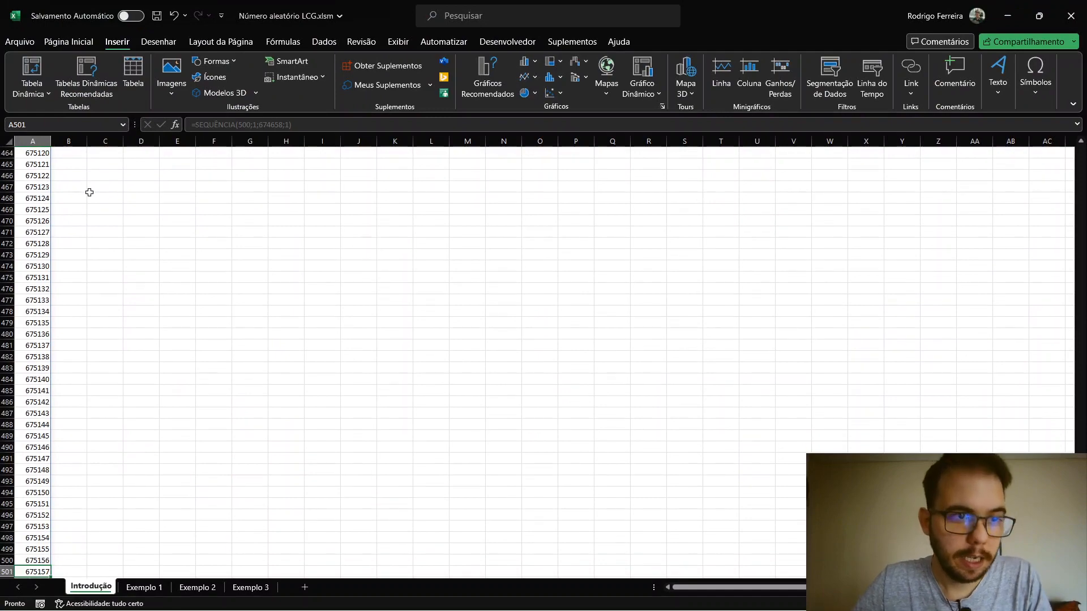
pyautogui.scroll(-2, 88, 193)
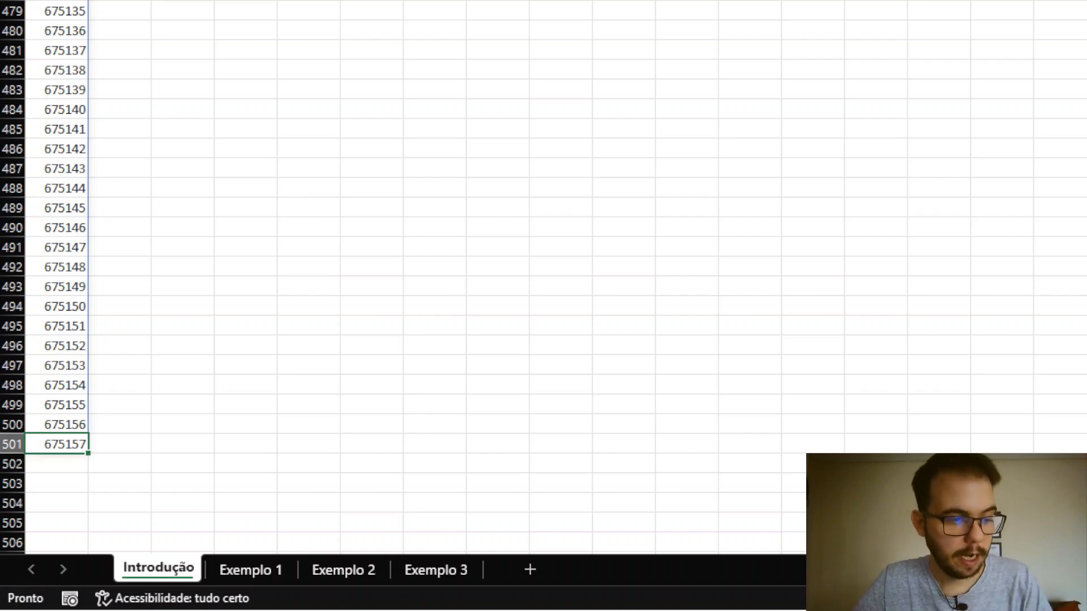
pyautogui.hotkey('ctrl', 'Up')
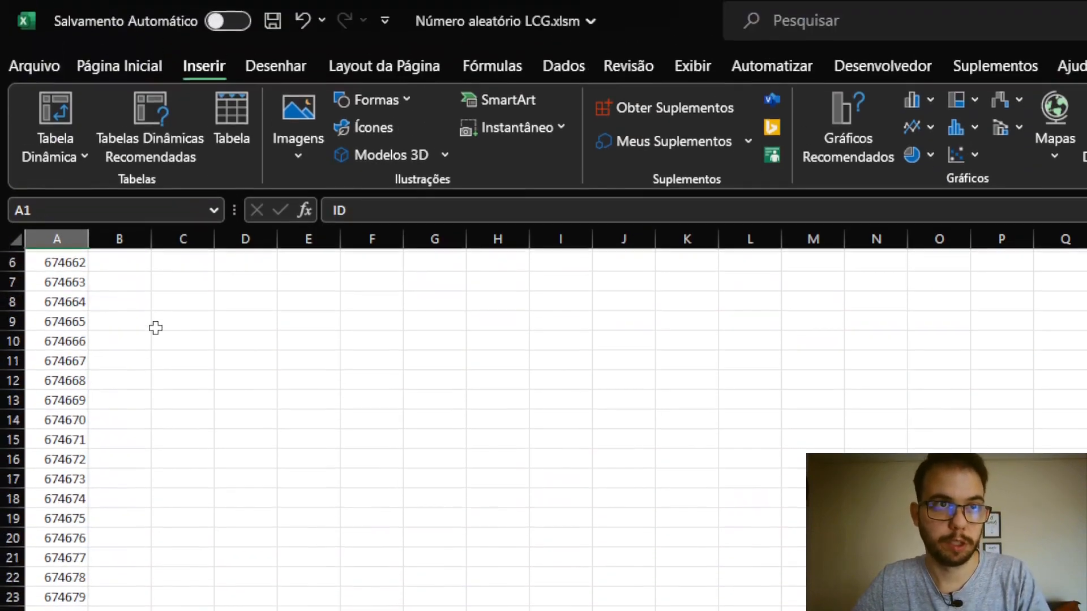
pyautogui.press('Down')
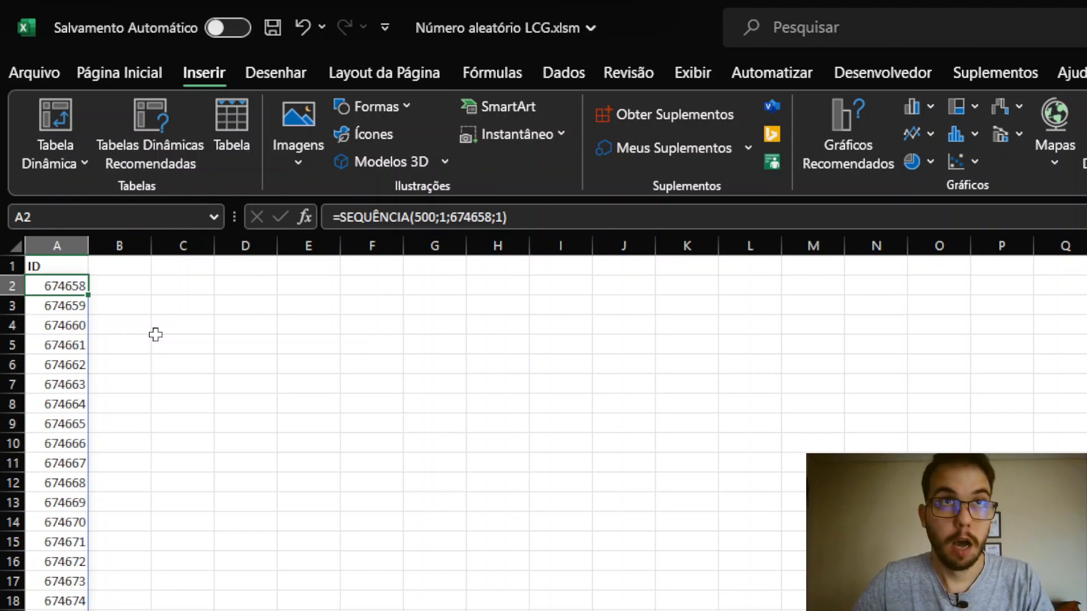
# Enter =MENOR(A2#;1) in C2 to return the smallest ID of the spilled list.
pyautogui.press('Right')
pyautogui.press('Right')
pyautogui.write('=menor')
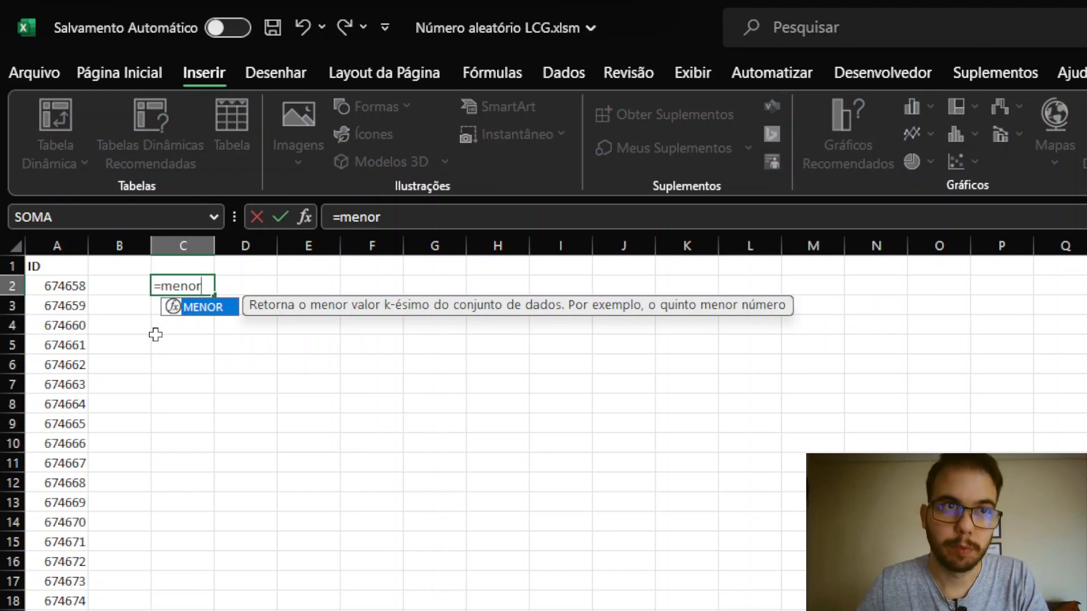
pyautogui.press('Tab')
pyautogui.press('Left')
pyautogui.press('Left')
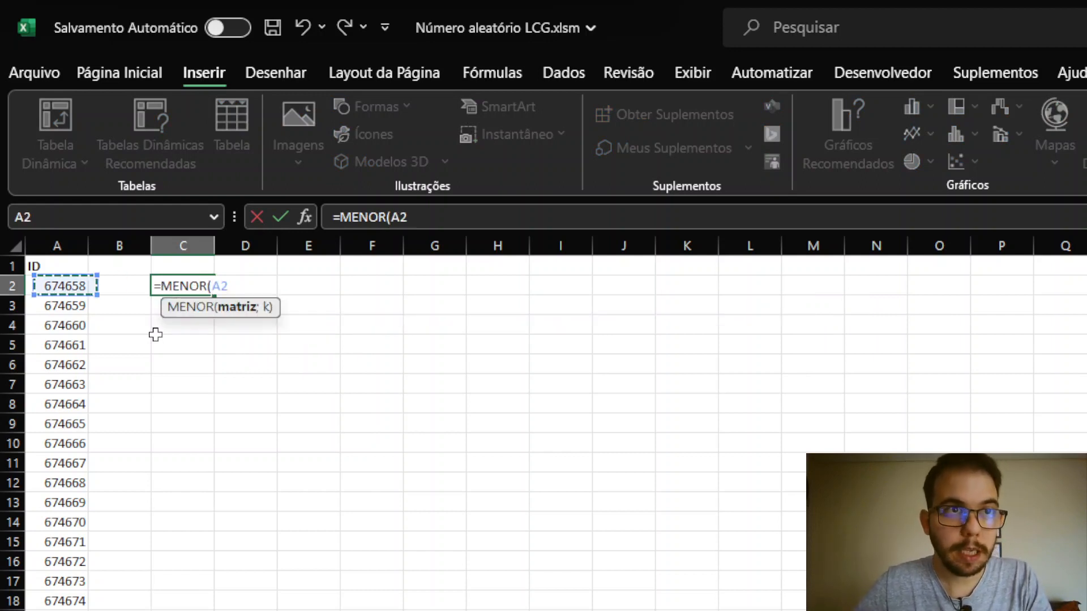
pyautogui.write('#')
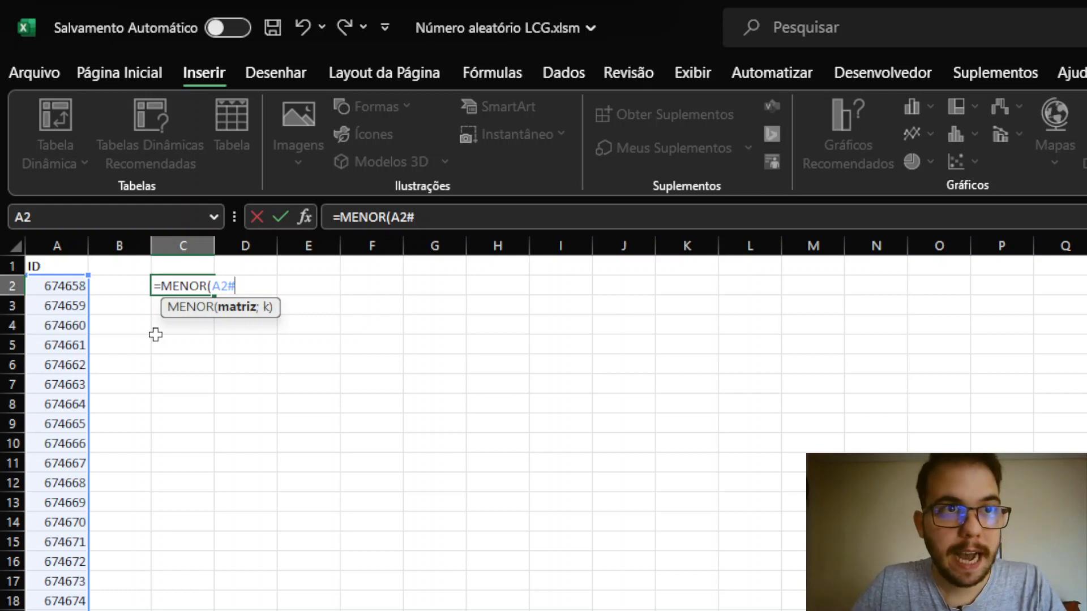
pyautogui.write(';')
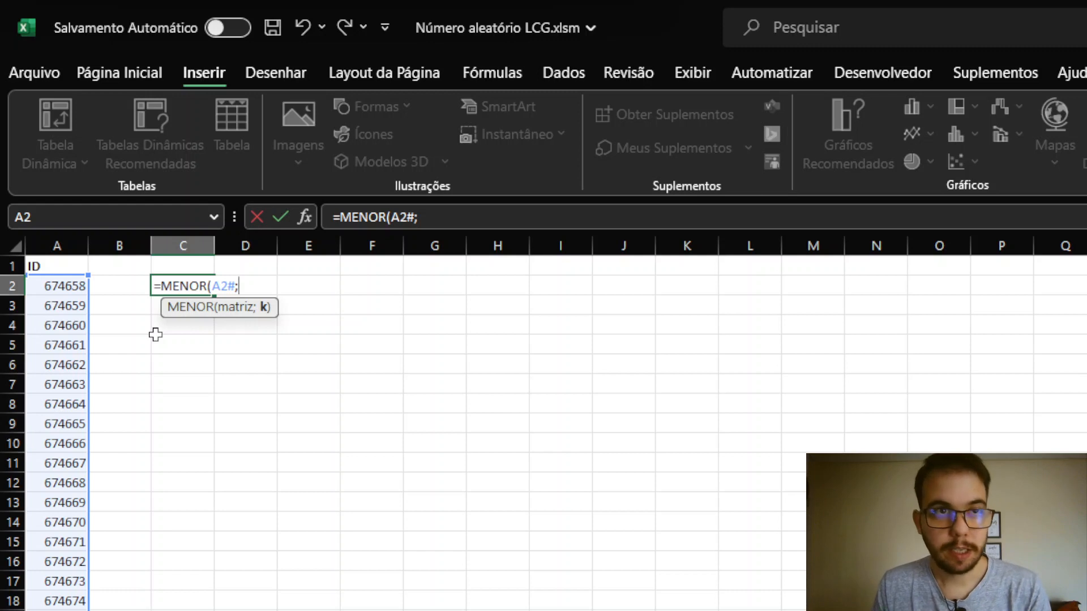
pyautogui.write('1)')
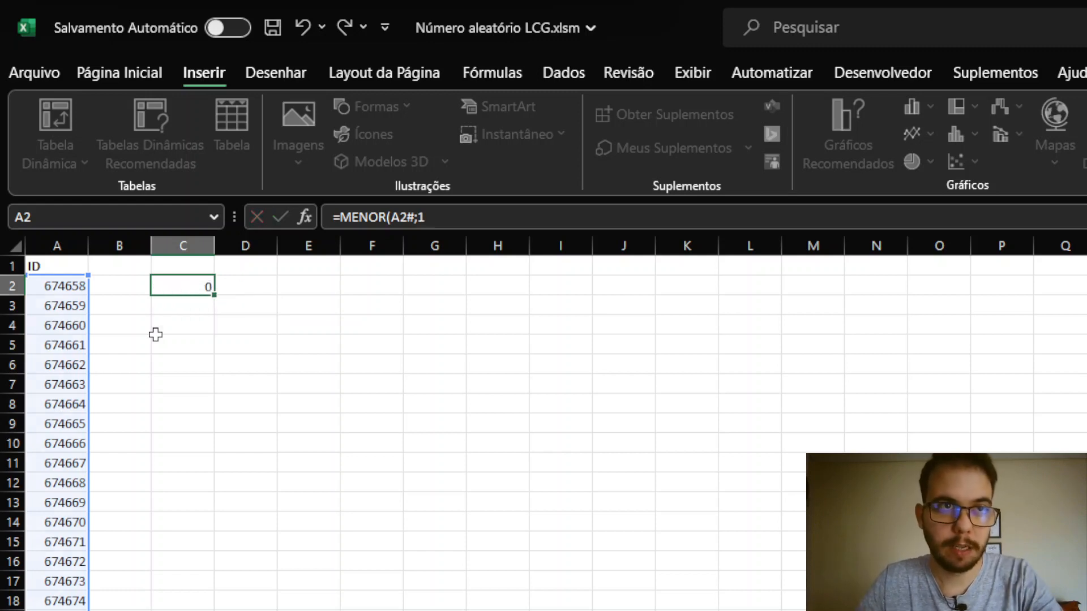
pyautogui.press('Return')
pyautogui.press('Left')
pyautogui.press('Left')
pyautogui.press('Up')
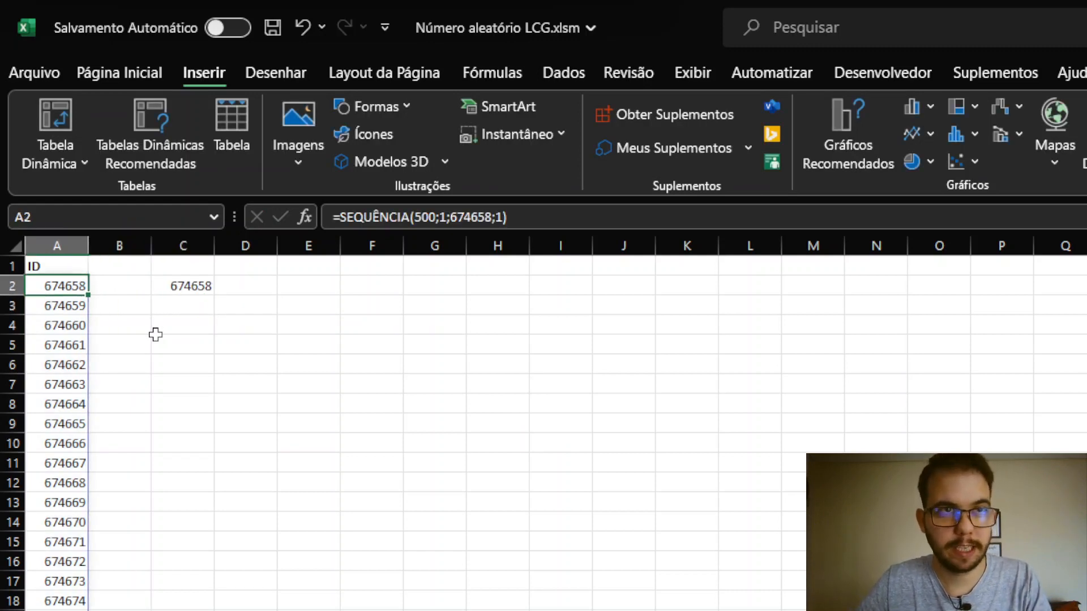
# Change the k argument of the MENOR formula in C2 to 2.
pyautogui.press('Right')
pyautogui.press('Right')
pyautogui.press('F2')
pyautogui.press('Left')
pyautogui.press('BackSpace')
pyautogui.write('2')
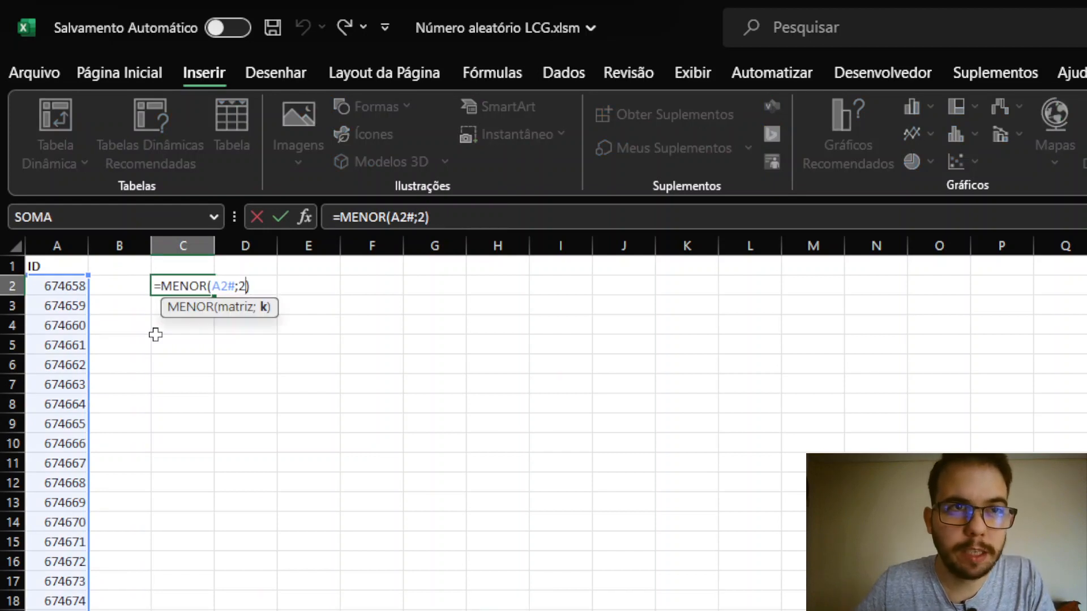
pyautogui.press('Return')
pyautogui.press('Left')
pyautogui.press('Left')
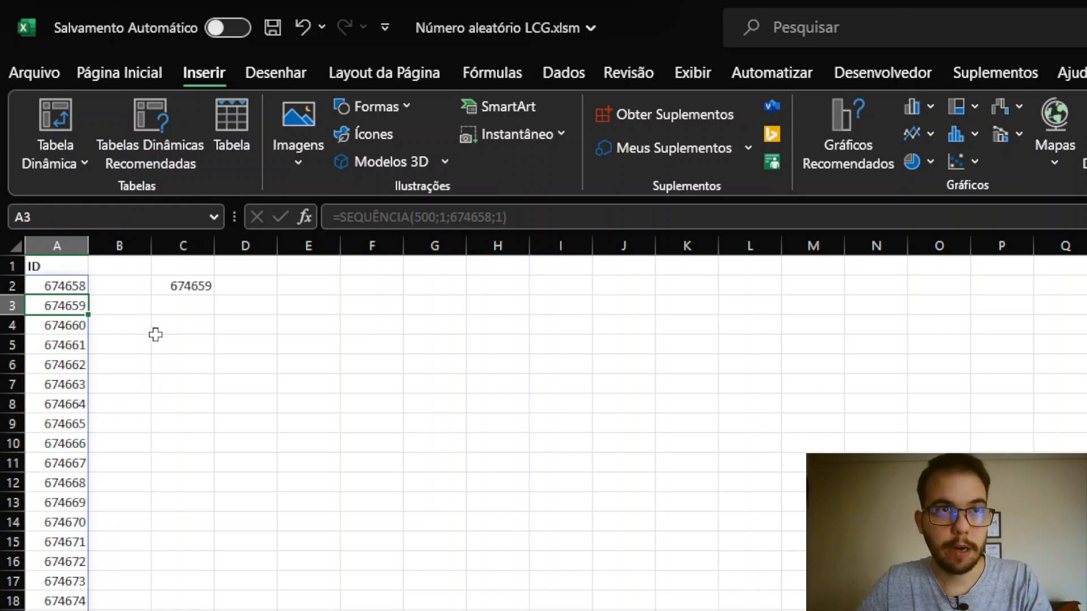
# Replace the k argument in C2 so the formula reads =MENOR(A2#;15%*CONT.NÚM(A2#)).
pyautogui.press('Right')
pyautogui.press('Up')
pyautogui.press('Up')
pyautogui.press('Right')
pyautogui.press('Down')
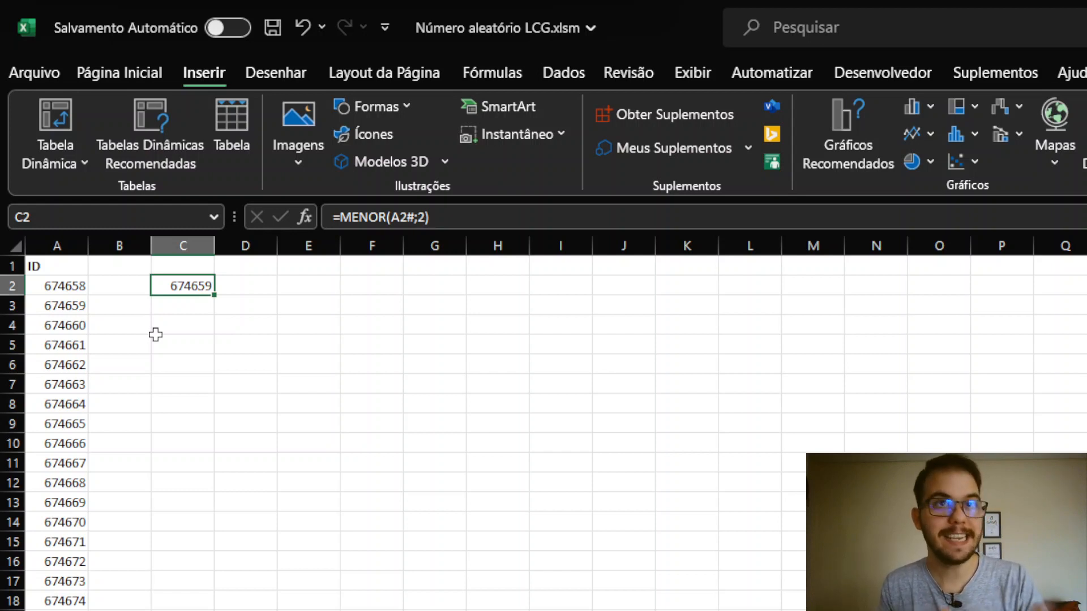
pyautogui.press('F2')
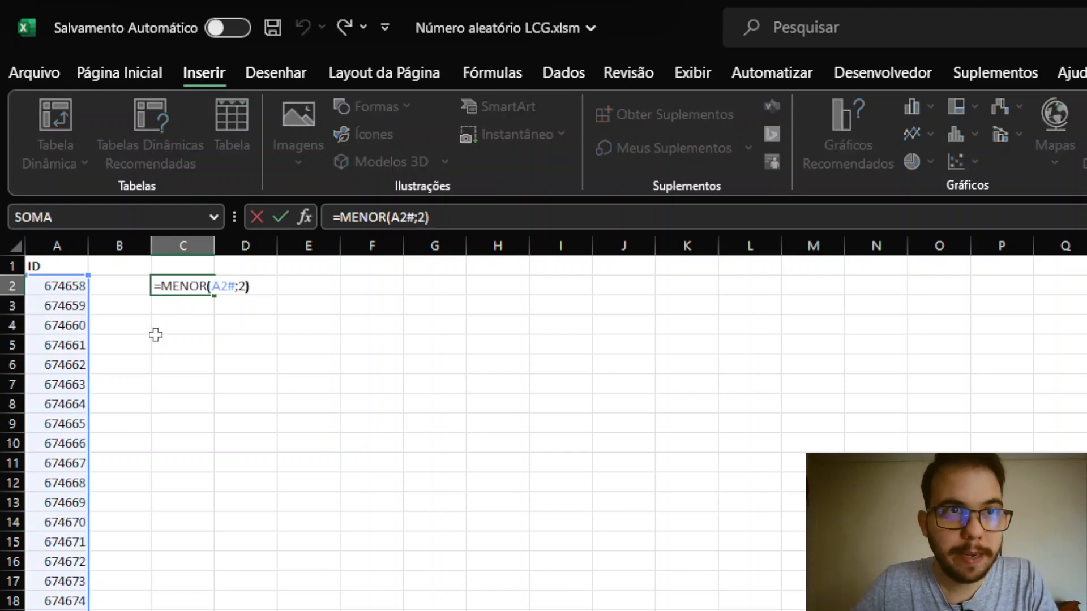
pyautogui.press('Left')
pyautogui.press('BackSpace')
pyautogui.write('15%*')
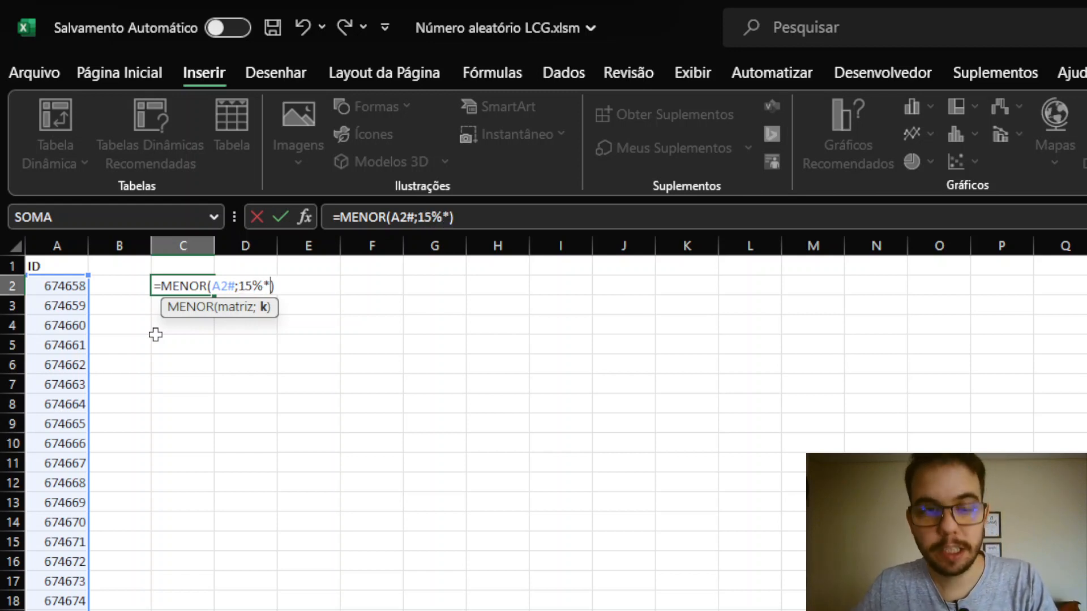
pyautogui.write('count')
pyautogui.press('BackSpace')
pyautogui.press('BackSpace')
pyautogui.press('BackSpace')
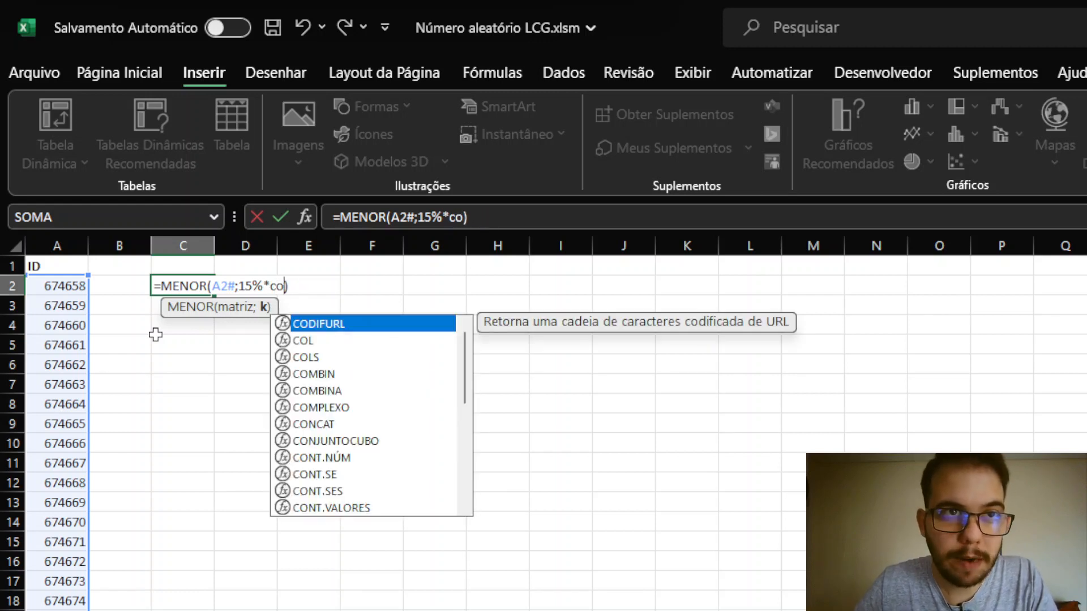
pyautogui.write('nt')
pyautogui.press('Tab')
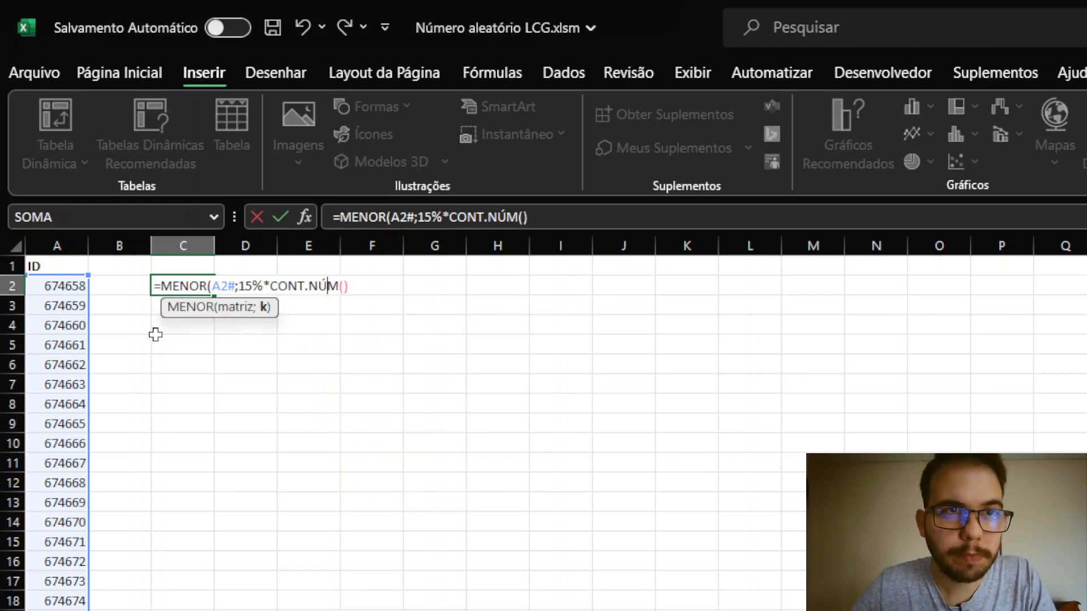
pyautogui.press('BackSpace')
pyautogui.press('Left')
pyautogui.press('Left')
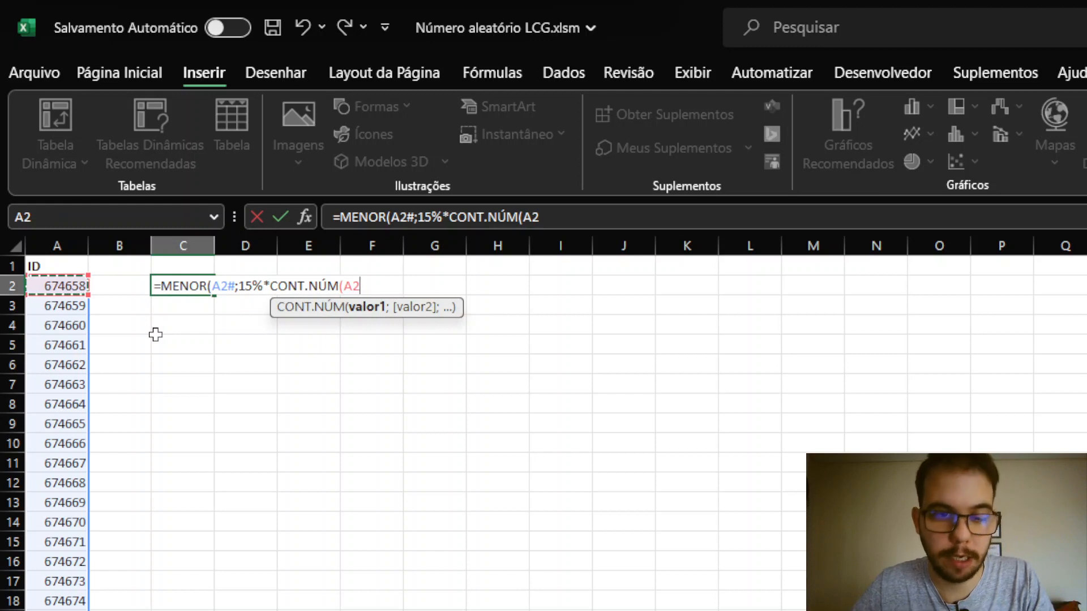
pyautogui.write('#))')
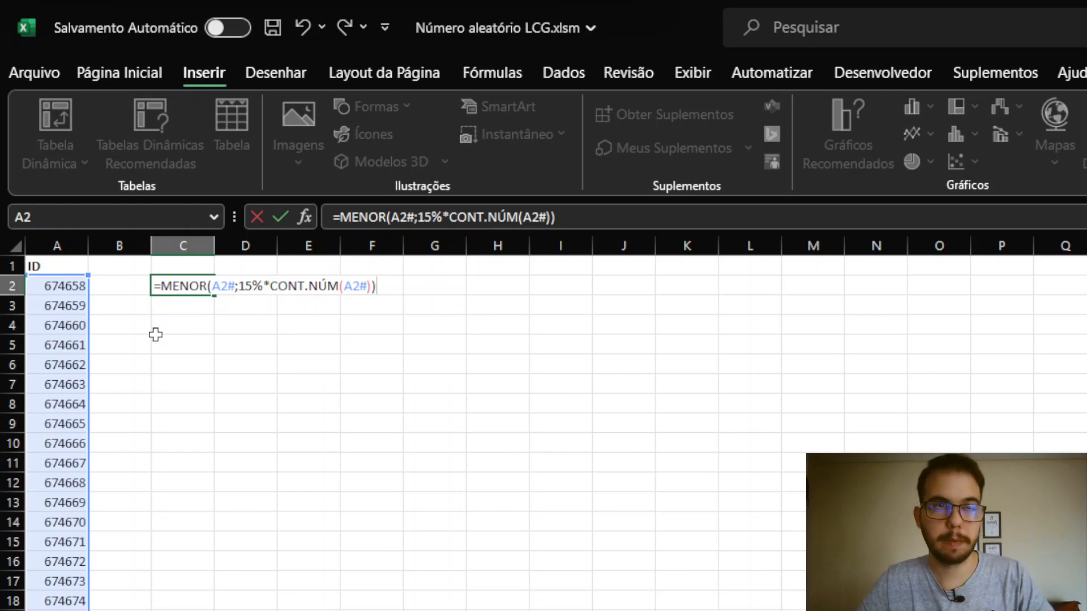
pyautogui.press('Return')
# Enter =FILTRO(A2#;A2#<=C2) in D2 to list the IDs up to the limit in C2.
pyautogui.press('Up')
pyautogui.press('Right')
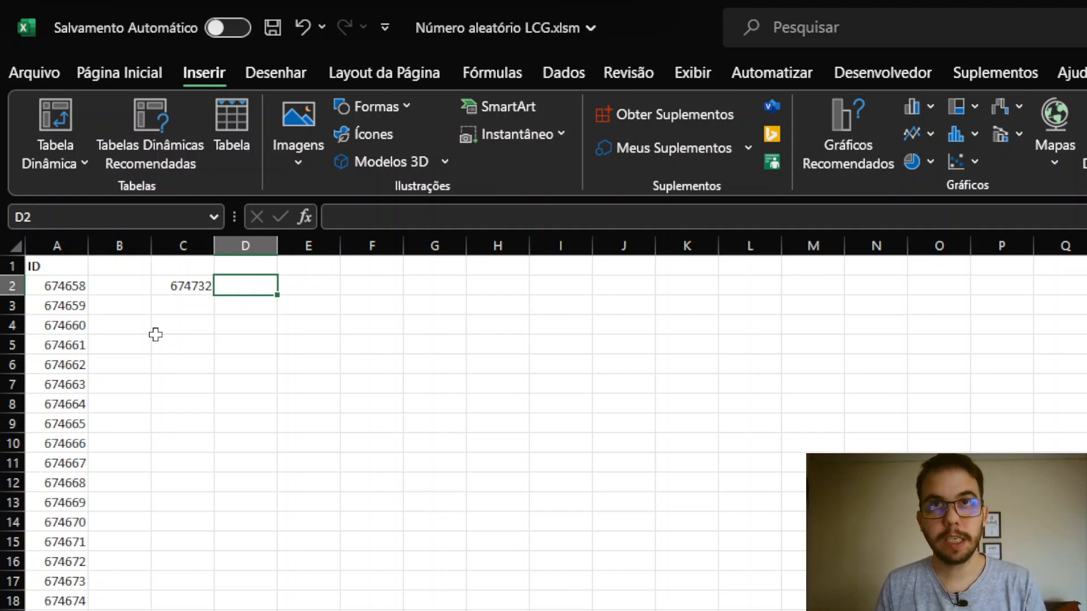
pyautogui.write('=filtro')
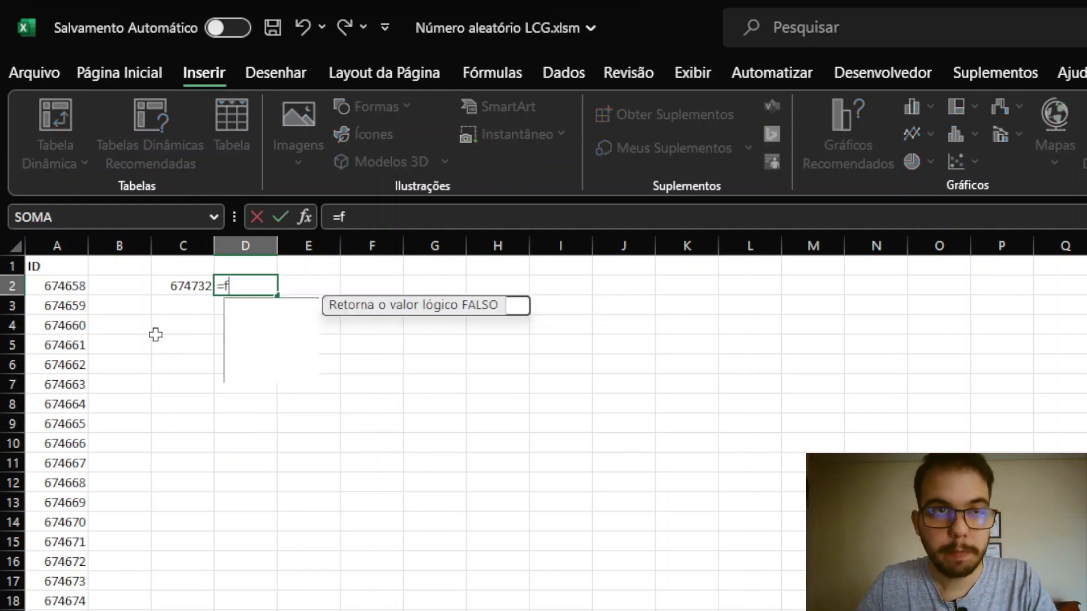
pyautogui.press('Tab')
pyautogui.press('Left')
pyautogui.press('Left')
pyautogui.press('Left')
pyautogui.write('#;')
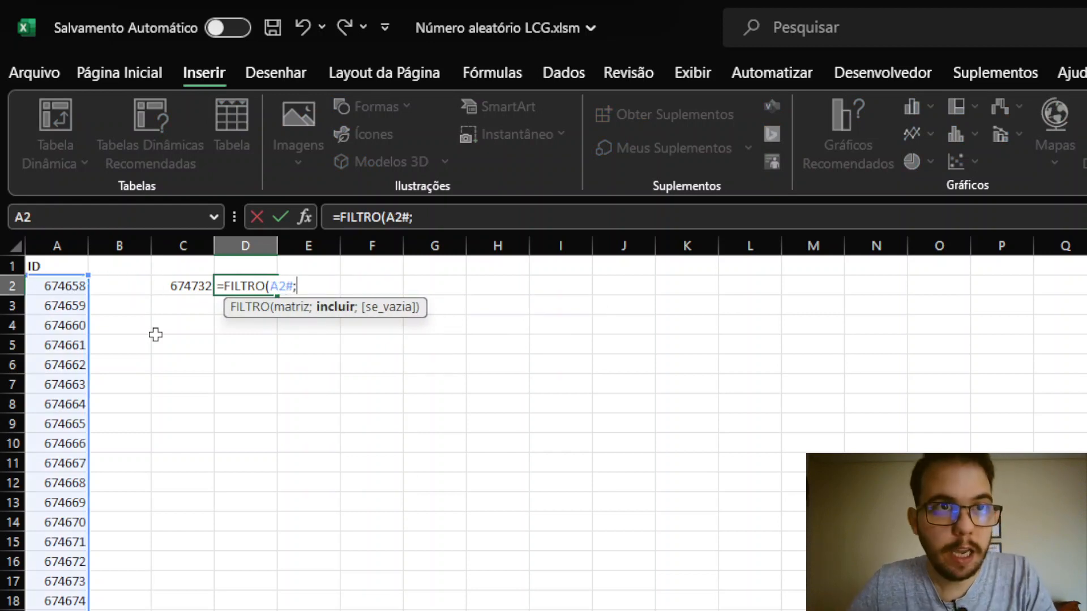
pyautogui.press('Left')
pyautogui.press('Left')
pyautogui.press('Left')
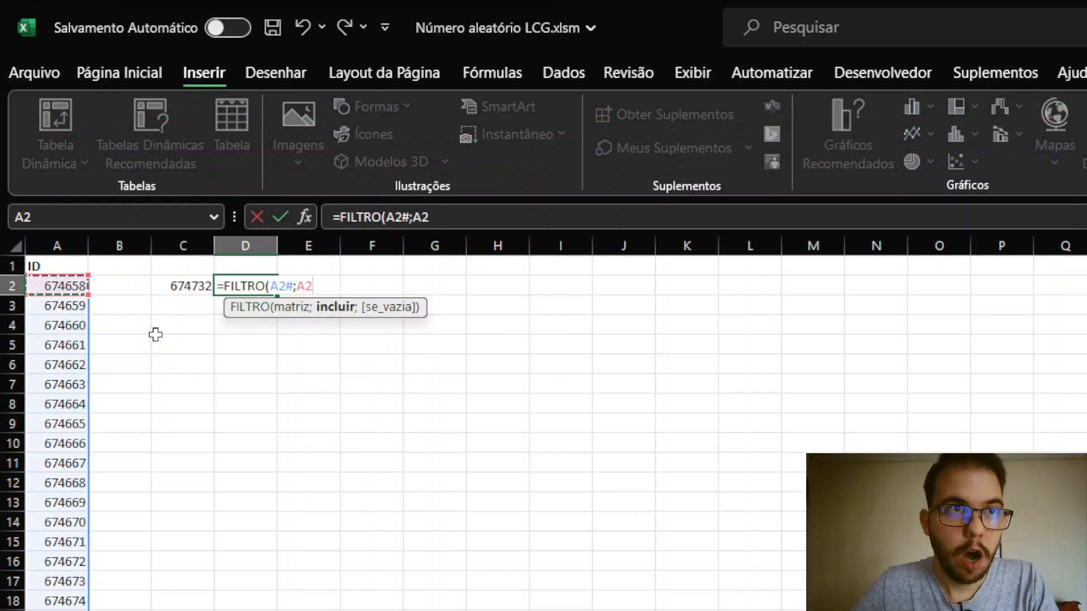
pyautogui.write('#<=')
pyautogui.press('Left')
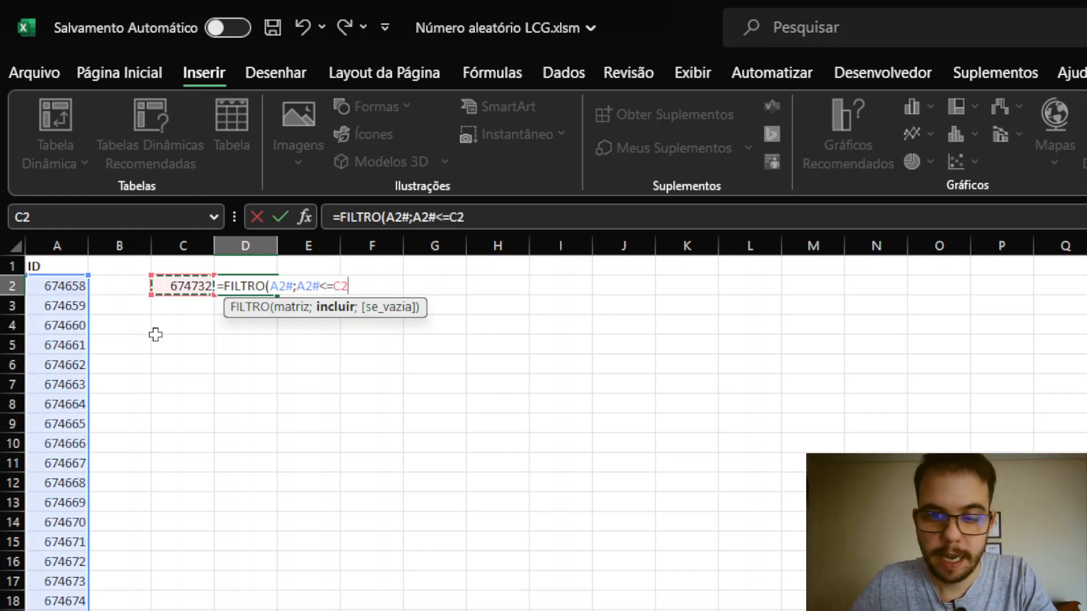
pyautogui.write(')')
pyautogui.hotkey('ctrl', 'Return')
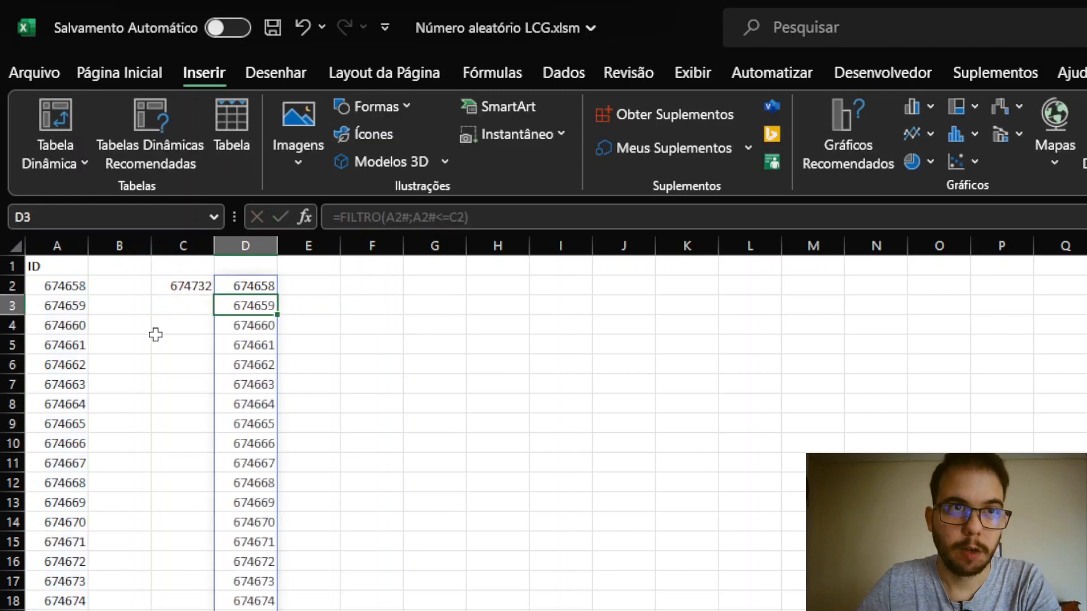
# Count the filtered IDs in E2 with =CONT.NÚM(D2#).
pyautogui.press('Right')
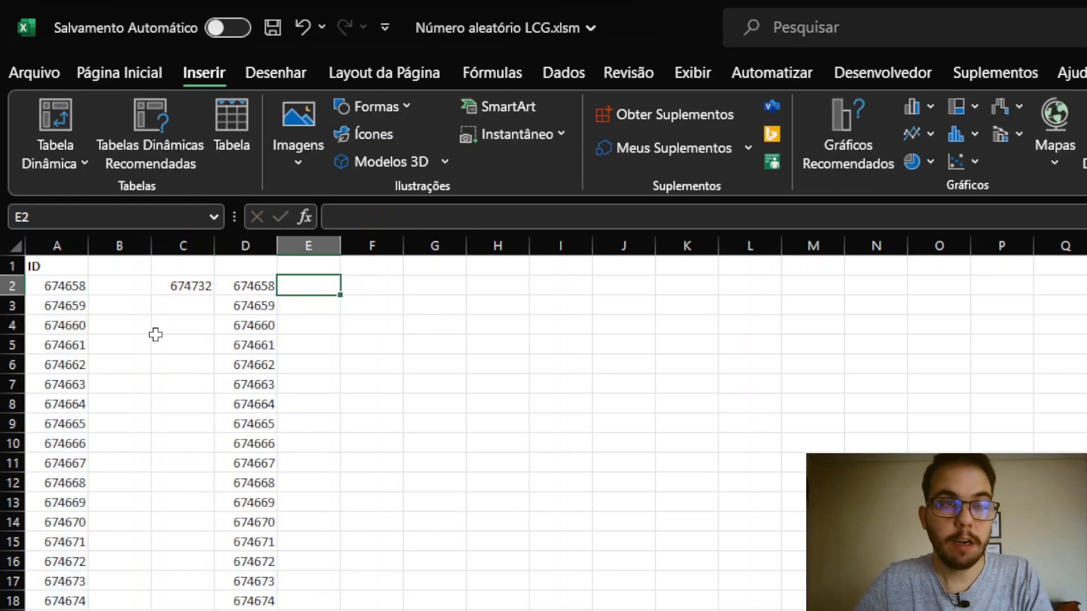
pyautogui.write('=cont')
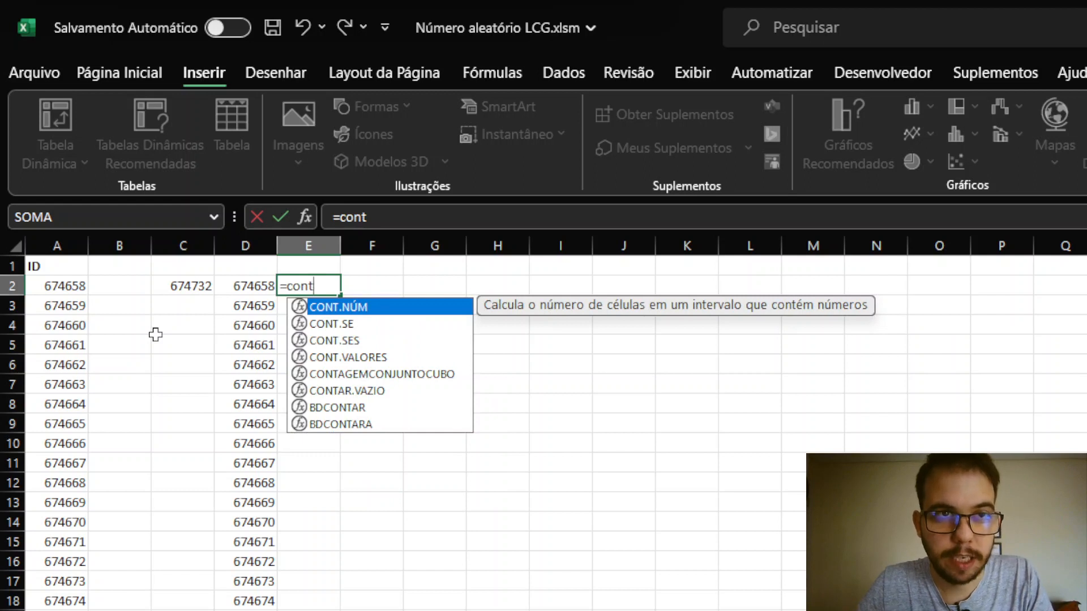
pyautogui.press('Tab')
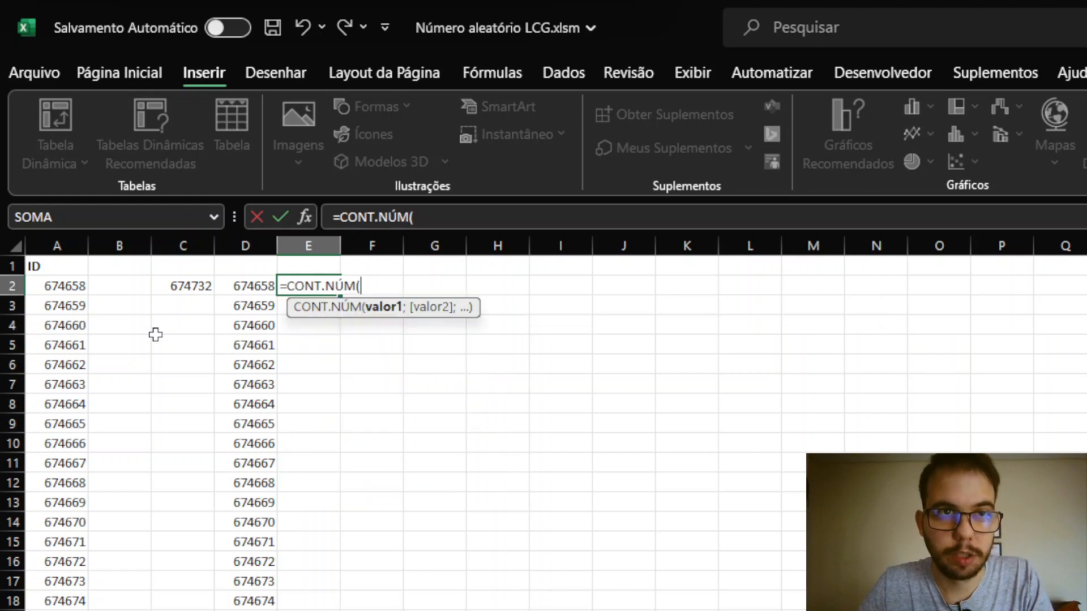
pyautogui.press('Left')
pyautogui.hotkey('ctrl', 'shift', 'Down')
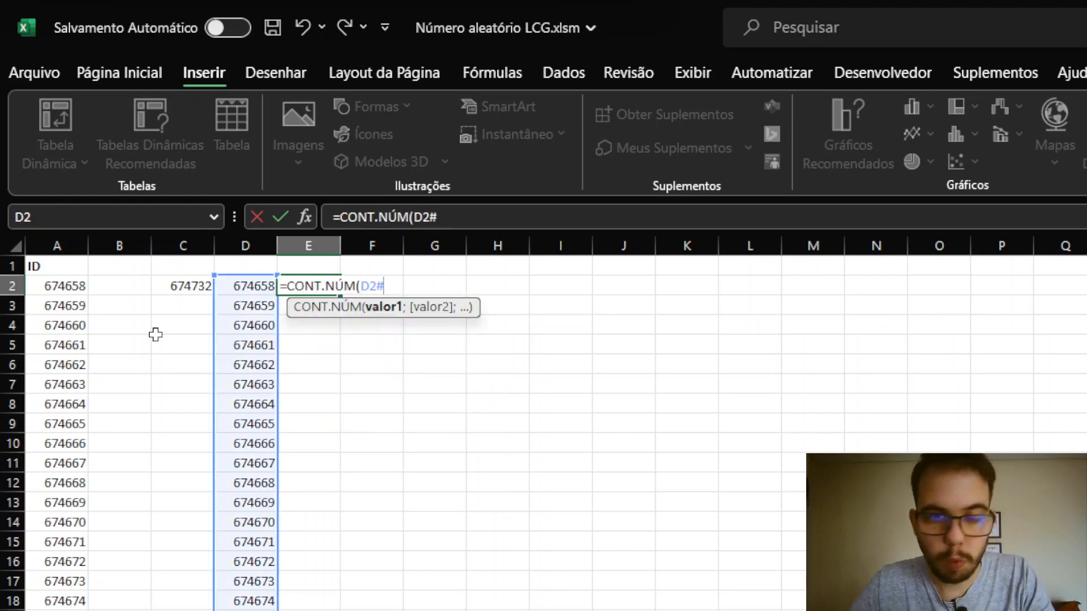
pyautogui.write(')')
pyautogui.press('Return')
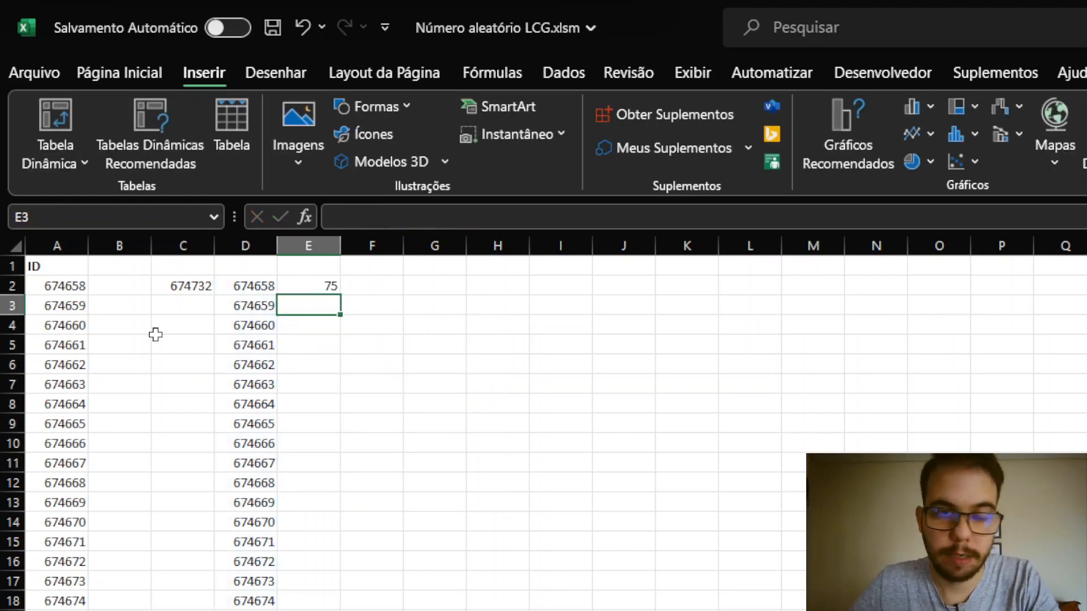
# Count all IDs of the sequence in E3 with =CONT.NÚM(A2#).
pyautogui.write('=cont')
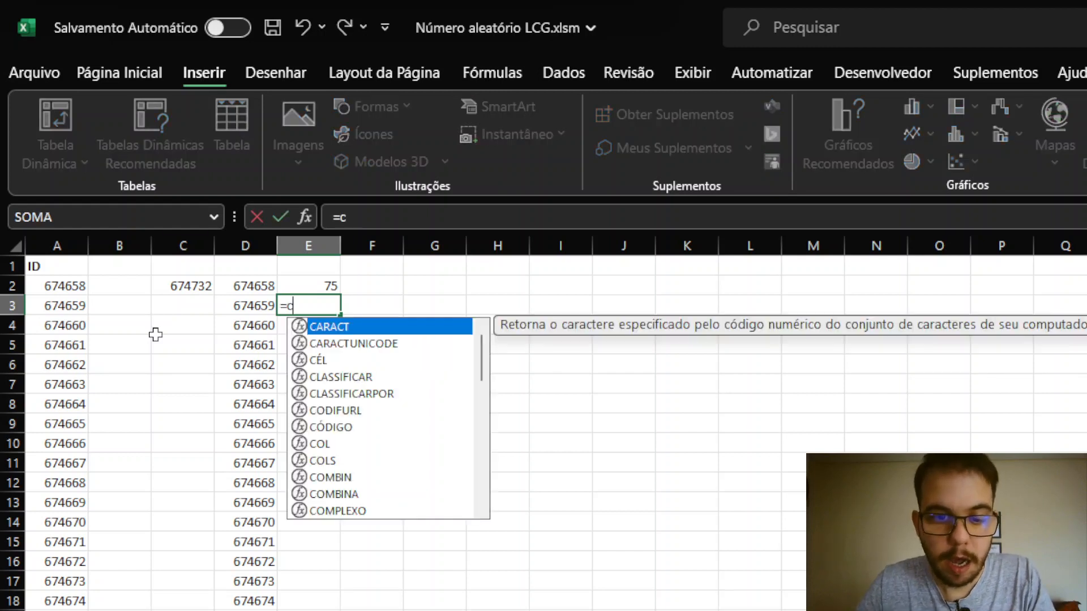
pyautogui.press('Tab')
pyautogui.press('Up')
pyautogui.press('Left')
pyautogui.press('Left')
pyautogui.press('Left')
pyautogui.press('Left')
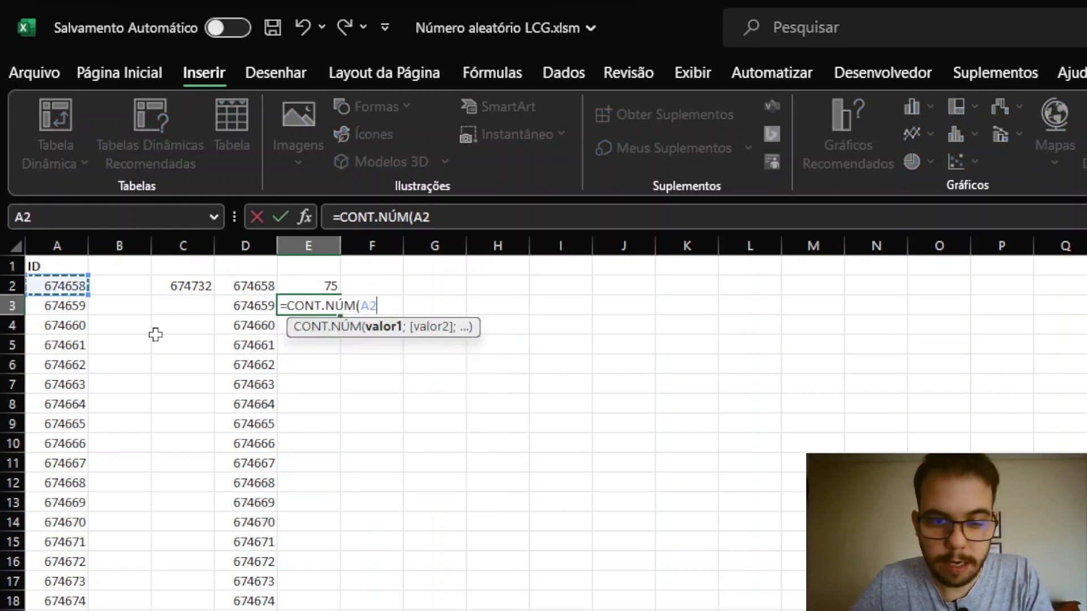
pyautogui.write(')')
pyautogui.press('BackSpace')
pyautogui.write('#)')
pyautogui.press('Return')
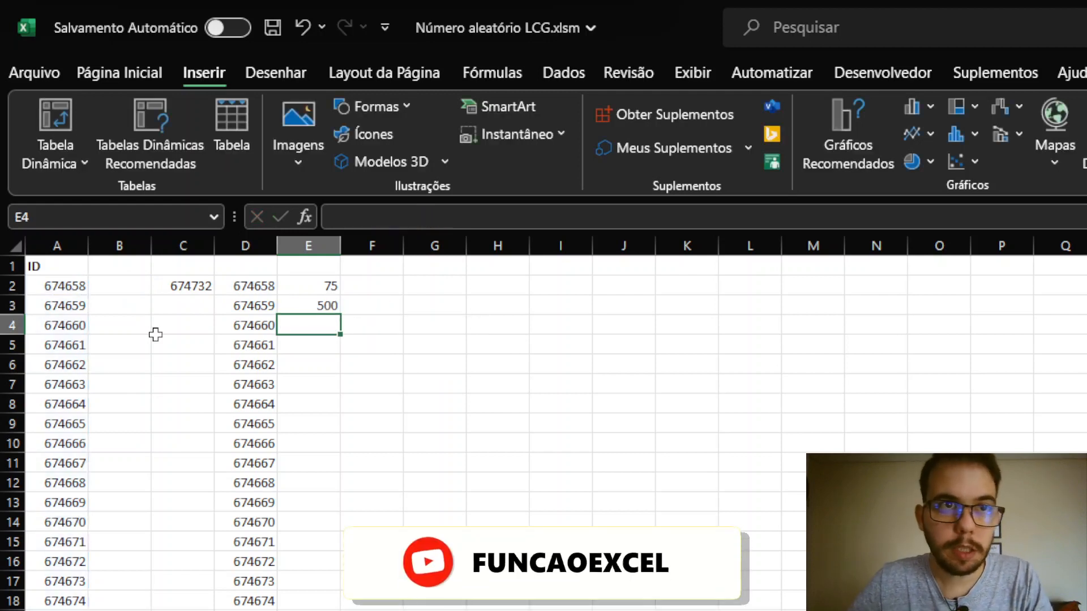
# Calculate the share of filtered IDs in E4 with =E2/E3.
pyautogui.write('=')
pyautogui.press('Up')
pyautogui.press('Up')
pyautogui.write('/')
pyautogui.press('Up')
pyautogui.press('Return')
pyautogui.press('Up')
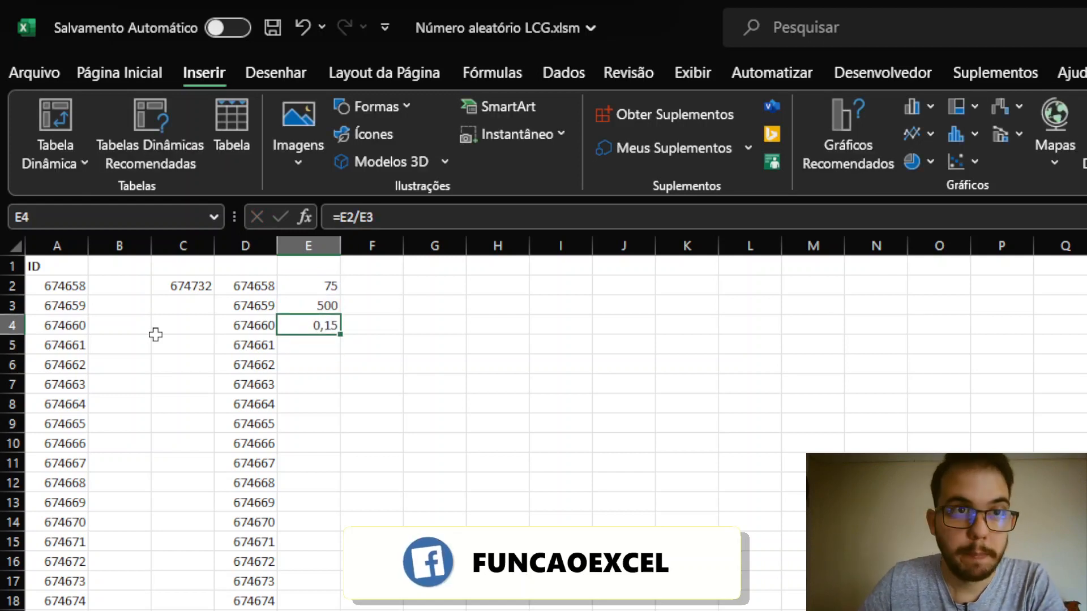
pyautogui.press('Down')
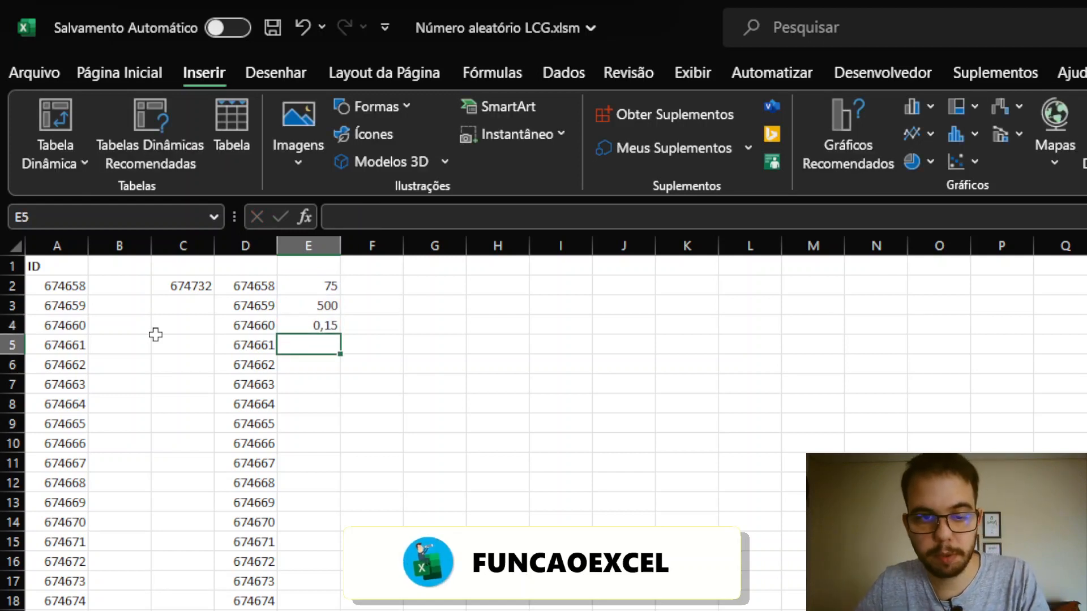
# Enter =E4=15% in E5 to test whether the calculated share equals 15%.
pyautogui.write('15')
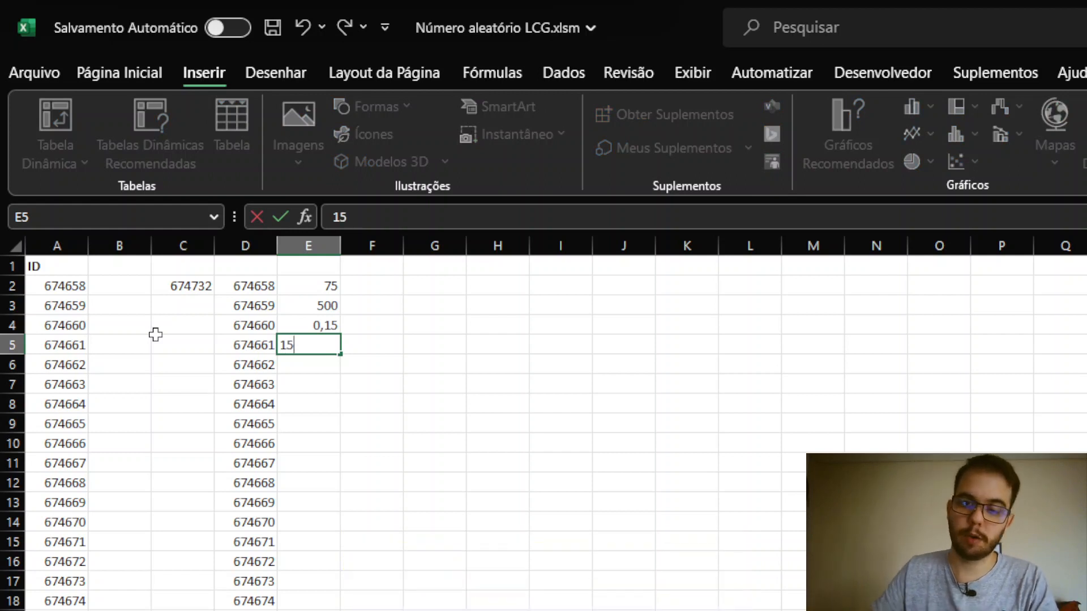
pyautogui.press('BackSpace')
pyautogui.press('BackSpace')
pyautogui.write('=')
pyautogui.press('Up')
pyautogui.write('=15%')
pyautogui.press('Return')
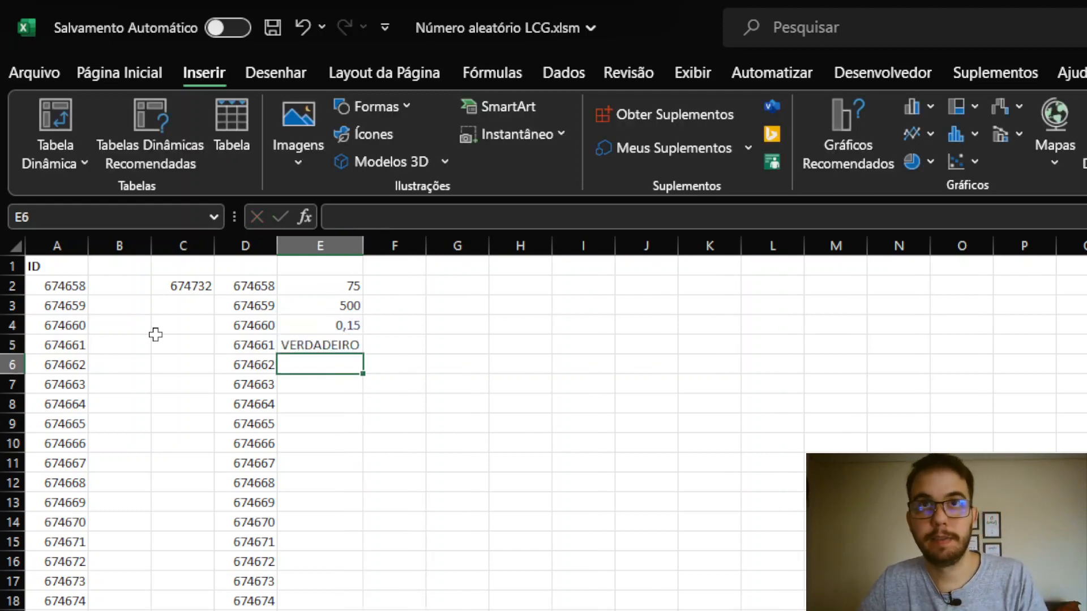
pyautogui.press('Up')
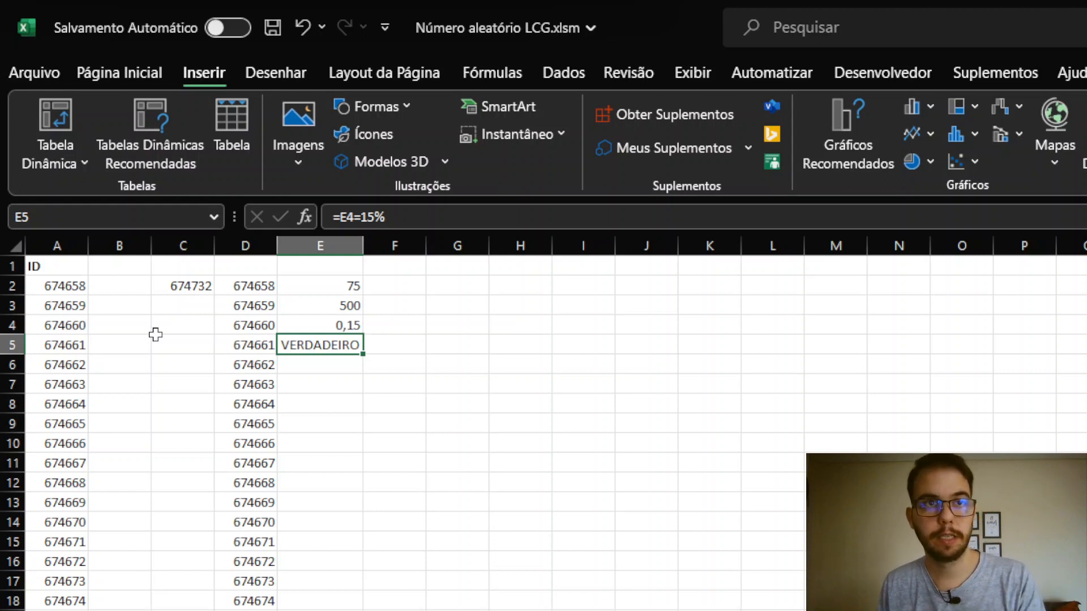
pyautogui.press('Left')
pyautogui.press('Up')
pyautogui.press('Up')
pyautogui.press('Up')
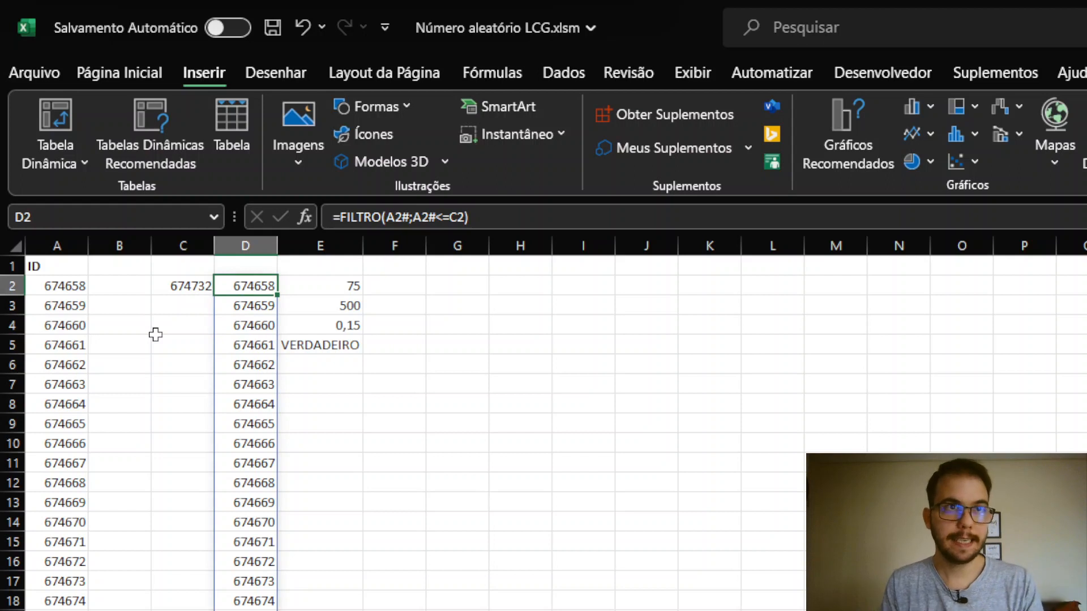
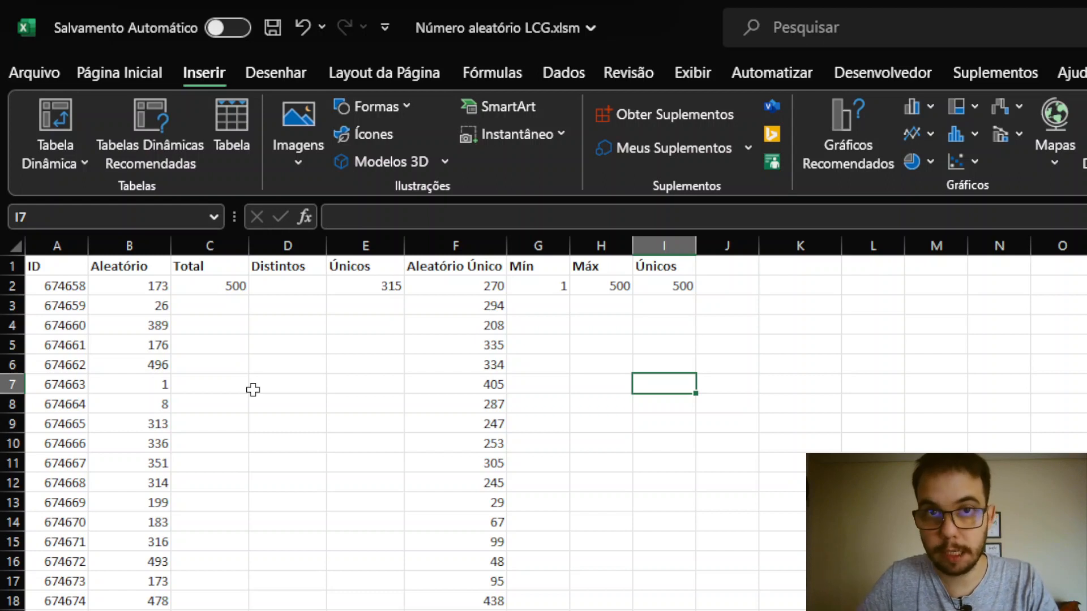
# Generate a random decimal in I4 with =ALEATÓRIO().
pyautogui.press('Up')
pyautogui.press('Up')
pyautogui.press('Up')
pyautogui.write('=')
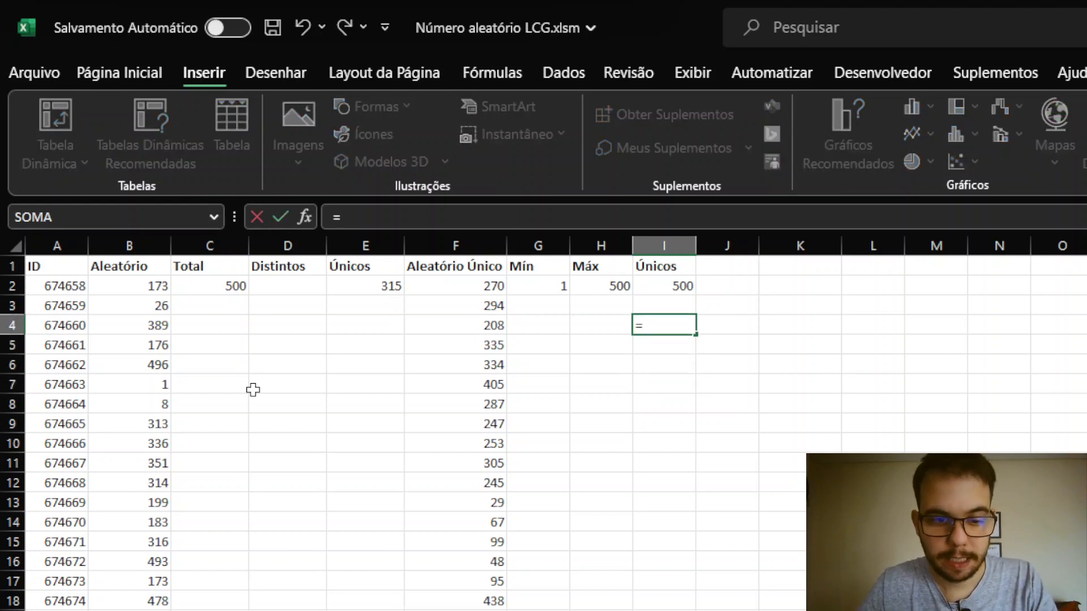
pyautogui.write('ale')
pyautogui.press('Tab')
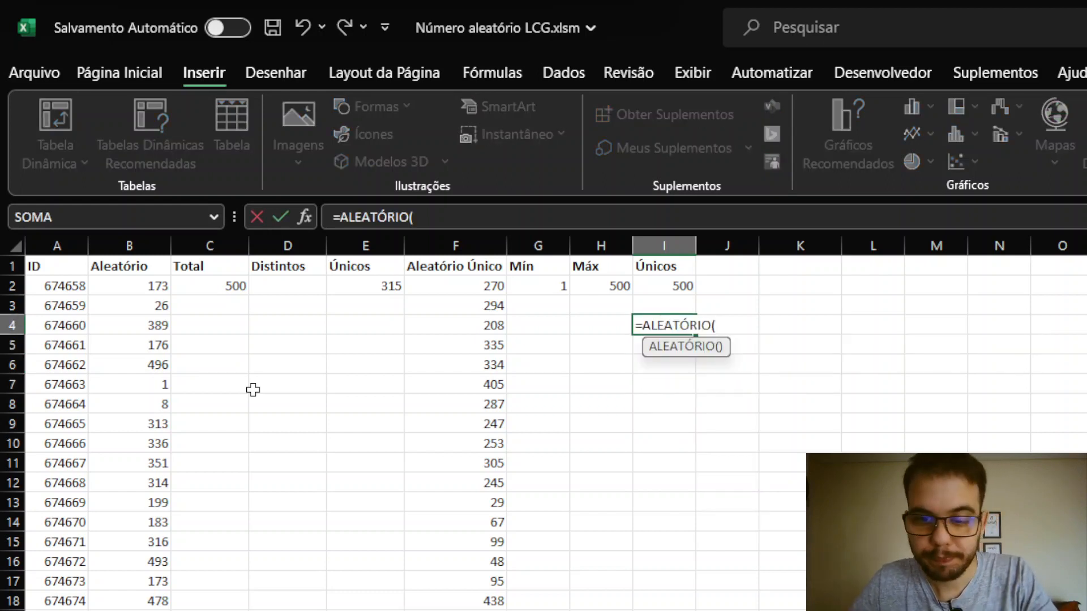
pyautogui.write(')')
pyautogui.press('Return')
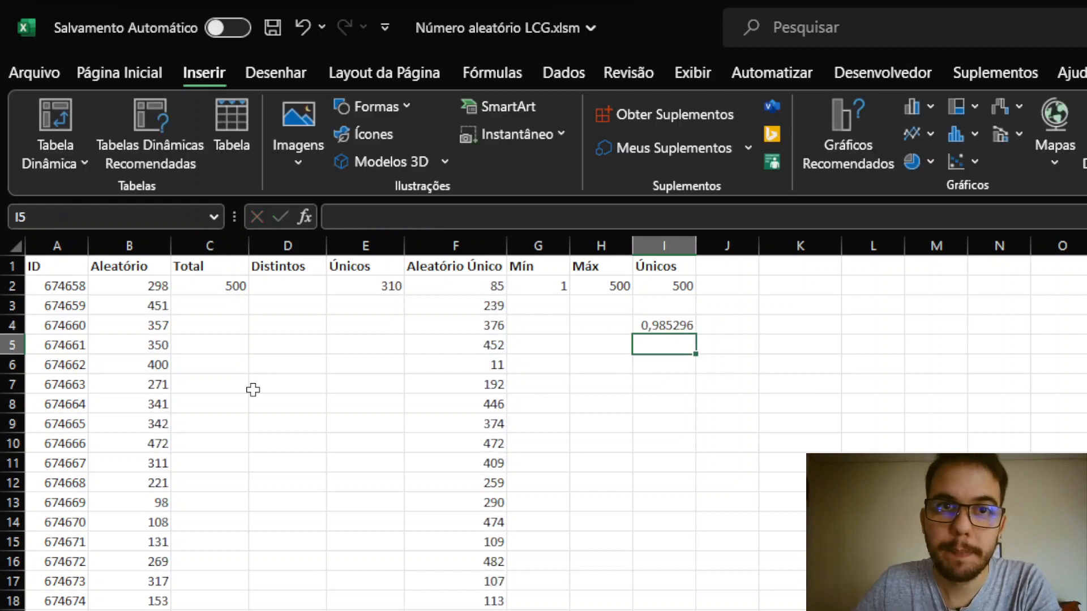
pyautogui.press('Up')
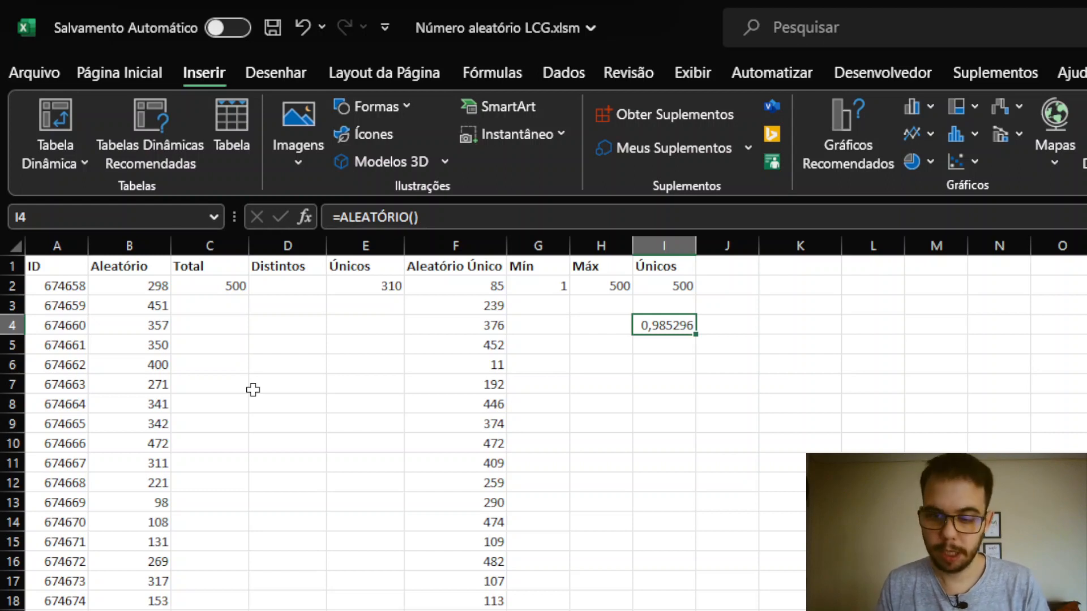
pyautogui.press('Down')
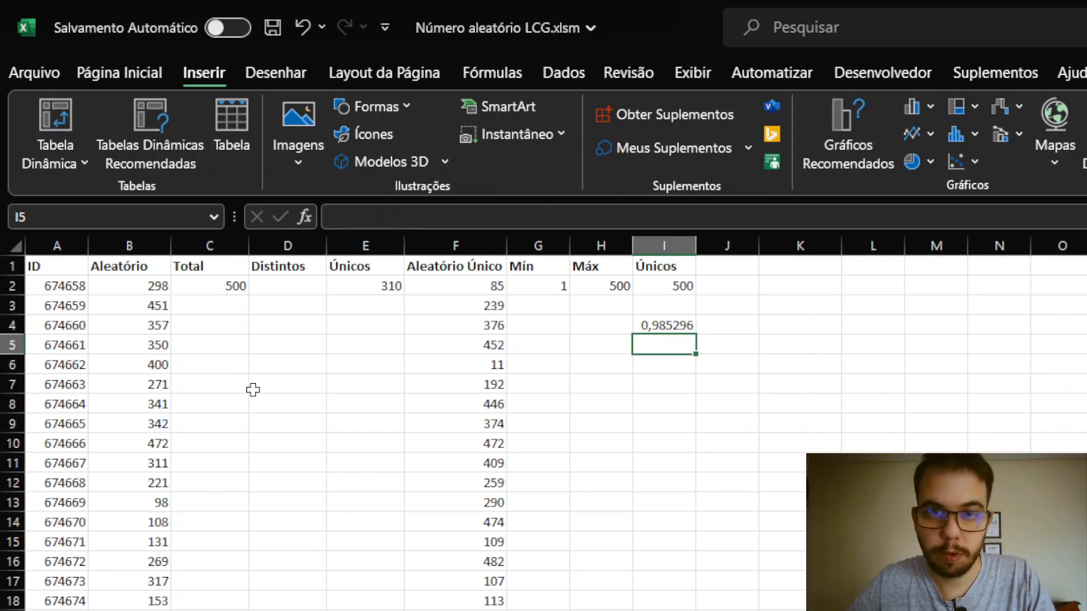
# Generate a random integer between 1 and 10 in I5 with =ALEATÓRIOENTRE(1;10).
pyautogui.write('=ale')
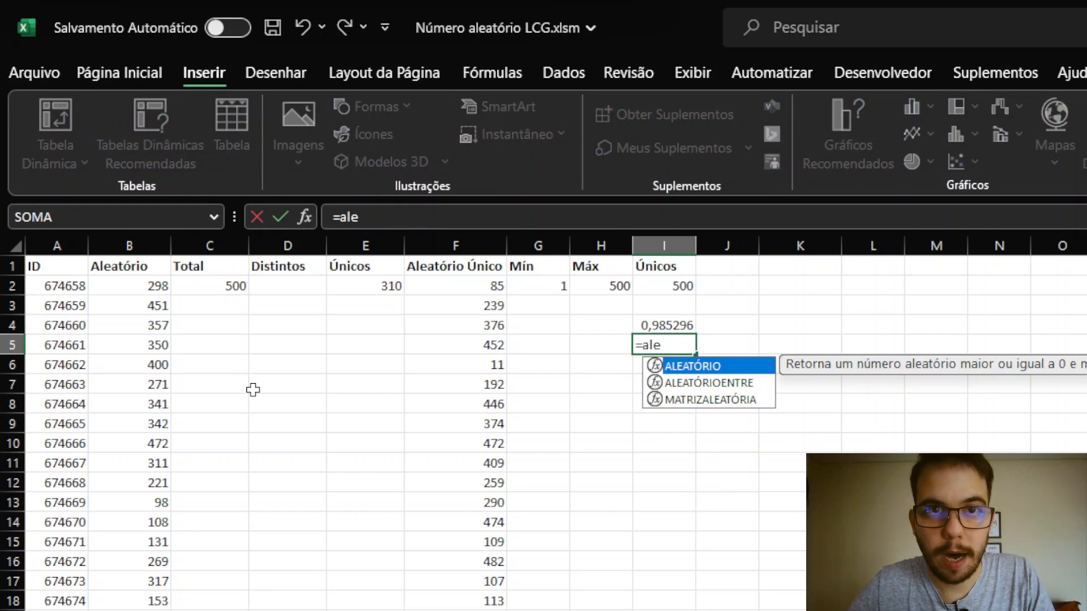
pyautogui.press('Down')
pyautogui.press('Tab')
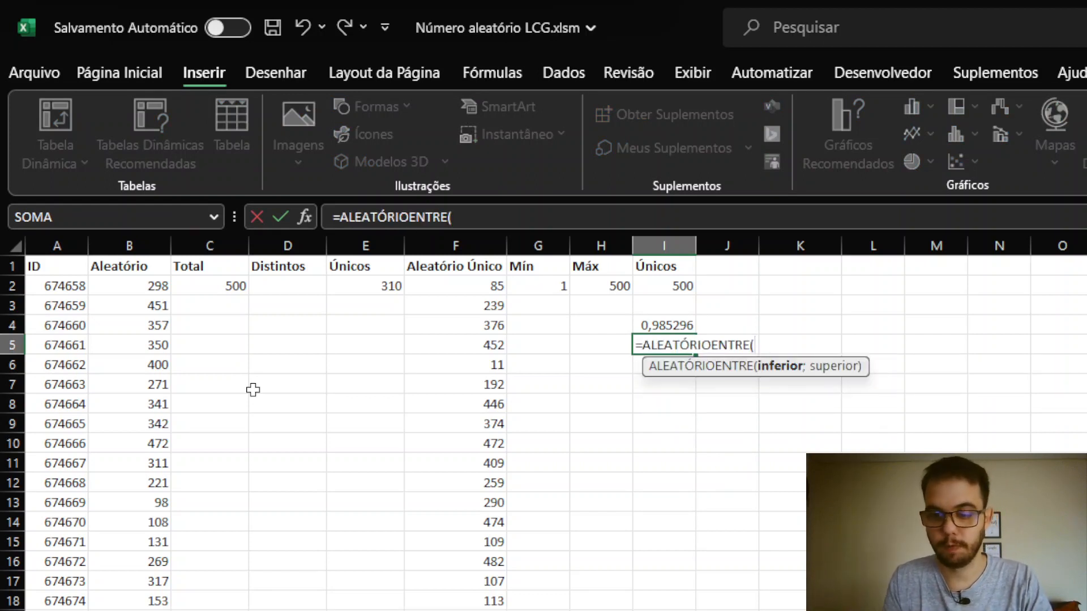
pyautogui.write('1')
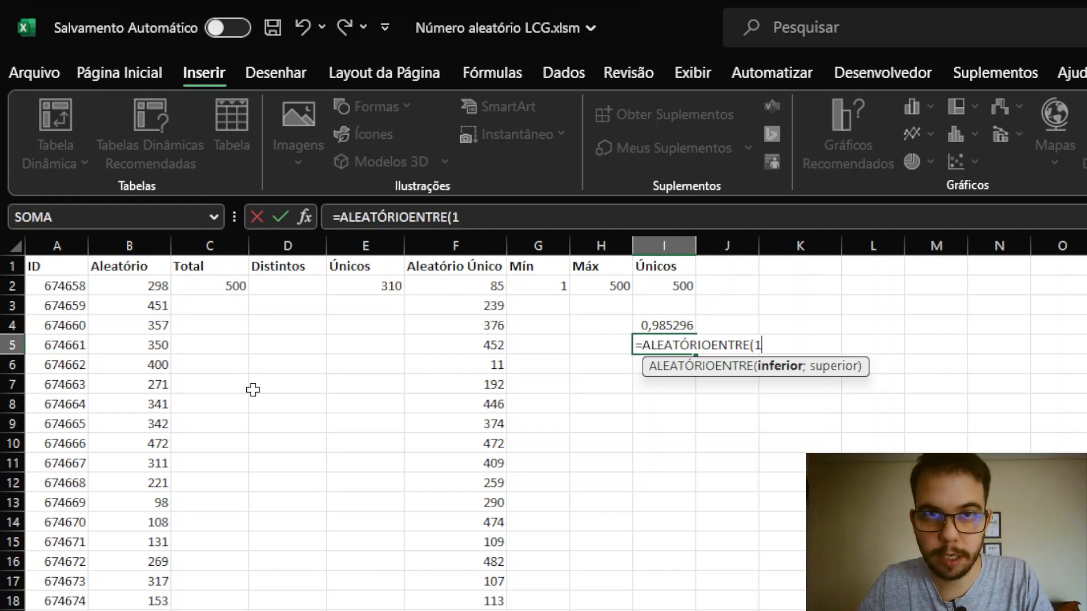
pyautogui.write(';10)')
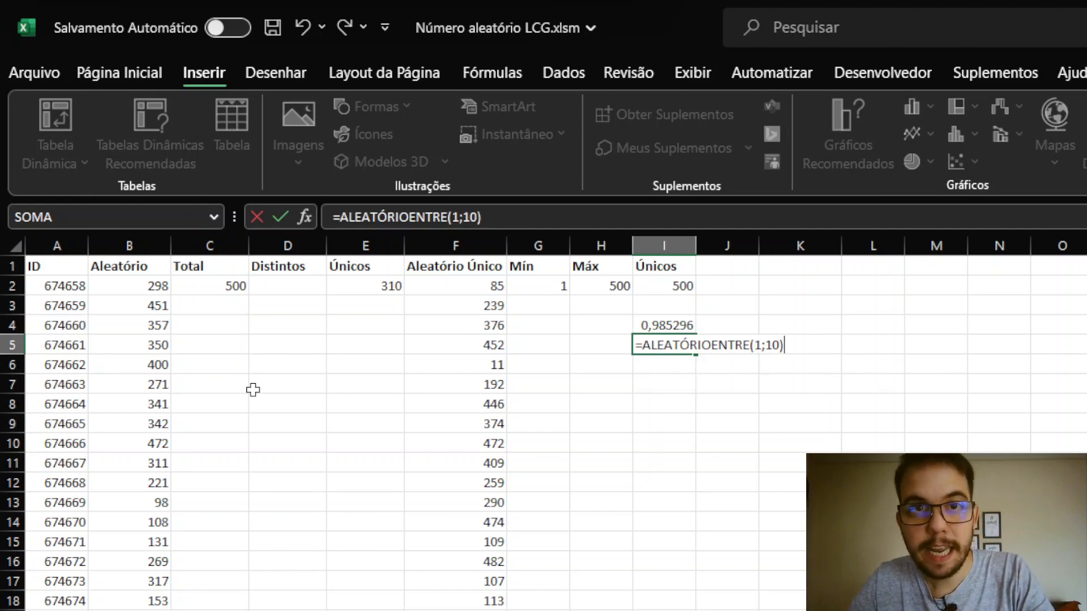
pyautogui.press('Return')
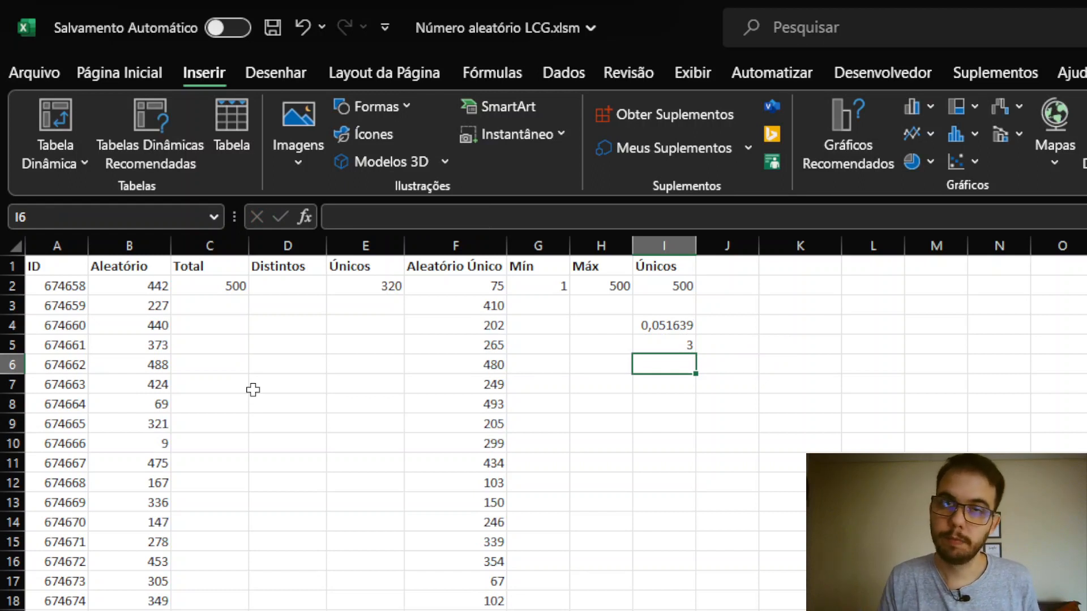
# Generate ten random integers from 1 to 10 in one column from I6 with =MATRIZALEATÓRIA(10;1;1;10;VERDADEIRO).
pyautogui.write('=')
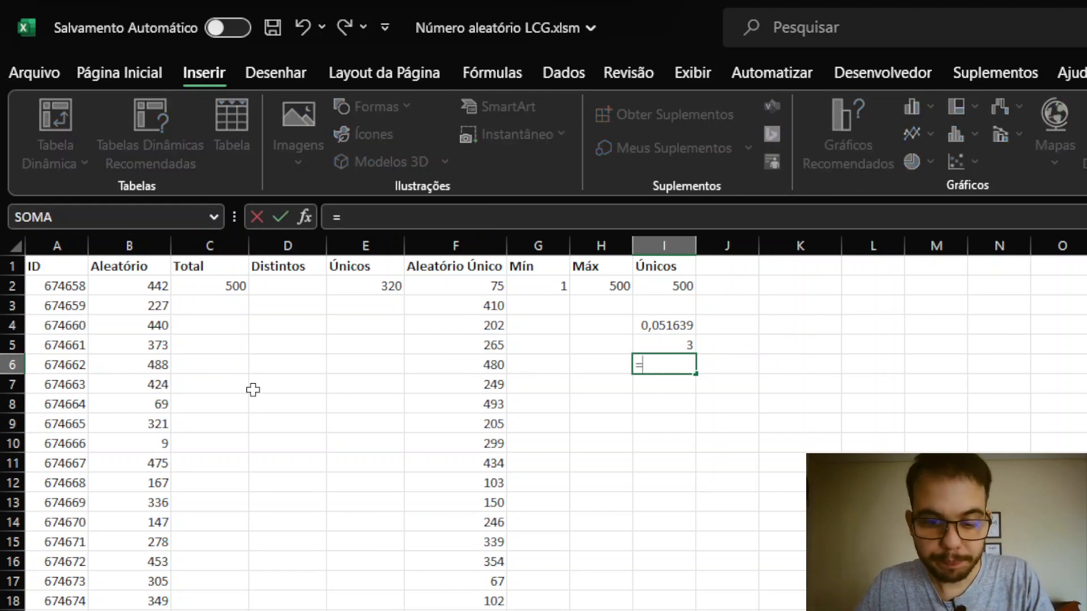
pyautogui.write('matri')
pyautogui.press('Down')
pyautogui.press('Down')
pyautogui.press('Down')
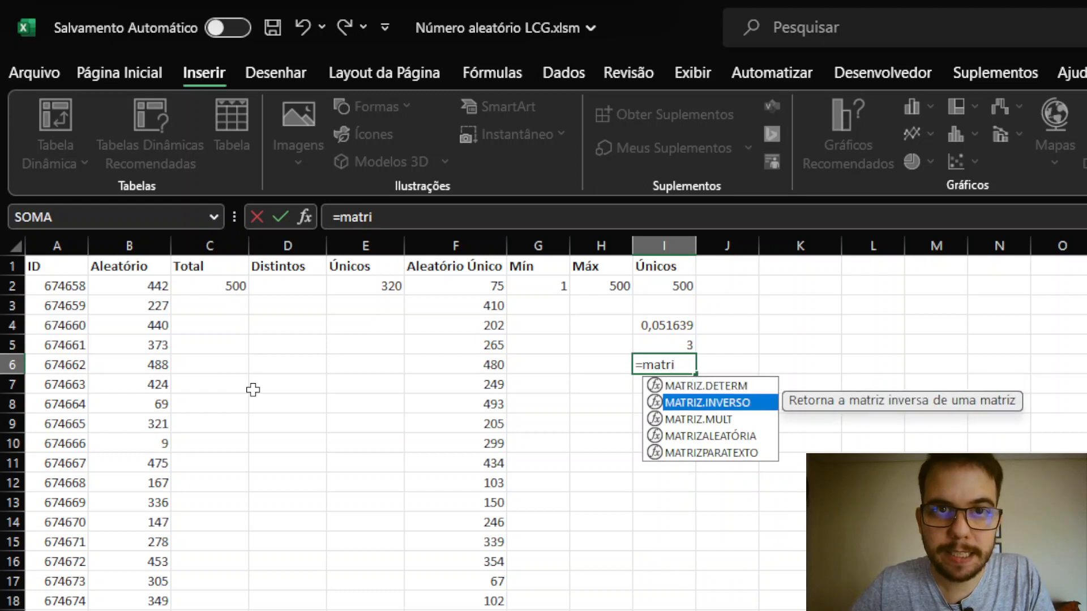
pyautogui.press('Tab')
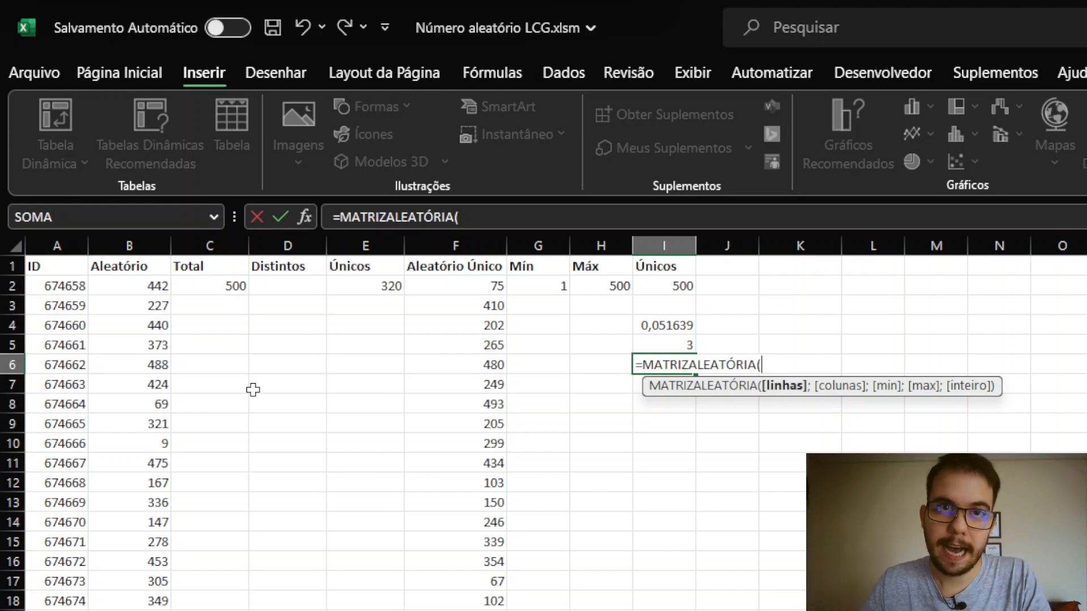
pyautogui.write('10')
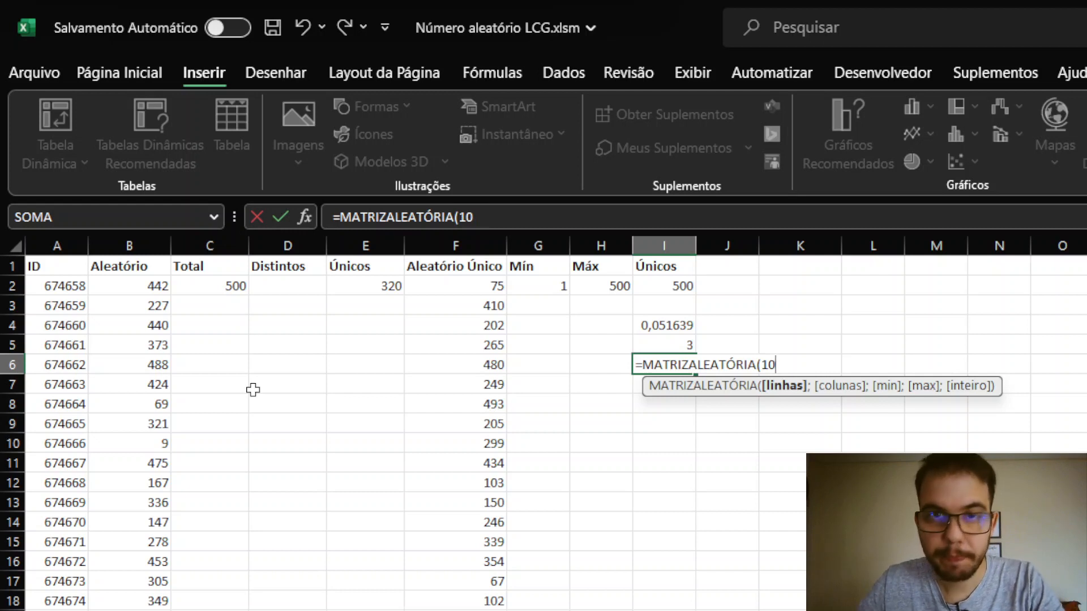
pyautogui.write(';1')
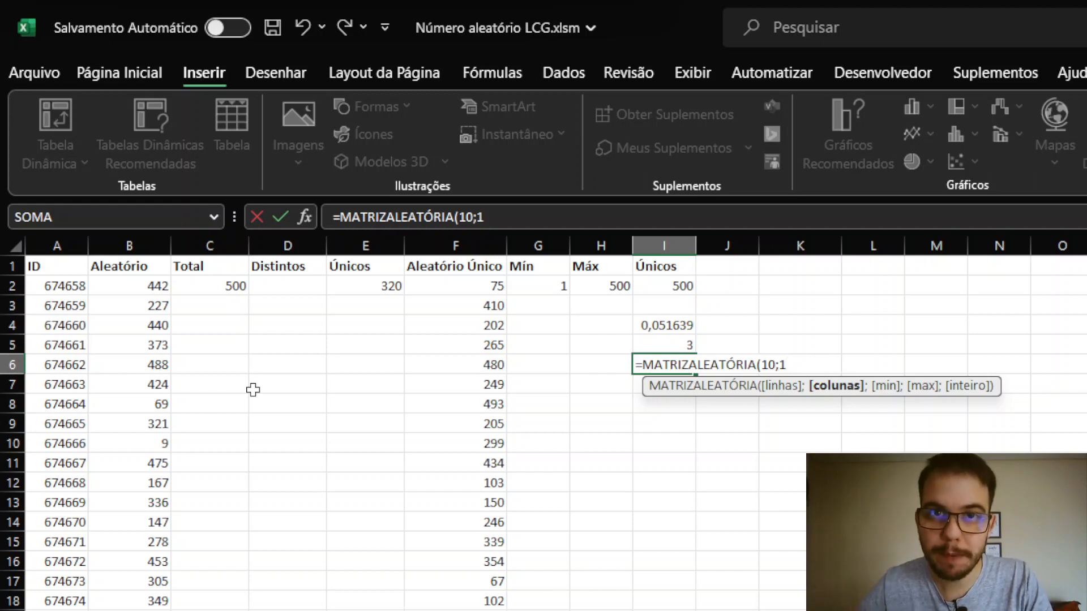
pyautogui.write(';')
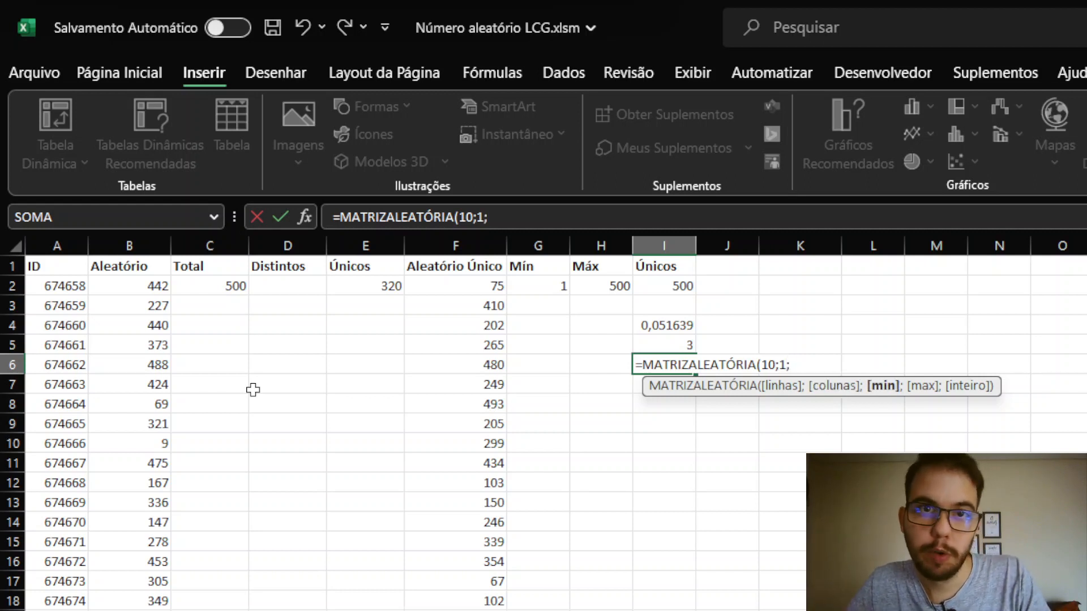
pyautogui.write('1;10')
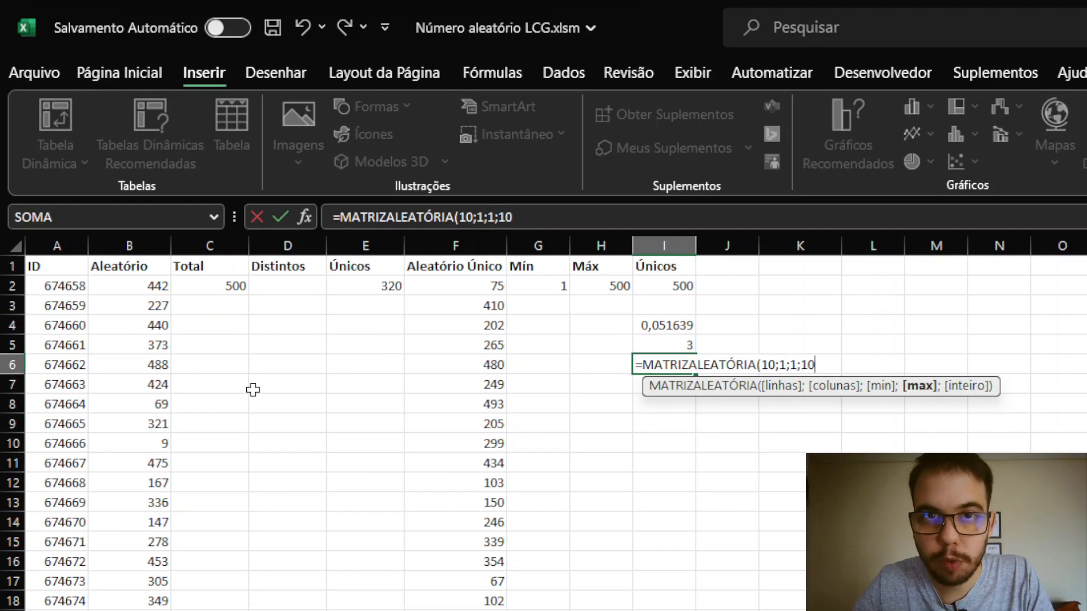
pyautogui.write(';')
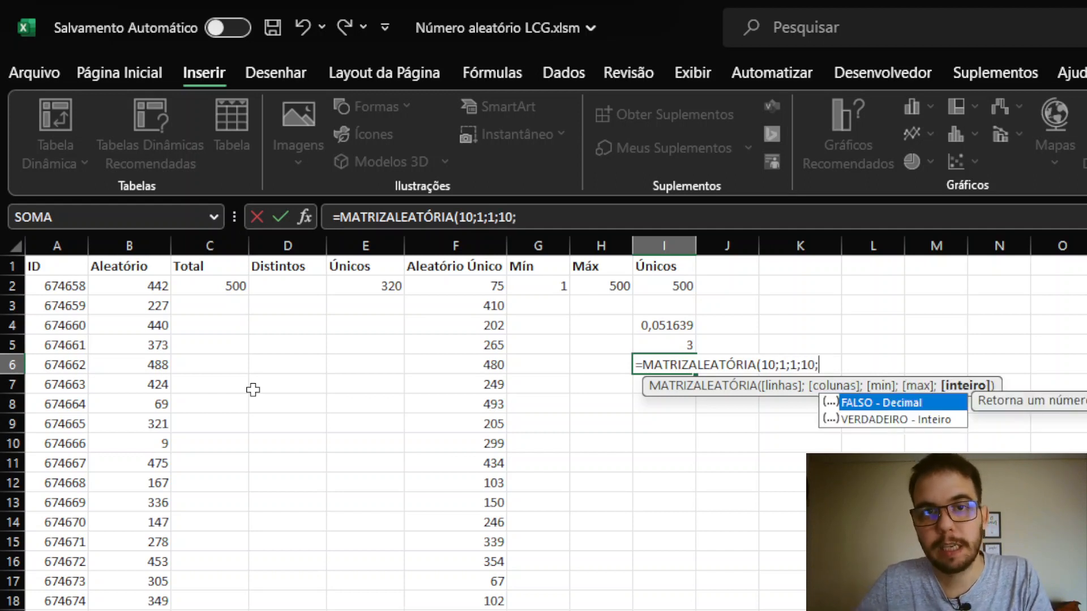
pyautogui.press('Down')
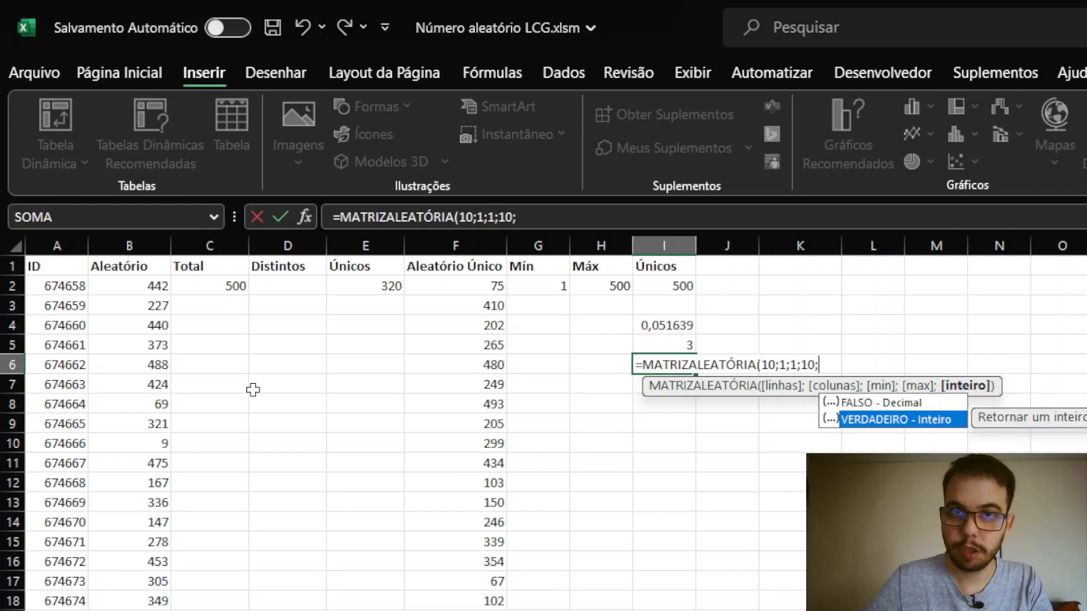
pyautogui.press('Tab')
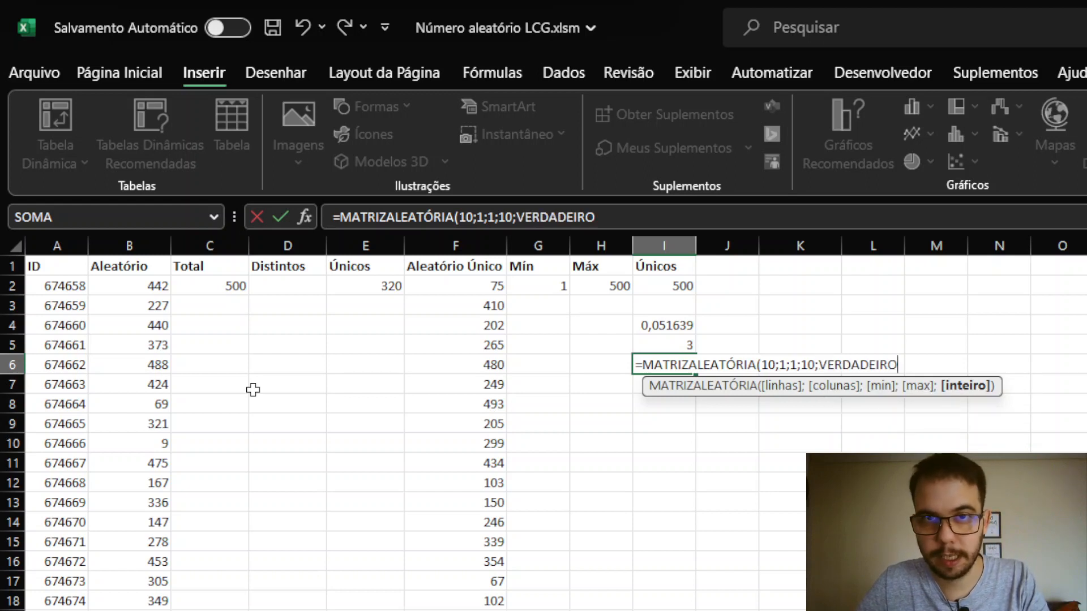
pyautogui.write(')')
pyautogui.press('Return')
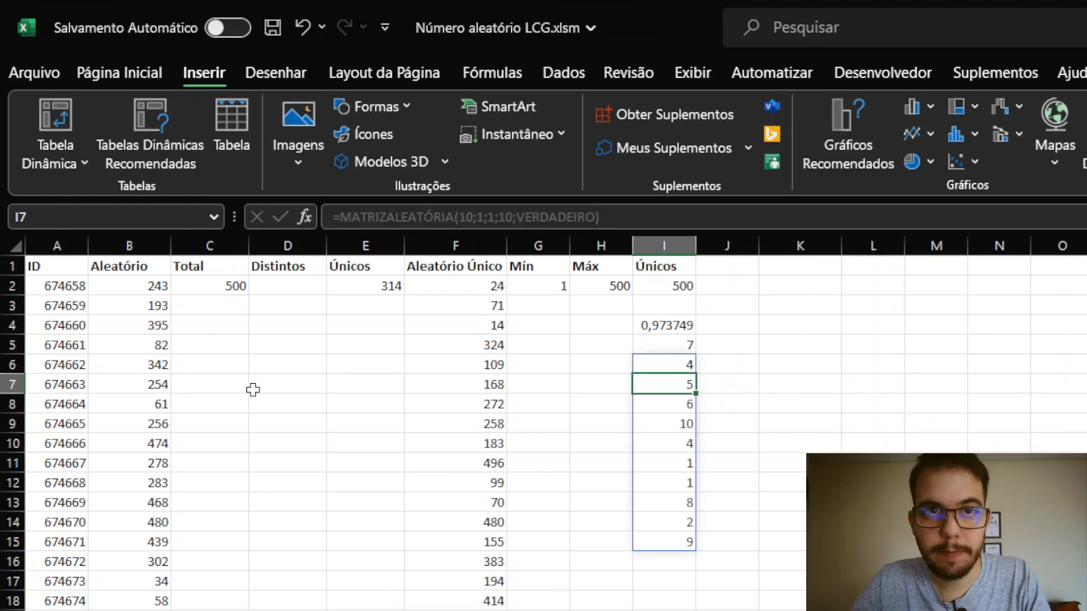
pyautogui.hotkey('ctrl', 'shift', 'Down')
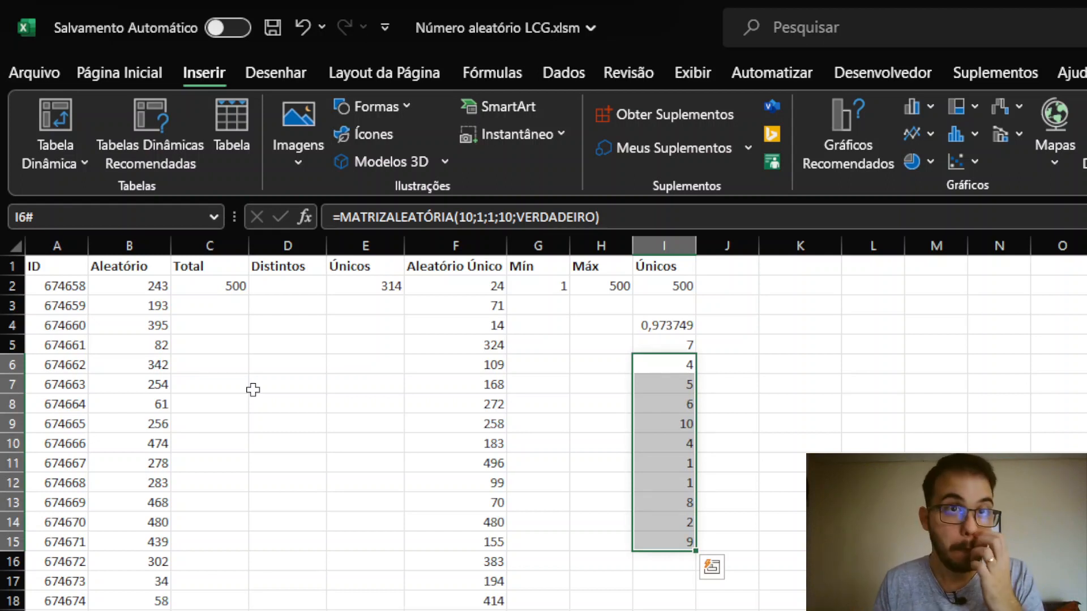
# Clear the three random-number examples in I4:I15.
pyautogui.press('Up')
pyautogui.press('Up')
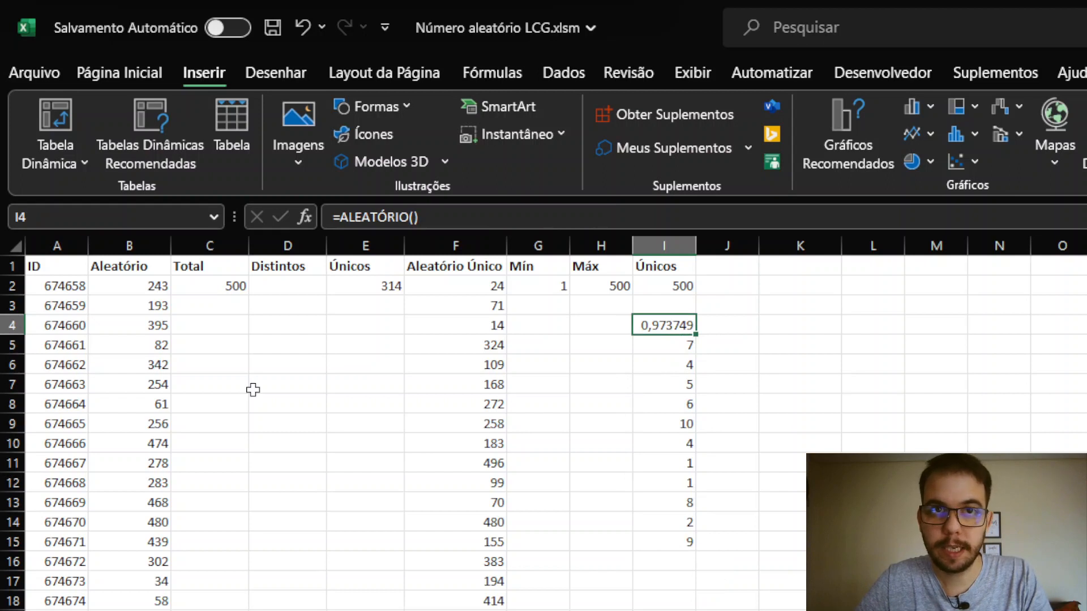
pyautogui.hotkey('ctrl', 'shift', 'Down')
pyautogui.press('Delete')
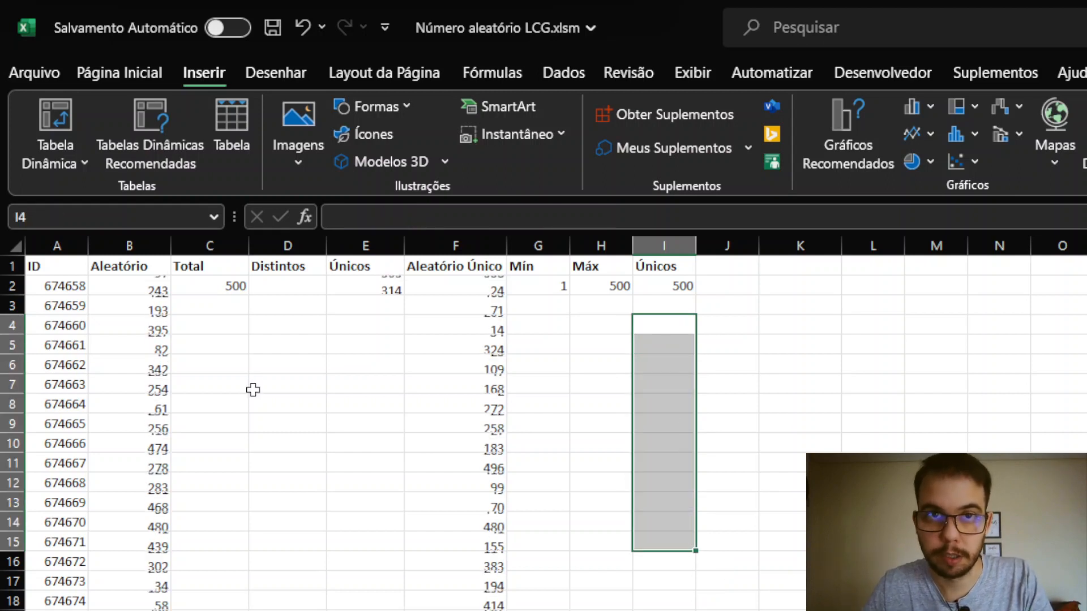
# Go to A2 to examine the SEQUÊNCIA formula that generates the IDs.
pyautogui.press('Up')
pyautogui.press('Up')
pyautogui.press('Left')
pyautogui.press('Left')
pyautogui.press('Left')
pyautogui.press('Left')
pyautogui.press('Left')
pyautogui.press('Left')
pyautogui.press('Left')
pyautogui.press('Left')
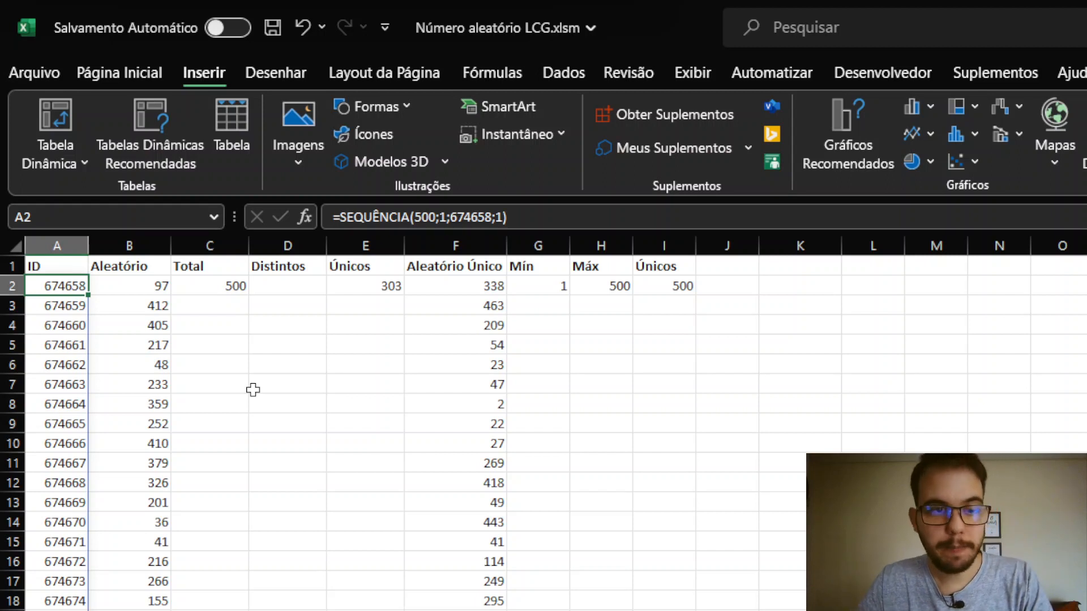
# Open the SEQUÊNCIA formula in A2 and the MATRIZALEATÓRIA formula in B2 to examine how each column is generated.
pyautogui.press('F2')
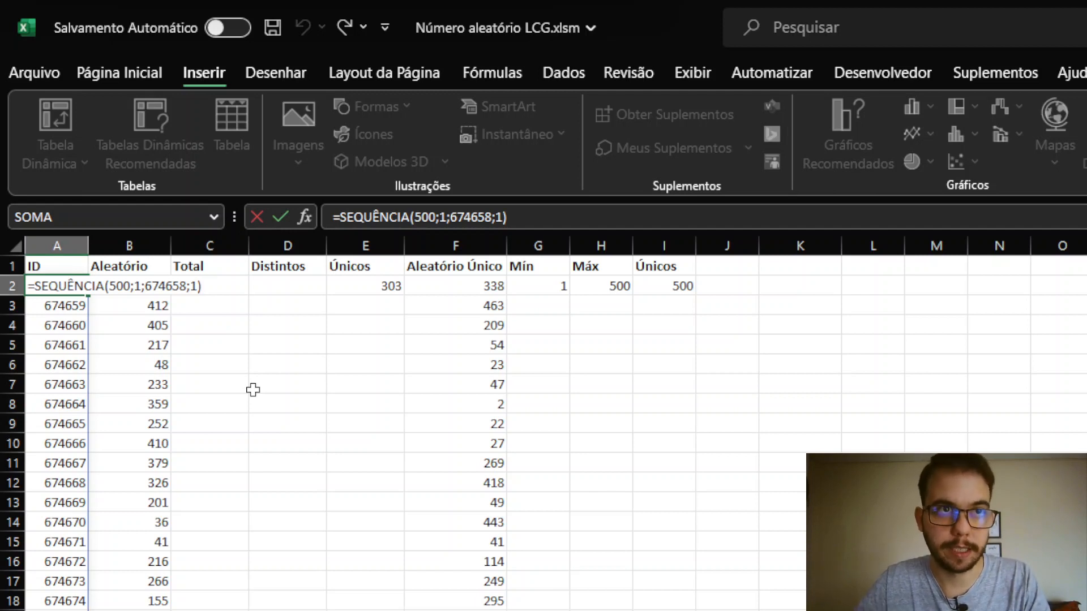
pyautogui.hotkey('ctrl', 'Return')
pyautogui.press('Right')
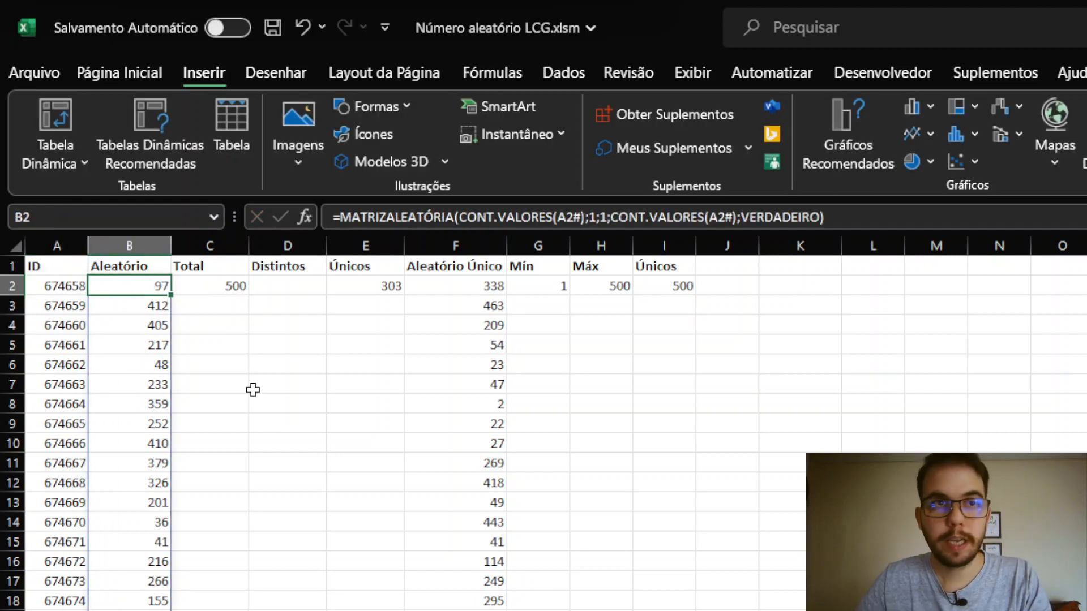
pyautogui.press('F2')
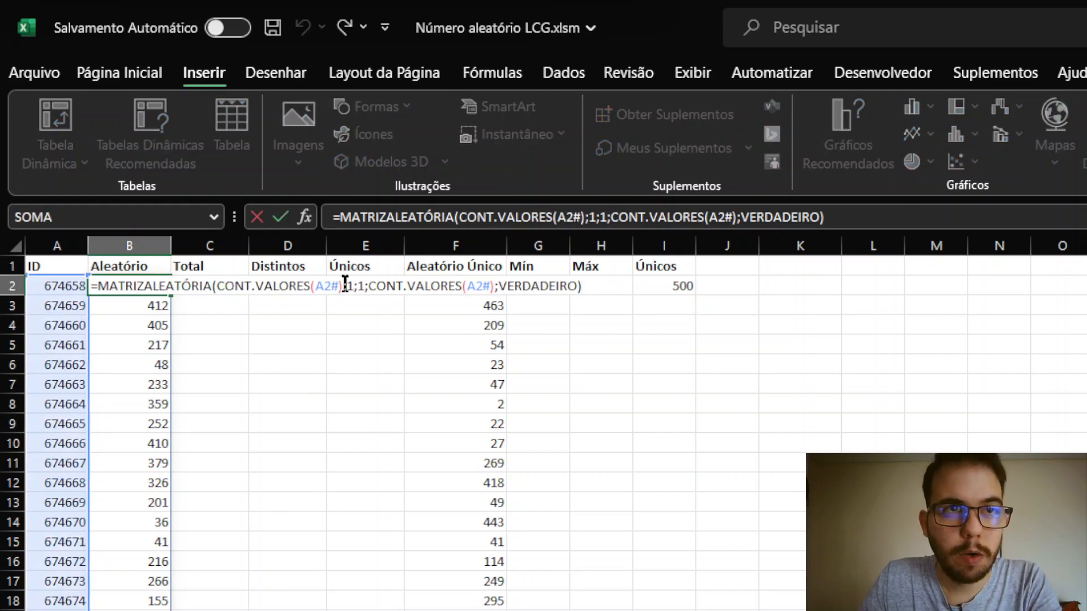
# Step through the MATRIZALEATÓRIA arguments in B2, from the row count to the integer option, leaving the formula unmodified.
pyautogui.click(222, 288)
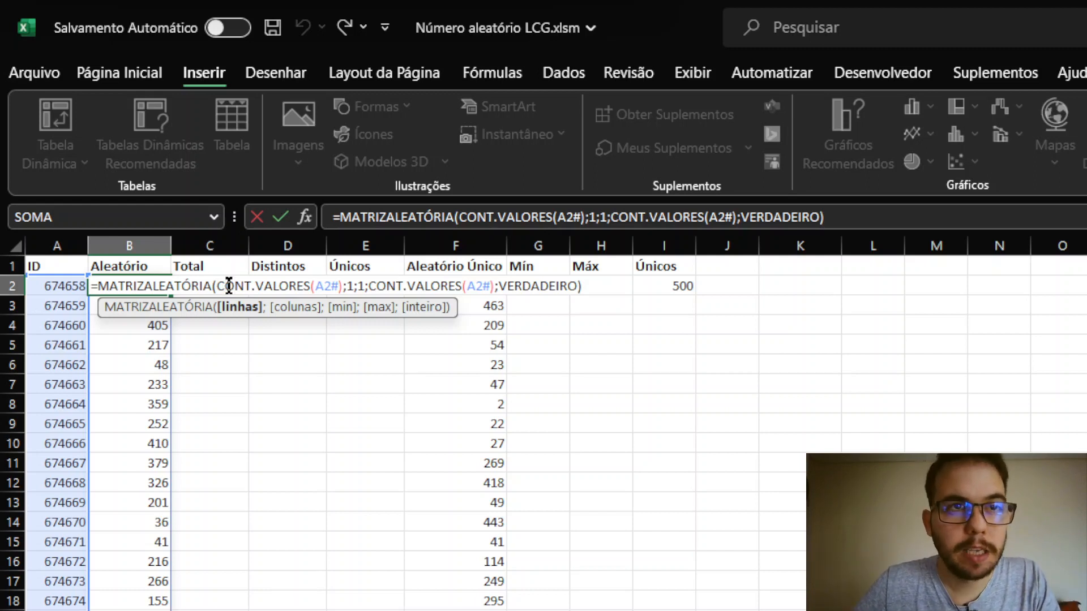
pyautogui.hotkey('ctrl', 'Right')
pyautogui.hotkey('ctrl', 'Right')
pyautogui.hotkey('ctrl', 'Right')
pyautogui.hotkey('ctrl', 'Right')
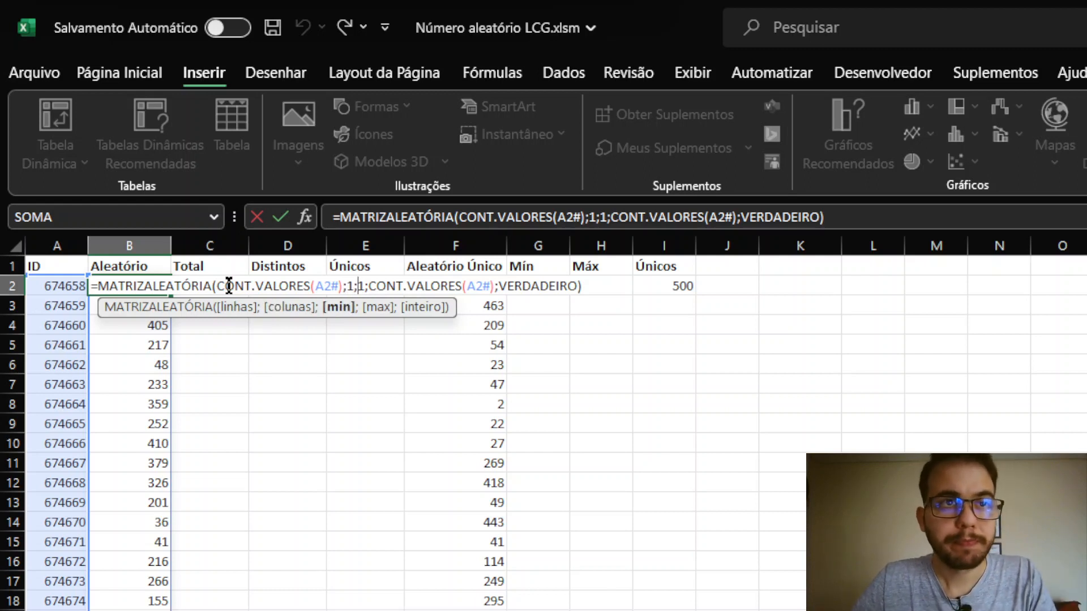
pyautogui.hotkey('ctrl', 'Right')
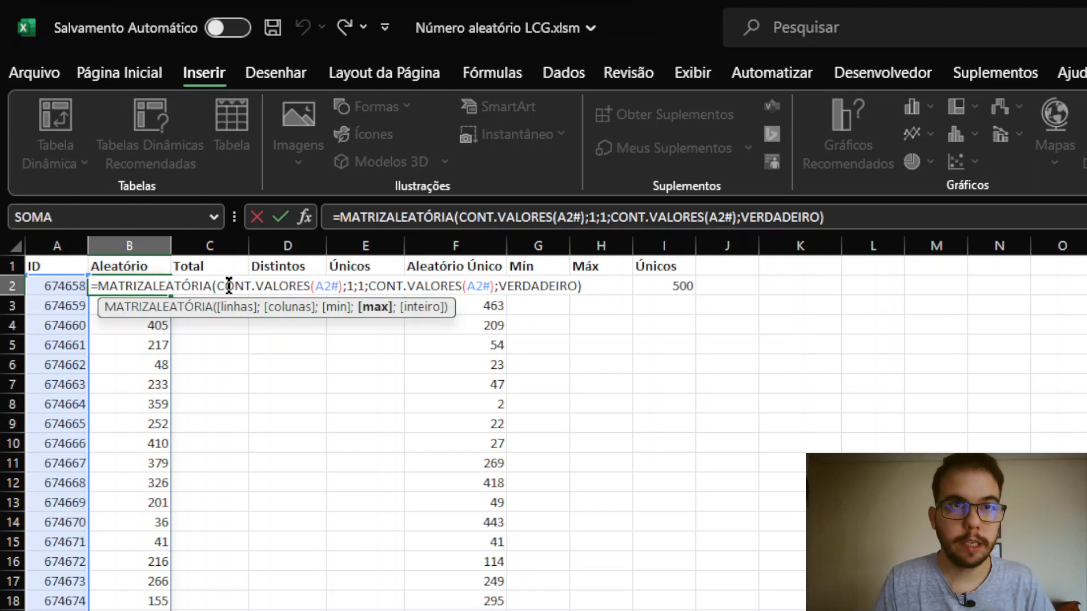
pyautogui.press('Right')
pyautogui.hotkey('ctrl', 'Right')
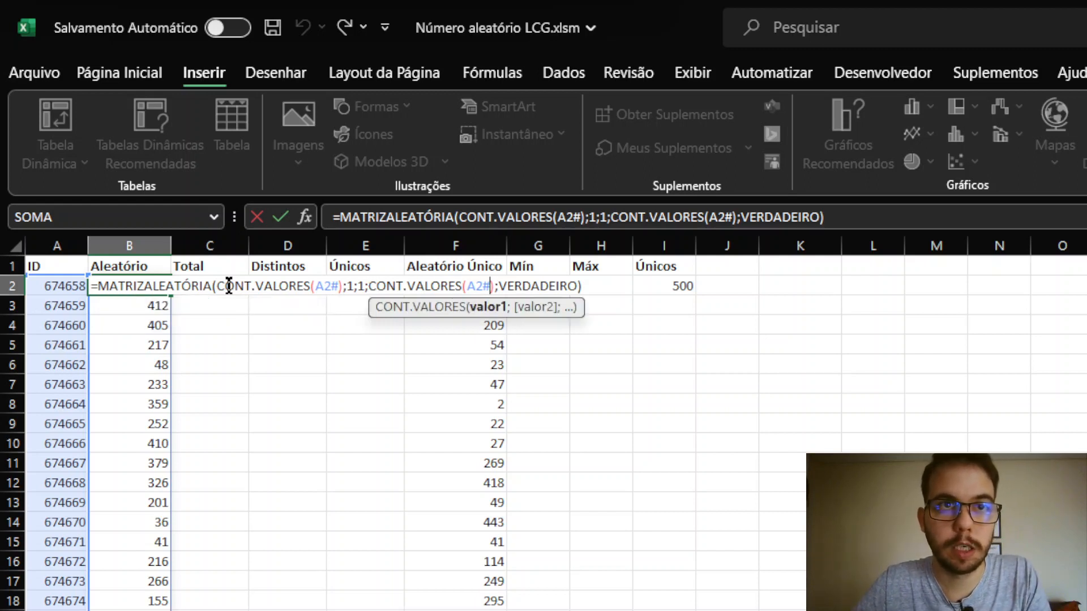
pyautogui.hotkey('ctrl', 'Right')
pyautogui.hotkey('ctrl', 'Right')
pyautogui.hotkey('ctrl', 'Right')
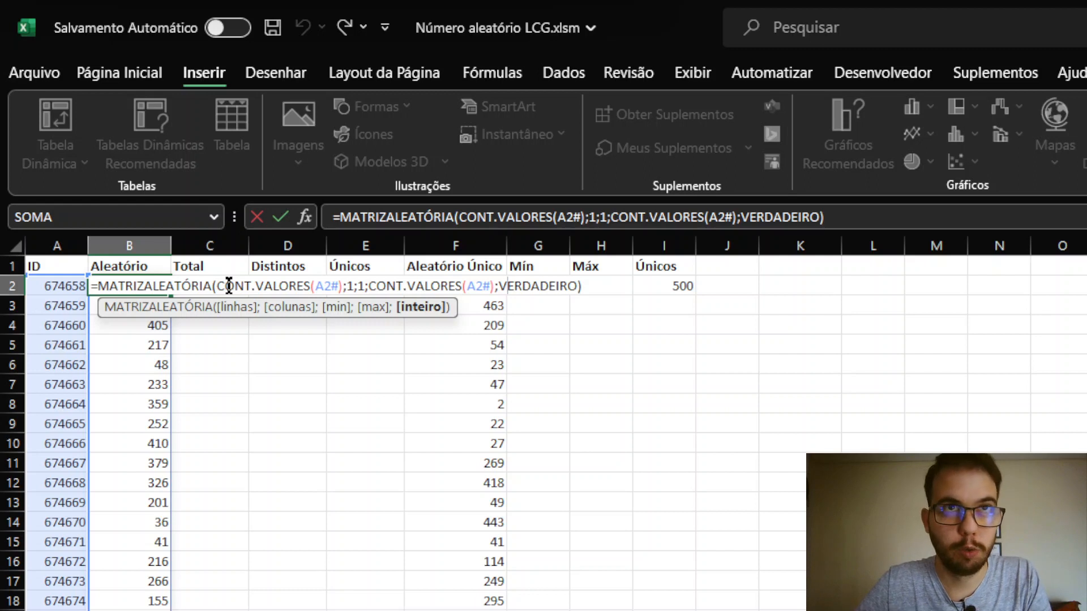
pyautogui.press('Return')
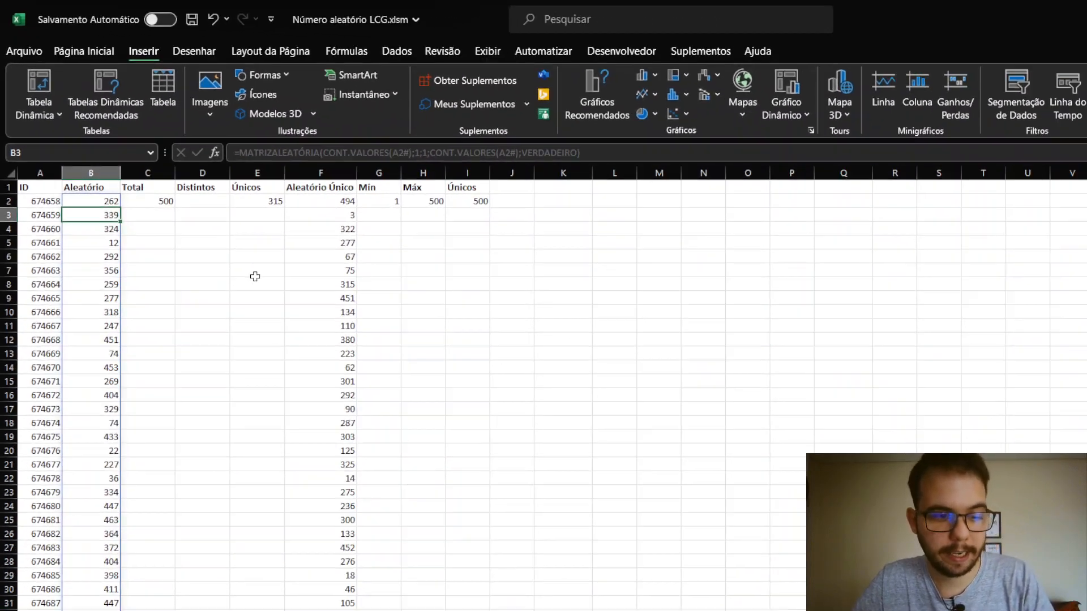
# Go to the end of the Aleatório and ID columns to check that both lists finish on the same row.
pyautogui.hotkey('ctrl', 'Down')
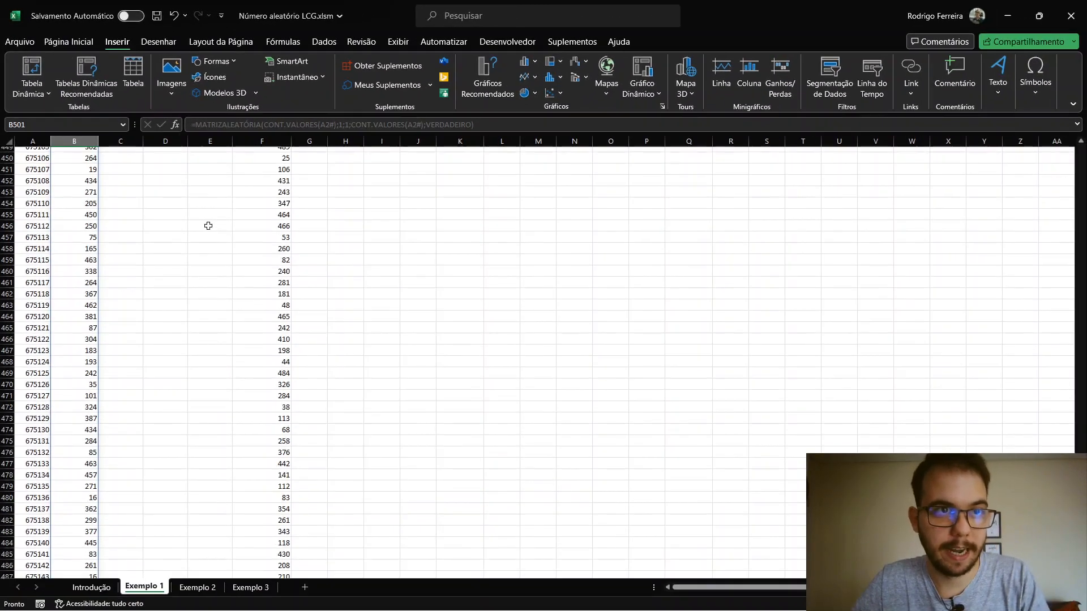
pyautogui.press('Down')
pyautogui.press('Down')
pyautogui.press('Down')
pyautogui.press('Down')
pyautogui.press('Down')
pyautogui.hotkey('ctrl', 'Up')
pyautogui.press('Left')
pyautogui.hotkey('shift', 'Up')
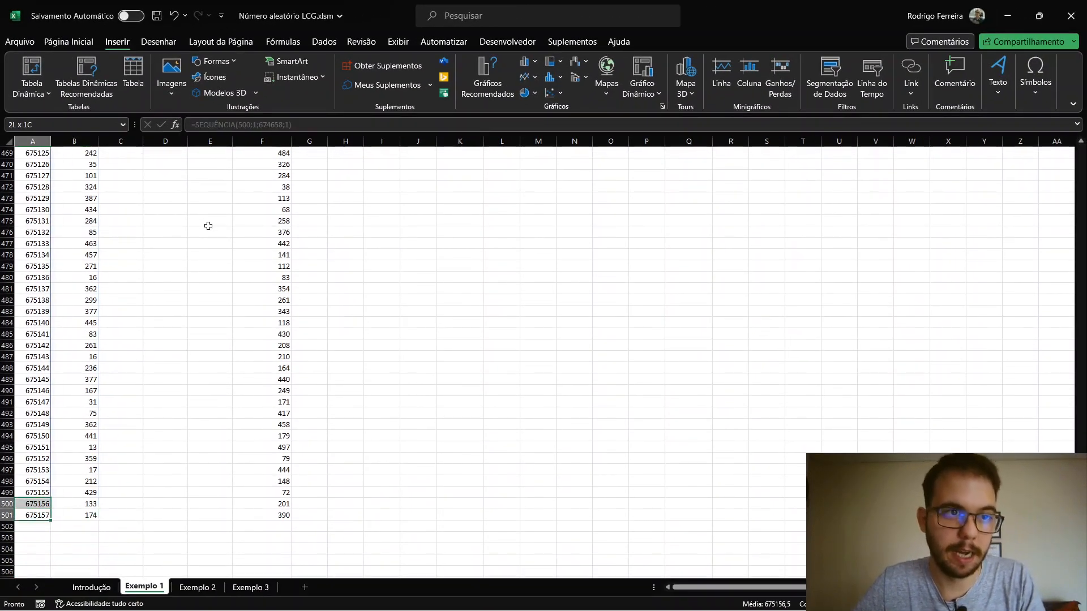
pyautogui.hotkey('shift', 'Down')
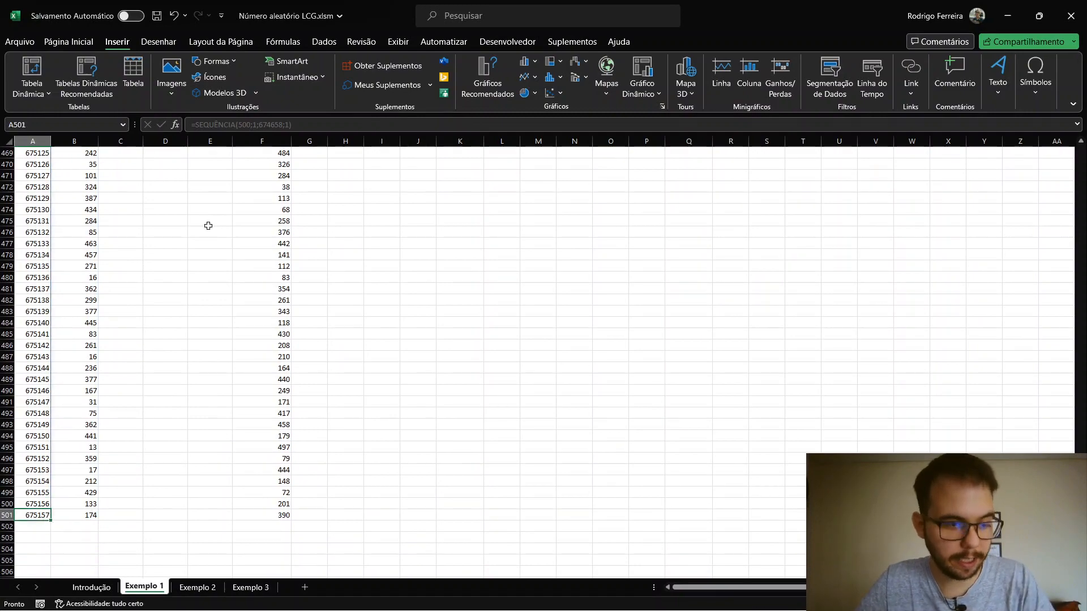
# Return to the start of the data and examine the CONT.VALORES(ÚNICO(A2#)) formula under Total in C2.
pyautogui.hotkey('ctrl', 'Up')
pyautogui.press('Down')
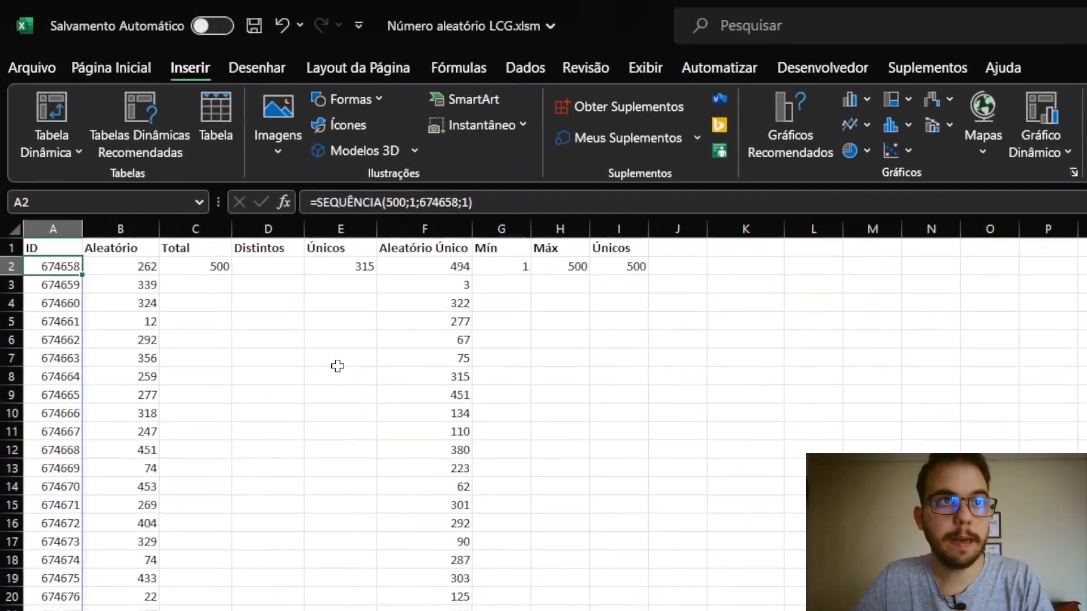
pyautogui.press('Right')
pyautogui.press('Right')
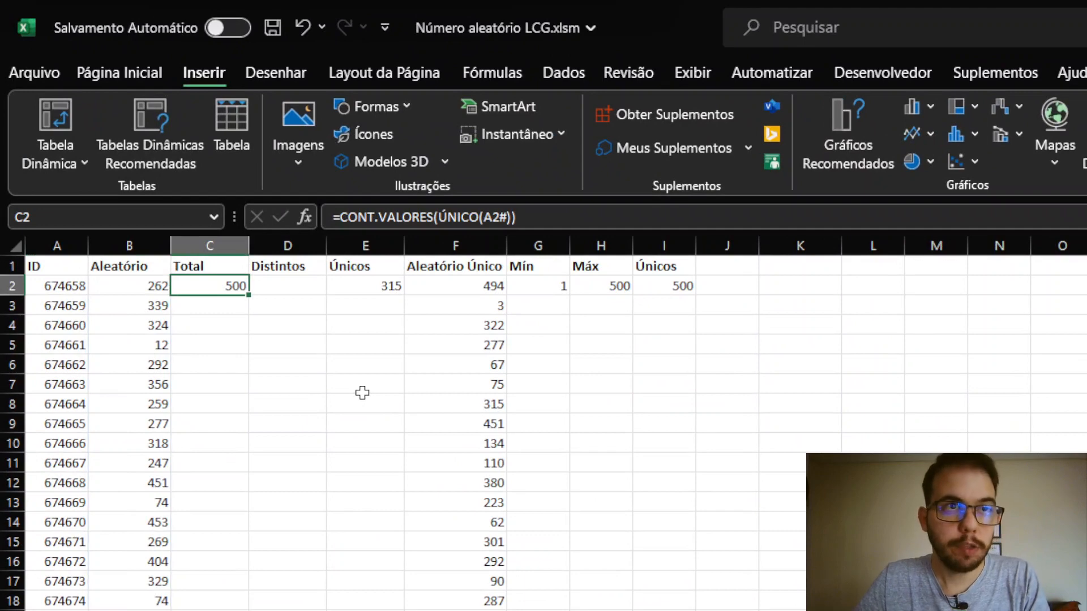
pyautogui.press('F2')
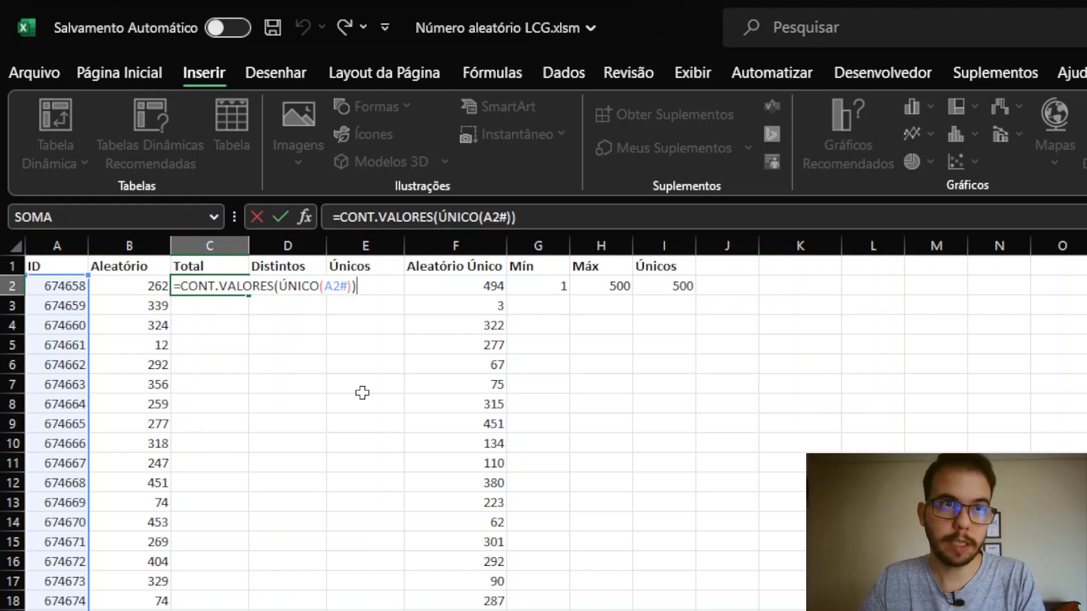
pyautogui.hotkey('ctrl', 'Return')
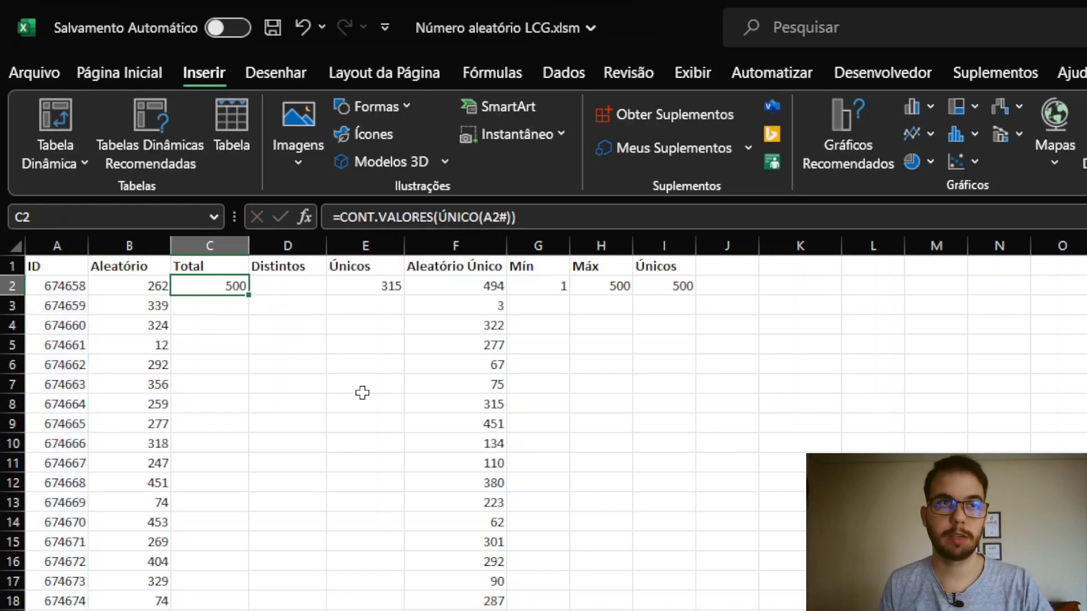
pyautogui.press('F2')
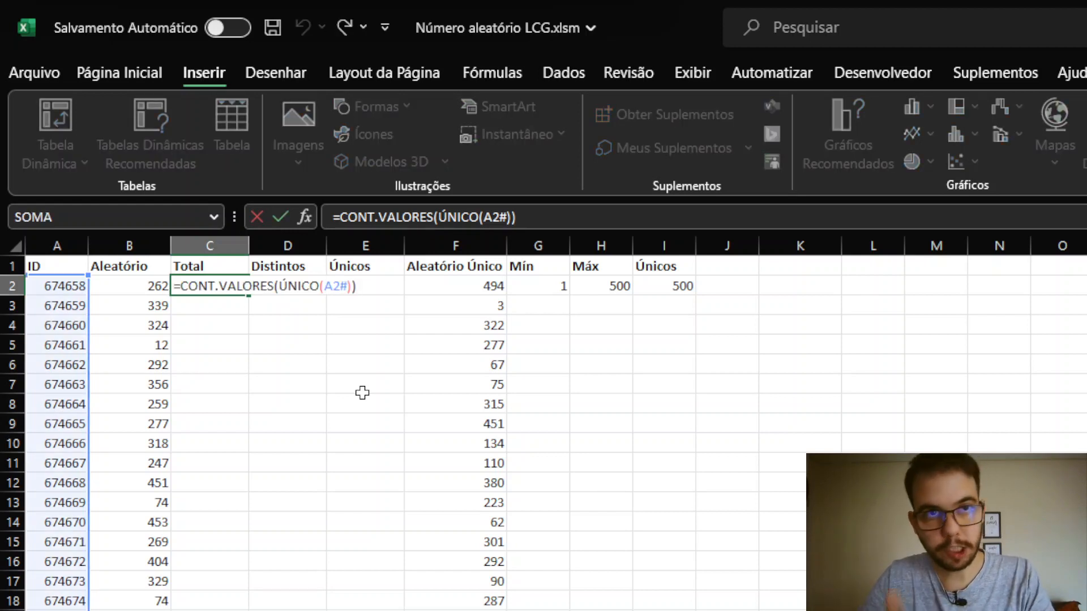
pyautogui.press('Return')
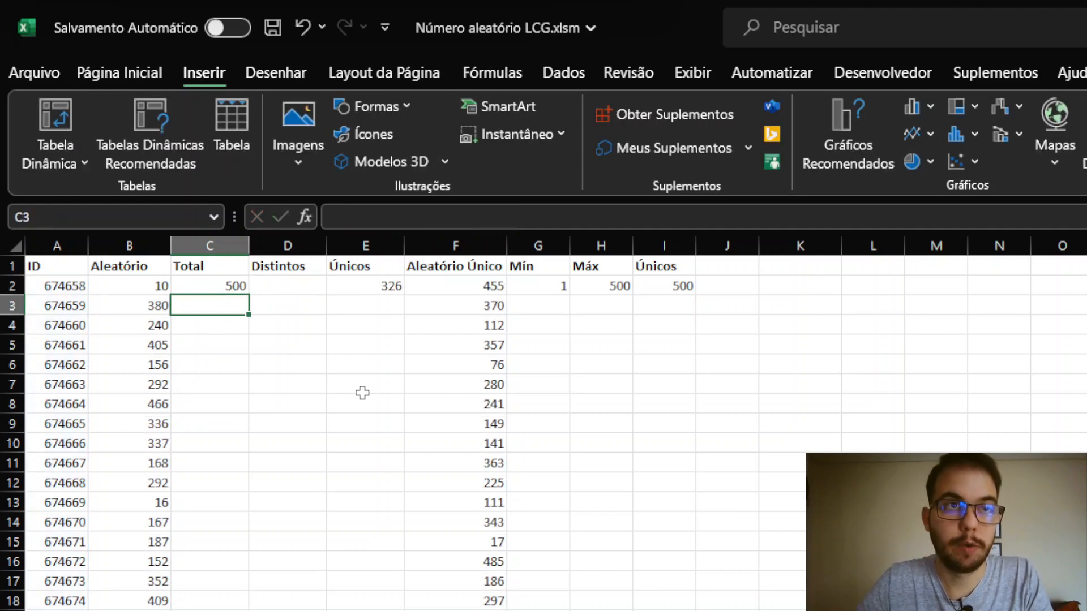
pyautogui.press('Up')
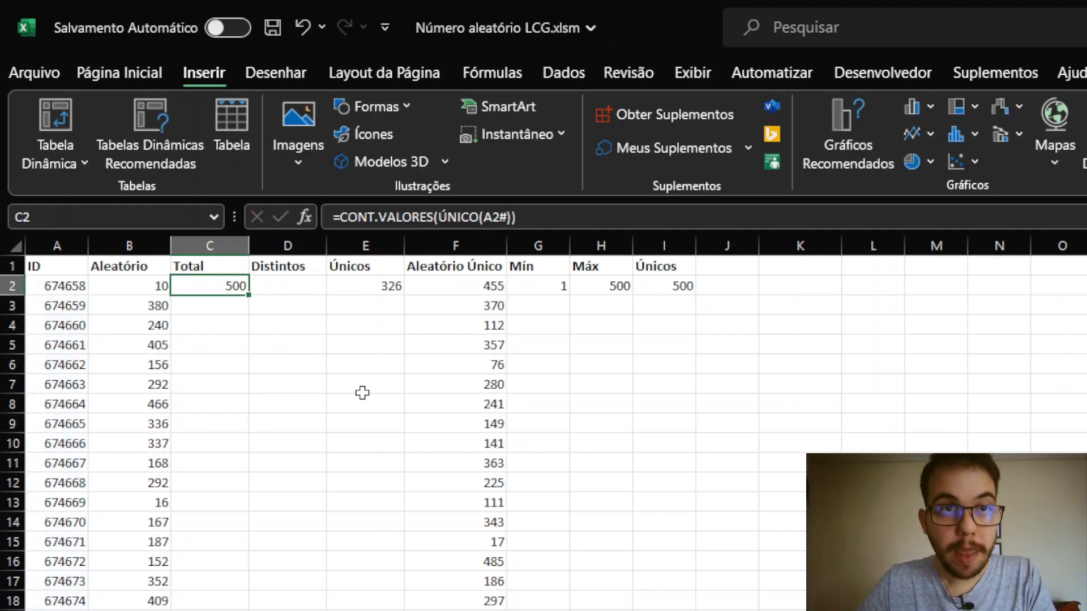
# Examine the formula in E2 that counts the unique values of the Aleatório column.
pyautogui.press('Right')
pyautogui.press('Right')
pyautogui.press('F2')
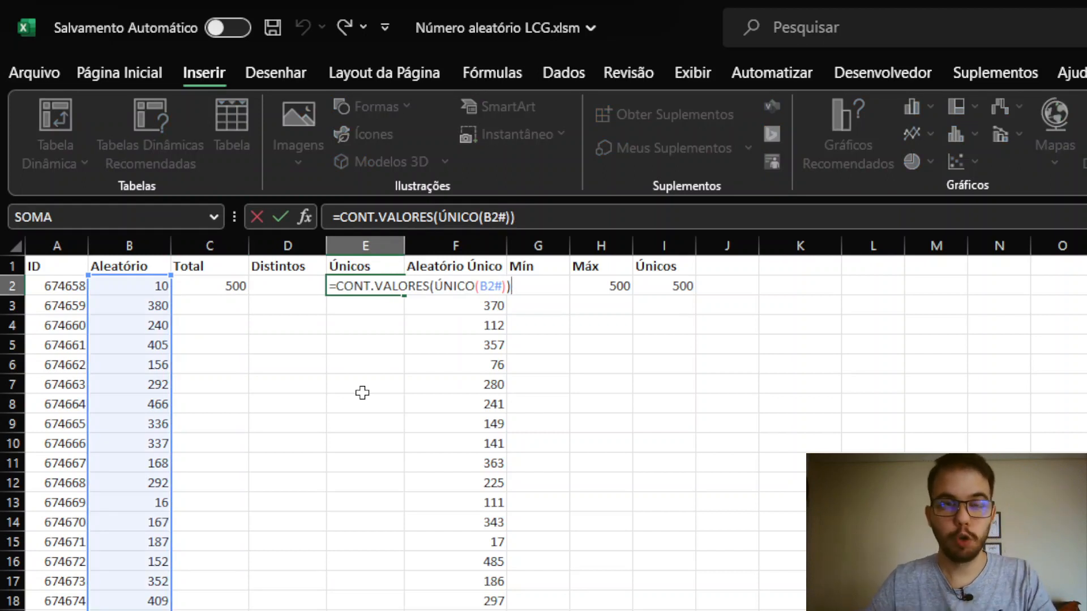
pyautogui.press('Return')
pyautogui.press('Up')
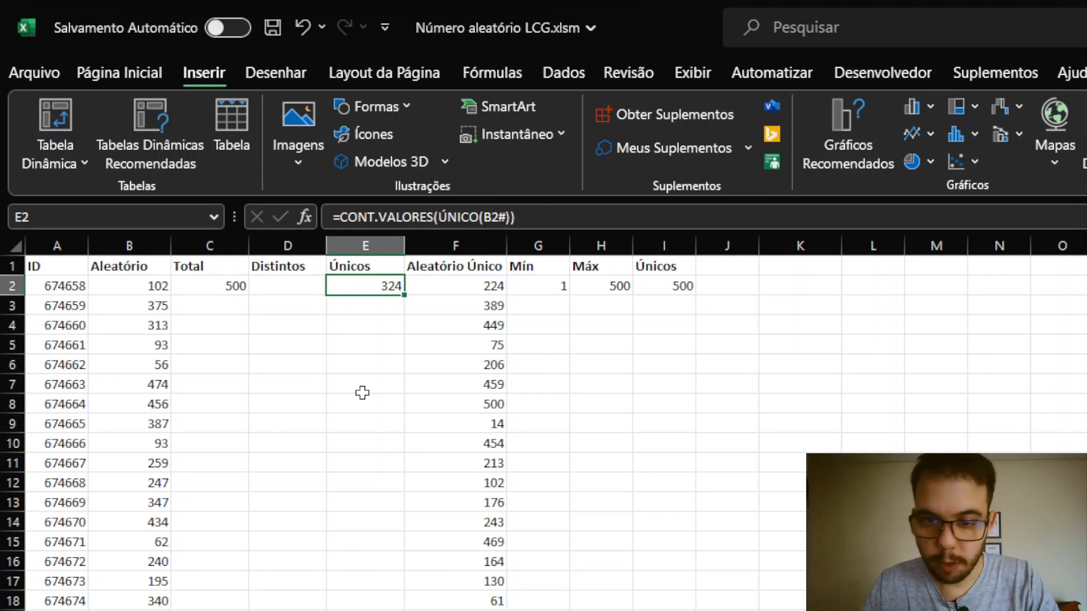
# Recalculate the sheet repeatedly to compare how many unique random numbers E2 counts in each draw.
pyautogui.press('F9')
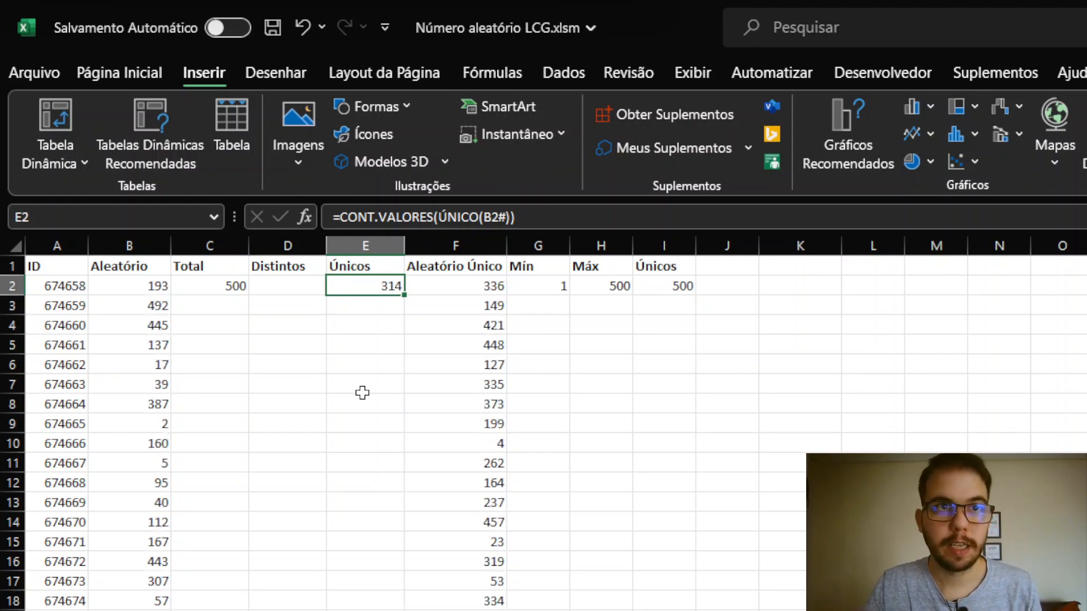
pyautogui.press('F9')
pyautogui.press('F9')
pyautogui.press('F9')
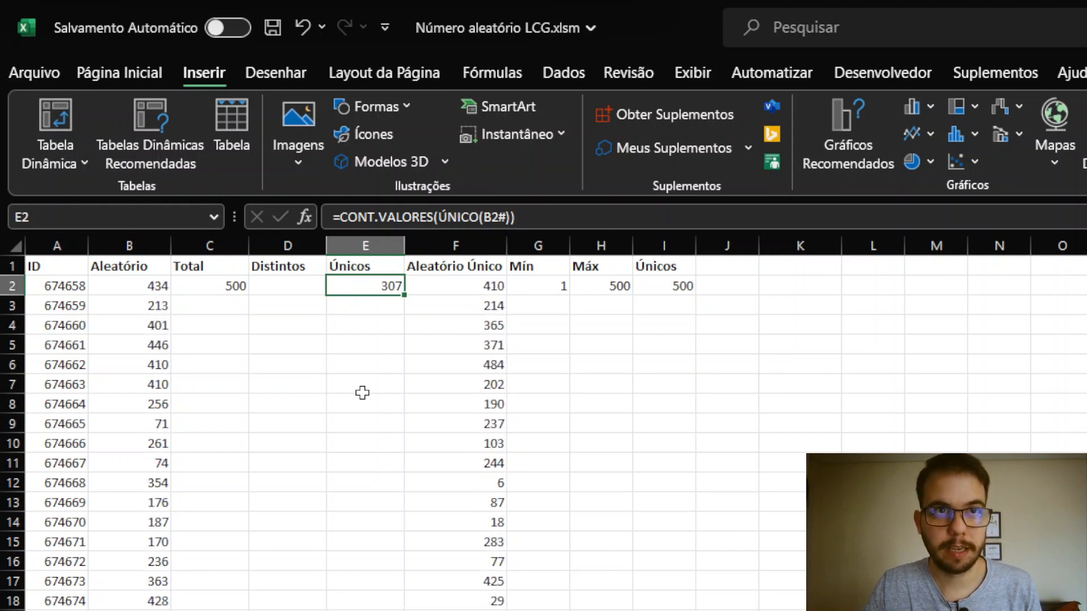
pyautogui.press('F9')
pyautogui.press('F9')
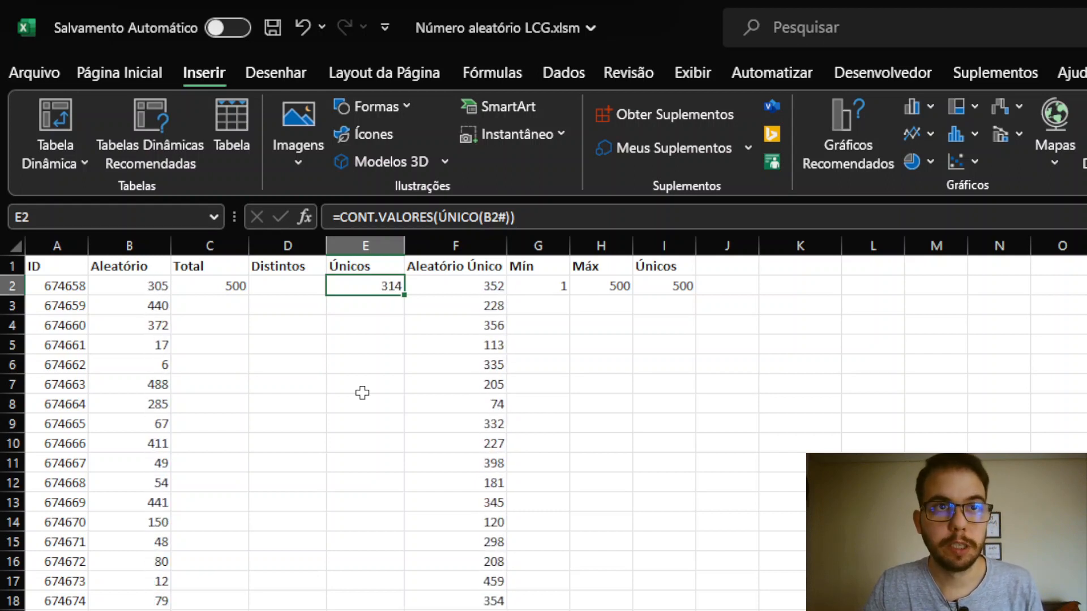
pyautogui.press('F9')
pyautogui.press('F9')
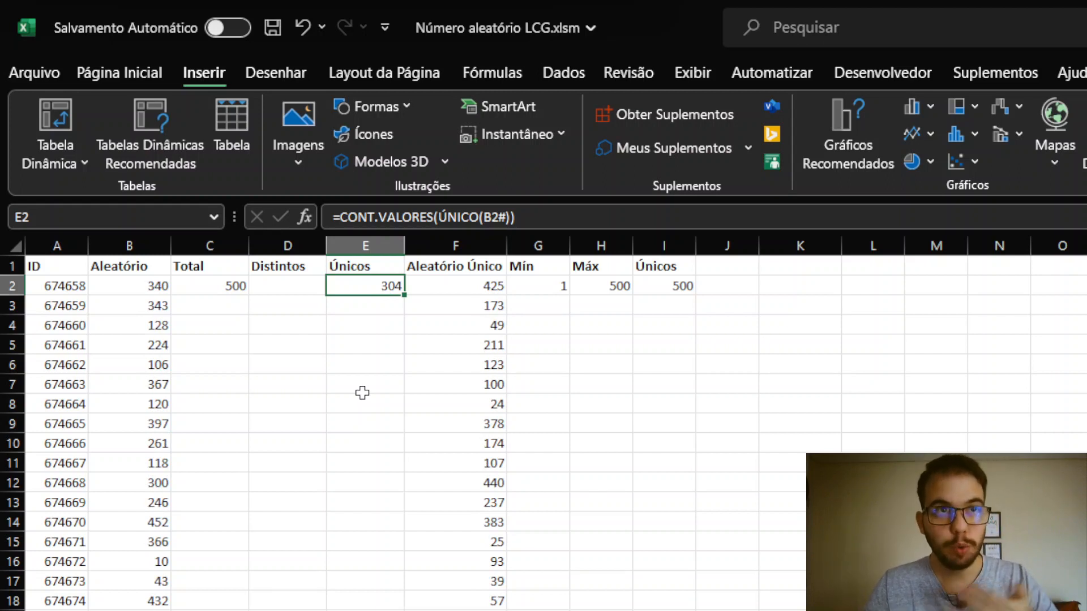
# Go back to B2 to review the MATRIZALEATÓRIA formula behind the Aleatório column.
pyautogui.press('Left')
pyautogui.press('Left')
pyautogui.press('Left')
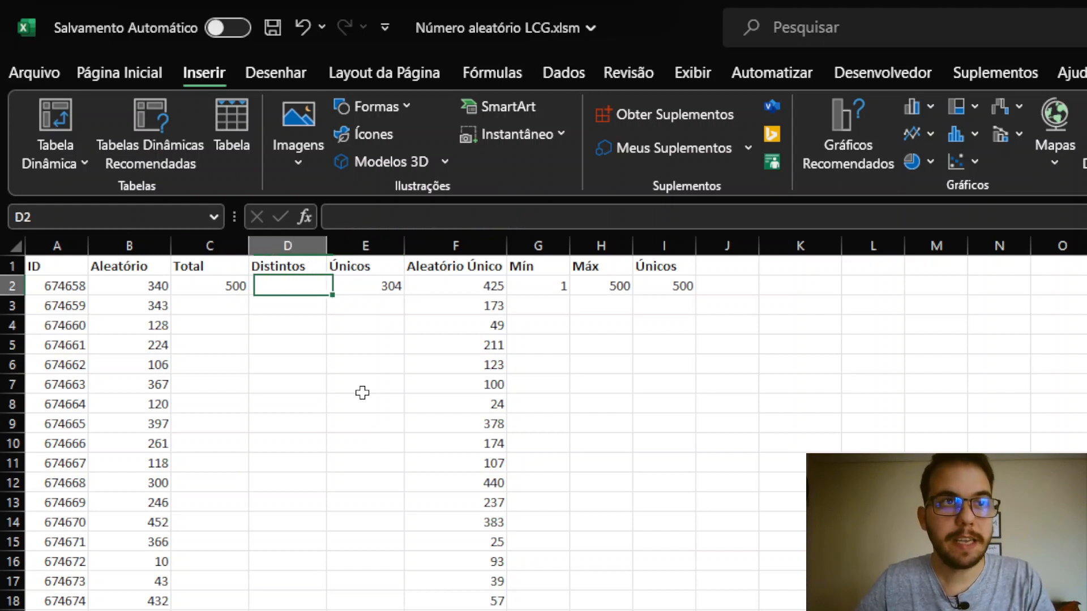
pyautogui.press('F2')
pyautogui.hotkey('ctrl', 'Return')
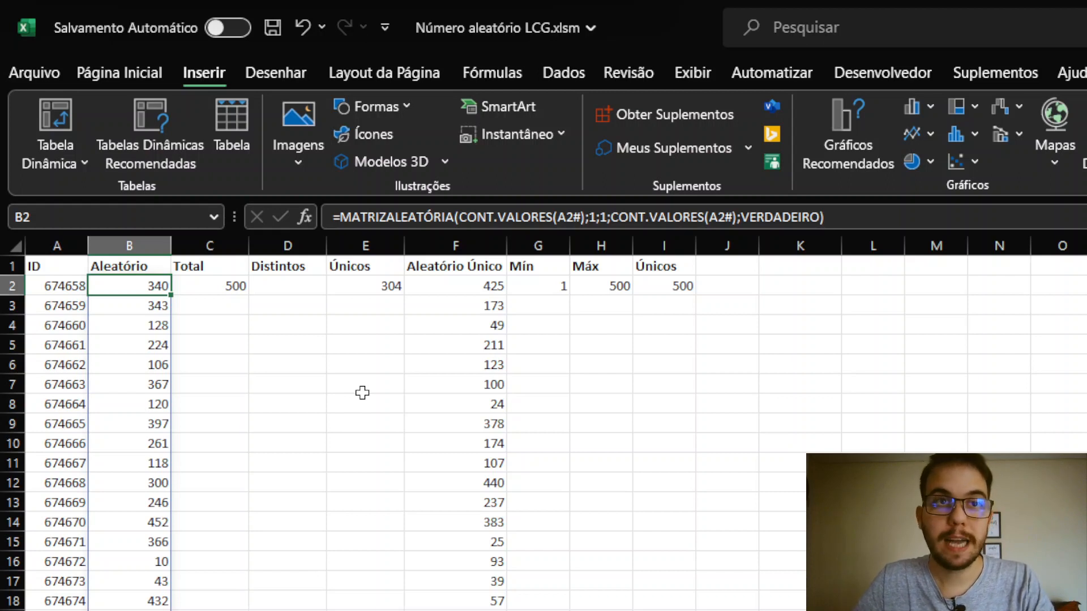
# Examine the Aleatório Único formula in F2, which combines ÍNDICE, ÚNICO, MATRIZALEATÓRIA and SEQUÊNCIA.
pyautogui.press('Right')
pyautogui.press('Right')
pyautogui.press('Right')
pyautogui.press('Right')
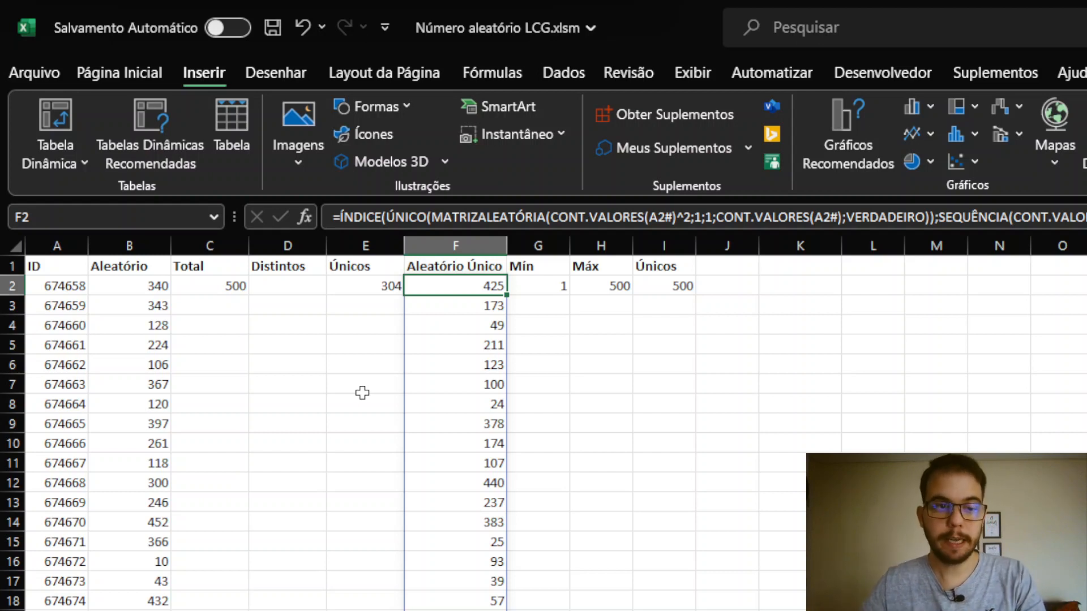
pyautogui.press('F2')
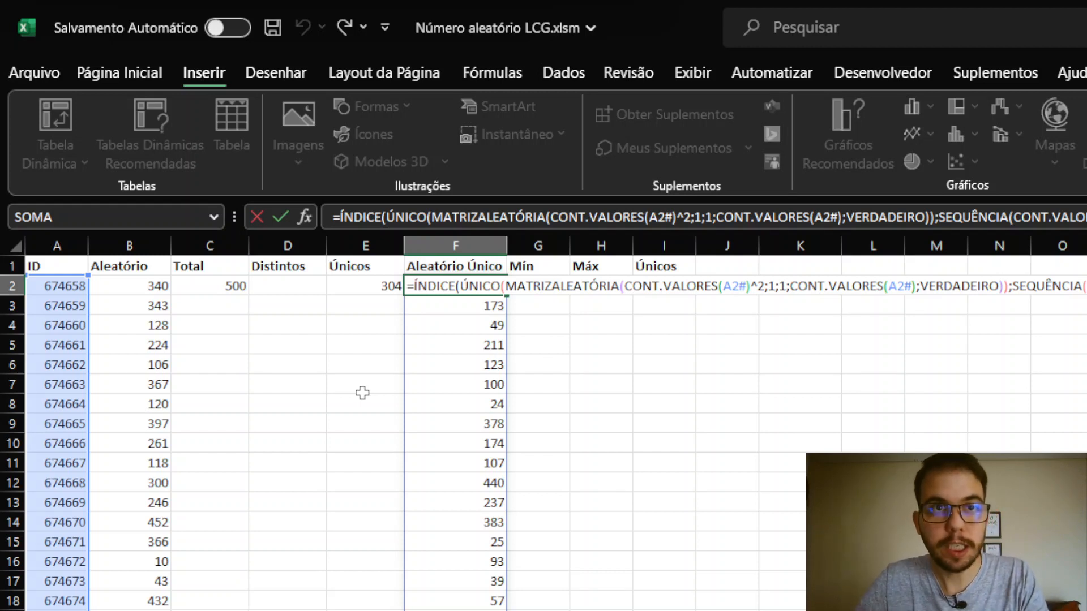
pyautogui.hotkey('ctrl', 'Return')
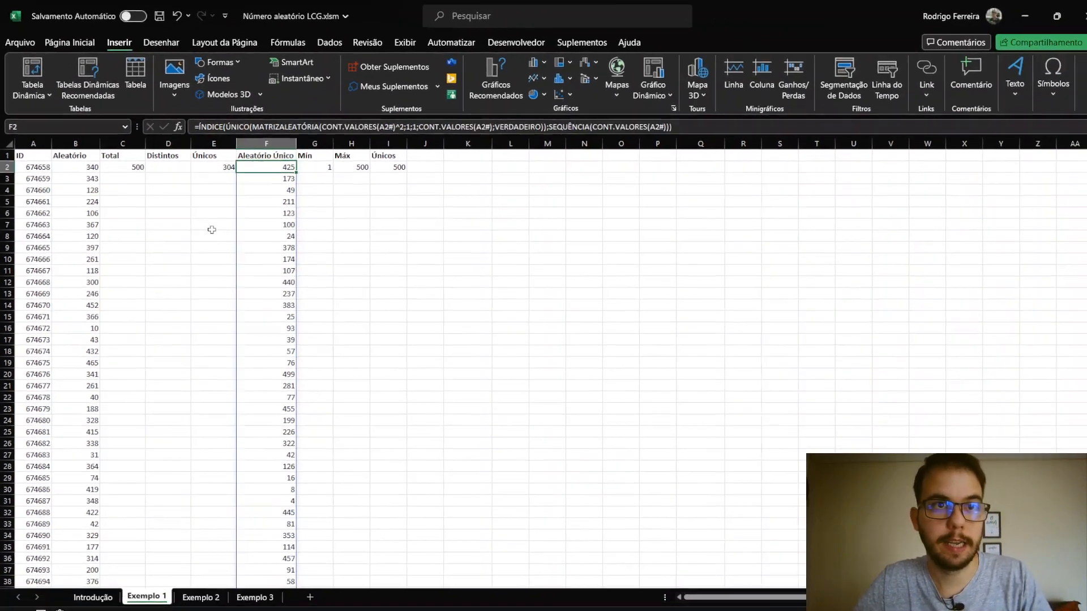
# Go to the end of the Aleatório Único column to check its last row, and return to its header.
pyautogui.hotkey('ctrl', 'Down')
pyautogui.press('Down')
pyautogui.press('Down')
pyautogui.press('Down')
pyautogui.press('Down')
pyautogui.press('Down')
pyautogui.hotkey('ctrl', 'Up')
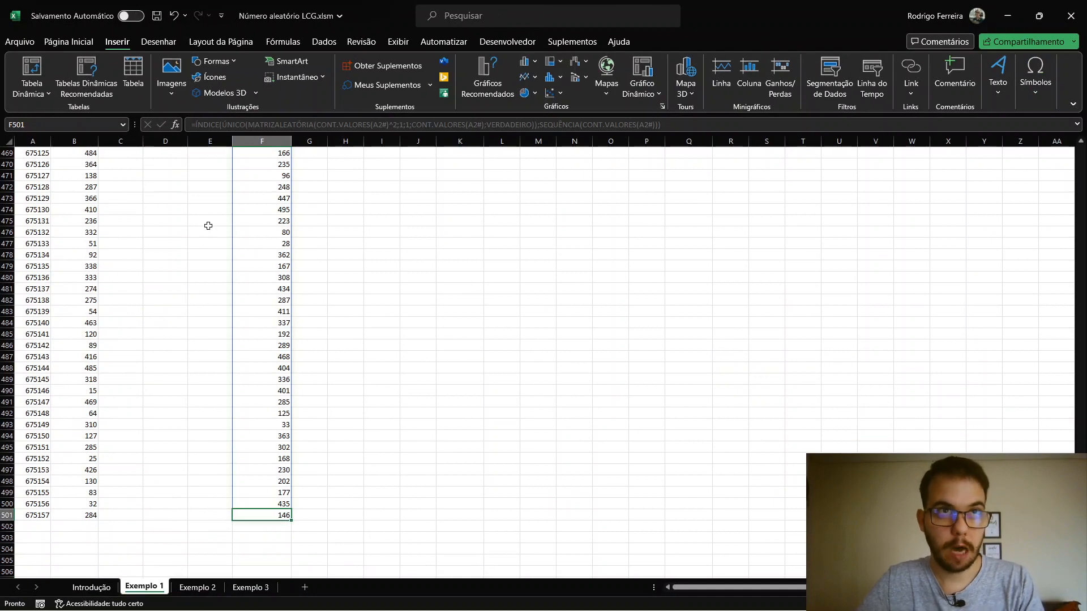
pyautogui.hotkey('ctrl', 'Up')
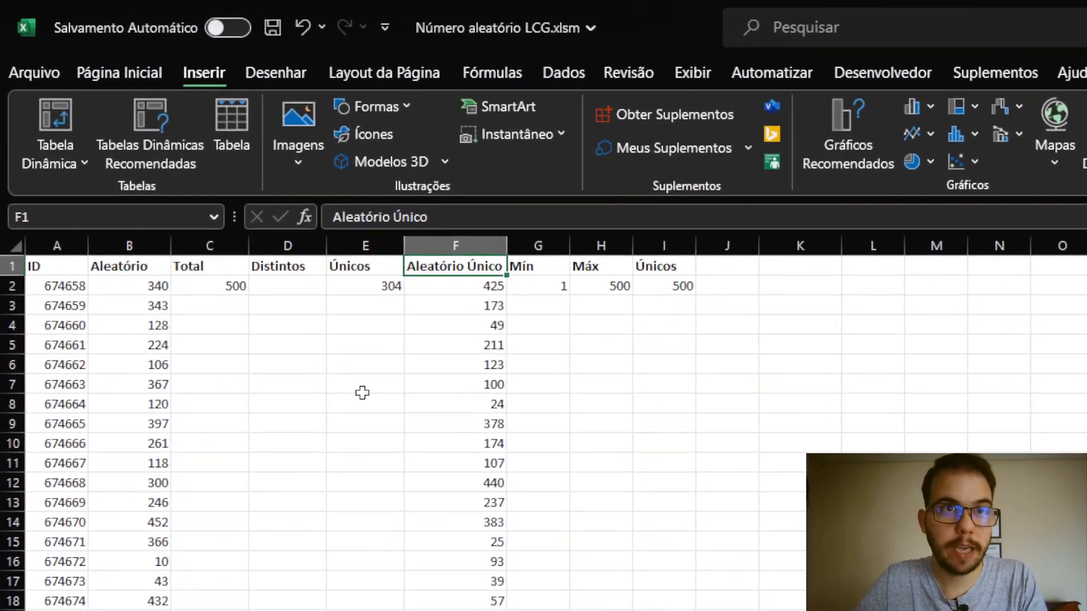
# Examine the Mín, Máx and Únicos formulas in G2:I2 that check the Aleatório Único list.
pyautogui.press('Down')
pyautogui.press('Right')
pyautogui.press('F2')
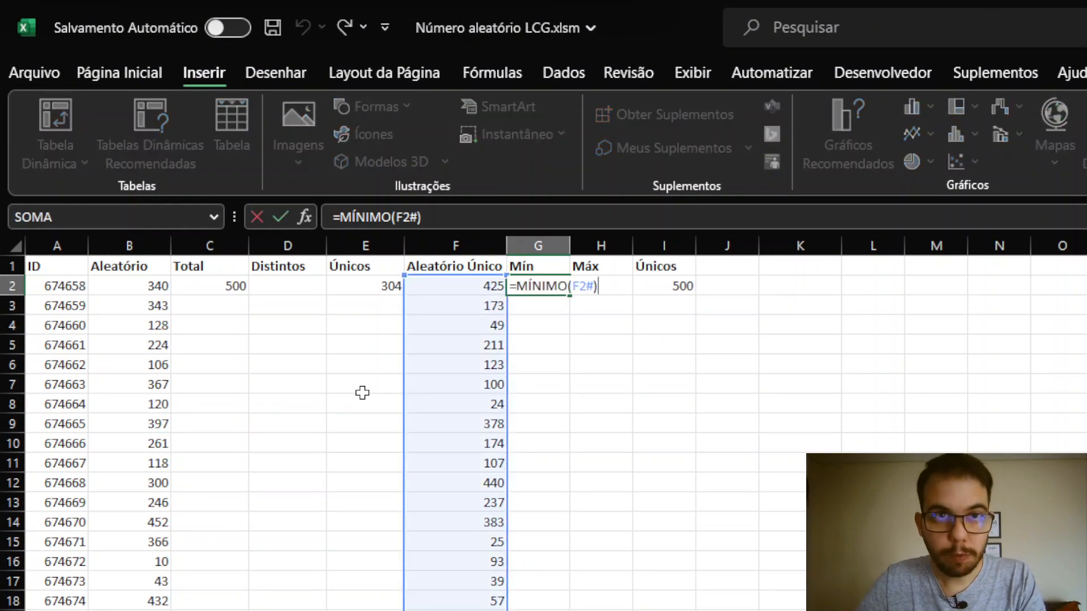
pyautogui.press('Tab')
pyautogui.press('F2')
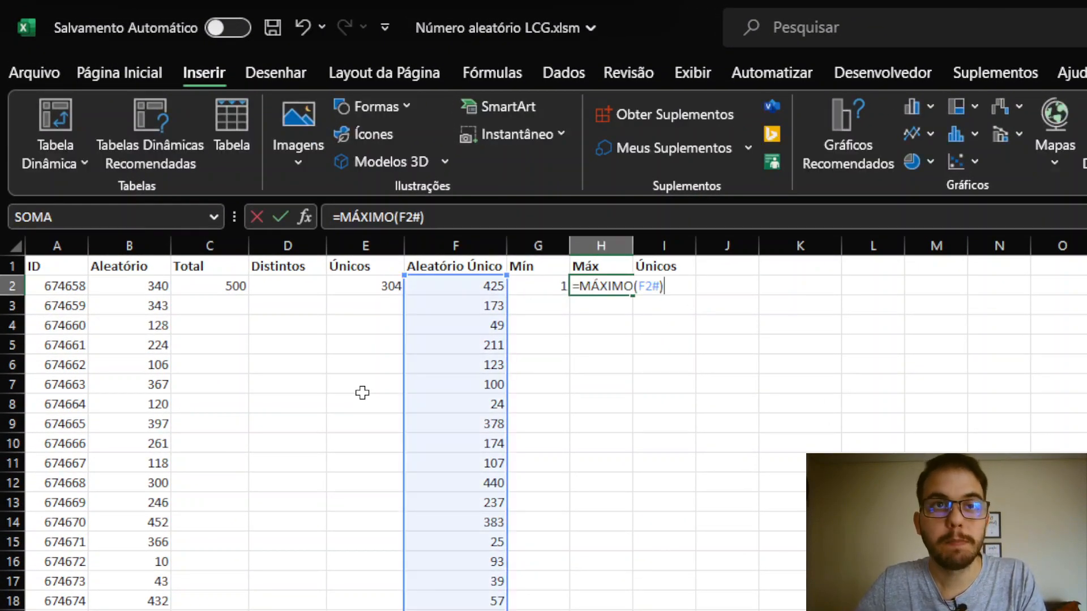
pyautogui.press('Tab')
pyautogui.press('F2')
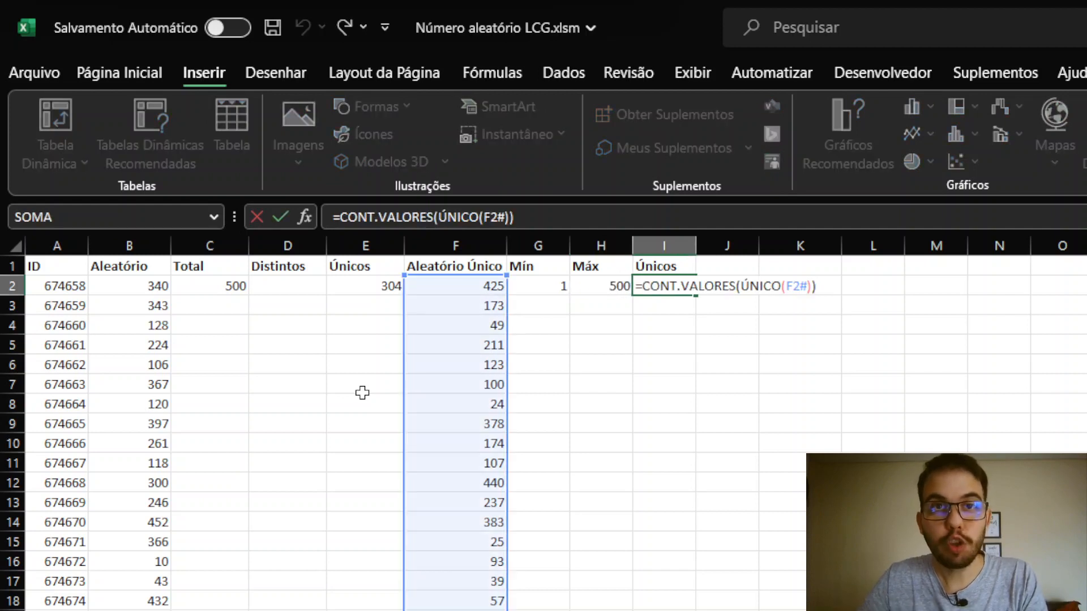
# Set the number of rows in the ID column's SEQUÊNCIA formula in A2 to 50000.
pyautogui.press('Escape')
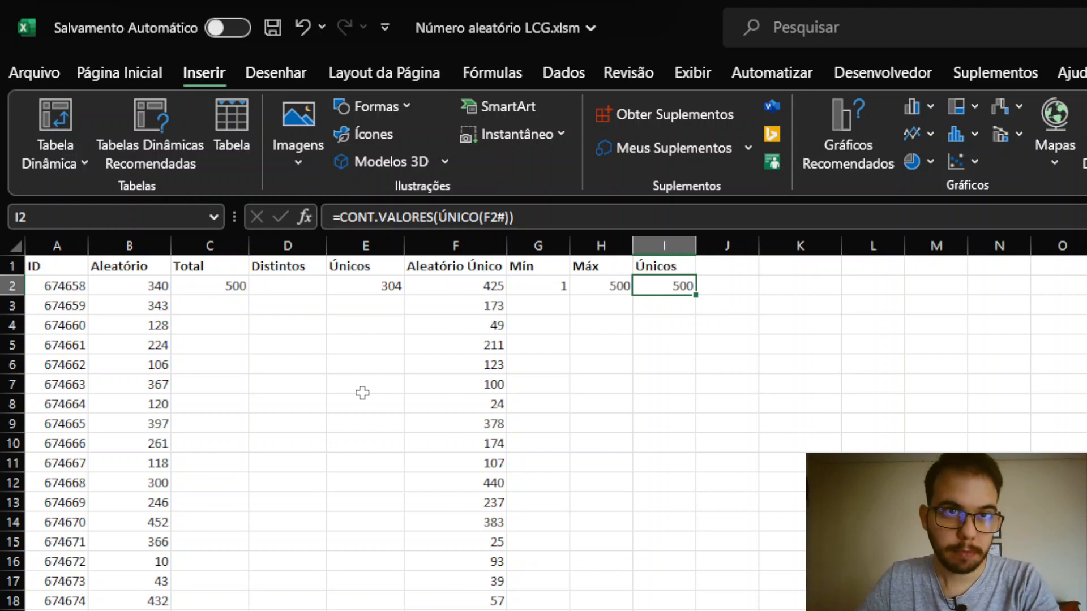
pyautogui.press('Left')
pyautogui.press('Left')
pyautogui.press('Left')
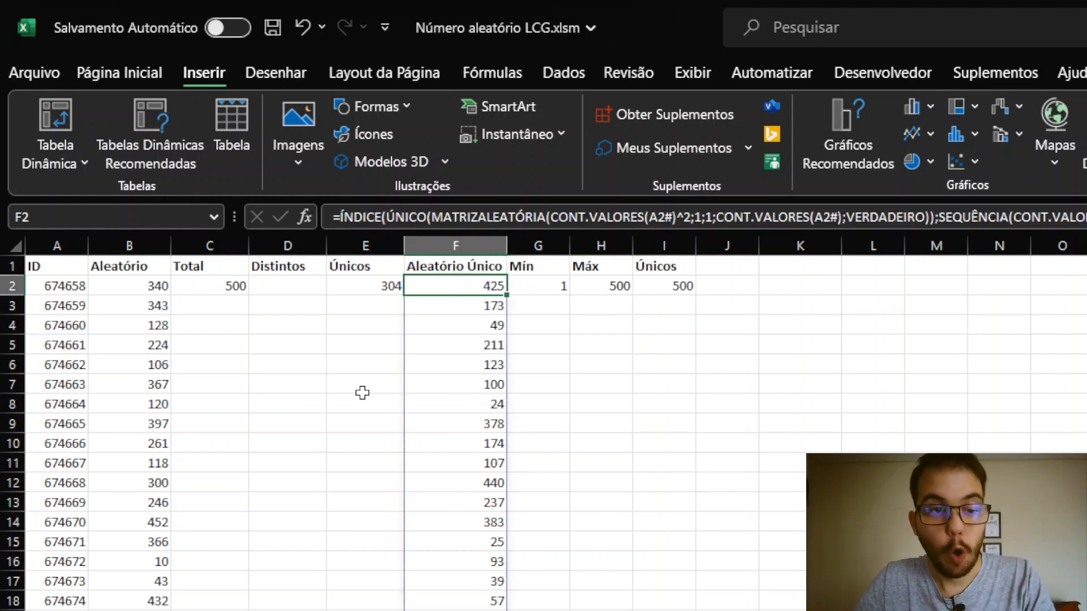
pyautogui.press('Left')
pyautogui.press('Left')
pyautogui.press('Left')
pyautogui.press('Left')
pyautogui.press('Left')
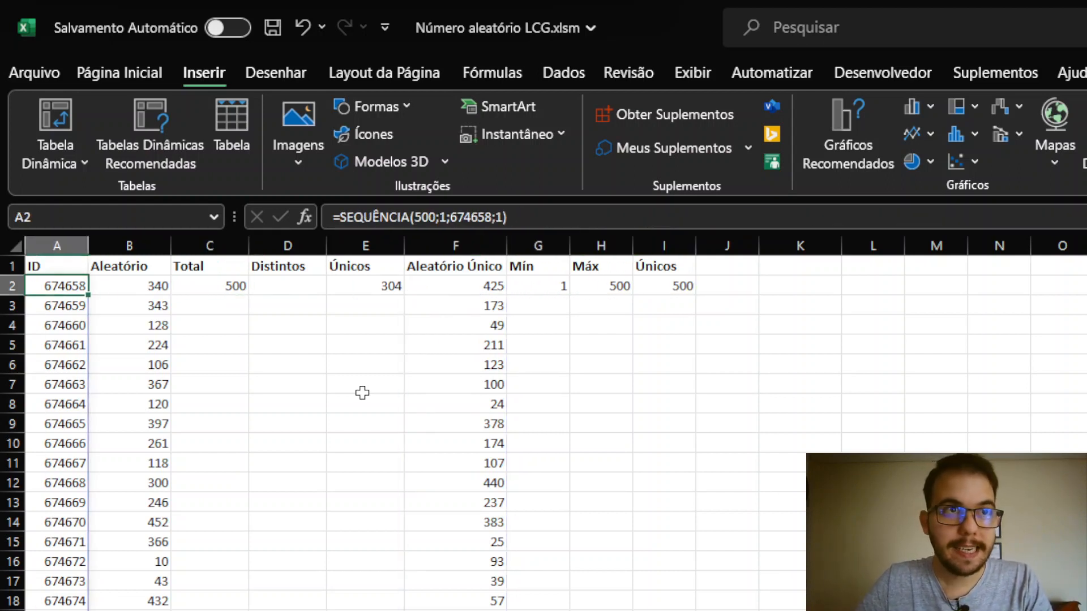
pyautogui.press('F2')
pyautogui.press('Left')
pyautogui.press('Left')
pyautogui.press('Left')
pyautogui.press('Left')
pyautogui.press('Left')
pyautogui.press('Left')
pyautogui.press('Left')
pyautogui.press('Left')
pyautogui.press('Left')
pyautogui.press('Left')
pyautogui.press('Left')
pyautogui.press('Left')
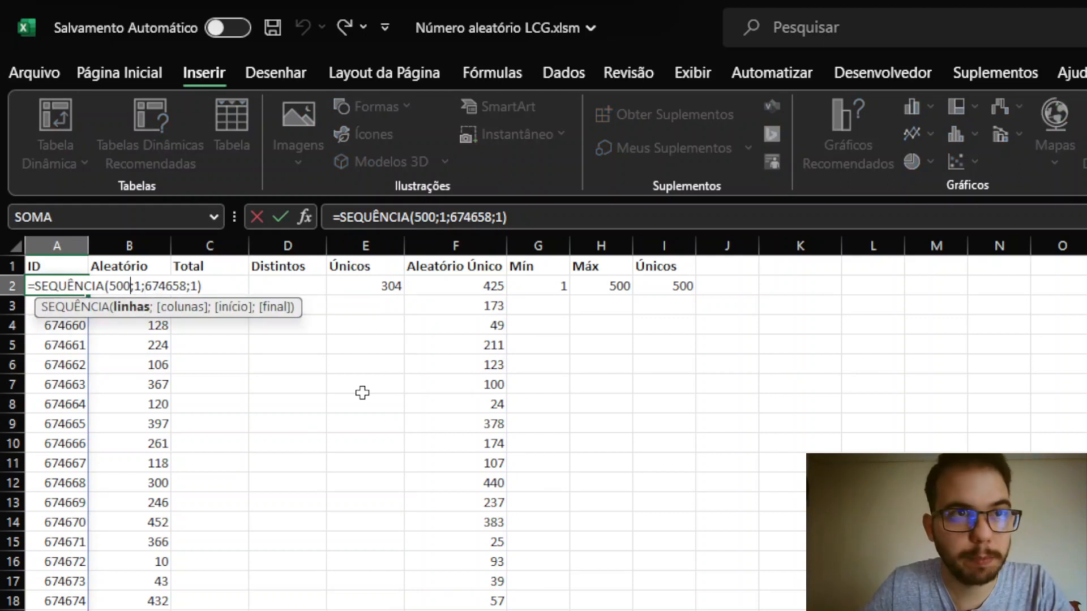
pyautogui.write('000')
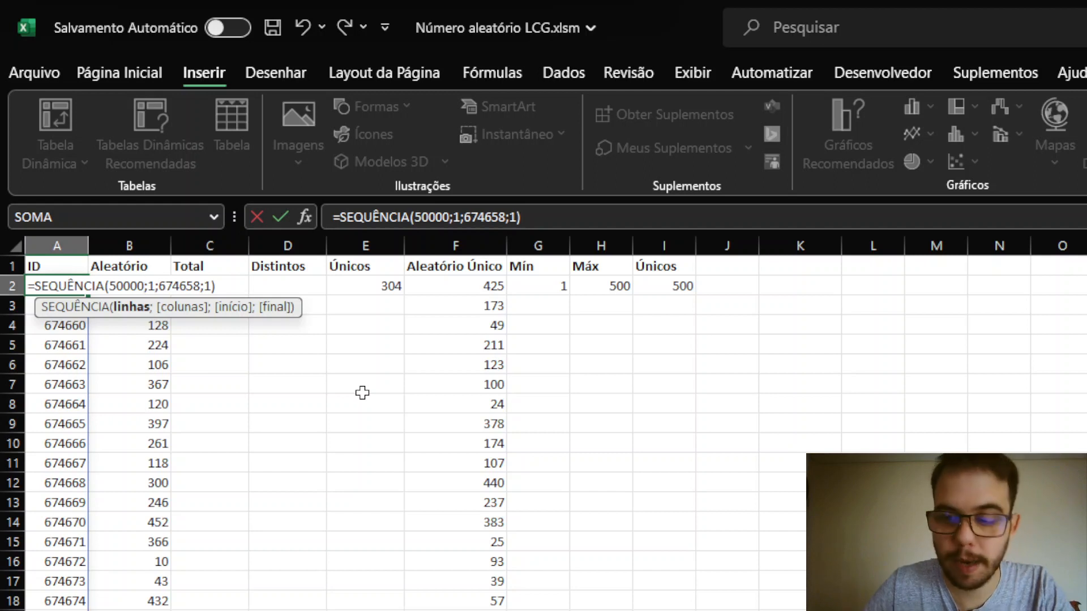
pyautogui.press('Return')
# Check the Aleatório Único formula in F2 with the enlarged ID list.
pyautogui.press('Up')
pyautogui.press('Right')
pyautogui.press('Right')
pyautogui.press('Right')
pyautogui.press('Right')
pyautogui.press('Right')
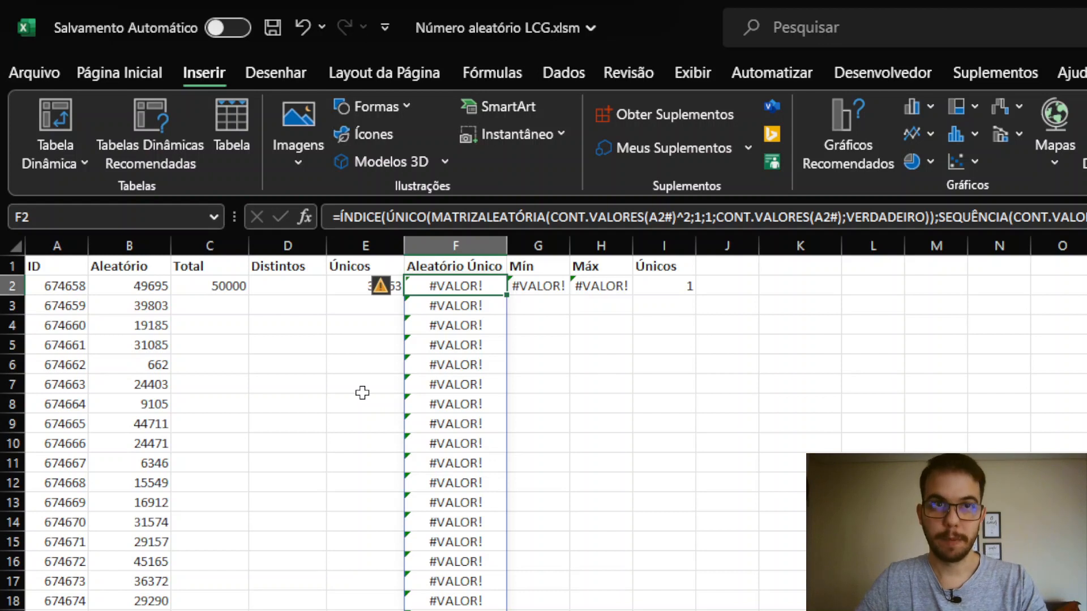
# Return to A2 and reduce the SEQUÊNCIA row count to 500.
pyautogui.hotkey('ctrl', 'z')
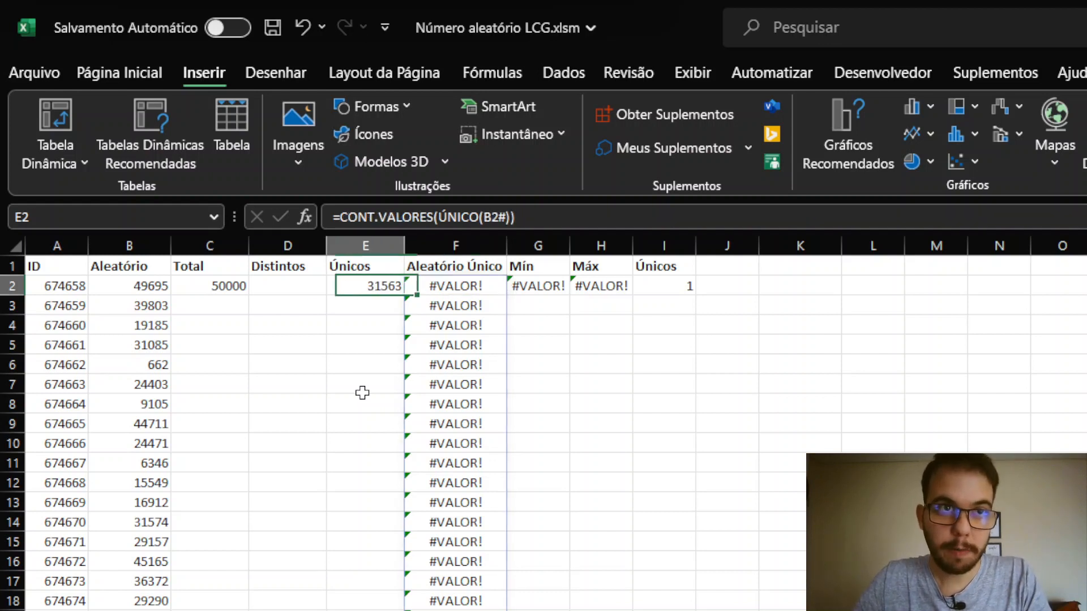
pyautogui.hotkey('ctrl', 'z')
pyautogui.press('F2')
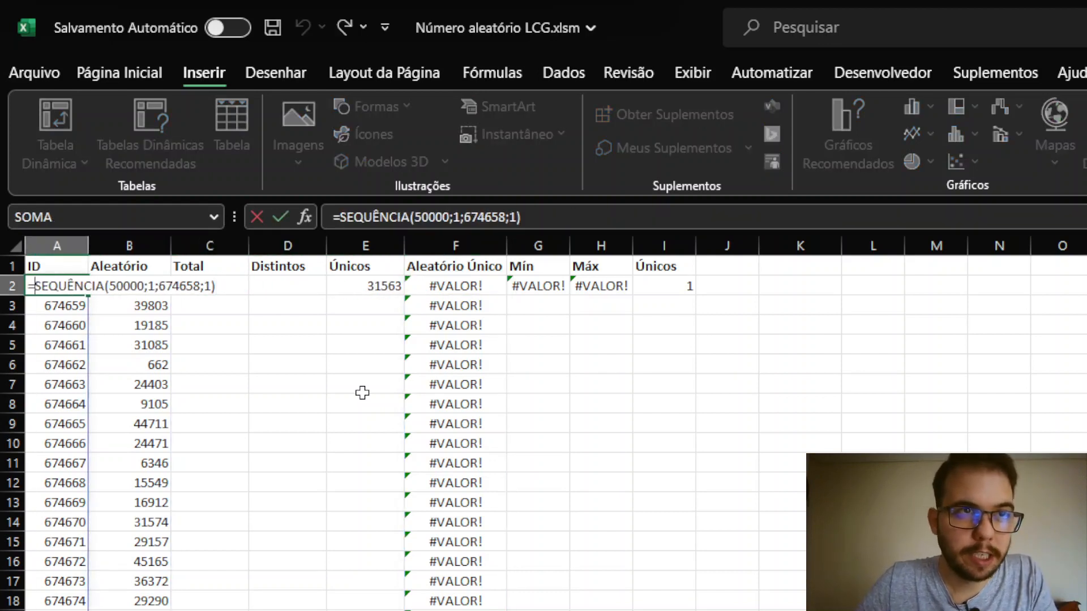
pyautogui.press('Right')
pyautogui.press('Right')
pyautogui.press('Right')
pyautogui.press('Right')
pyautogui.press('Right')
pyautogui.press('Right')
pyautogui.press('Right')
pyautogui.press('Right')
pyautogui.press('Right')
pyautogui.press('Right')
pyautogui.press('Right')
pyautogui.press('Delete')
pyautogui.press('Delete')
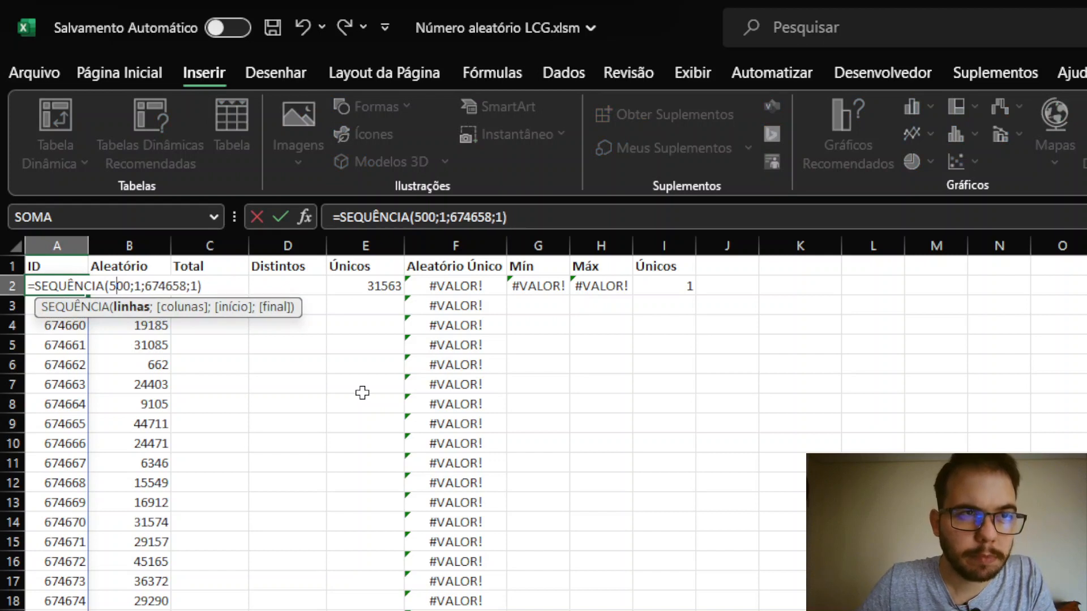
pyautogui.press('Return')
# Raise the maximum argument of the MATRIZALEATÓRIA formula in B2 to CONT.VALORES(A2#)^10.
pyautogui.press('Up')
pyautogui.press('Right')
pyautogui.press('Right')
pyautogui.press('Right')
pyautogui.press('Down')
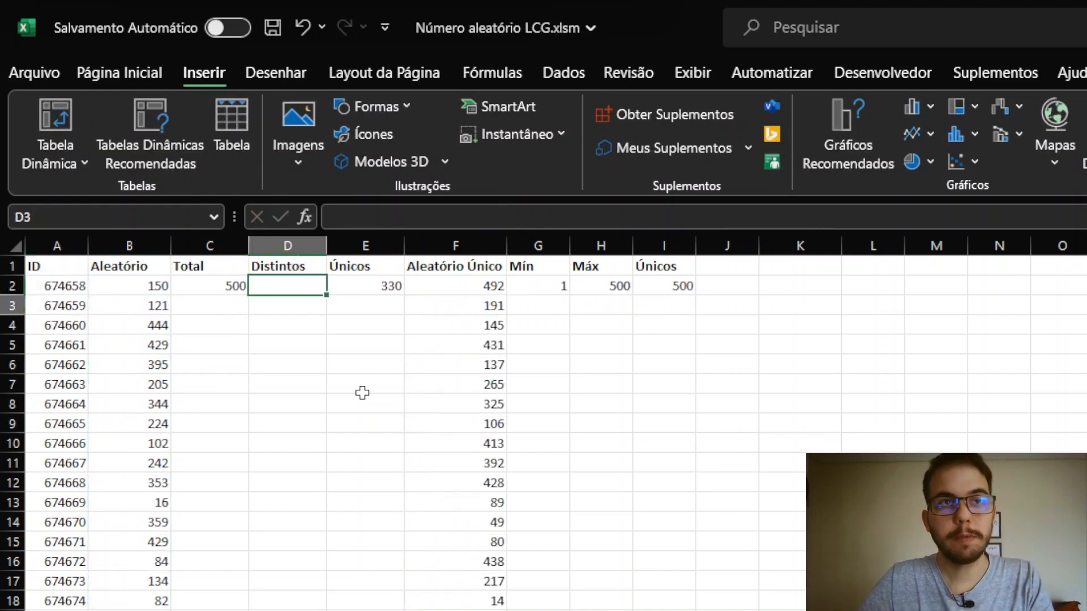
pyautogui.press('Up')
pyautogui.press('Left')
pyautogui.press('Left')
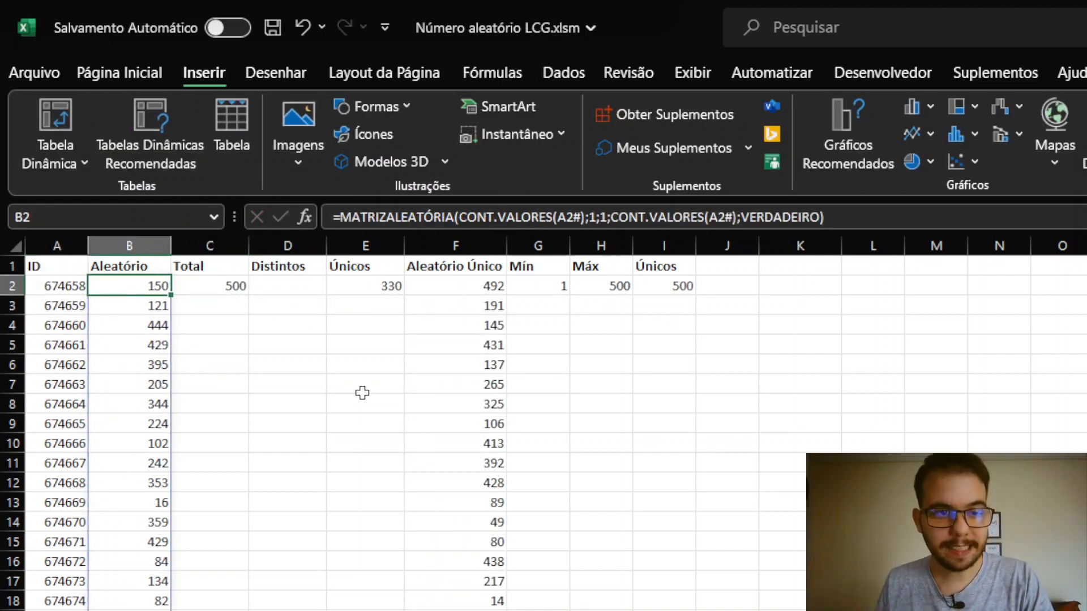
pyautogui.press('F2')
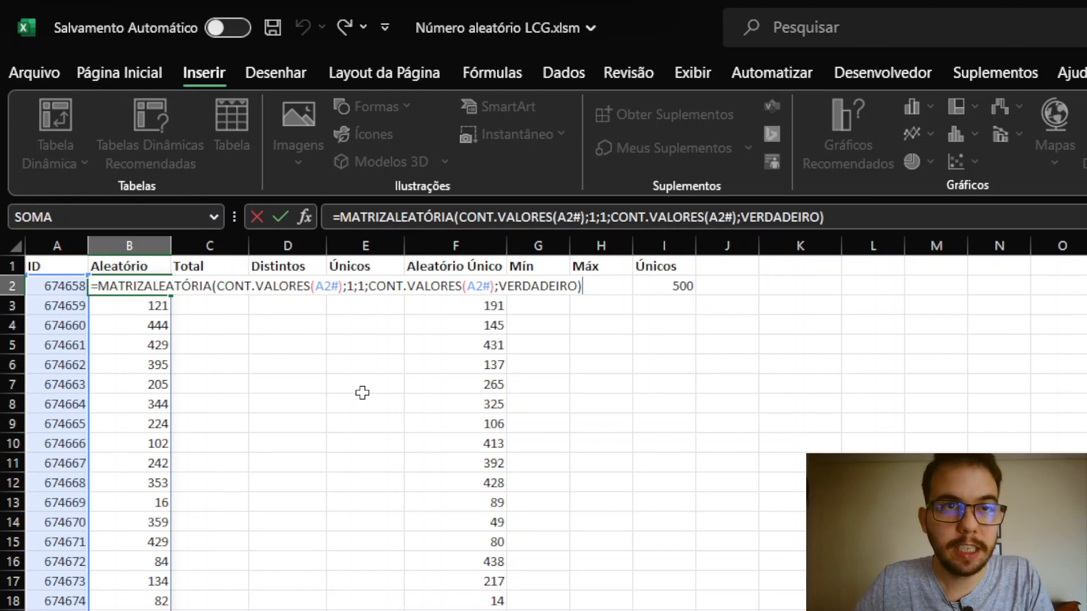
pyautogui.press('Left')
pyautogui.press('Left')
pyautogui.press('Left')
pyautogui.press('Left')
pyautogui.press('Left')
pyautogui.press('Left')
pyautogui.press('Left')
pyautogui.press('Left')
pyautogui.press('Left')
pyautogui.press('Left')
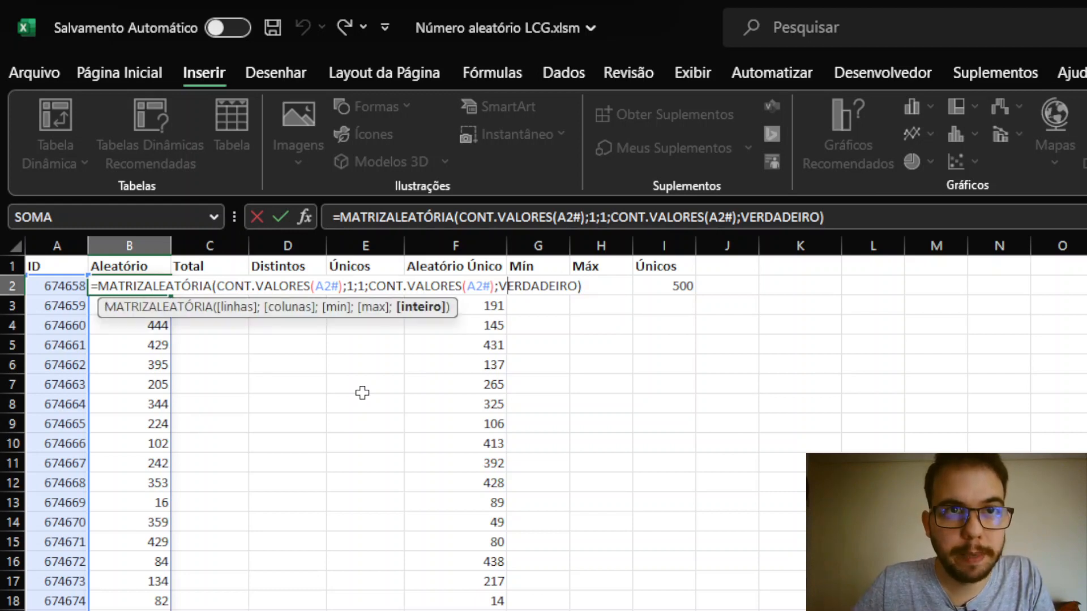
pyautogui.press('Left')
pyautogui.press('Left')
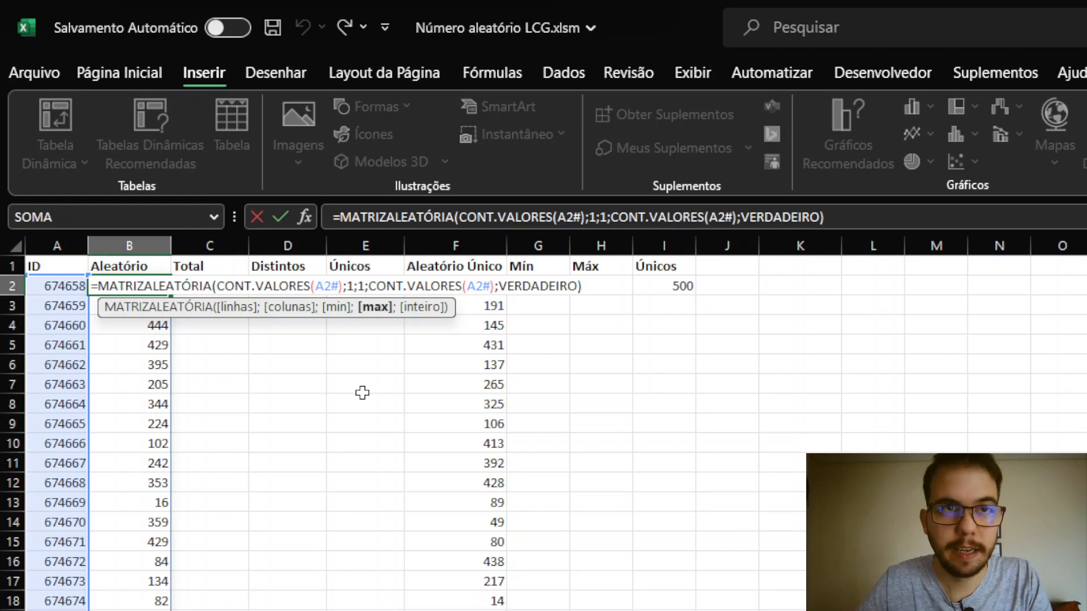
pyautogui.write('^10')
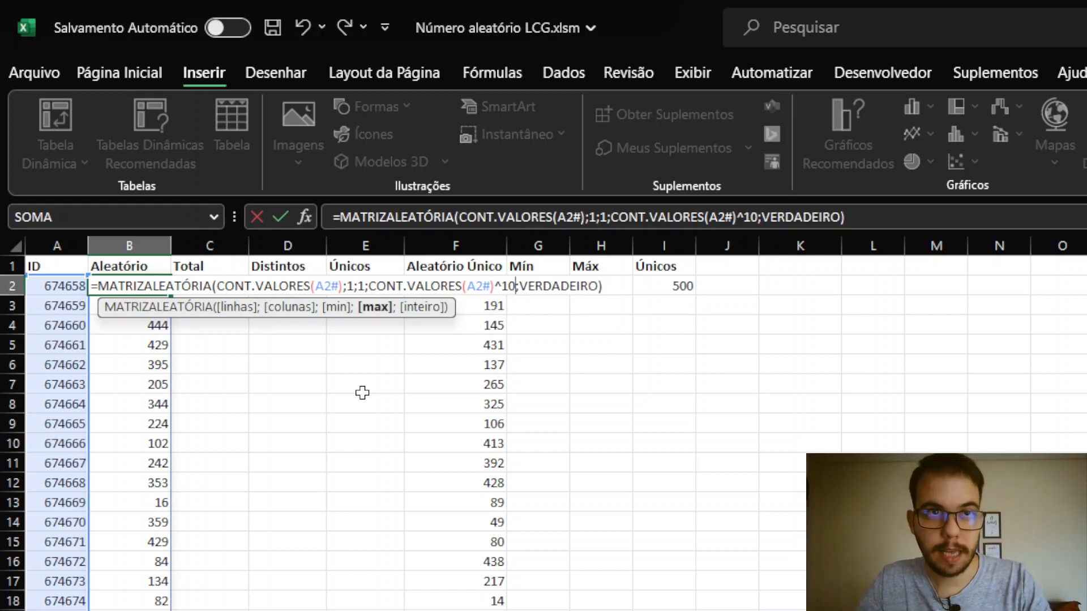
pyautogui.press('Return')
# Examine the Únicos formula in E2 that counts the distinct values of the Aleatório column.
pyautogui.press('Up')
pyautogui.press('Right')
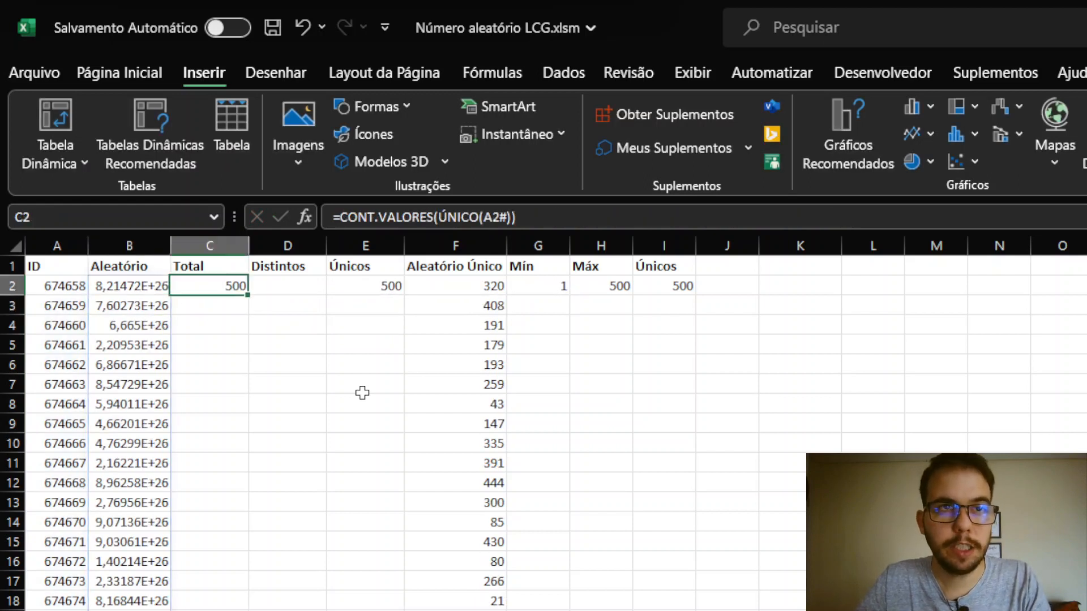
pyautogui.press('Right')
pyautogui.press('Right')
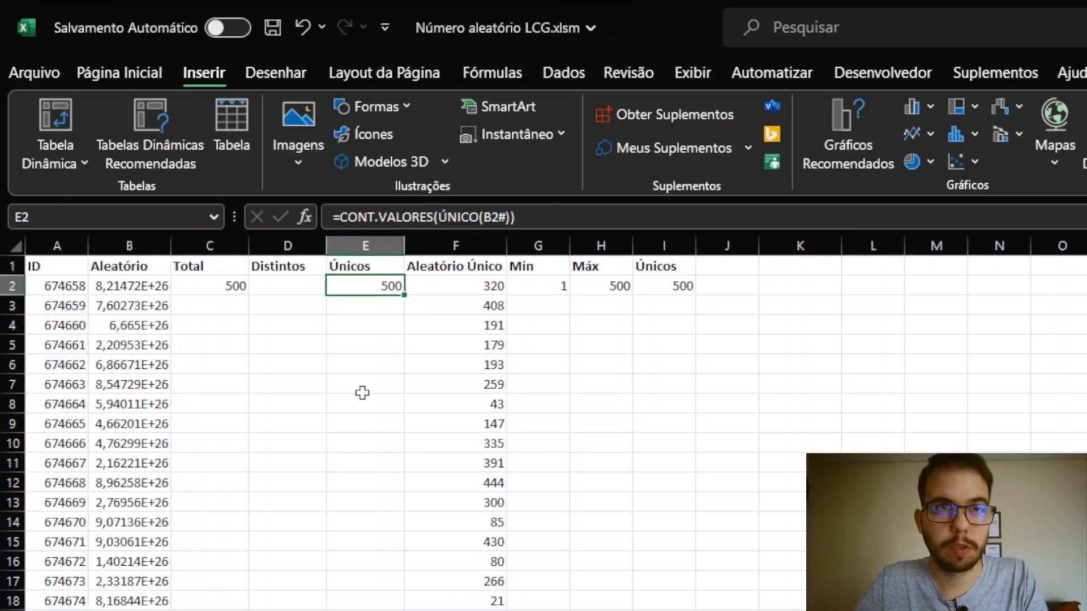
pyautogui.press('F2')
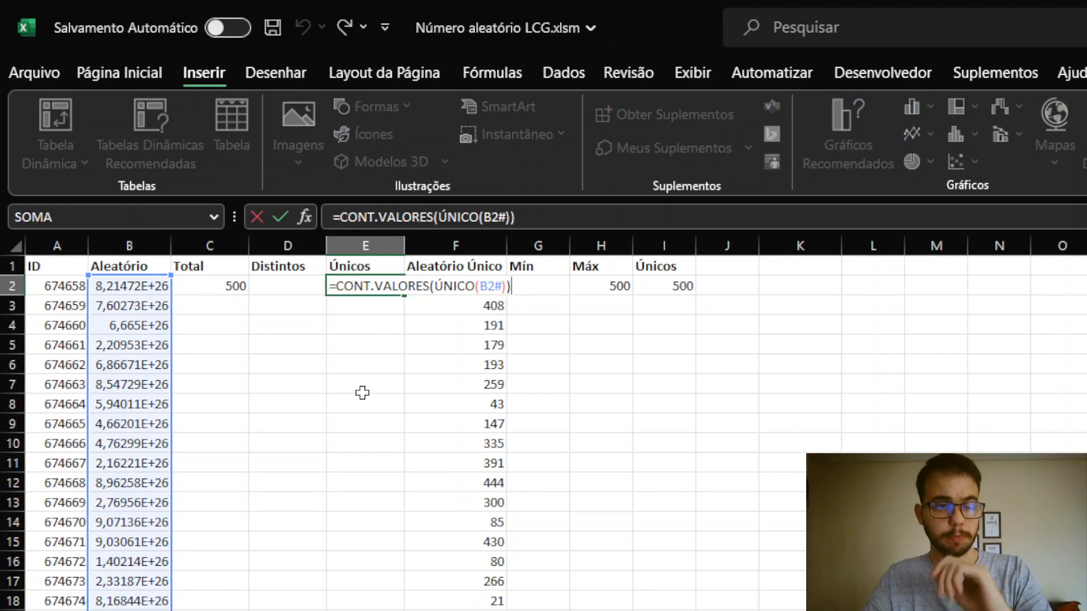
pyautogui.hotkey('ctrl', 'Return')
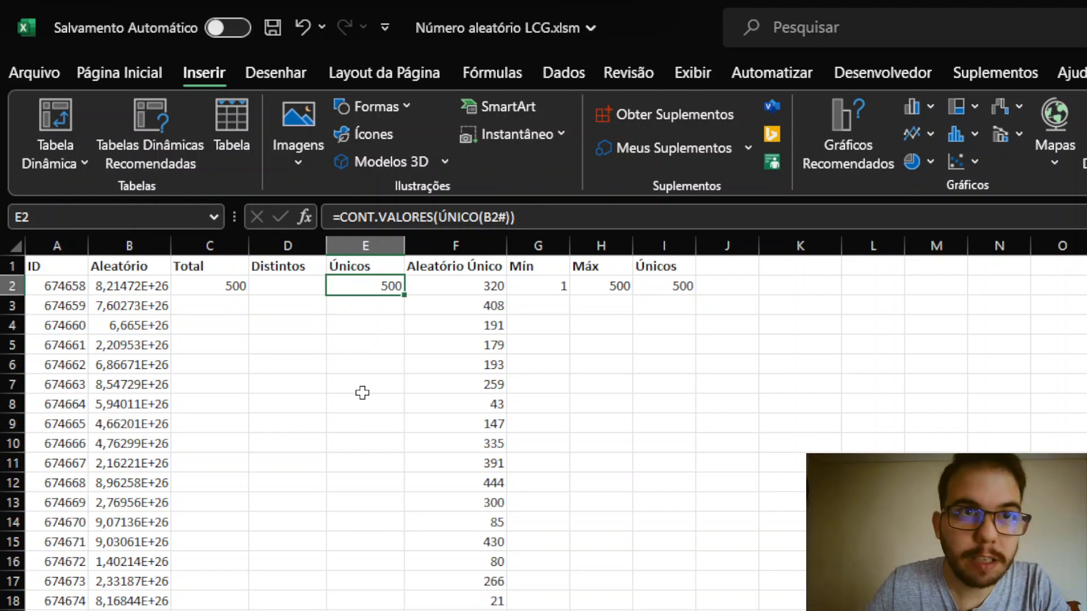
# Recalculate the sheet repeatedly to test the Únicos count in E2 against fresh random numbers.
pyautogui.press('F9')
pyautogui.press('F9')
pyautogui.press('F9')
pyautogui.press('F9')
pyautogui.press('F9')
pyautogui.press('F9')
pyautogui.press('F9')
pyautogui.press('F9')
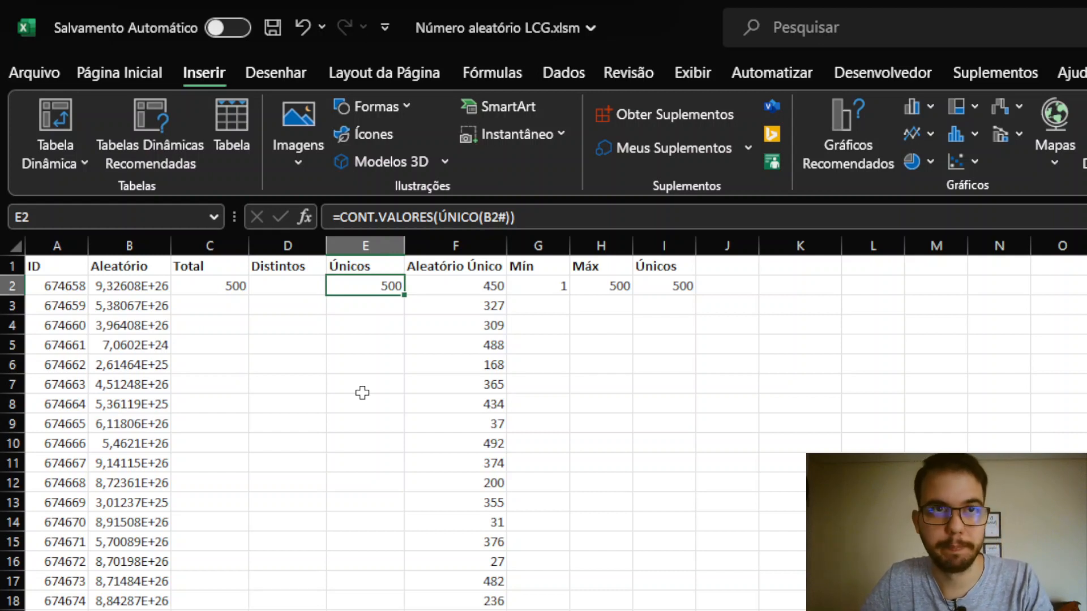
pyautogui.press('Left')
pyautogui.press('Right')
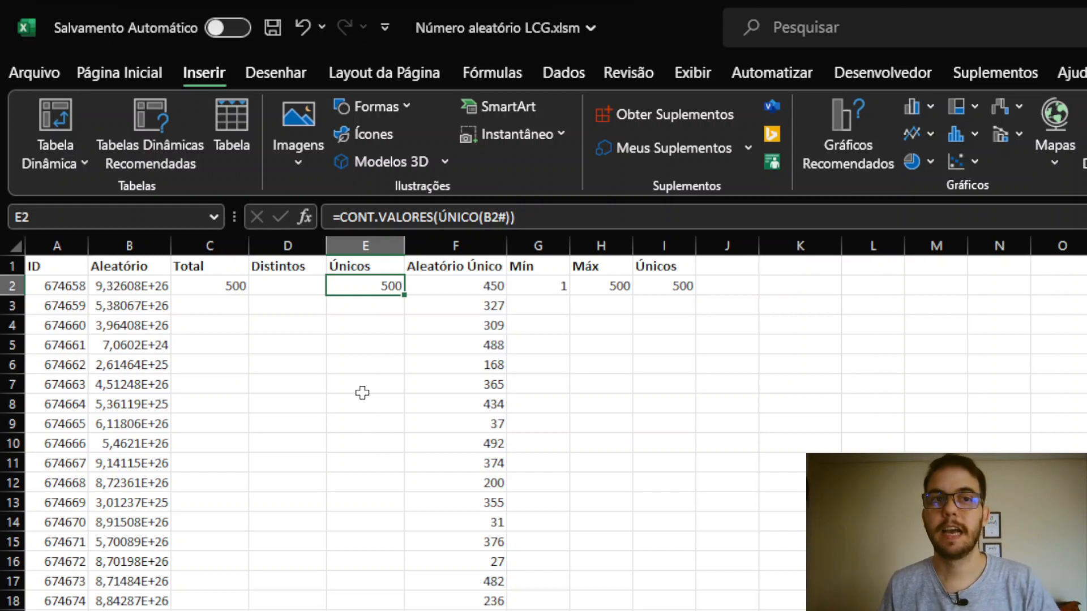
# Set the number of rows in the SEQUÊNCIA formula in A2 to 1000000.
pyautogui.press('Left')
pyautogui.press('Left')
pyautogui.press('Left')
pyautogui.press('Left')
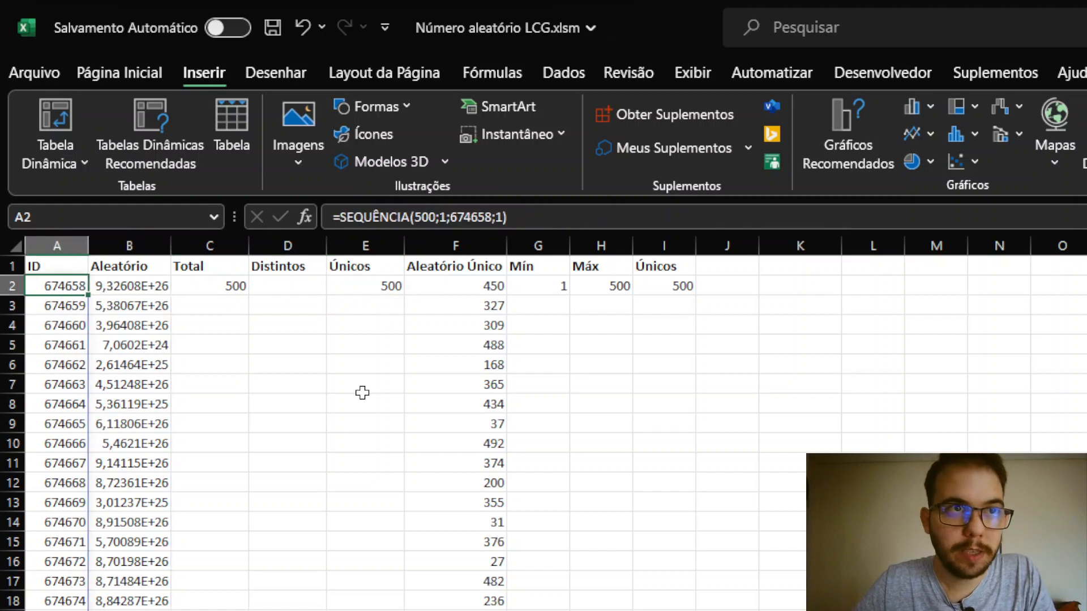
pyautogui.press('F2')
pyautogui.press('Left')
pyautogui.press('Left')
pyautogui.press('Left')
pyautogui.press('Left')
pyautogui.press('Left')
pyautogui.press('Left')
pyautogui.press('Left')
pyautogui.press('Left')
pyautogui.press('Left')
pyautogui.press('Left')
pyautogui.press('Left')
pyautogui.press('Left')
pyautogui.press('Left')
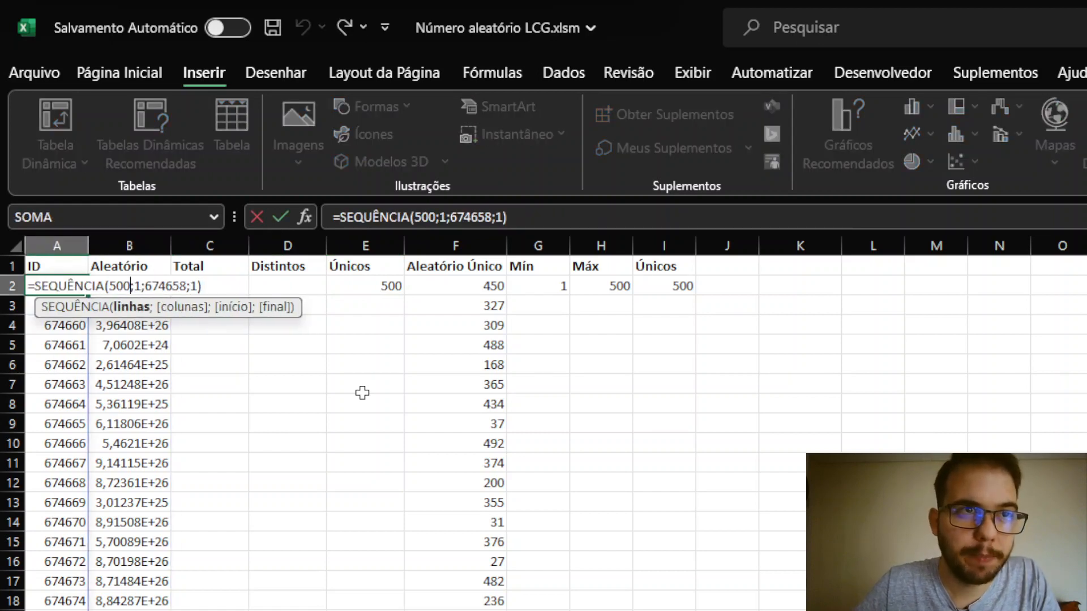
pyautogui.press('BackSpace')
pyautogui.press('BackSpace')
pyautogui.press('BackSpace')
pyautogui.write('1000')
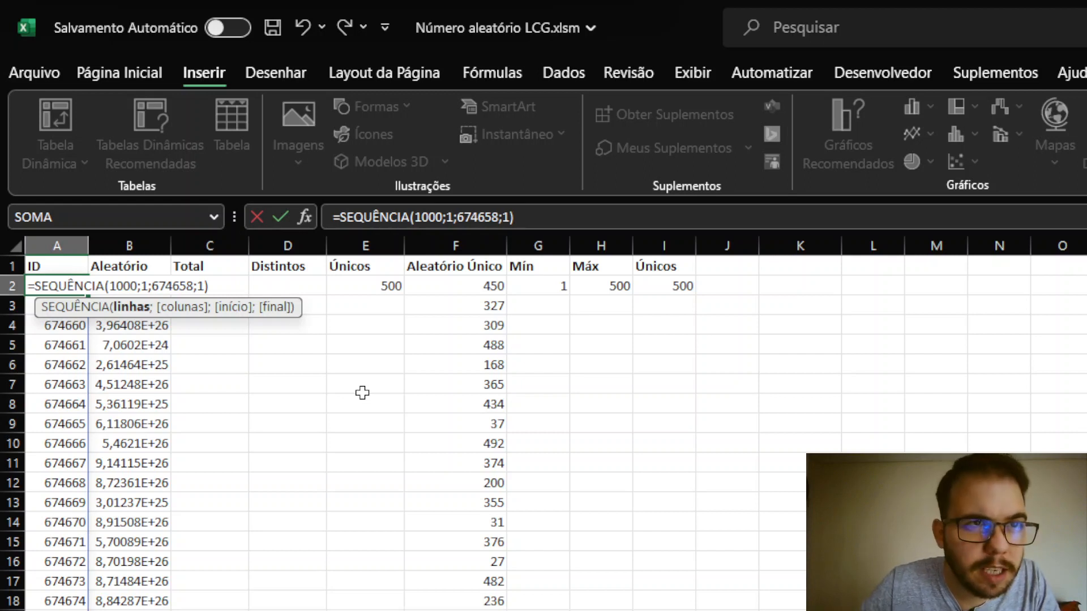
pyautogui.press('Right')
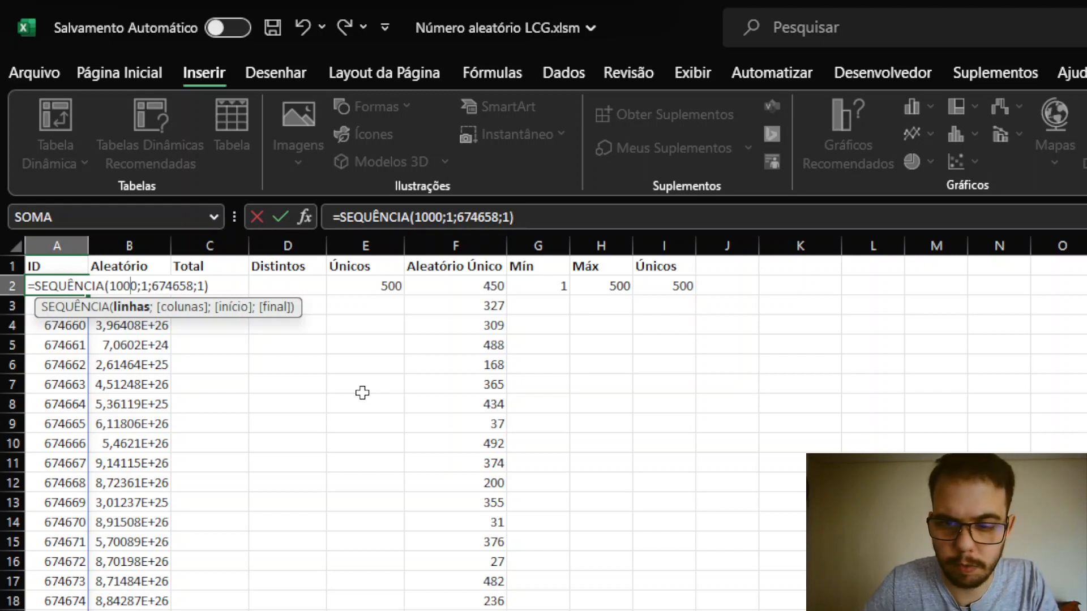
pyautogui.write('000')
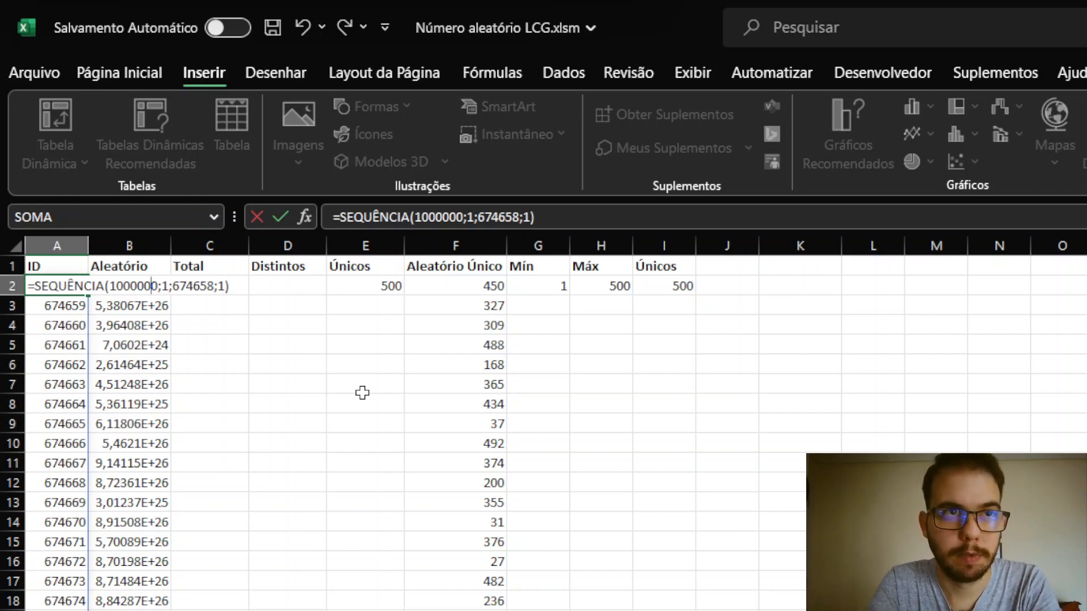
pyautogui.press('Return')
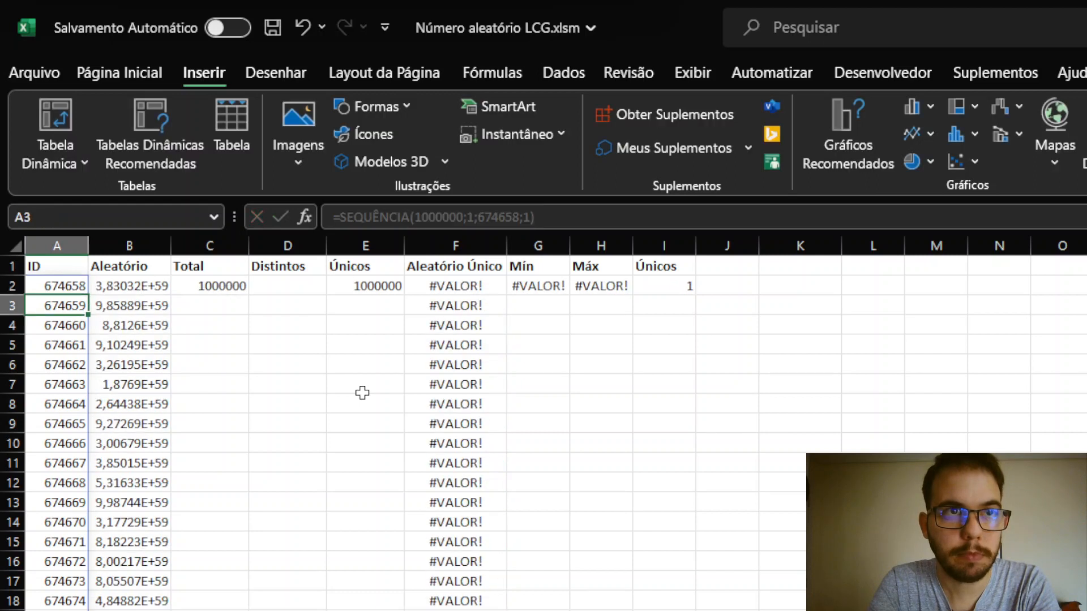
# Check the Únicos count in E2 for the one-million-row list.
pyautogui.press('Up')
pyautogui.press('Right')
pyautogui.press('Right')
pyautogui.press('Right')
pyautogui.press('Right')
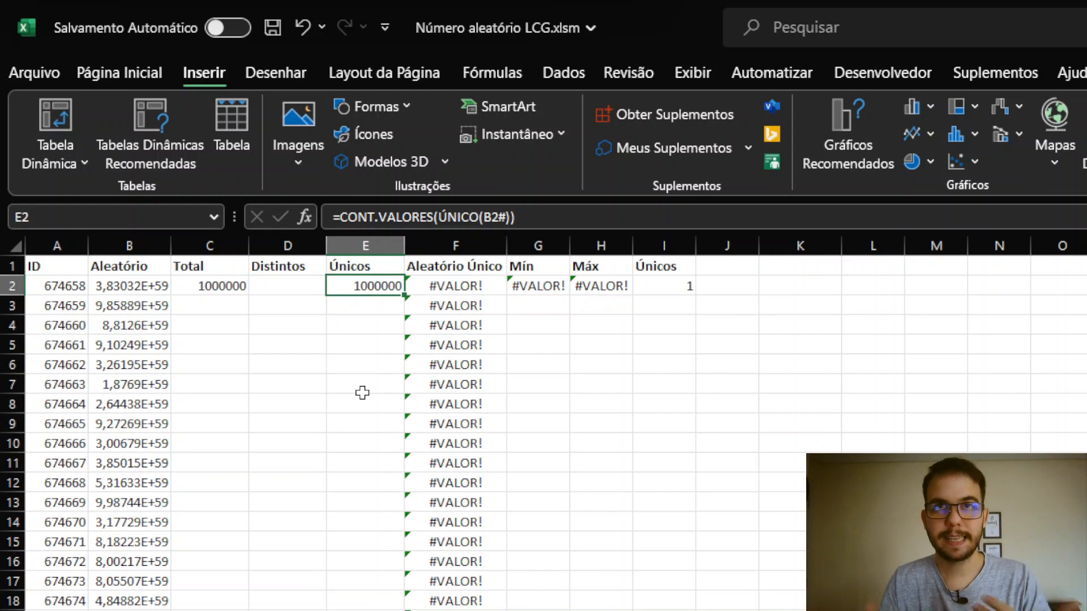
# Replace the row count in A2's SEQUÊNCIA formula with 500.
pyautogui.press('Left')
pyautogui.press('Left')
pyautogui.press('Left')
pyautogui.press('Left')
pyautogui.press('F2')
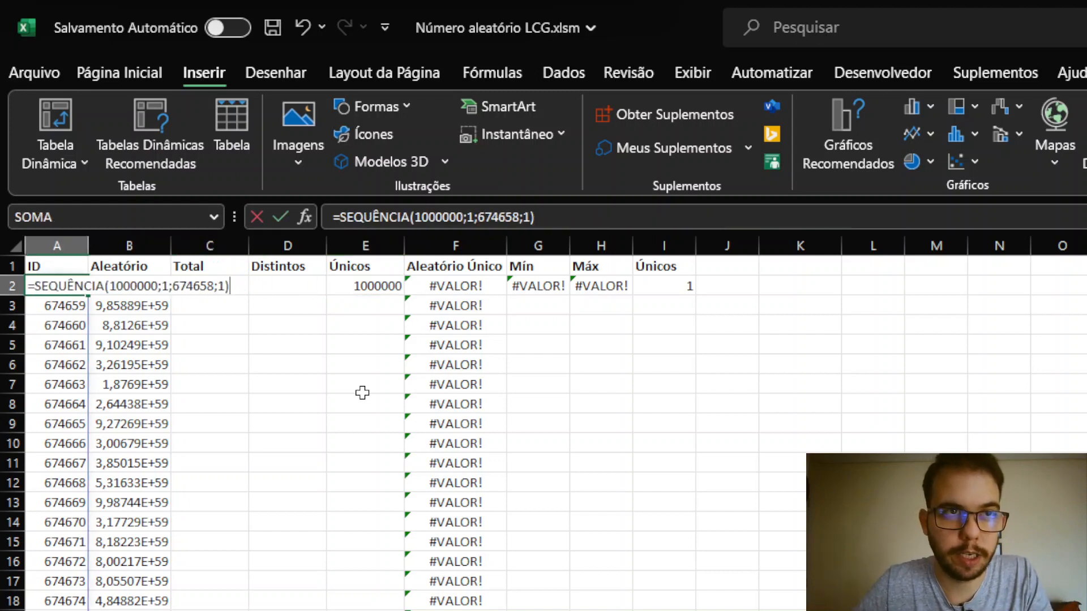
pyautogui.press('Home')
pyautogui.hotkey('ctrl', 'Right')
pyautogui.hotkey('ctrl', 'Right')
pyautogui.hotkey('ctrl', 'Right')
pyautogui.hotkey('ctrl', 'Right')
pyautogui.hotkey('ctrl', 'shift', 'Left')
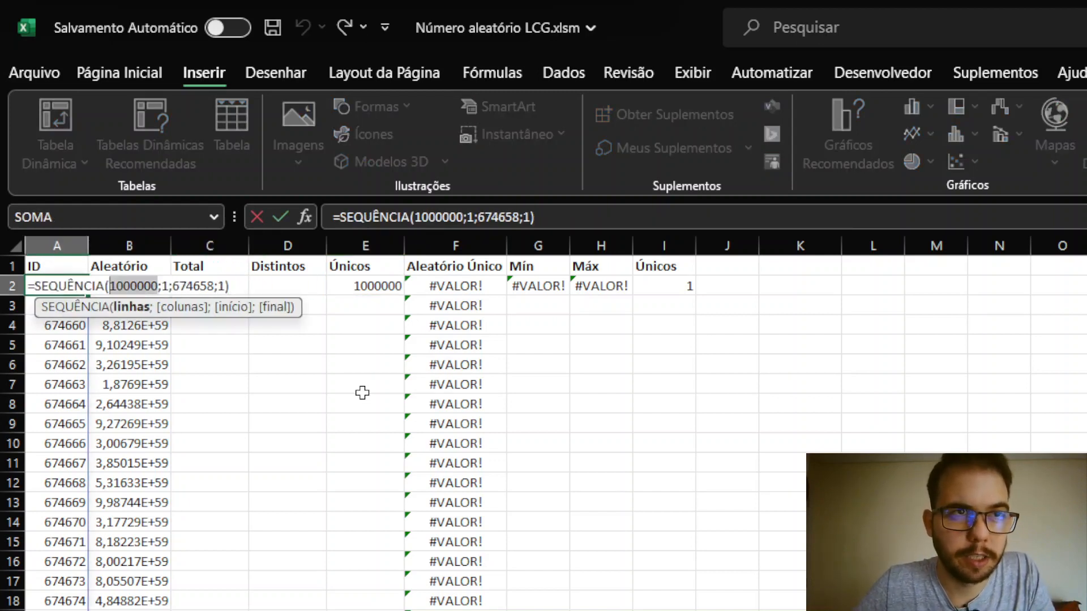
pyautogui.write('500')
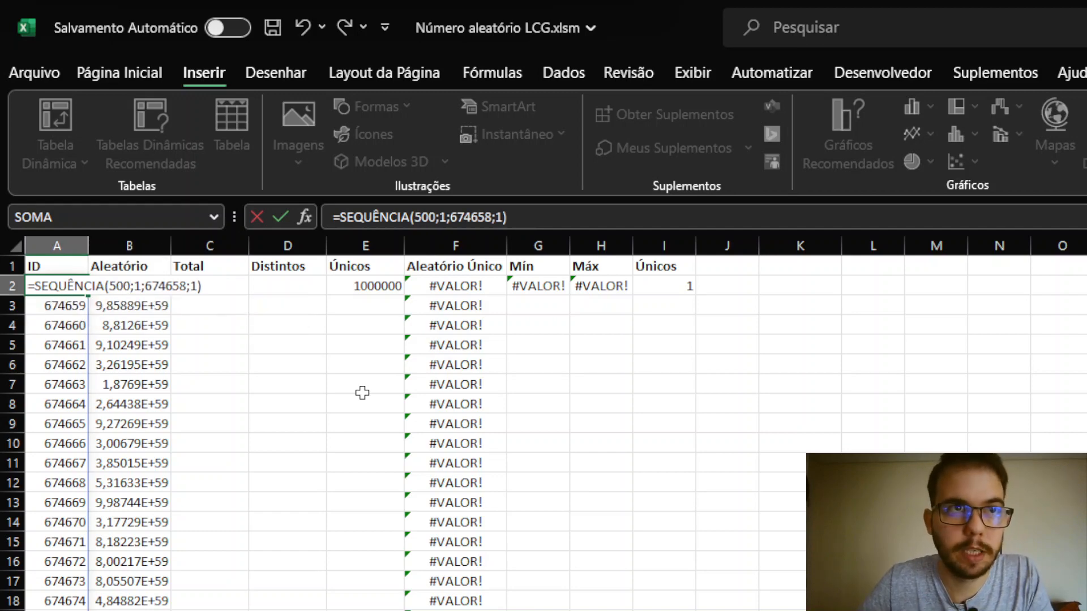
pyautogui.press('Return')
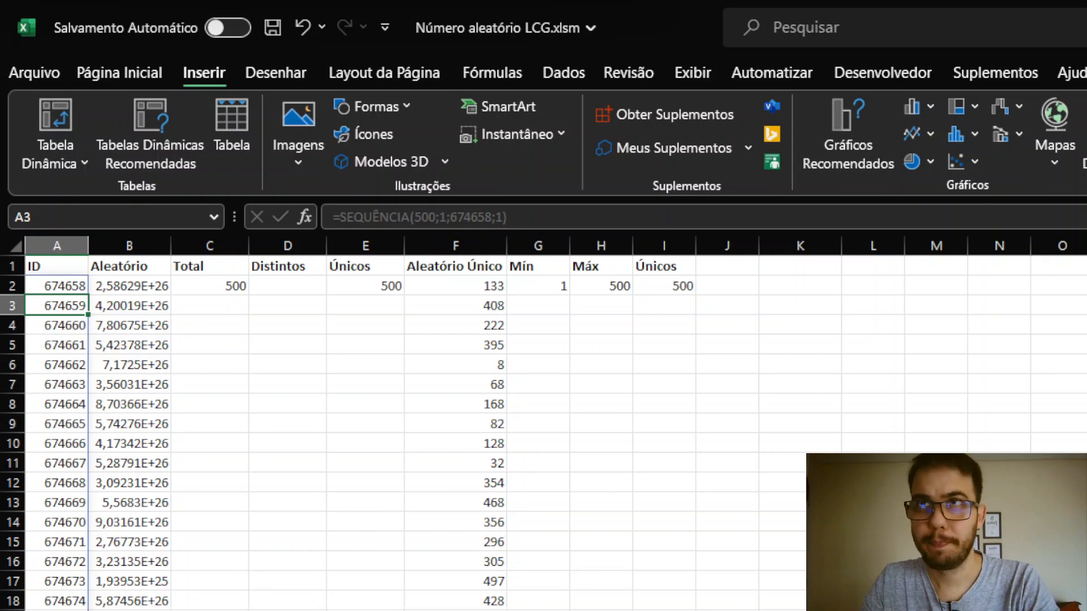
# Switch to the ChatGPT conversation in the browser and review its explanation of the probability of repeated random values.
pyautogui.moveTo(850, 0); pyautogui.dragTo(966, 14)
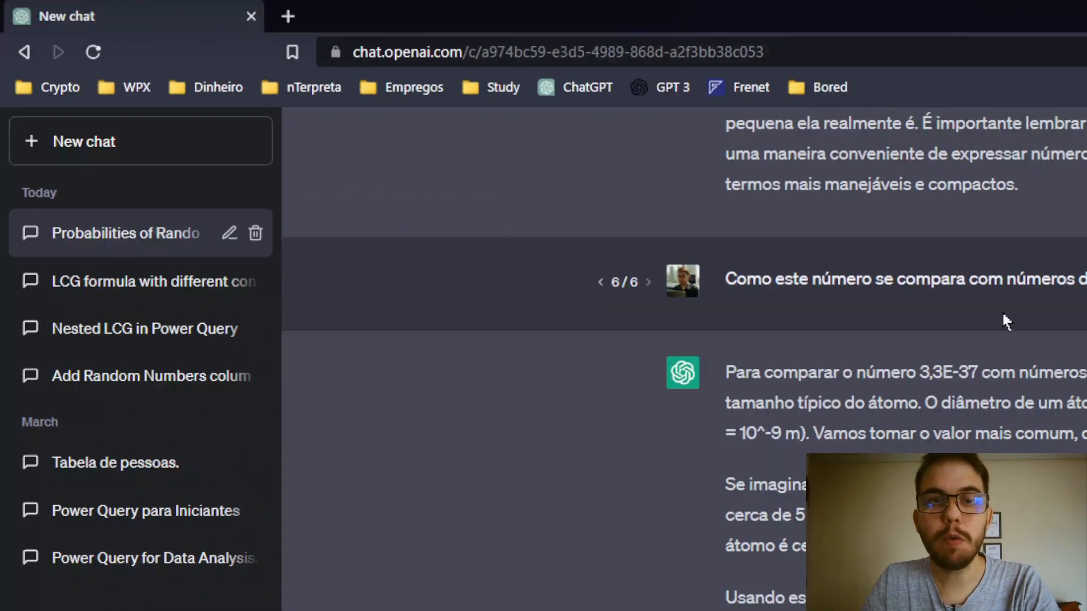
pyautogui.scroll(15, 644, 360)
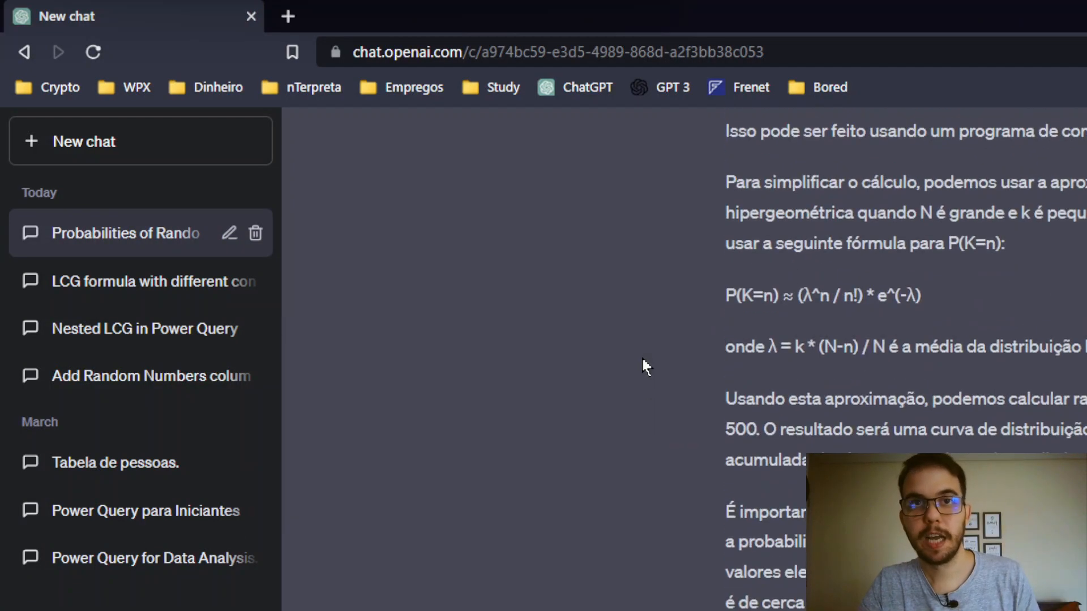
pyautogui.scroll(3, 645, 367)
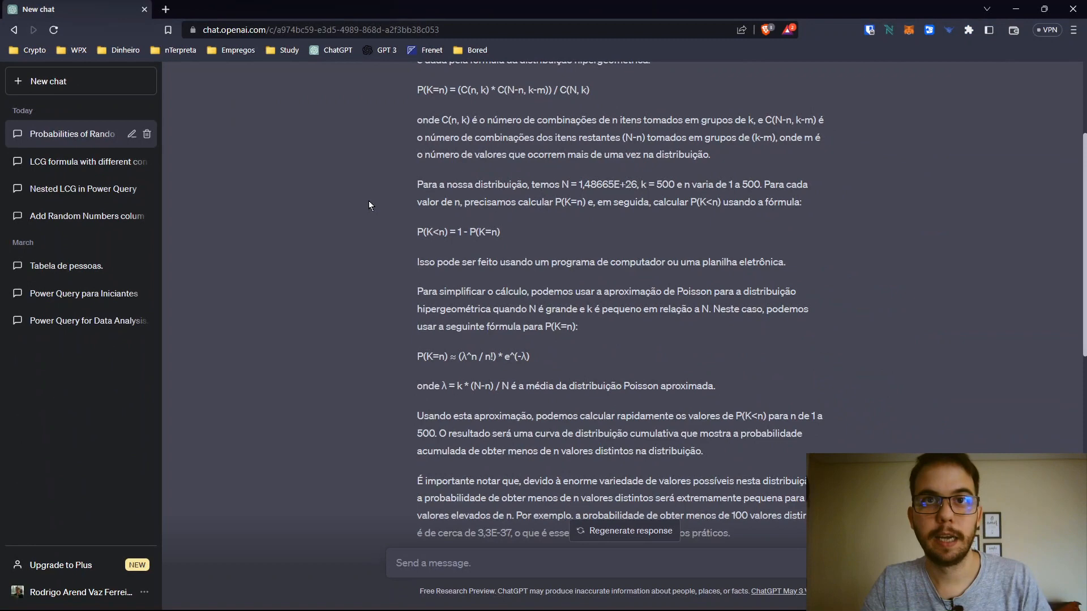
# Review the prompt's 1,48665E+26 maximum and the 3,3E-37 probability of repeats in the ChatGPT answer, highlighting both.
pyautogui.scroll(3, 642, 357)
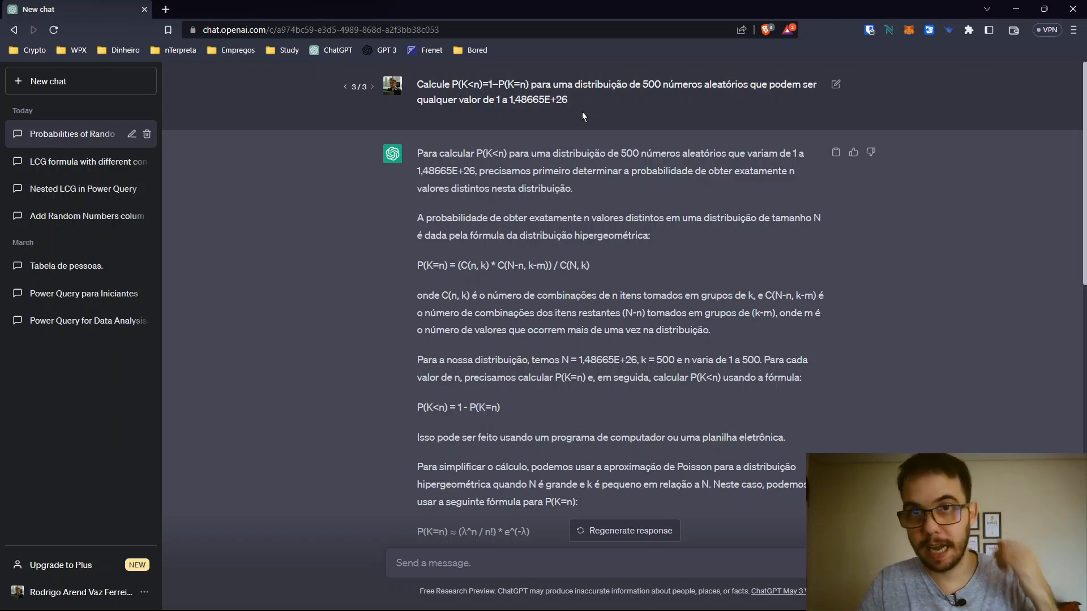
pyautogui.moveTo(569, 102); pyautogui.dragTo(509, 113)
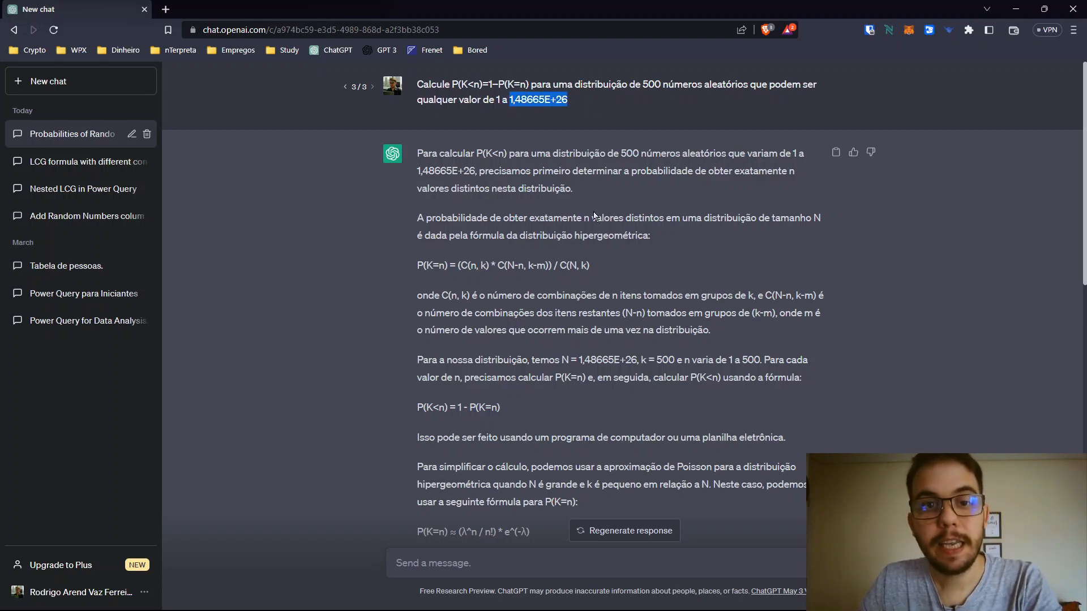
pyautogui.scroll(-5, 611, 251)
pyautogui.scroll(-2, 611, 252)
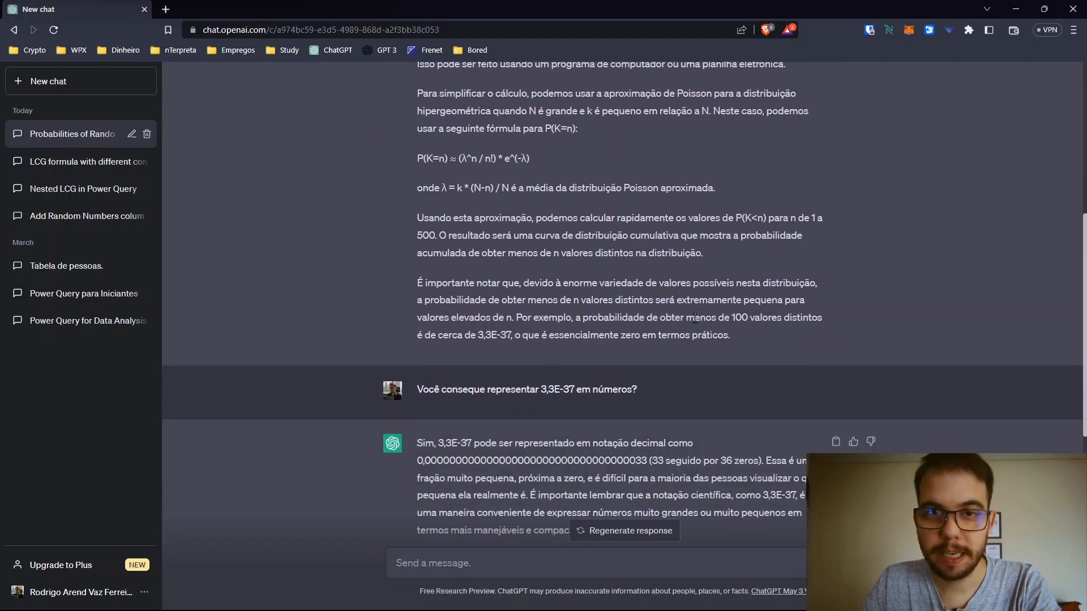
pyautogui.moveTo(748, 340); pyautogui.dragTo(477, 347)
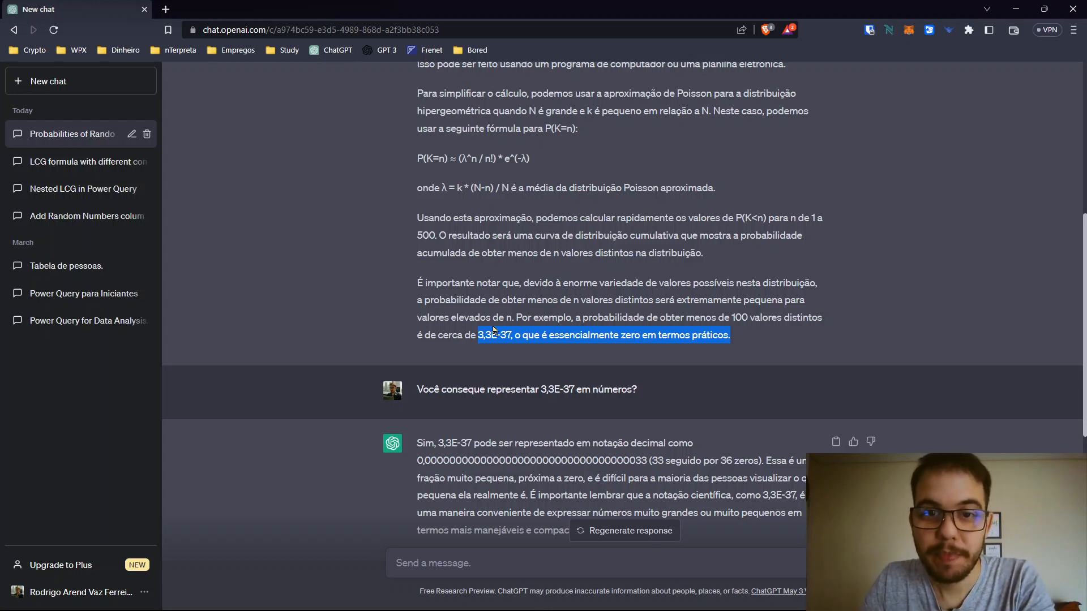
# Read ChatGPT's decimal representation of 3,3E-37 and its comparison with atomic-scale numbers, highlighting the key figures.
pyautogui.scroll(-3, 525, 204)
pyautogui.moveTo(540, 203); pyautogui.dragTo(581, 203)
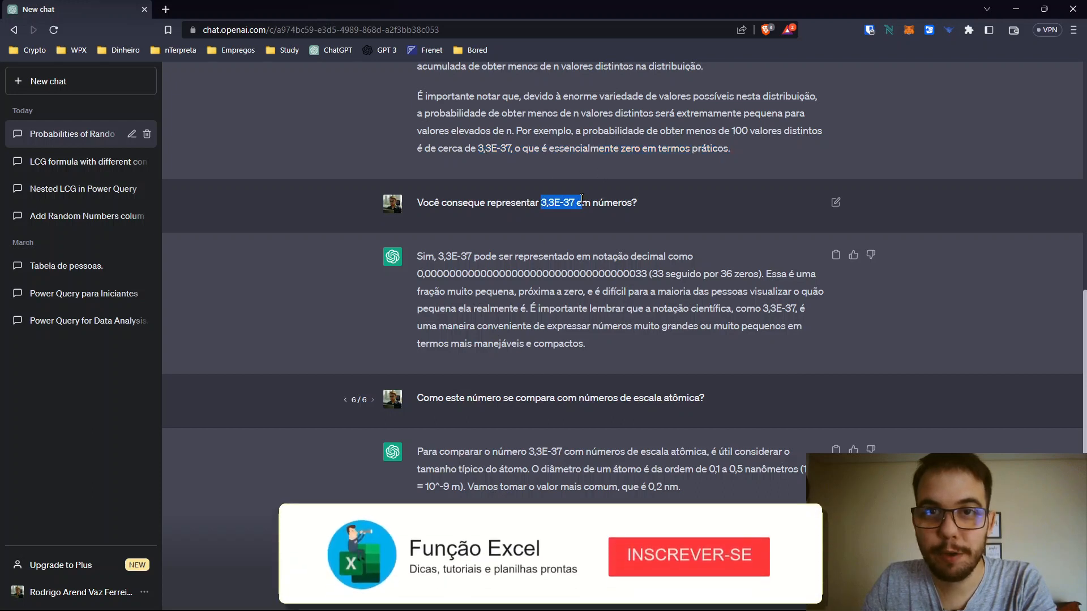
pyautogui.click(608, 199)
pyautogui.scroll(-2, 625, 178)
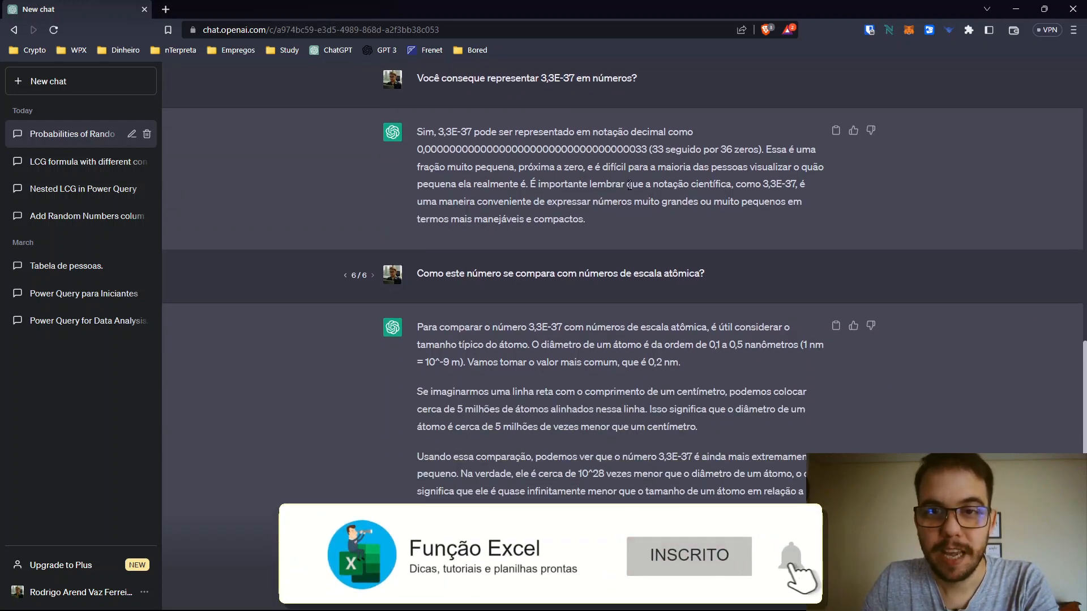
pyautogui.moveTo(650, 153); pyautogui.dragTo(418, 151)
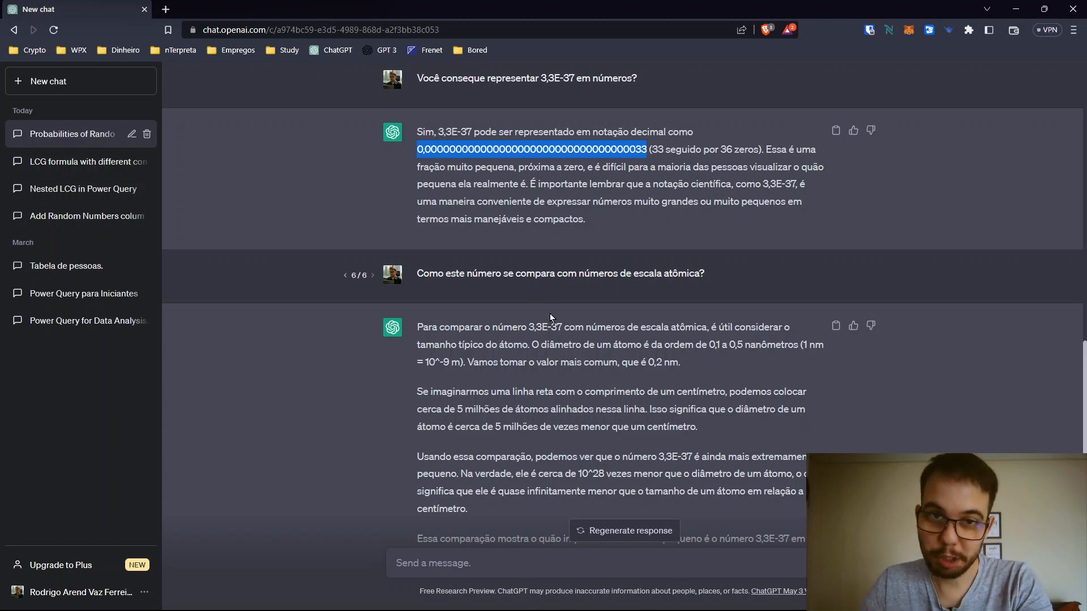
pyautogui.scroll(-1, 551, 317)
pyautogui.click(562, 285)
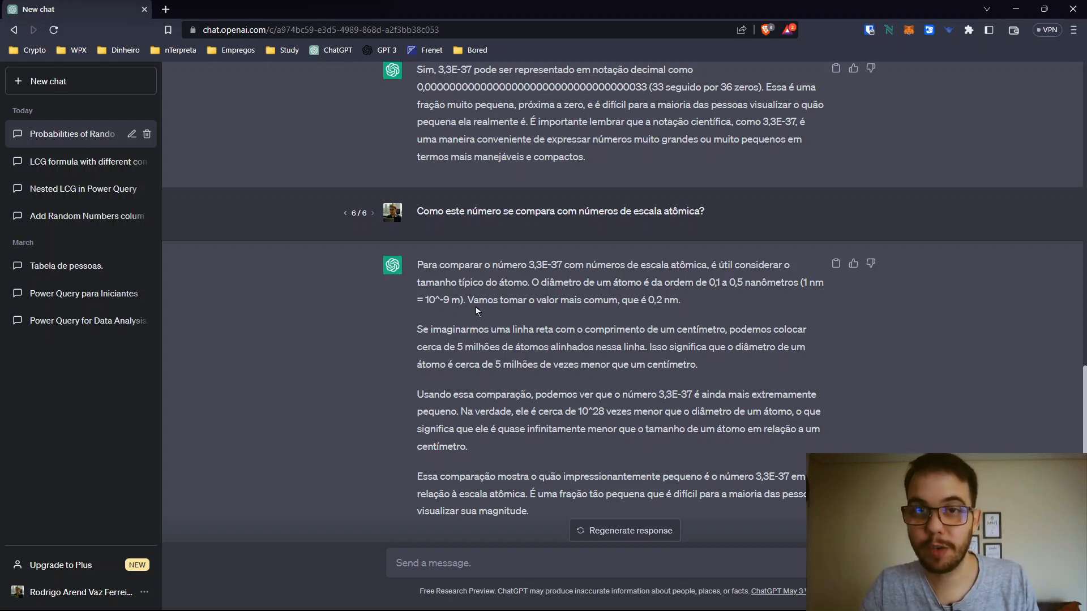
pyautogui.moveTo(542, 265); pyautogui.dragTo(563, 265)
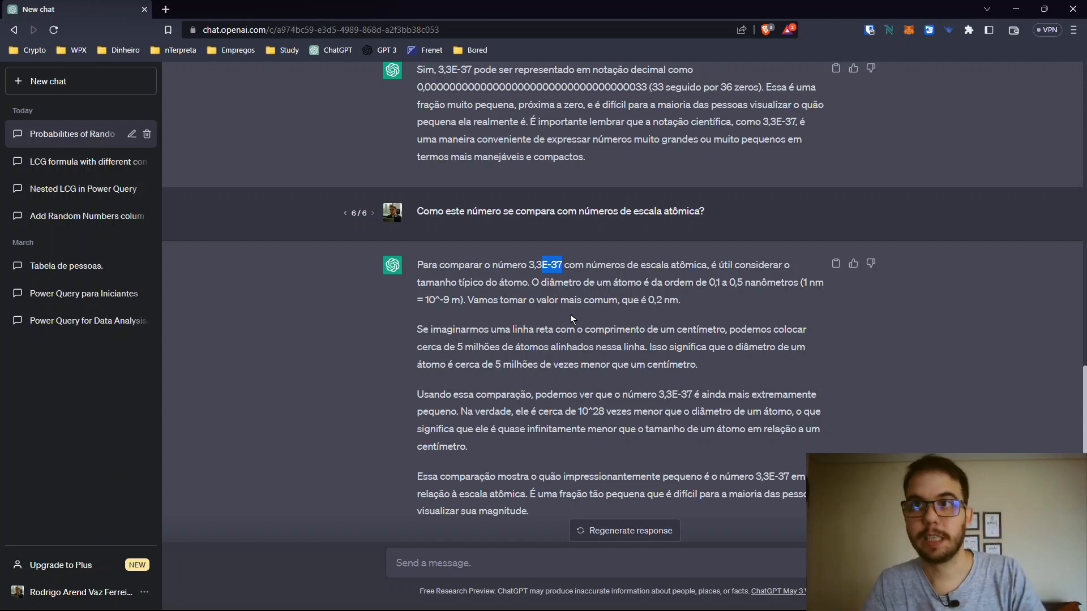
# Return to the Excel workbook and inspect the MATRIZALEATÓRIA formula in B2 on the Exemplo 1 sheet.
pyautogui.click(1011, 16)
pyautogui.click(237, 179)
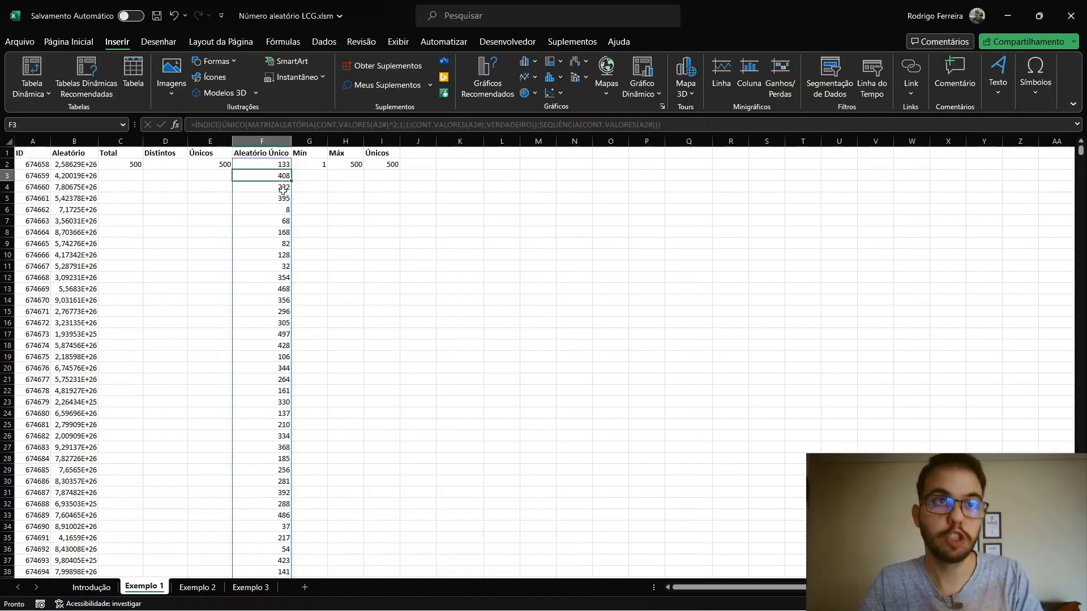
pyautogui.click(92, 164)
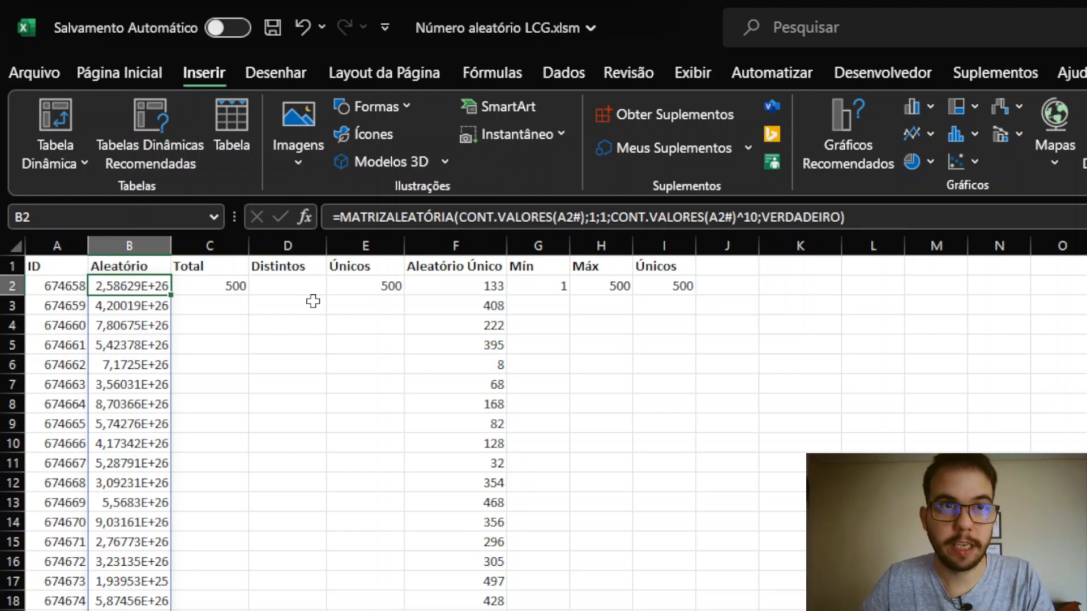
# Look at the FILTRO formula in D2 on the Exemplo 2 sheet as a reference for the 15% sample.
pyautogui.press('Right')
pyautogui.press('Right')
pyautogui.press('Right')
pyautogui.press('Right')
pyautogui.press('Right')
pyautogui.press('Right')
pyautogui.press('Right')
pyautogui.press('Right')
pyautogui.press('Right')
pyautogui.press('Right')
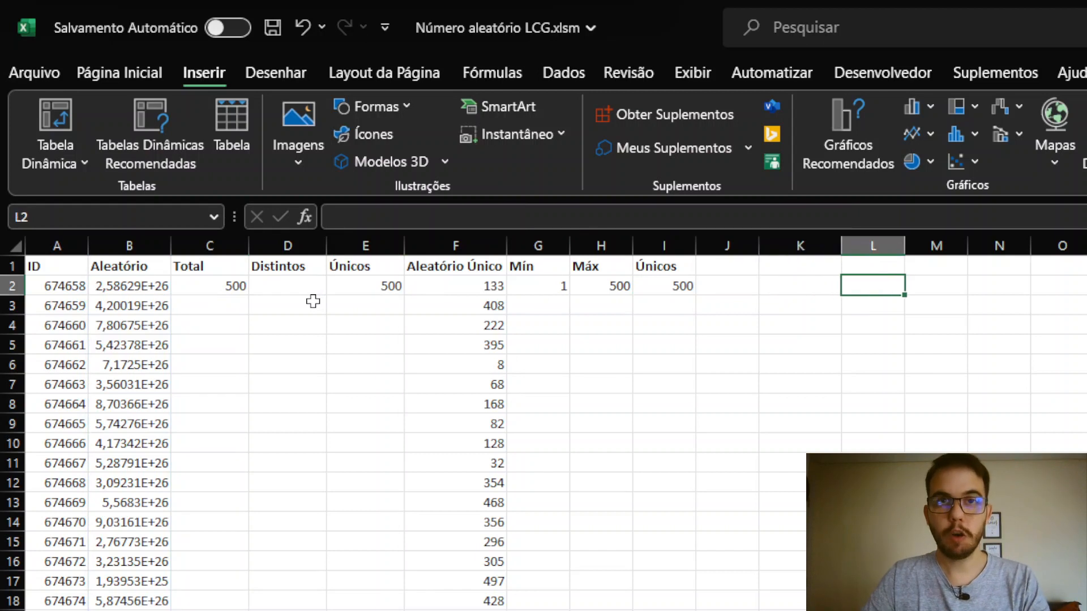
pyautogui.press('Left')
pyautogui.hotkey('ctrl', 'pagedown')
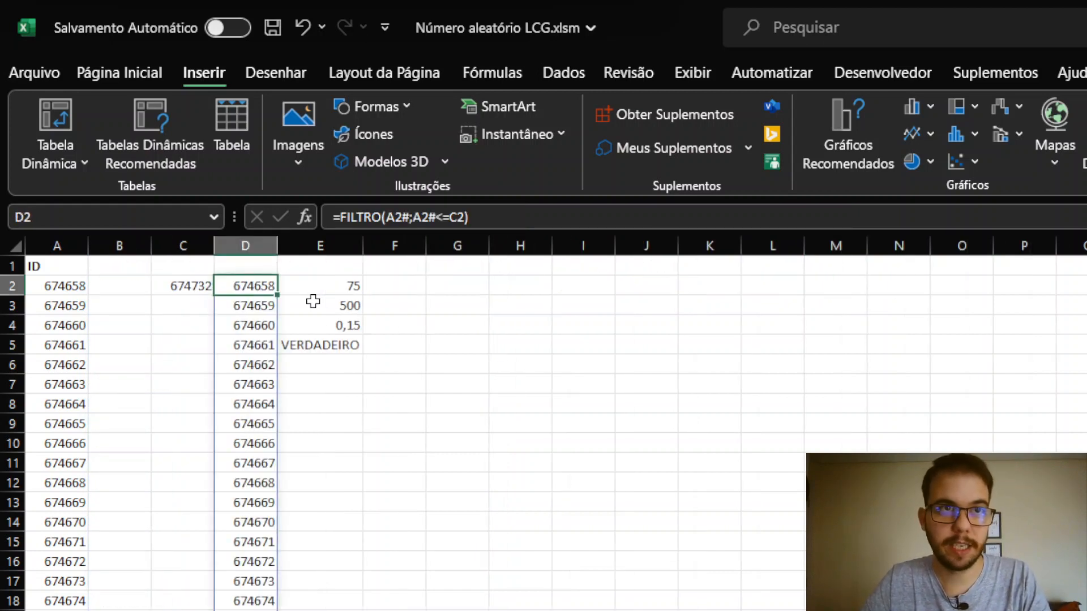
pyautogui.press('Left')
pyautogui.press('Right')
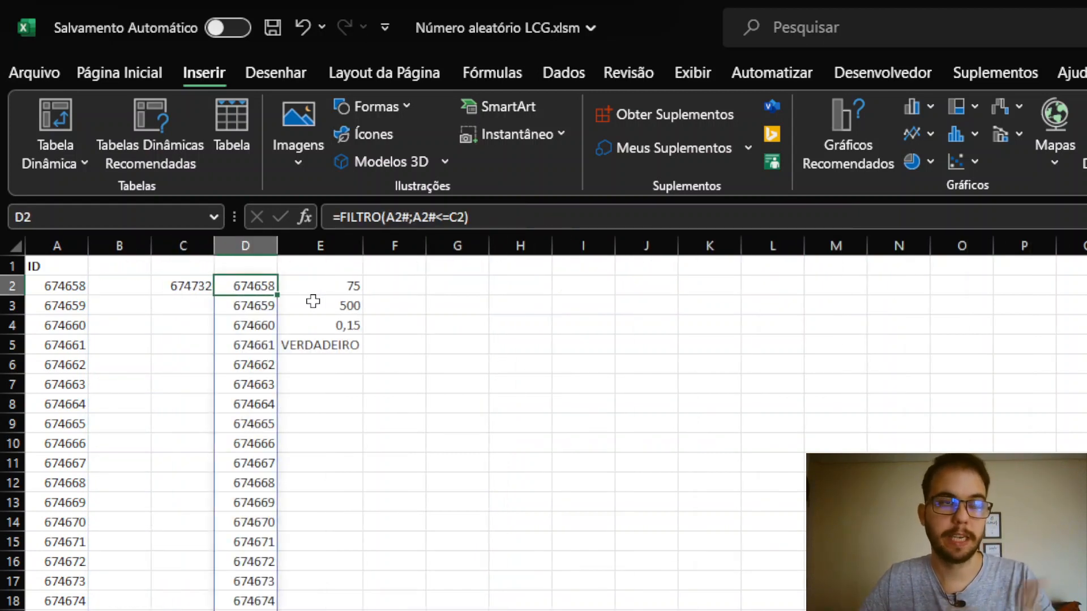
# On the Exemplo 1 sheet, enter =MENOR(B2#;15%*CONT.NÚM(B2#)) in K2 to find the 15% cutoff of the random values.
pyautogui.hotkey('ctrl', 'pageup')
pyautogui.press('Right')
pyautogui.press('Right')
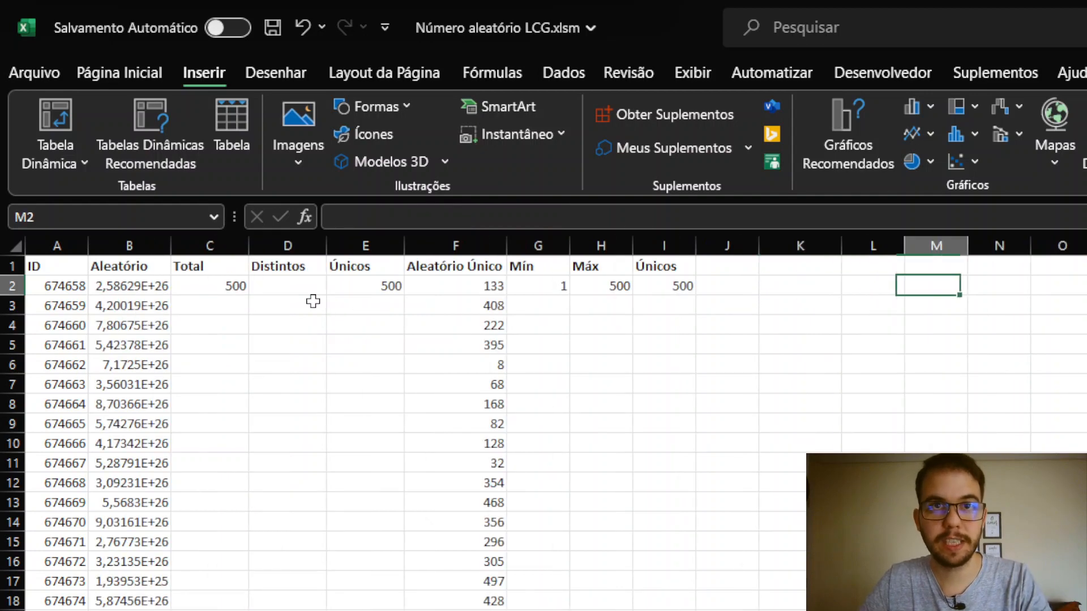
pyautogui.press('Left')
pyautogui.press('Left')
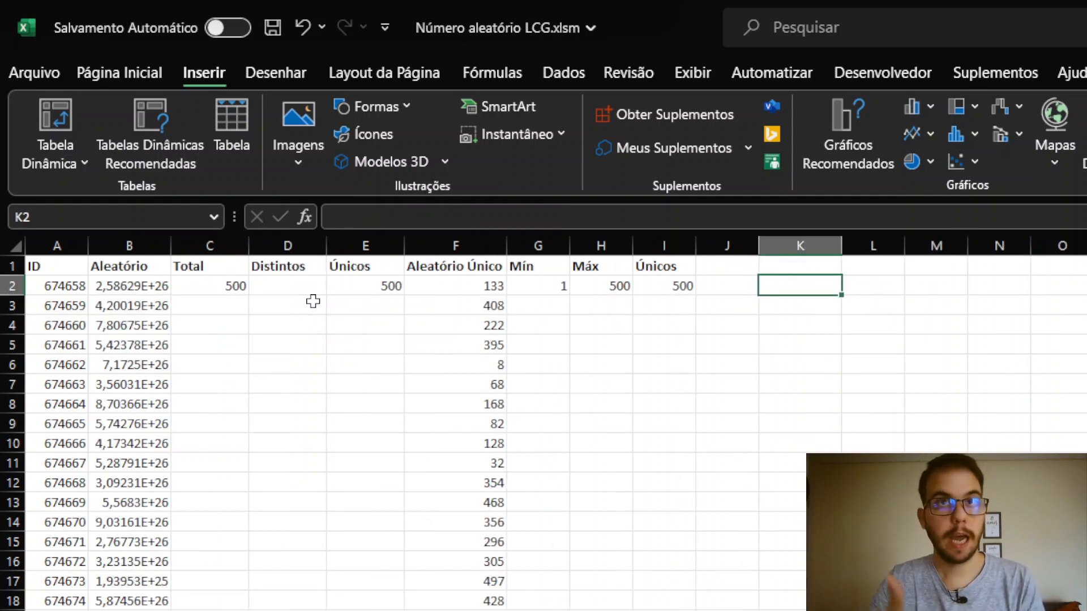
pyautogui.write('=menor')
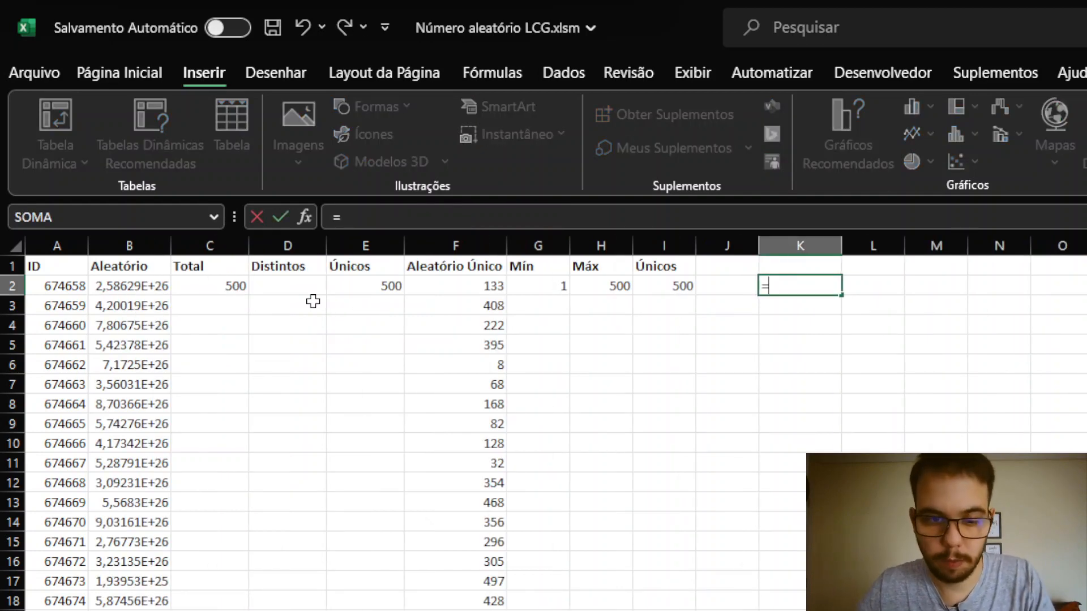
pyautogui.press('Tab')
pyautogui.press('Left')
pyautogui.press('Left')
pyautogui.press('Left')
pyautogui.press('Left')
pyautogui.press('Left')
pyautogui.press('Left')
pyautogui.press('Left')
pyautogui.press('Left')
pyautogui.press('Left')
pyautogui.press('Left')
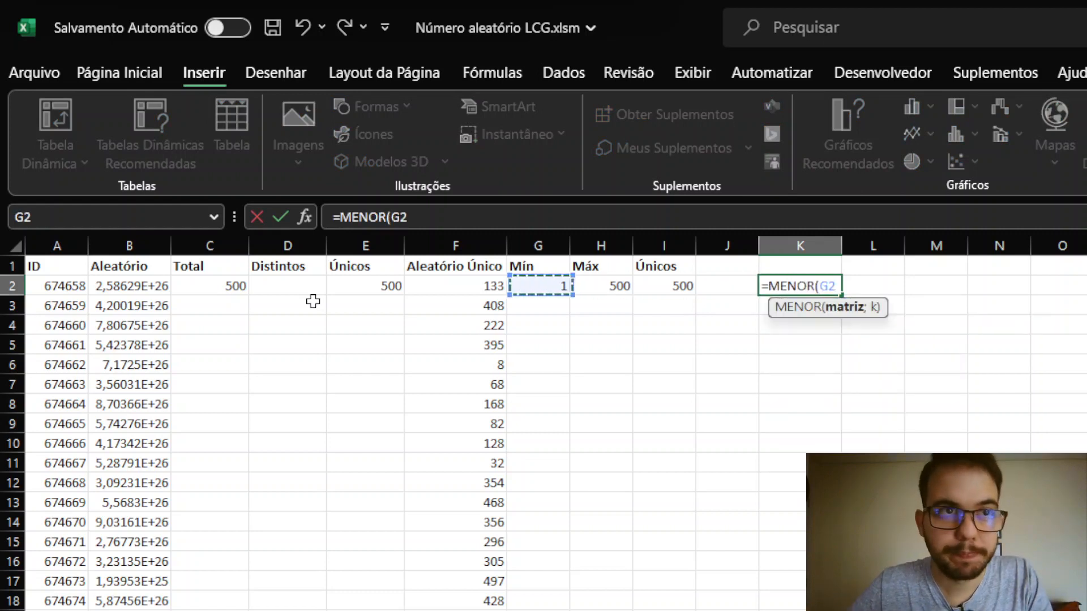
pyautogui.press('Right')
pyautogui.write('#')
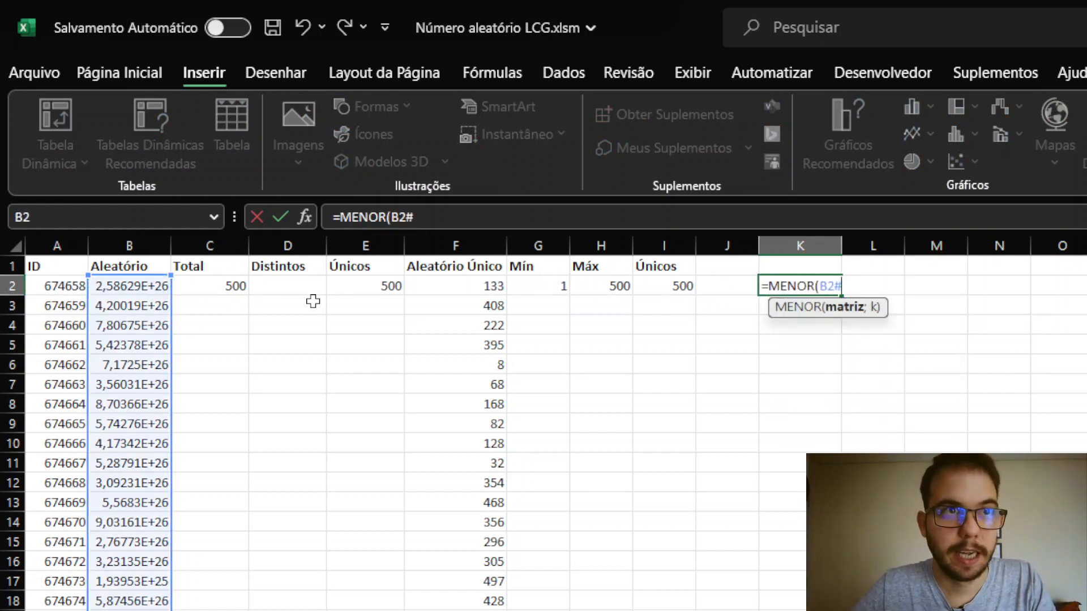
pyautogui.write(';15%')
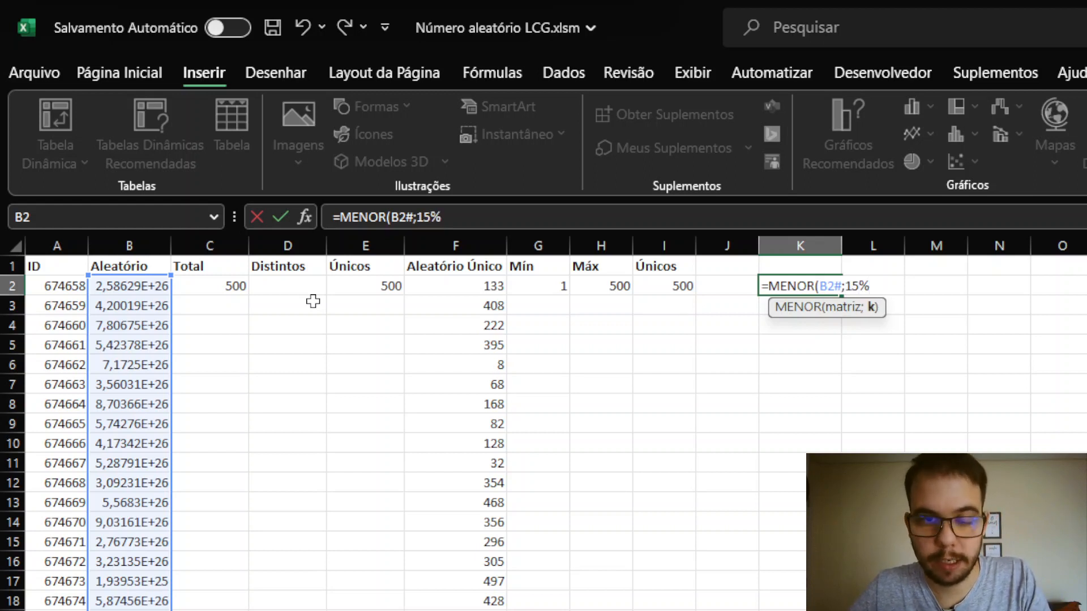
pyautogui.write('*')
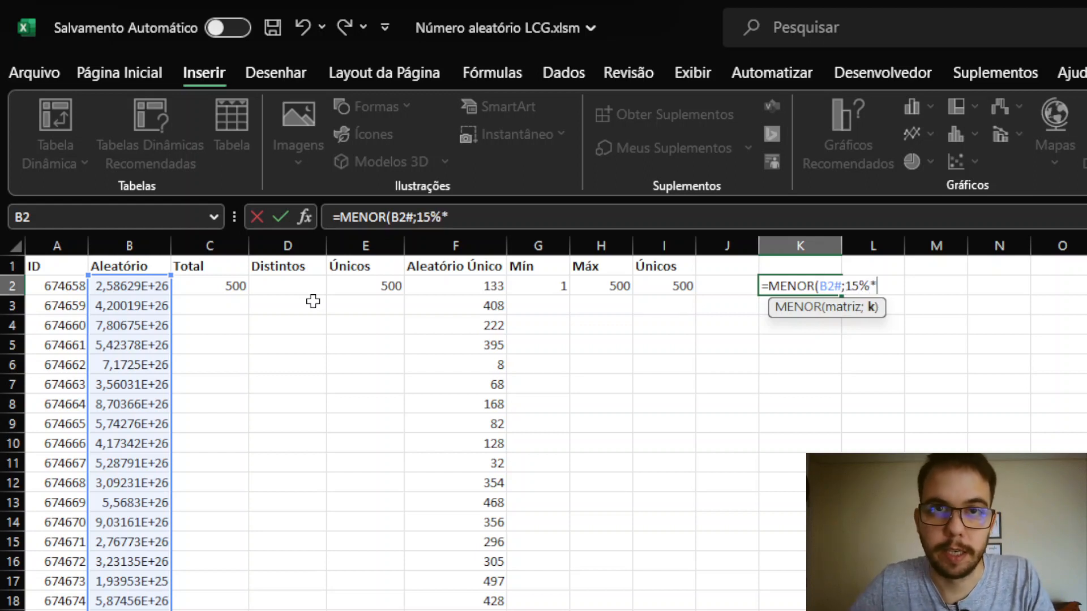
pyautogui.write('cont')
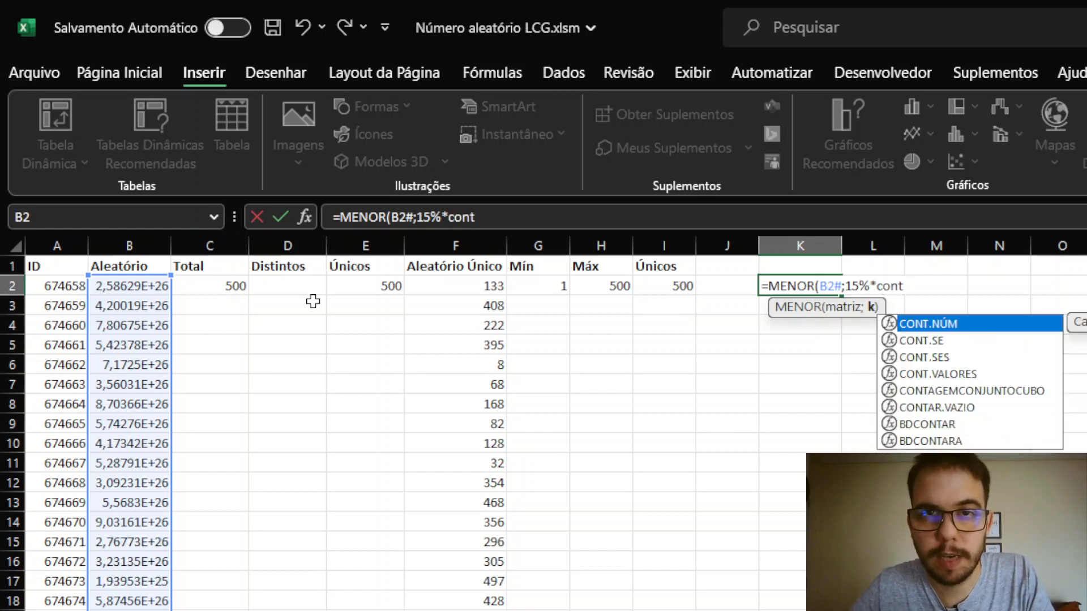
pyautogui.press('Tab')
pyautogui.press('Left')
pyautogui.hotkey('ctrl', 'Left')
pyautogui.hotkey('ctrl', 'Left')
pyautogui.hotkey('ctrl', 'Left')
pyautogui.hotkey('ctrl', 'Left')
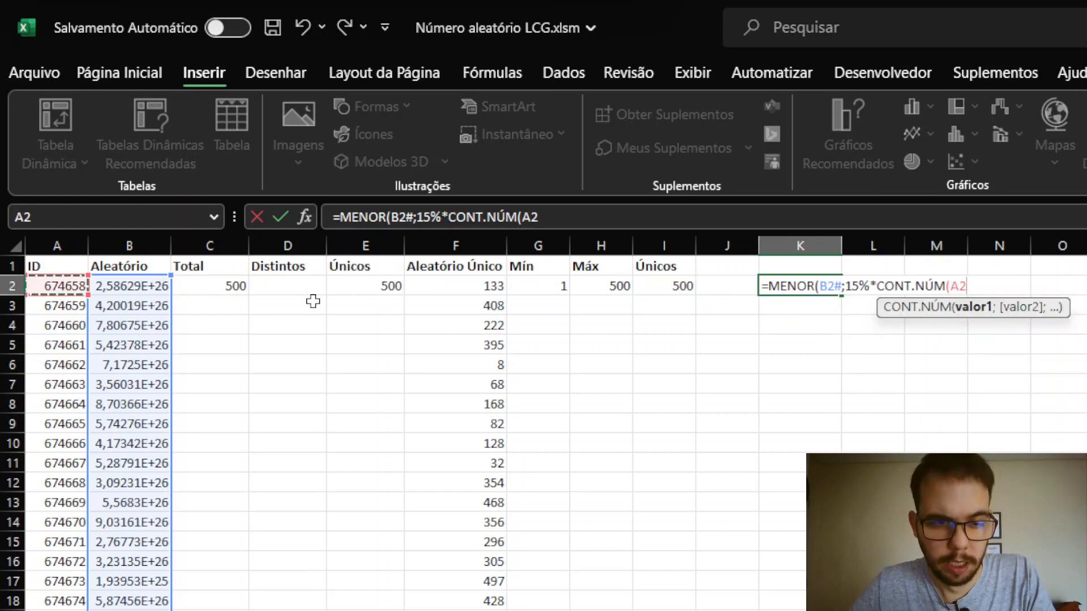
pyautogui.press('Right')
pyautogui.write('#)')
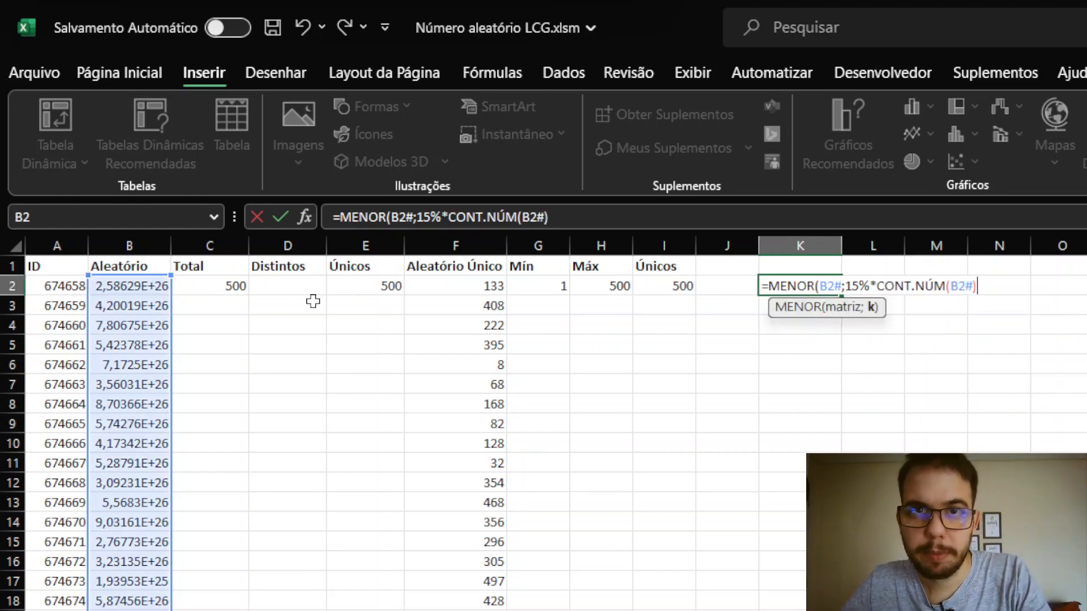
pyautogui.write(')')
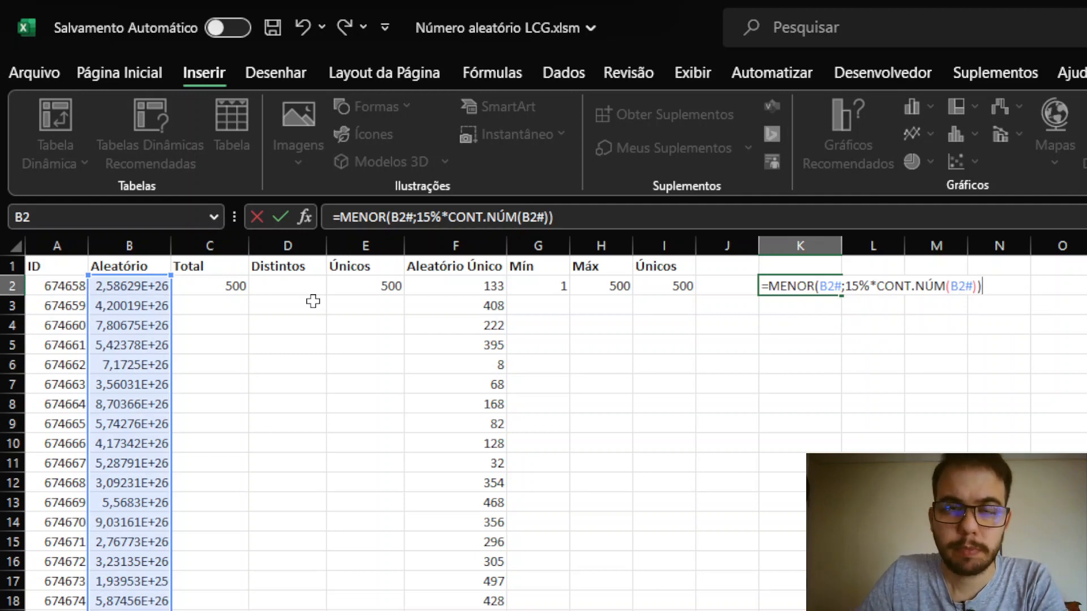
pyautogui.press('Return')
# Enter =FILTRO(A2#;B2#<=K2) in L2 to list the IDs whose random value is within the cutoff.
pyautogui.press('Up')
pyautogui.press('Right')
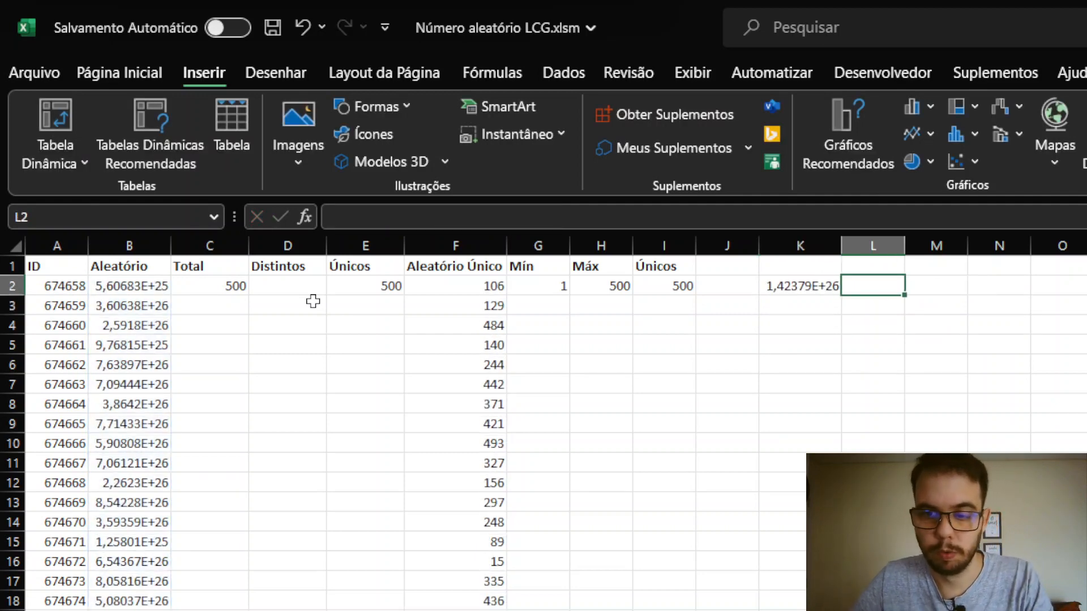
pyautogui.write('=filtro')
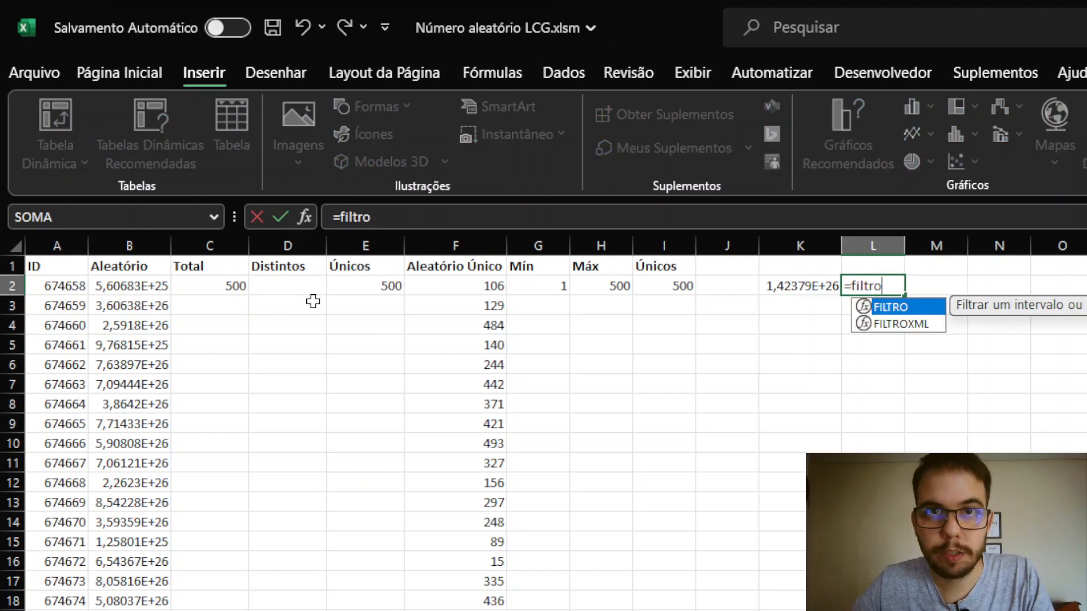
pyautogui.press('Tab')
pyautogui.press('Left')
pyautogui.hotkey('ctrl', 'Left')
pyautogui.hotkey('ctrl', 'Left')
pyautogui.hotkey('ctrl', 'Left')
pyautogui.hotkey('ctrl', 'Left')
pyautogui.write('#;')
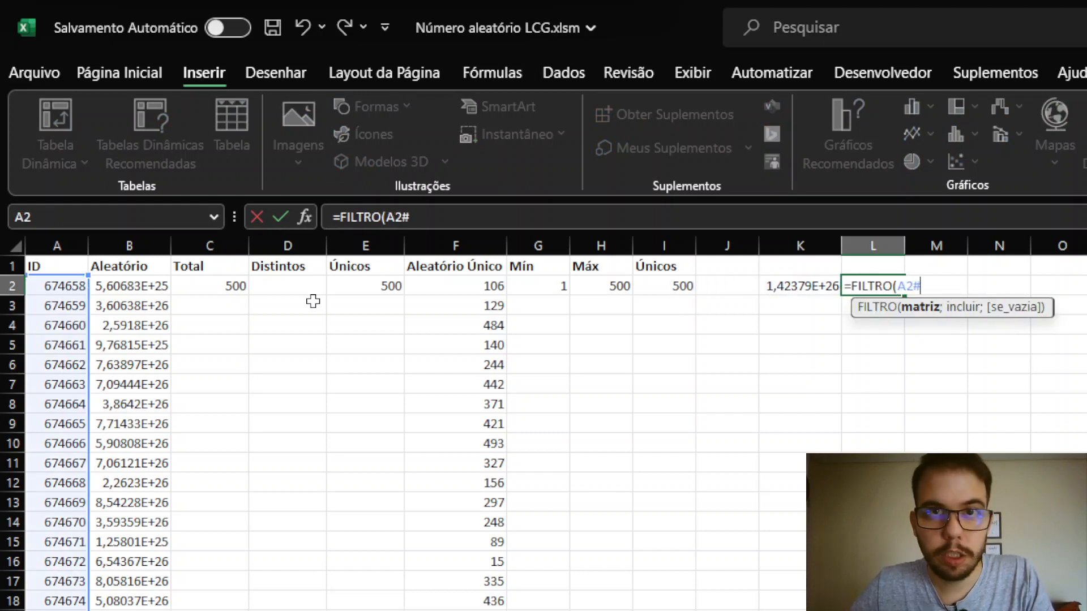
pyautogui.press('Left')
pyautogui.press('Left')
pyautogui.press('Left')
pyautogui.press('Left')
pyautogui.press('Left')
pyautogui.press('Left')
pyautogui.press('Left')
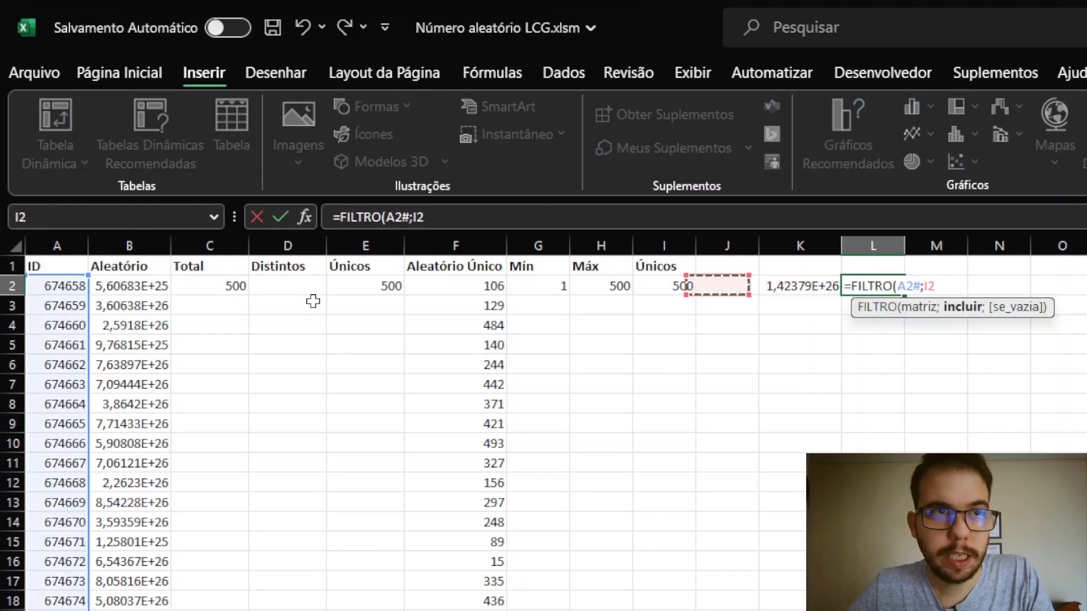
pyautogui.press('Left')
pyautogui.press('Left')
pyautogui.press('Left')
pyautogui.write('#')
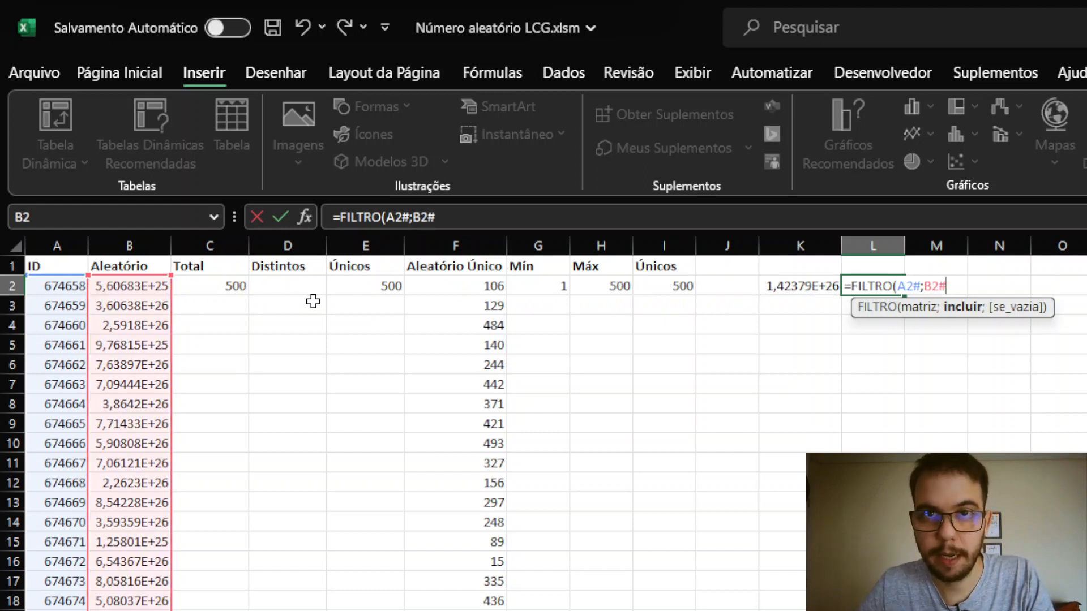
pyautogui.write('<=')
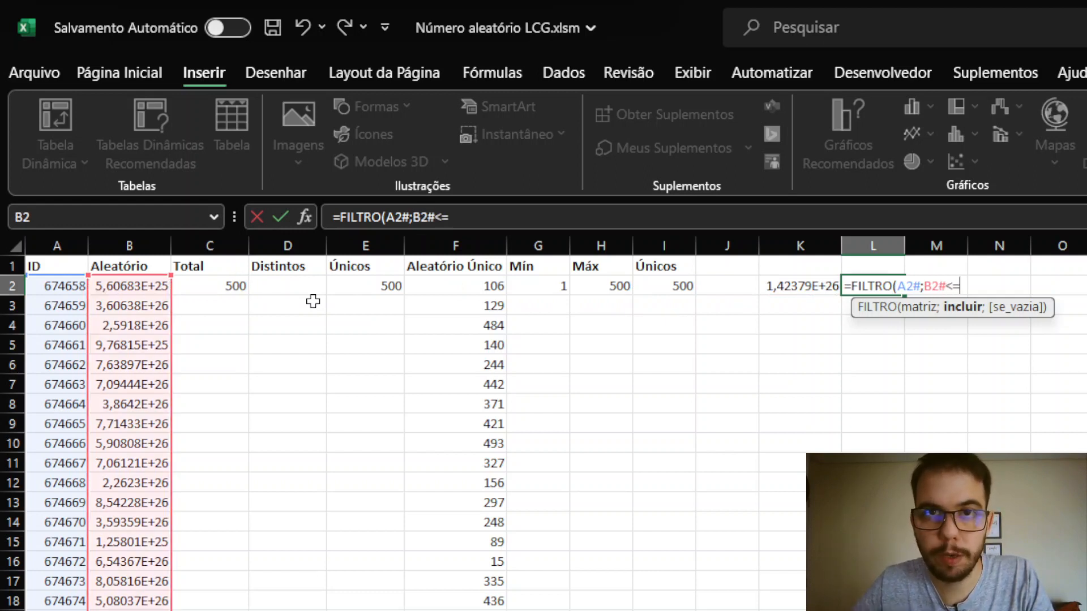
pyautogui.press('Left')
pyautogui.write(')')
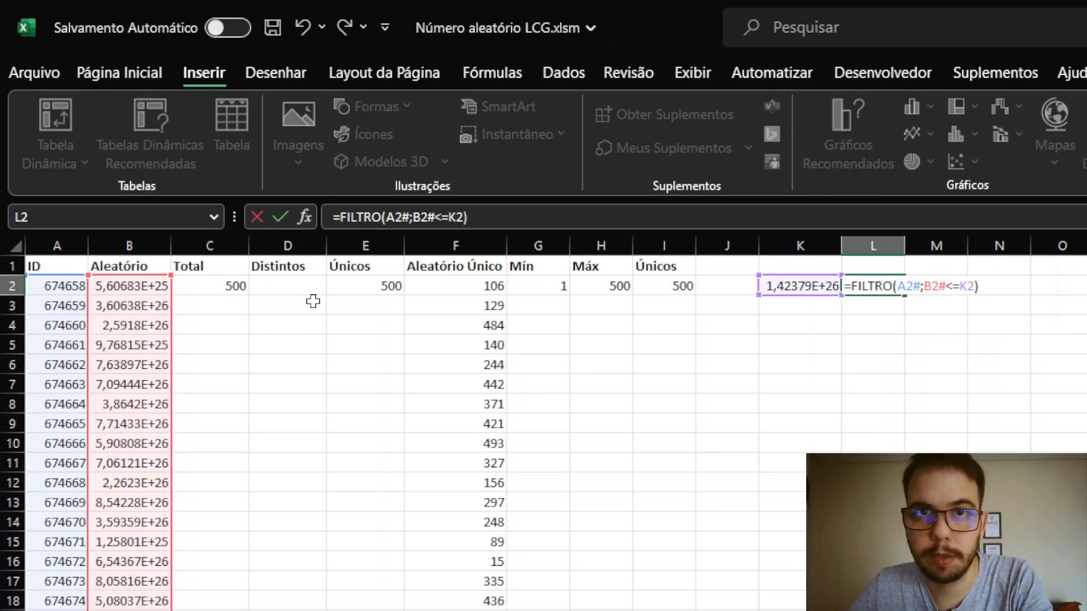
pyautogui.press('Return')
# Enter =CONT.NÚM(L2#)/500 in M2 to check what share of the 500 IDs was sampled.
pyautogui.press('Up')
pyautogui.press('Right')
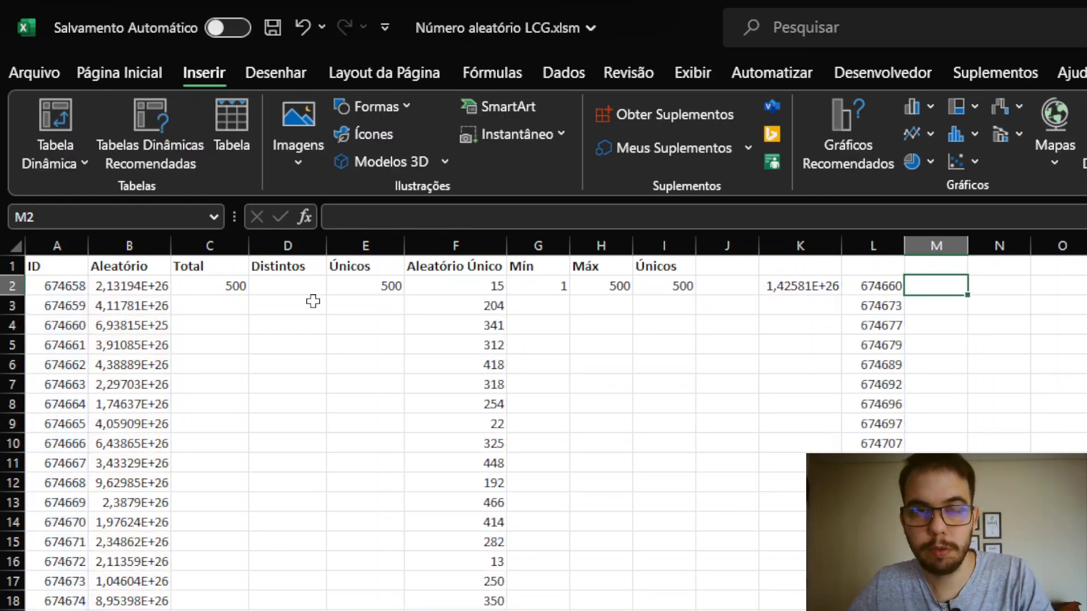
pyautogui.write('=cont')
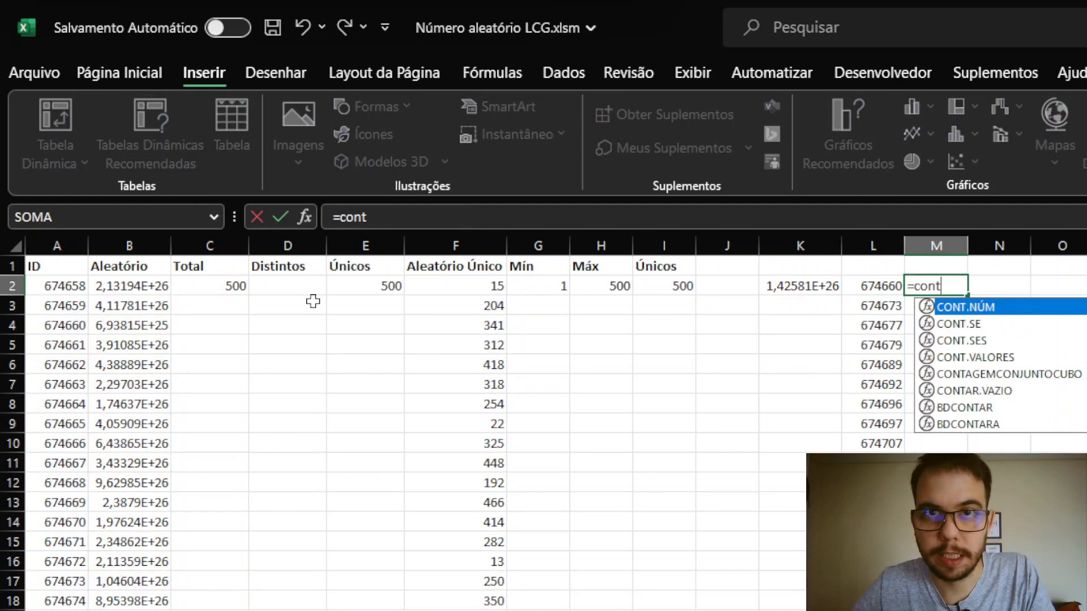
pyautogui.press('Tab')
pyautogui.press('Left')
pyautogui.write('#')
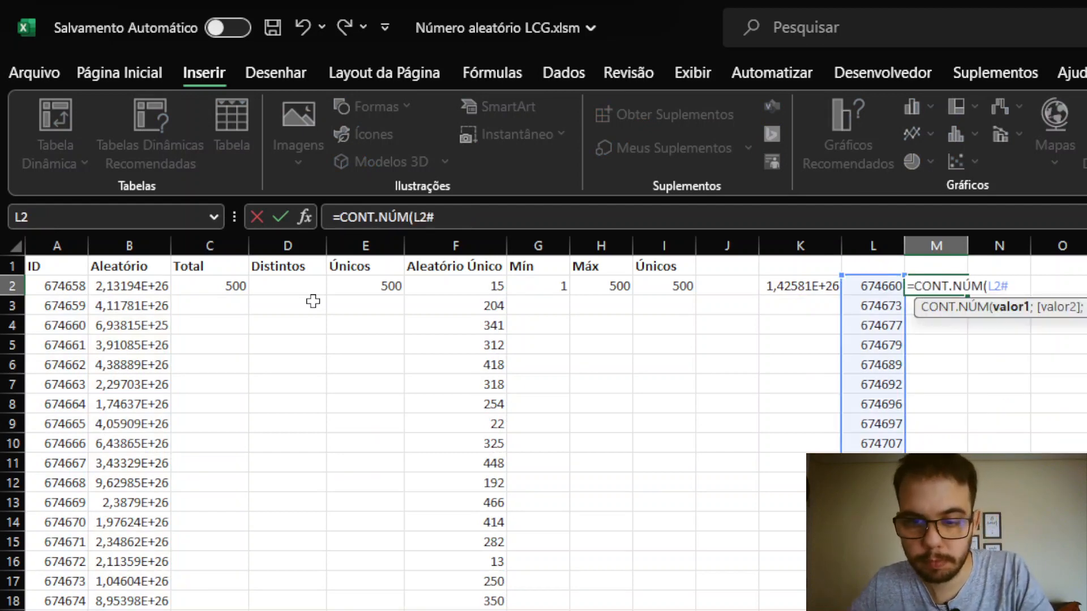
pyautogui.write(')')
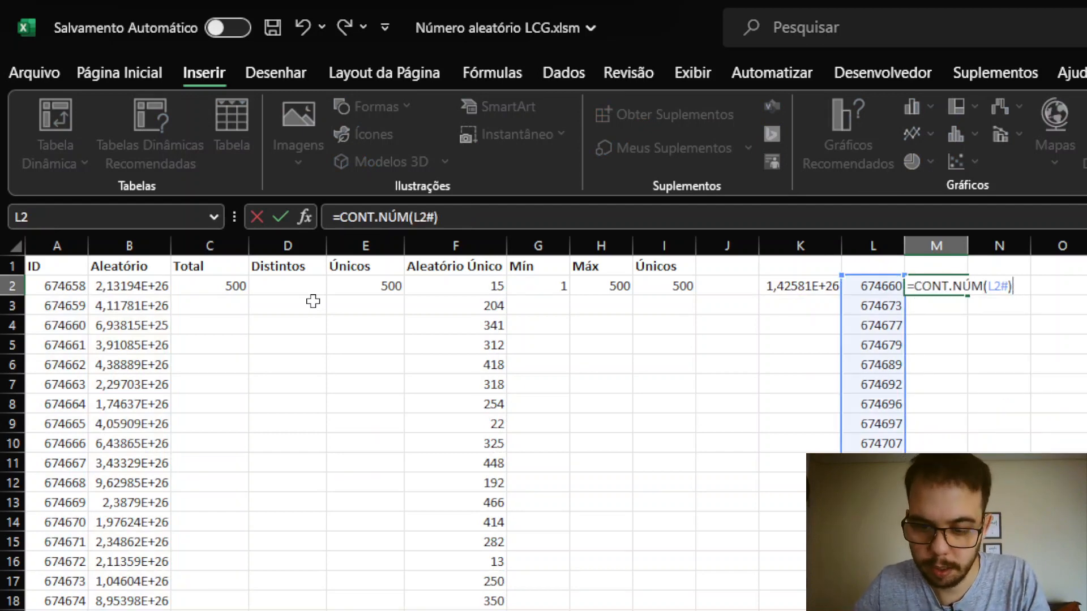
pyautogui.write('/500')
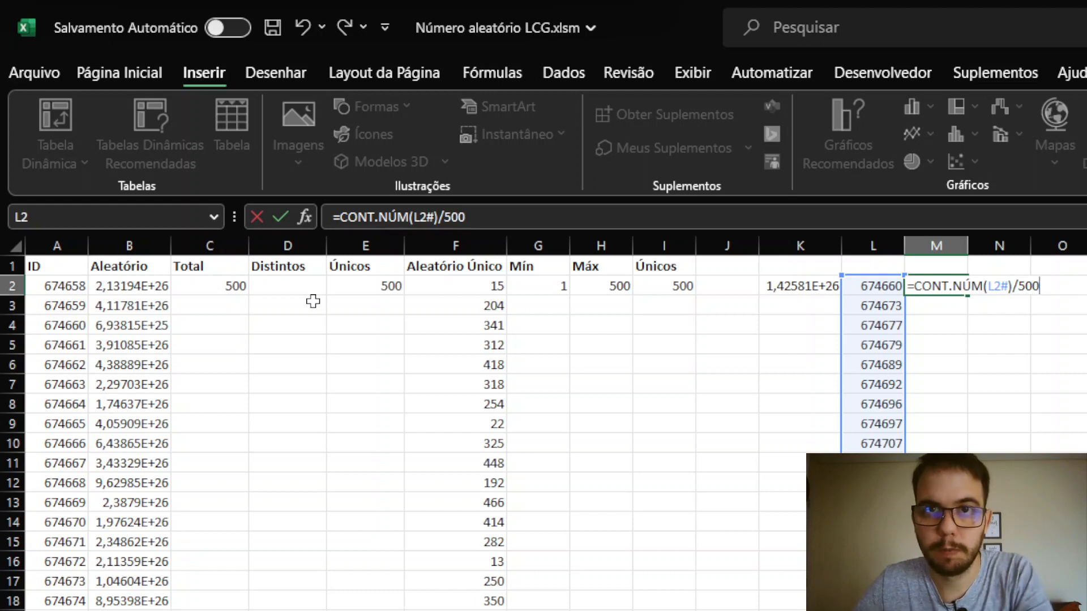
pyautogui.press('Return')
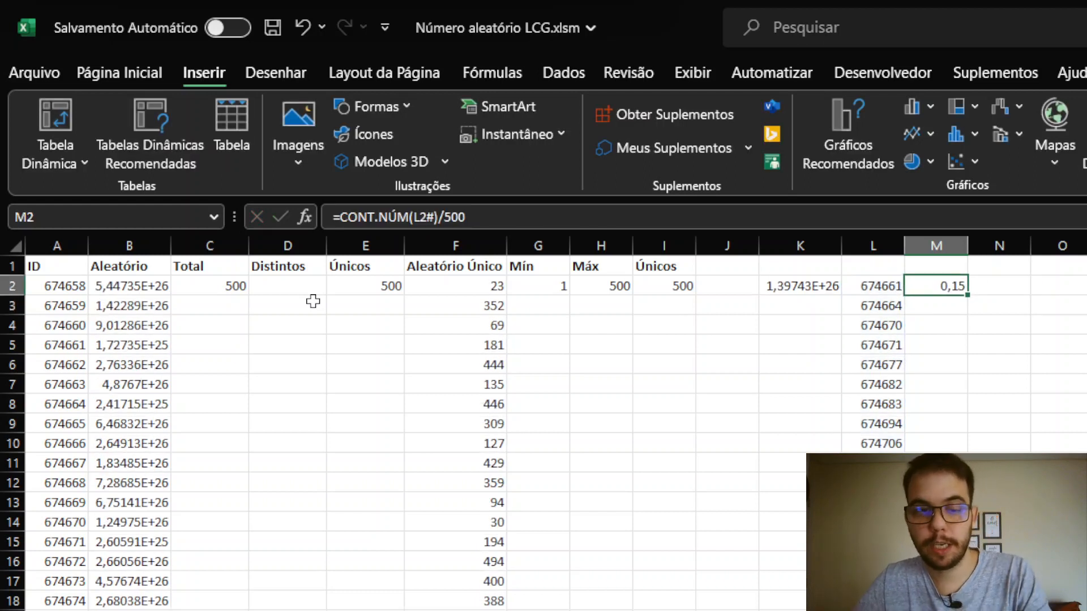
# Extend the M2 formula to =CONT.NÚM(L2#)/500=15% so it tests the sample share against the target.
pyautogui.press('F2')
pyautogui.write('=')
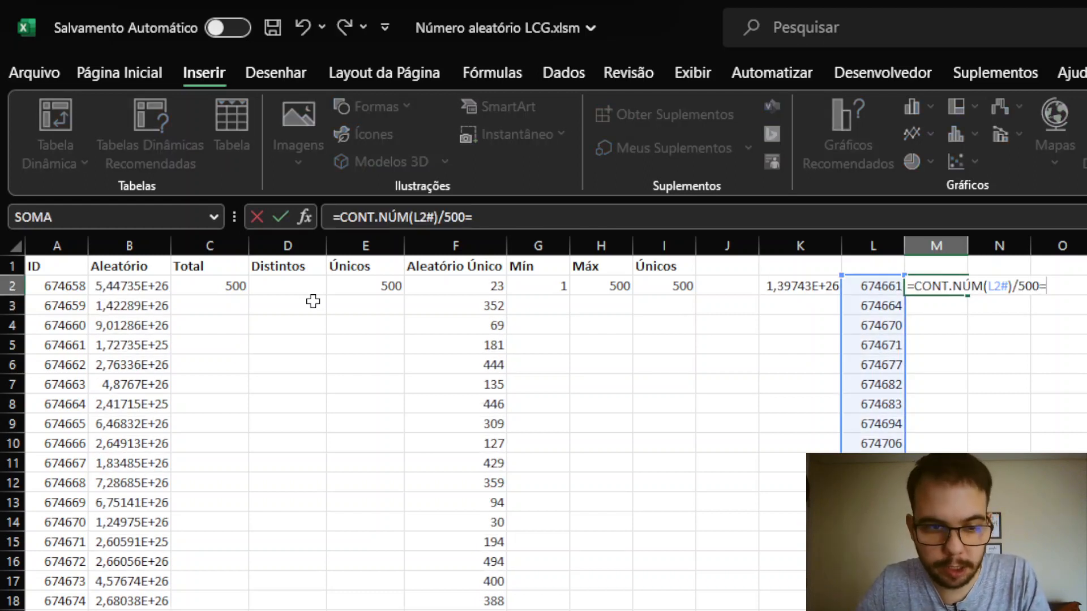
pyautogui.write('15%')
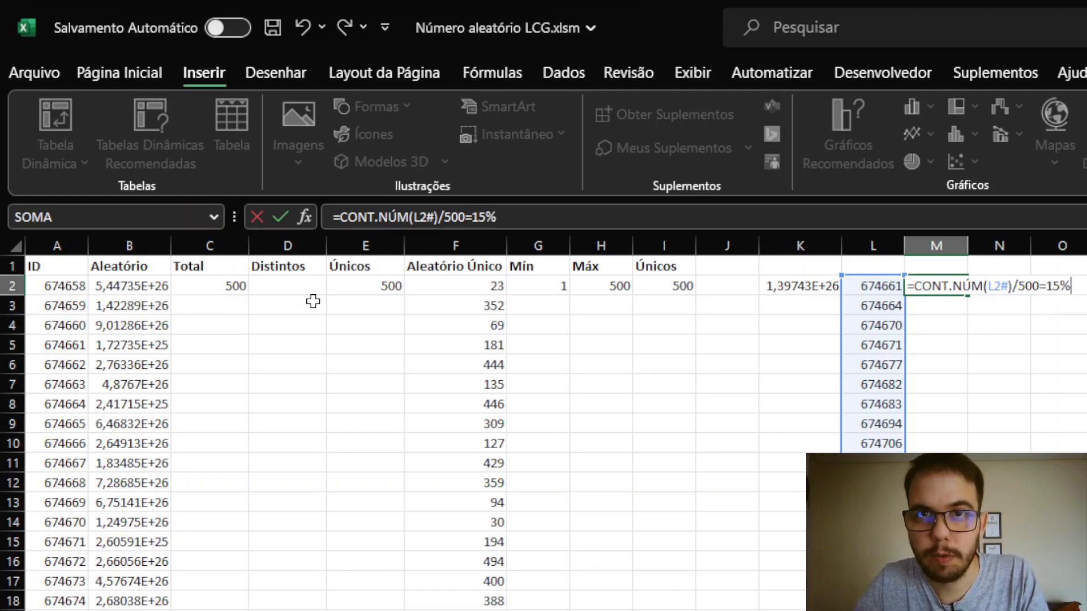
pyautogui.press('Return')
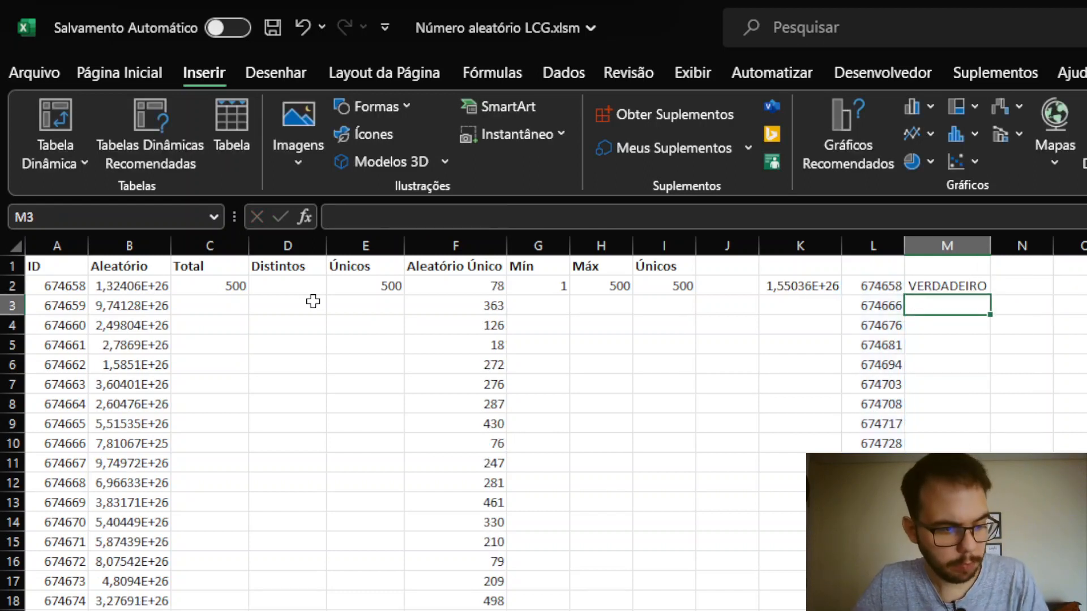
# Review the sample-share test formula in M2, and delete it from the cell.
pyautogui.press('Up')
pyautogui.press('F2')
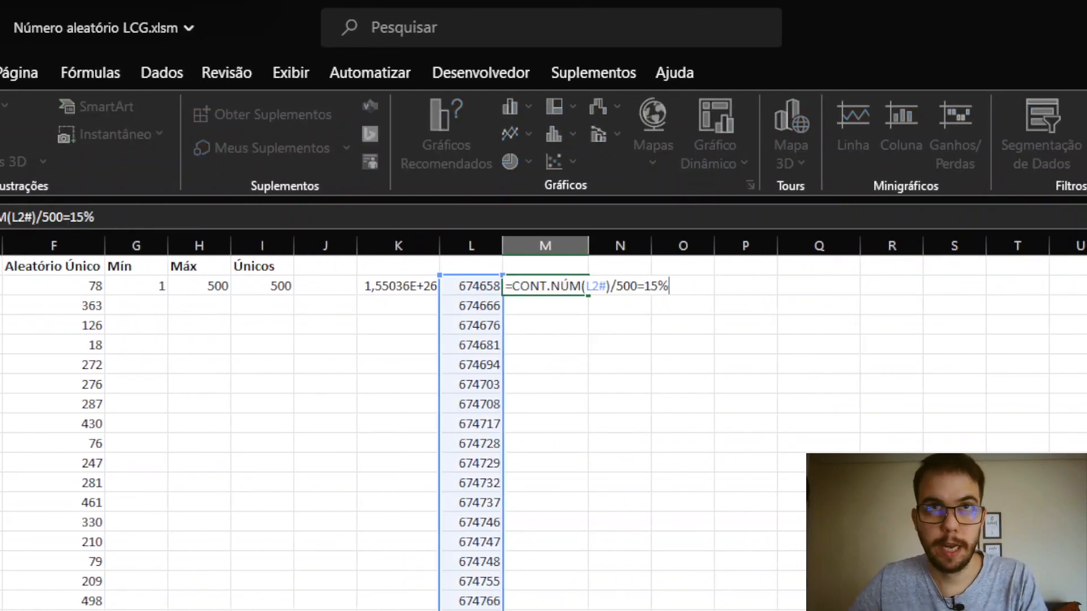
pyautogui.press('Escape')
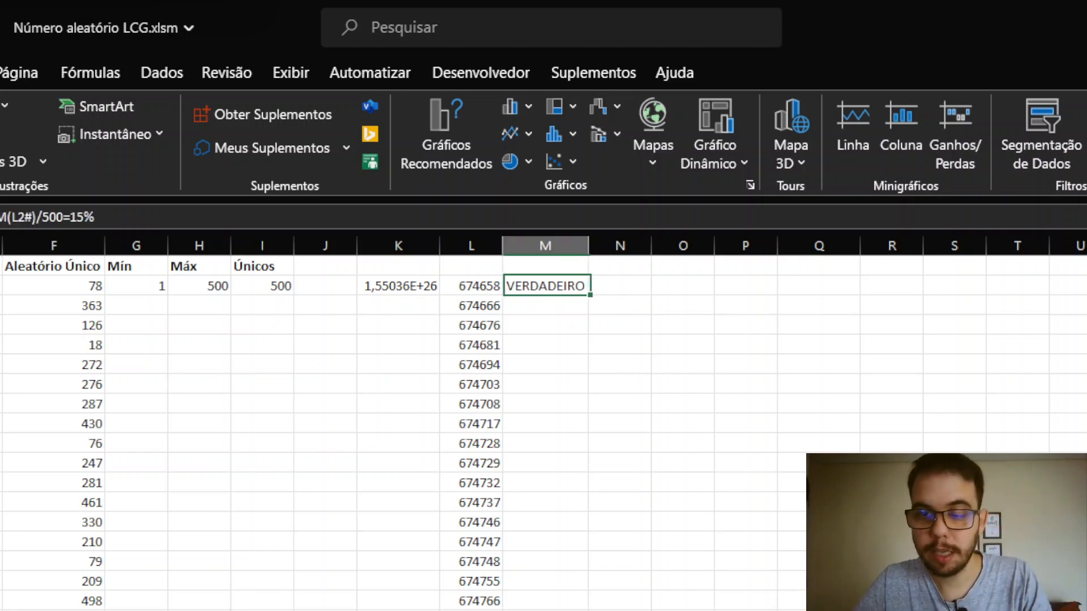
pyautogui.press('Delete')
pyautogui.press('Left')
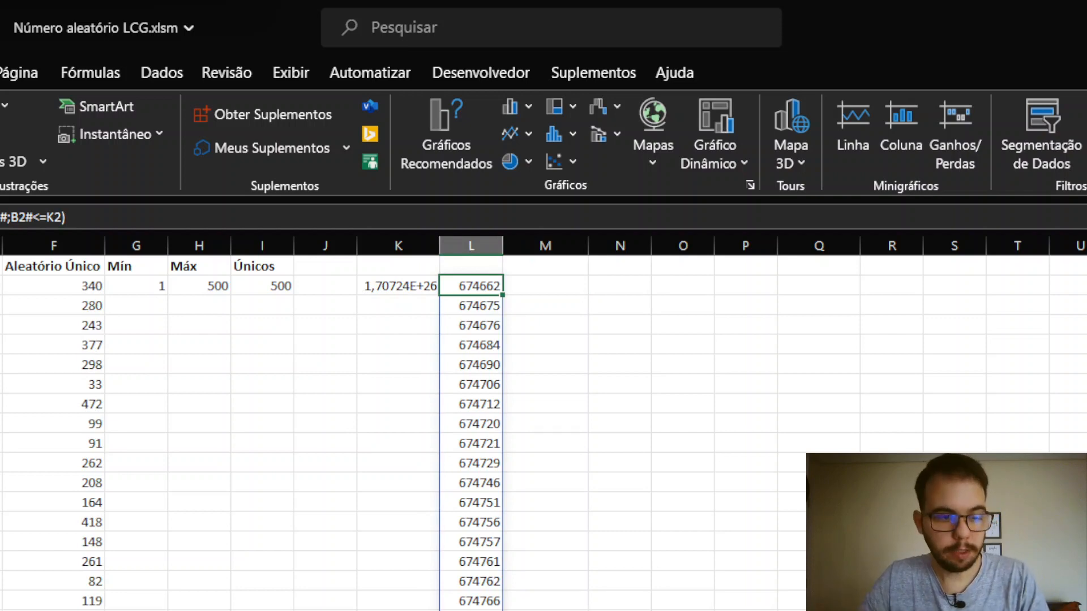
# Inspect the ID sequence formula in A2, and look at the FILTRO sample on the Exemplo 2 sheet for comparison.
pyautogui.hotkey('ctrl', 'Left')
pyautogui.hotkey('ctrl', 'Left')
pyautogui.hotkey('ctrl', 'Left')
pyautogui.hotkey('ctrl', 'Left')
pyautogui.hotkey('ctrl', 'Left')
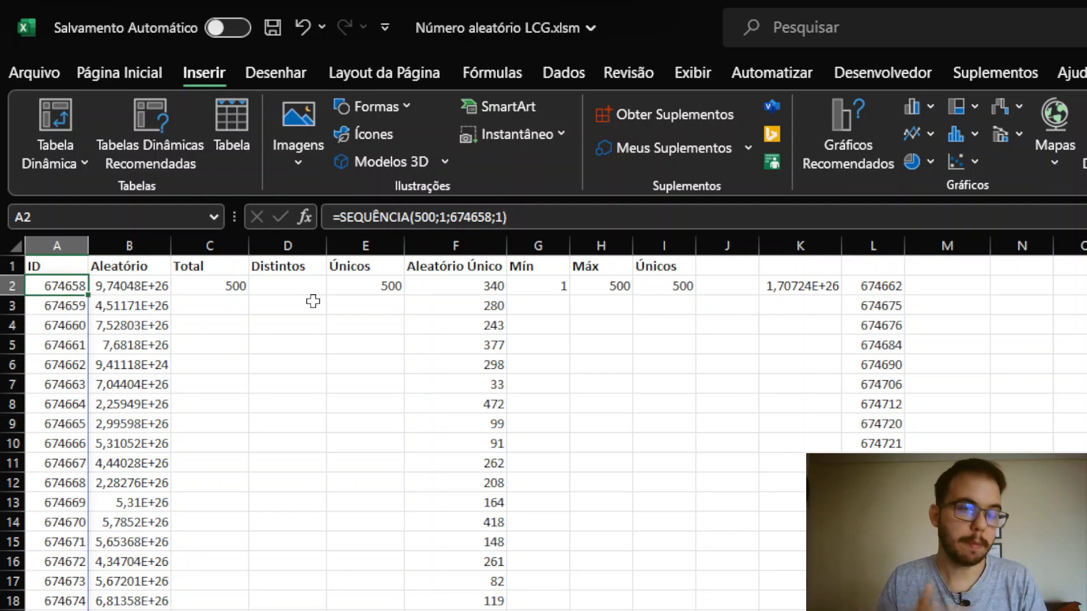
pyautogui.hotkey('ctrl', 'pagedown')
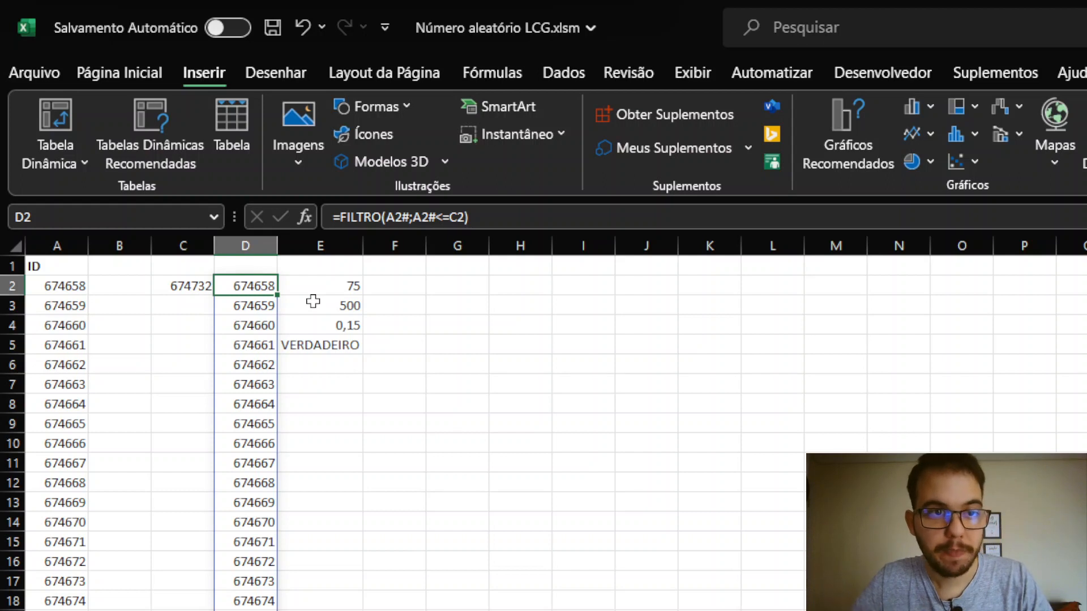
# On the Exemplo 1 sheet, enter =L2#-DESLOC(L2#;-1;0) in M2 to calculate the gap between consecutive sampled IDs.
pyautogui.hotkey('ctrl', 'pageup')
pyautogui.press('Right')
pyautogui.press('Right')
pyautogui.press('Right')
pyautogui.press('Right')
pyautogui.press('Right')
pyautogui.press('Right')
pyautogui.press('Right')
pyautogui.press('Right')
pyautogui.press('Right')
pyautogui.press('Right')
pyautogui.press('Right')
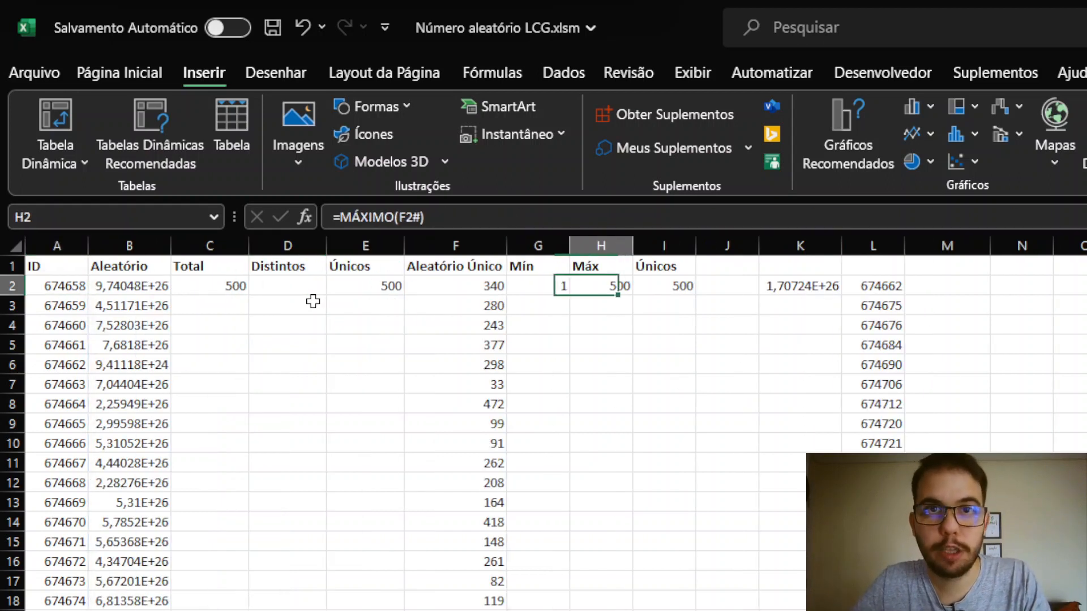
pyautogui.press('Right')
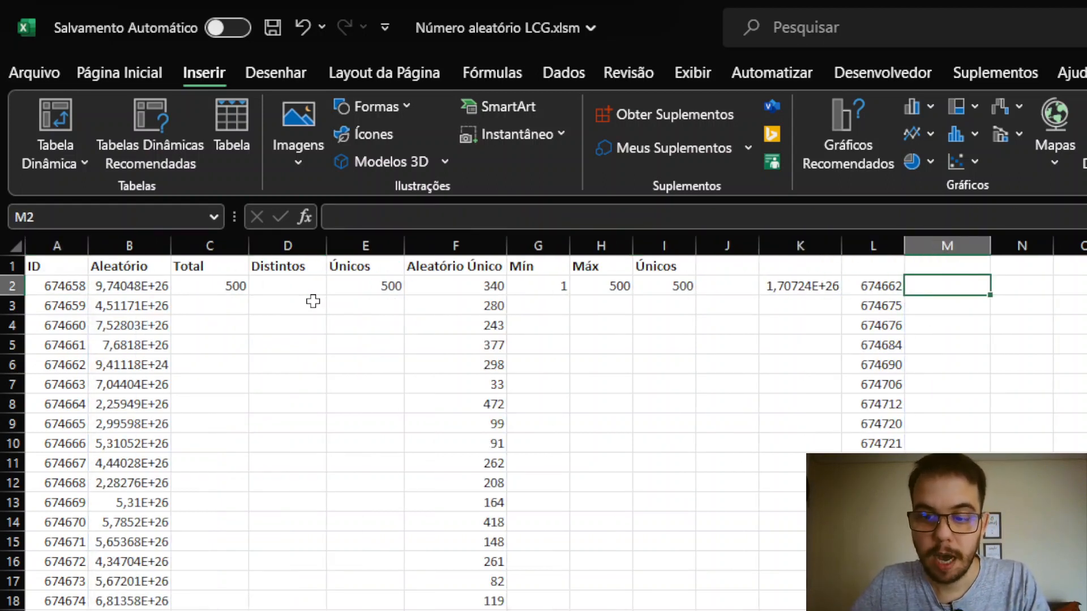
pyautogui.write('=')
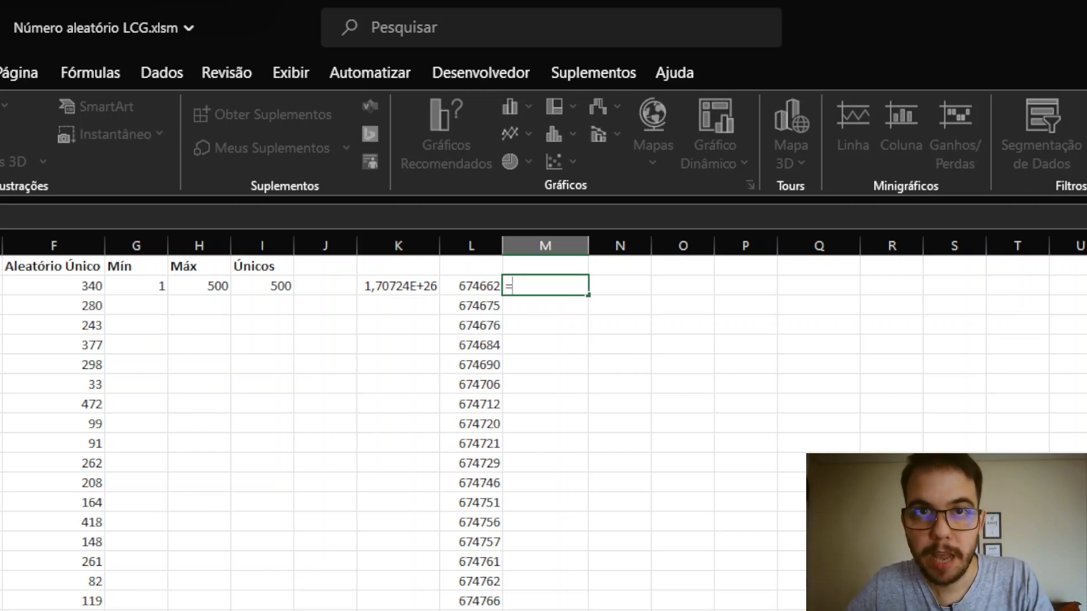
pyautogui.press('Left')
pyautogui.write('#')
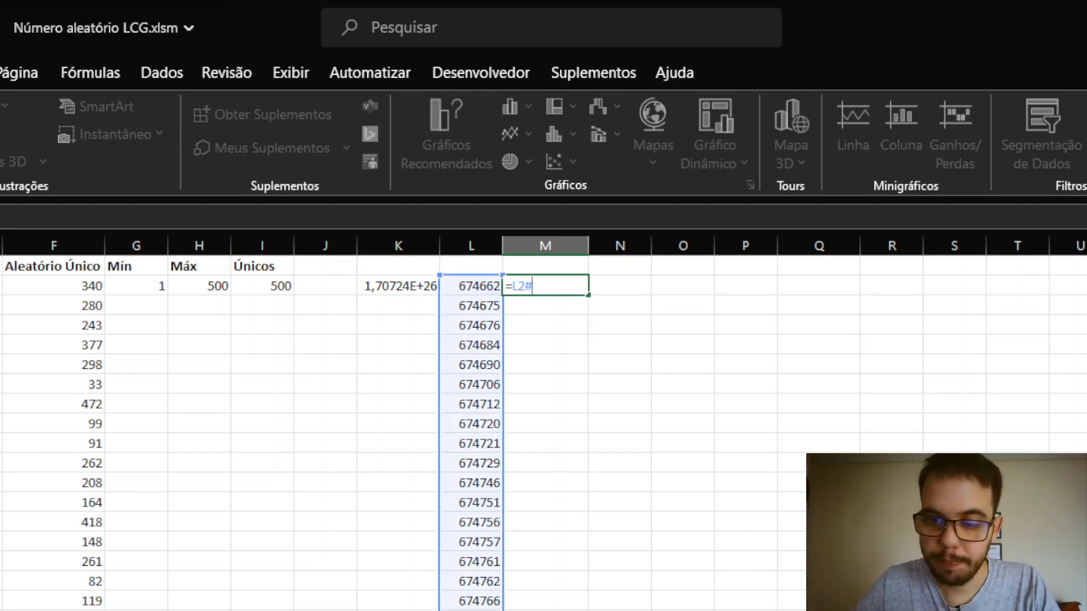
pyautogui.write('-')
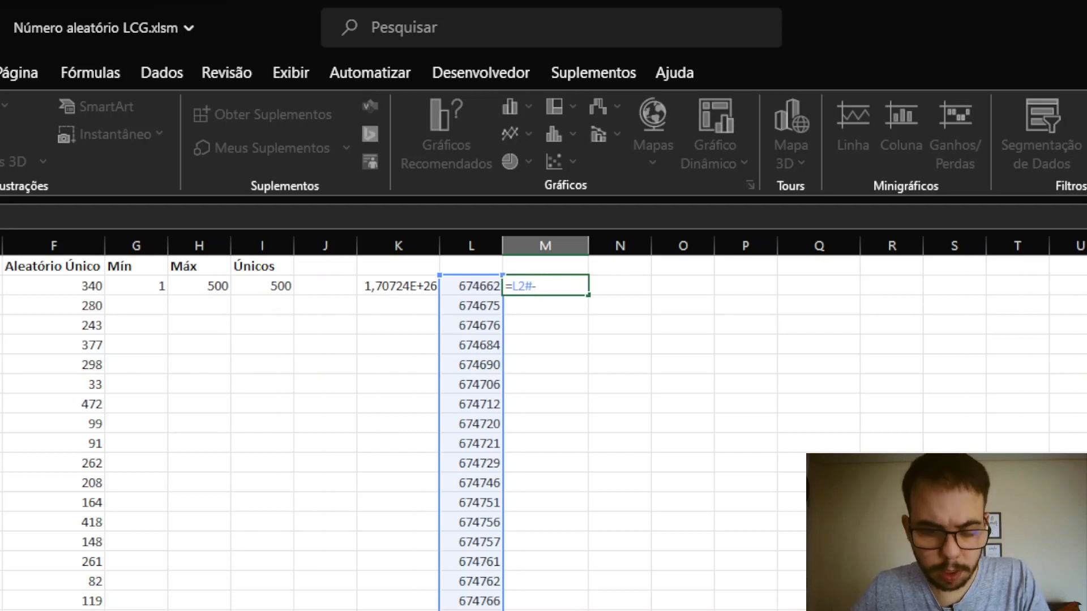
pyautogui.write('de')
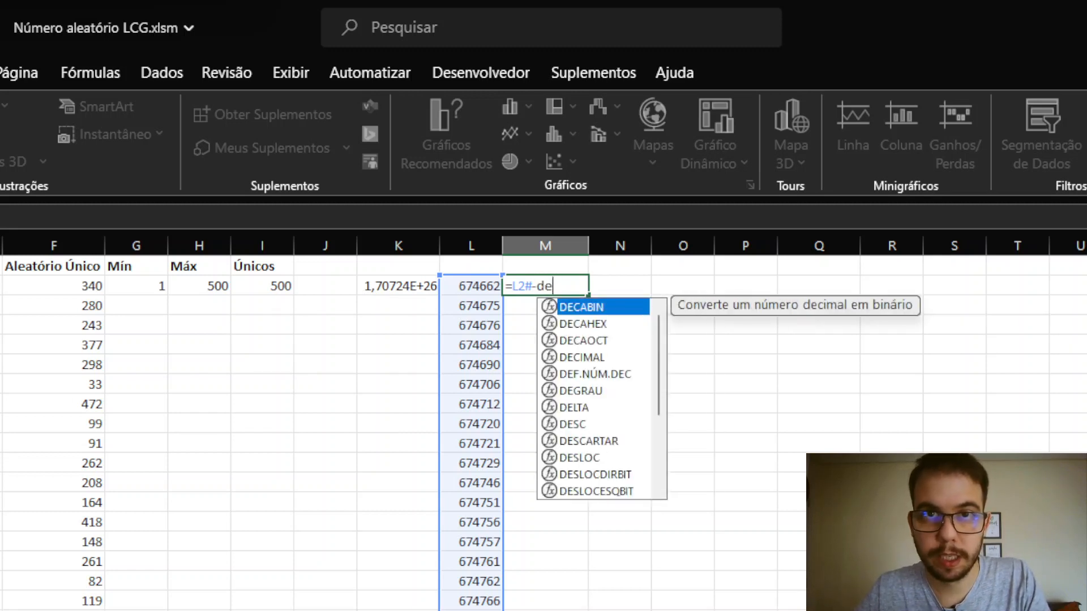
pyautogui.write('sl')
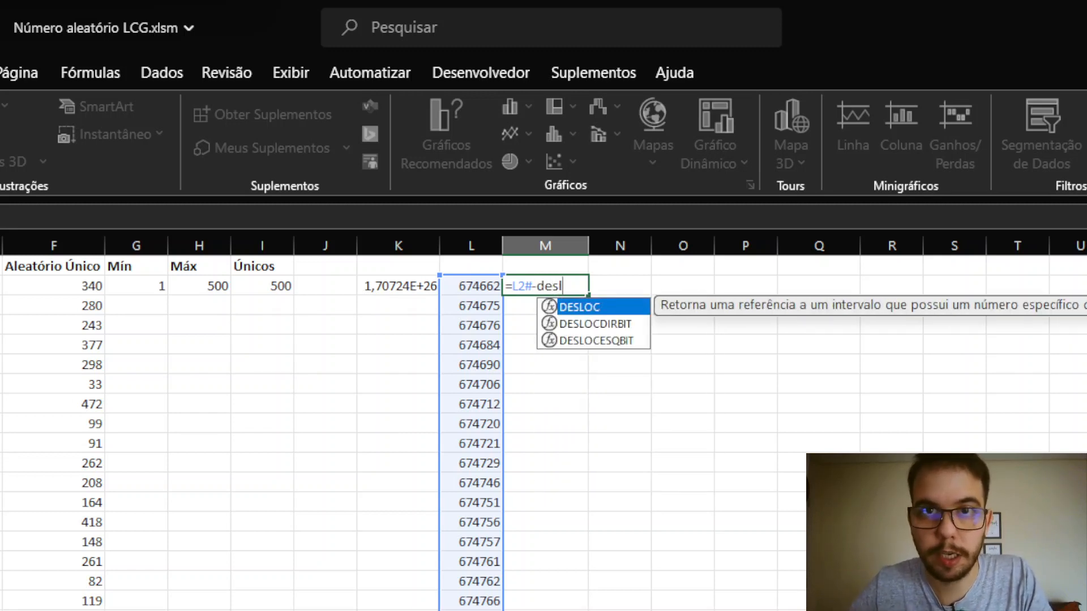
pyautogui.press('Tab')
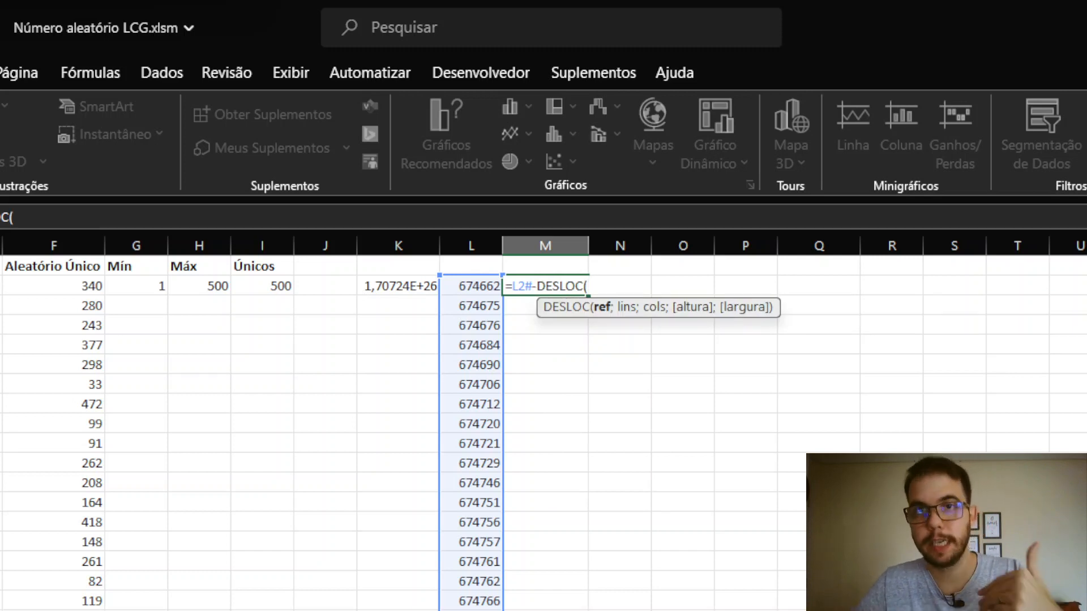
pyautogui.press('Left')
pyautogui.write('#;')
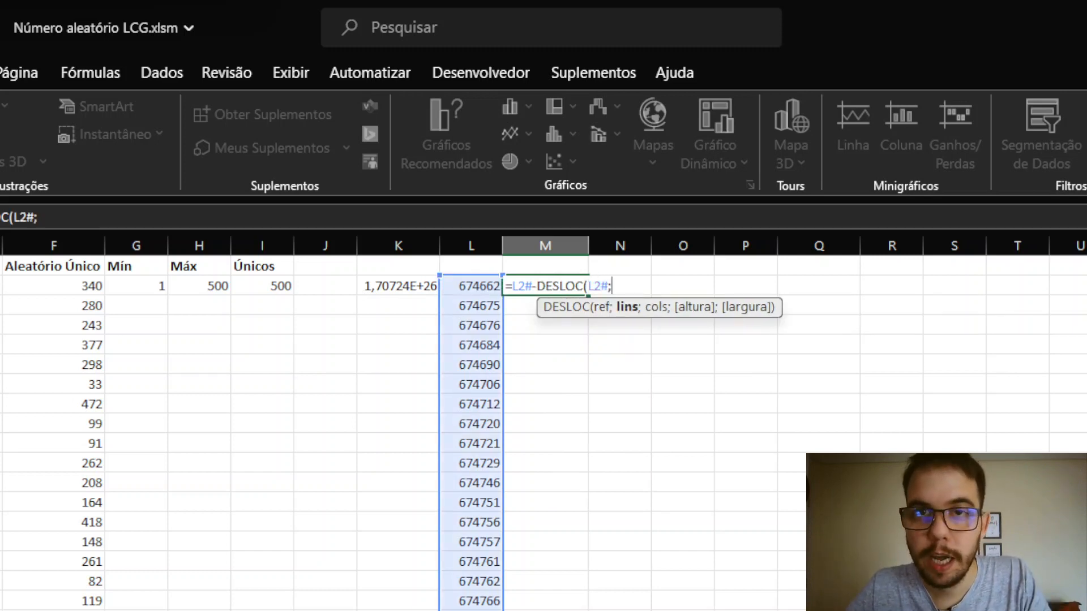
pyautogui.write('-1')
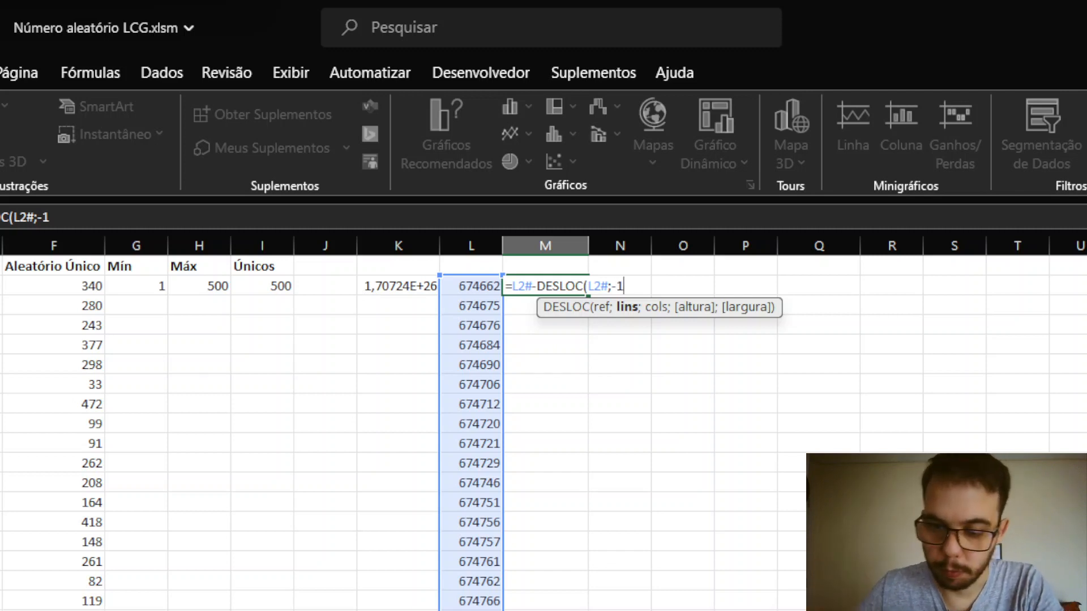
pyautogui.write(';0')
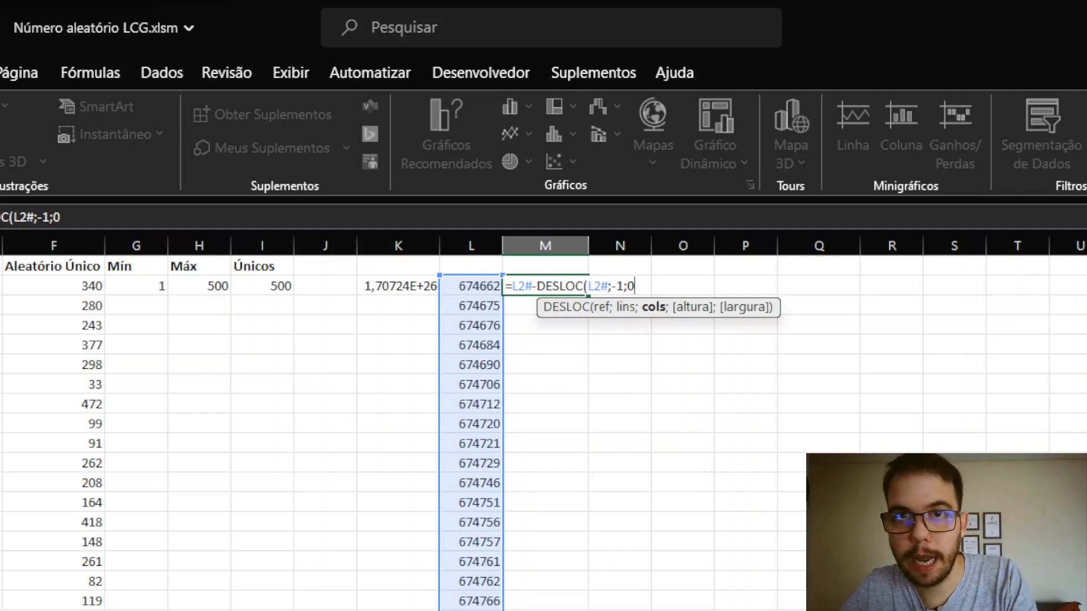
pyautogui.write(')')
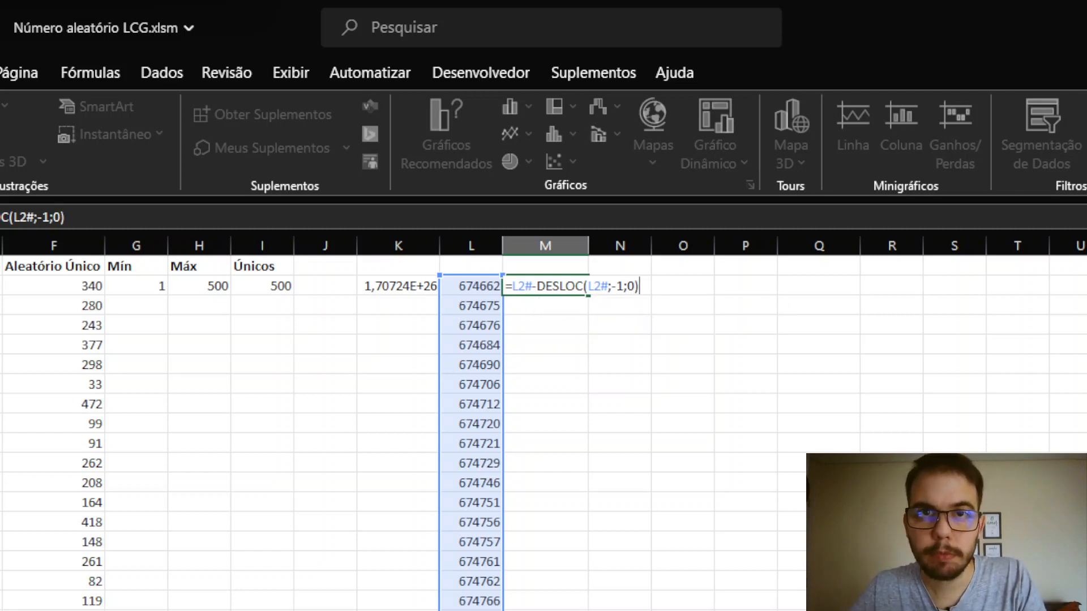
pyautogui.press('Return')
# Enter =L2 in L1 so the first sampled ID is compared with itself in the gap calculation.
pyautogui.press('Left')
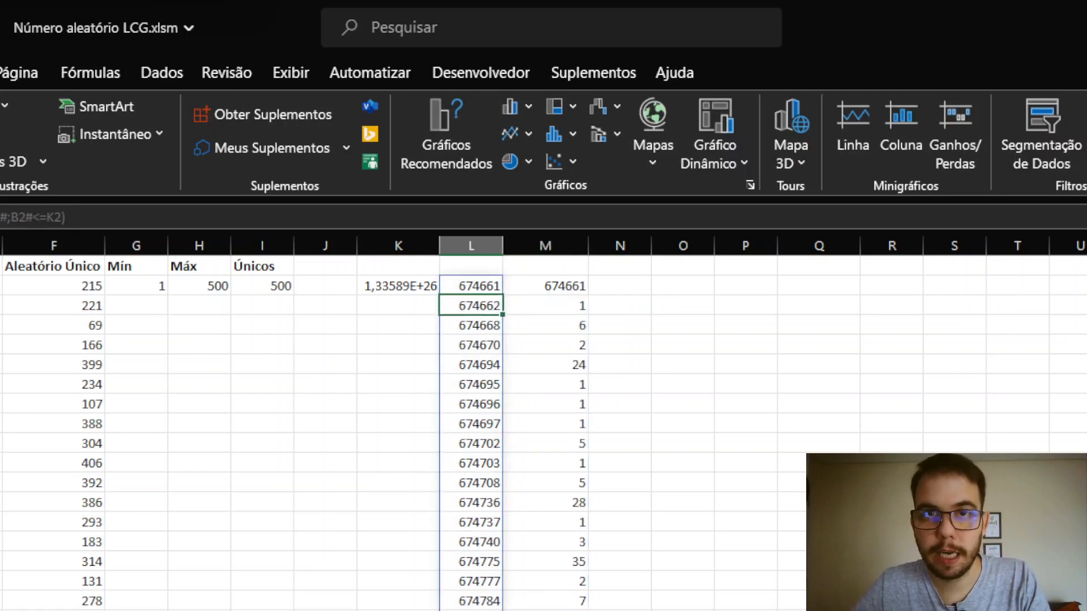
pyautogui.press('Right')
pyautogui.press('Down')
pyautogui.press('Up')
pyautogui.press('Up')
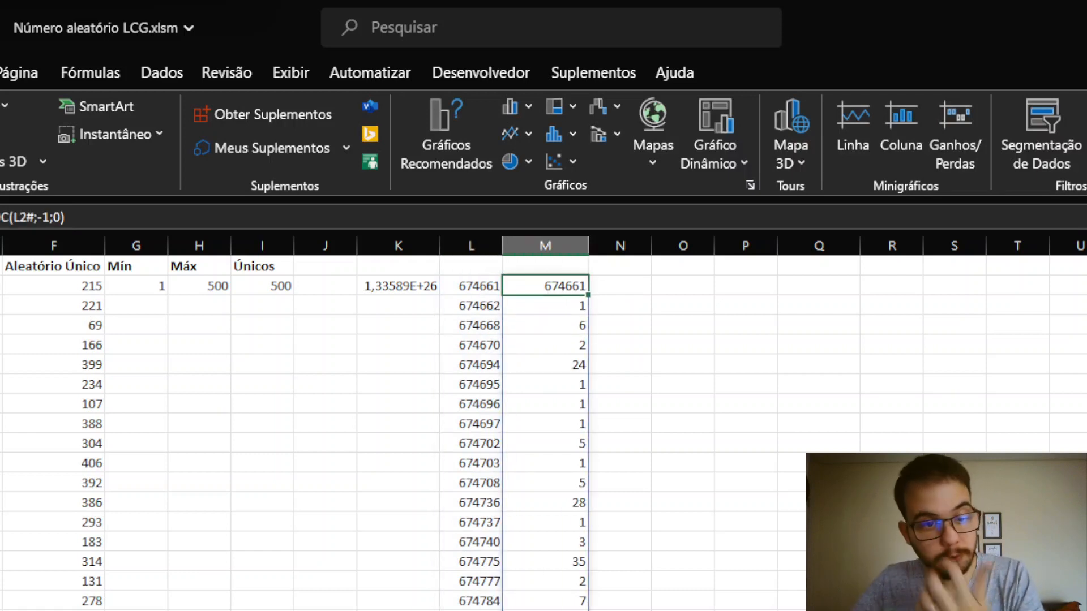
pyautogui.press('Up')
pyautogui.press('Left')
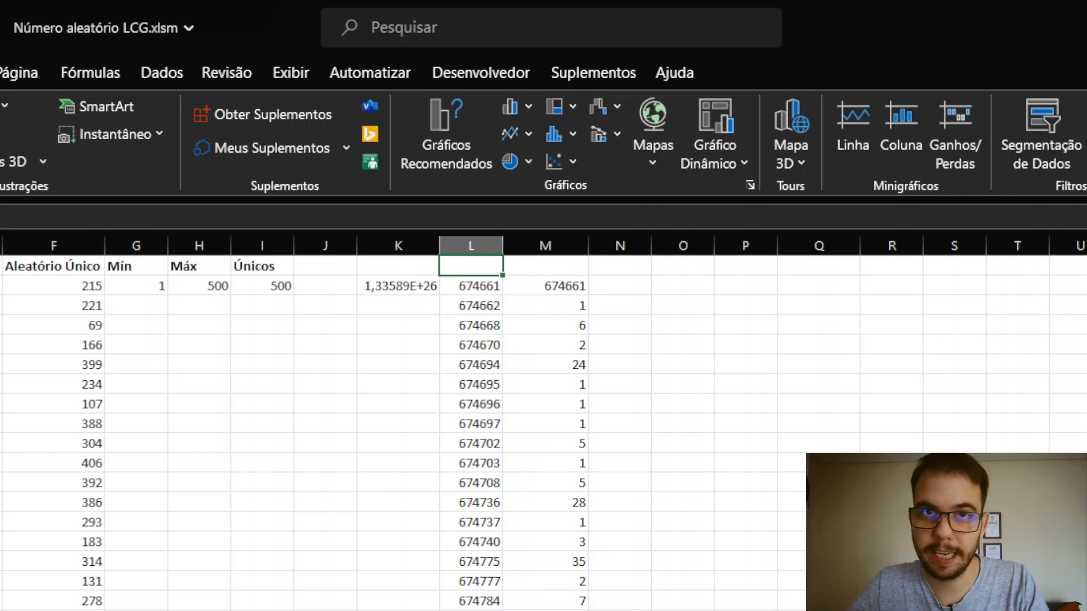
pyautogui.write('=')
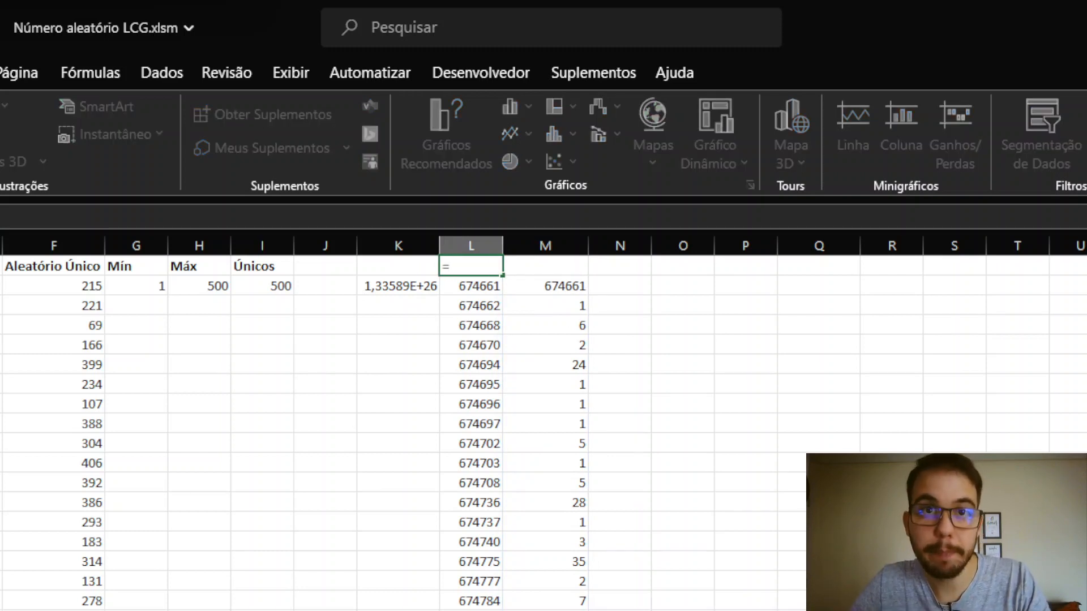
pyautogui.press('Down')
pyautogui.press('Return')
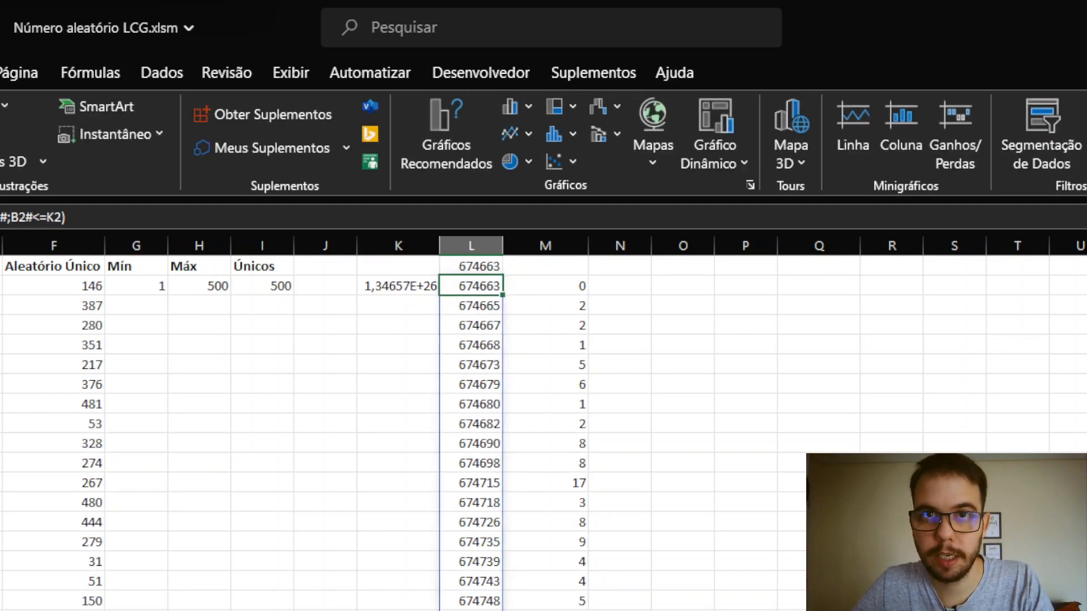
# Examine the gaps in column M alongside the sampled IDs in column L.
pyautogui.press('Right')
pyautogui.press('Right')
pyautogui.press('Left')
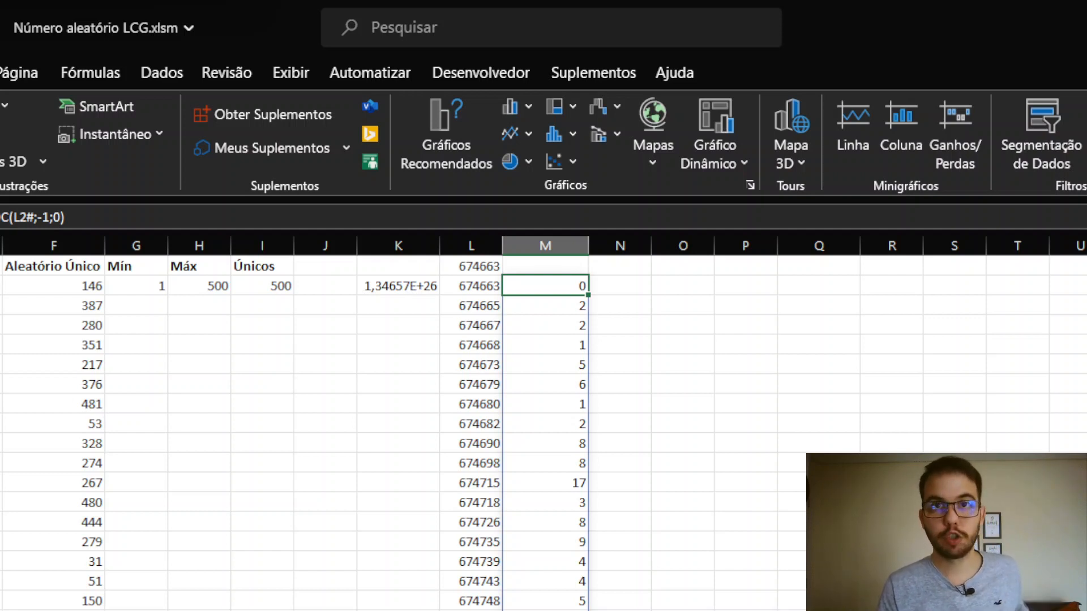
pyautogui.press('Left')
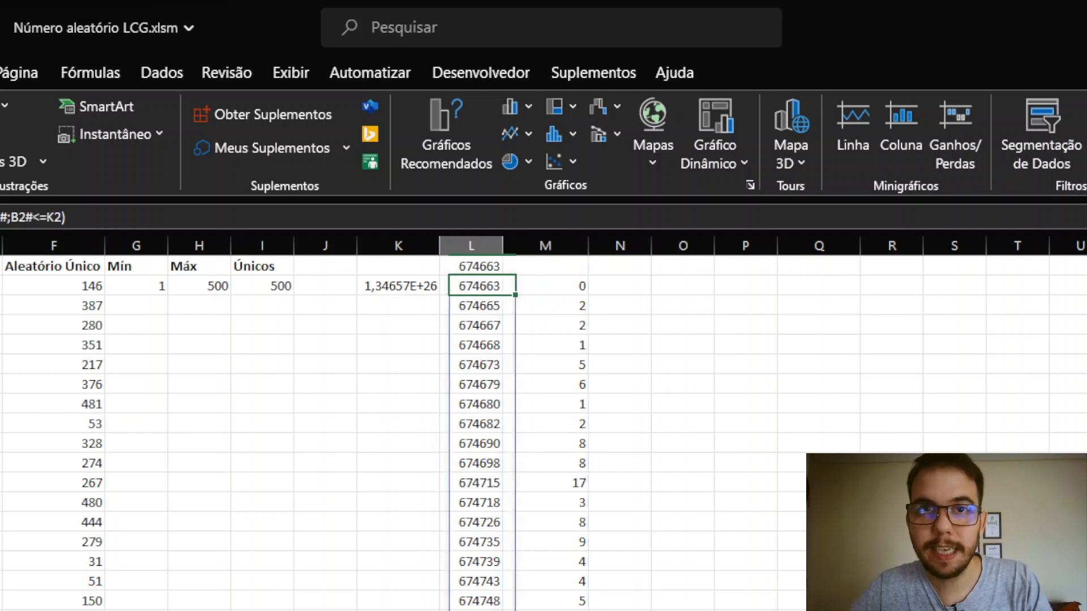
pyautogui.press('Down')
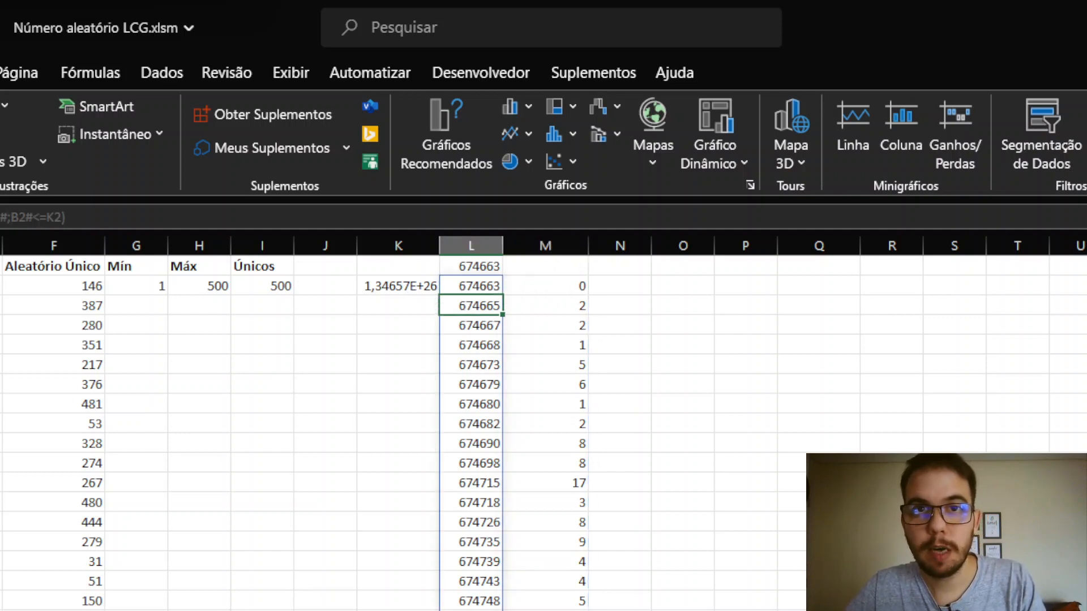
pyautogui.press('Right')
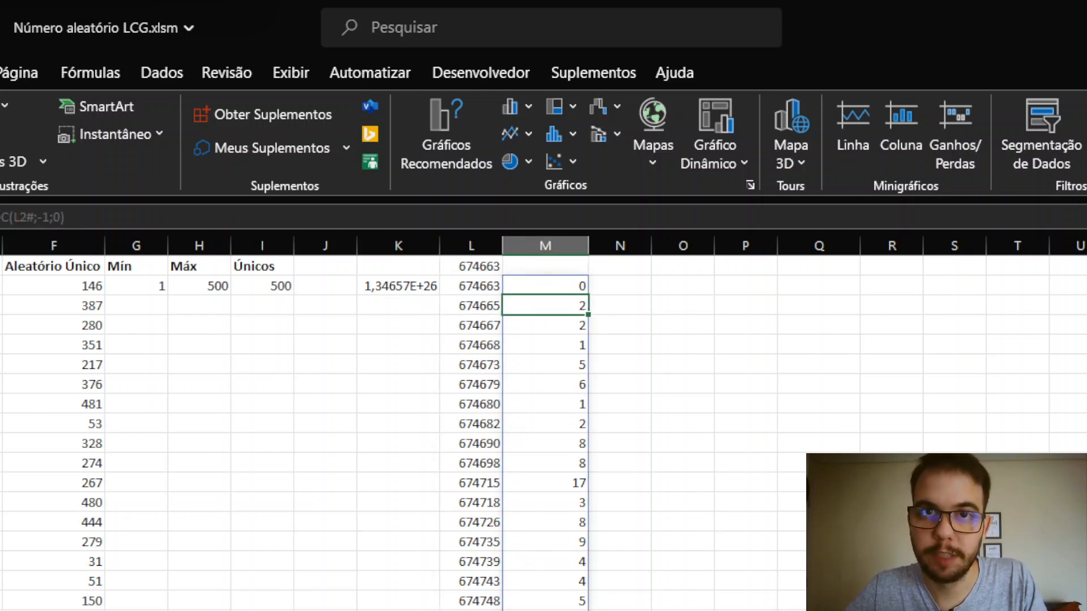
# Examine the individual gap values in column M one row at a time, from row 3 to row 14.
pyautogui.press('Down')
pyautogui.press('Down')
pyautogui.press('Down')
pyautogui.press('Down')
pyautogui.press('Down')
pyautogui.press('Down')
pyautogui.press('Down')
pyautogui.press('Down')
pyautogui.press('Down')
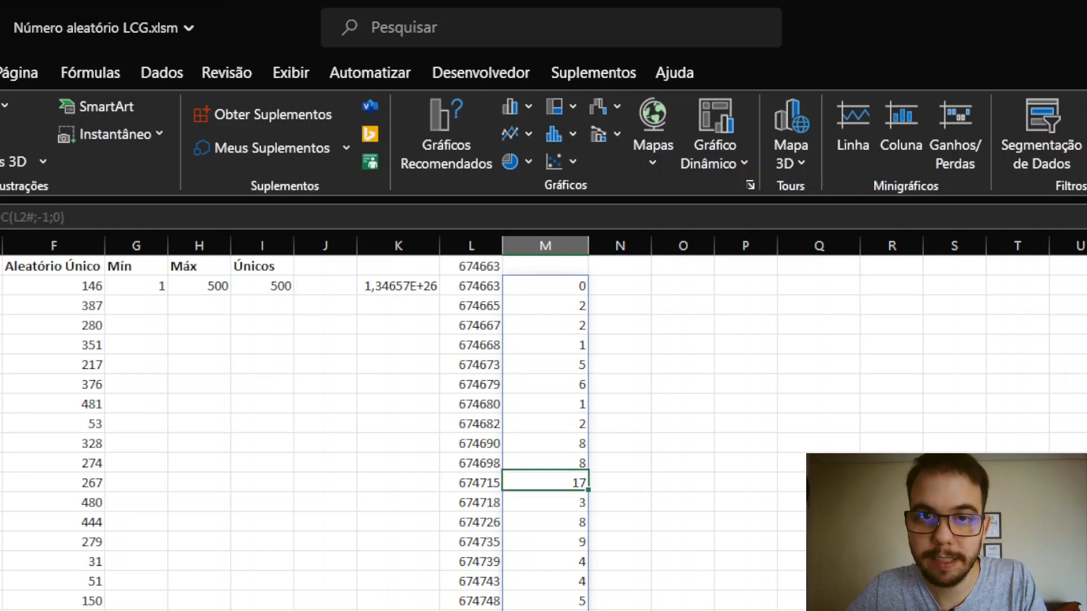
pyautogui.press('Down')
pyautogui.press('Down')
# Insert a histogram of all the gaps in column M and move the chart slightly higher on the sheet.
pyautogui.hotkey('ctrl', 'Up')
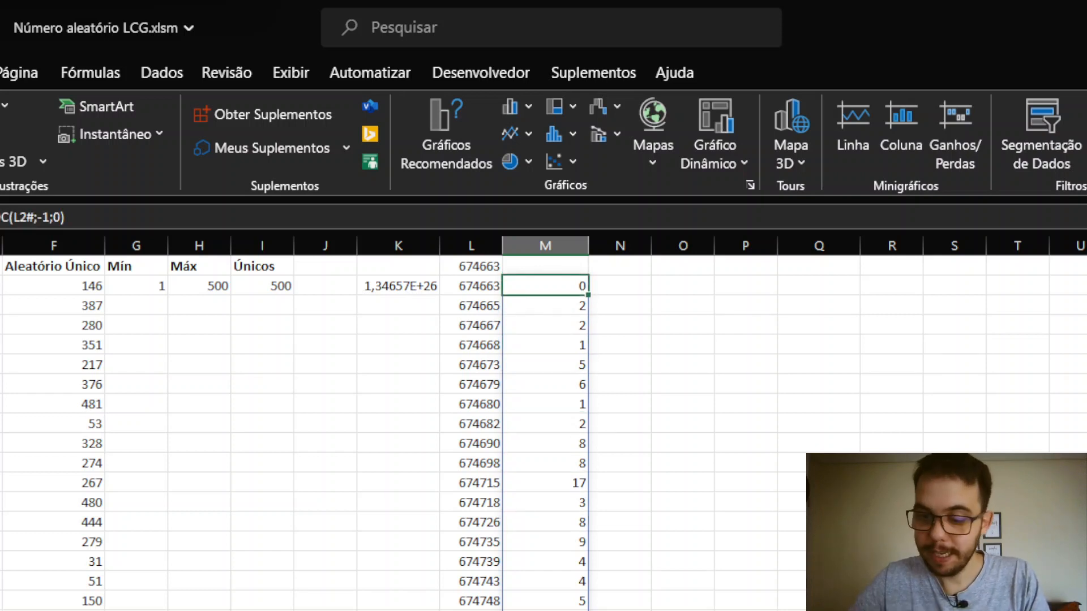
pyautogui.hotkey('ctrl', 'shift', 'Down')
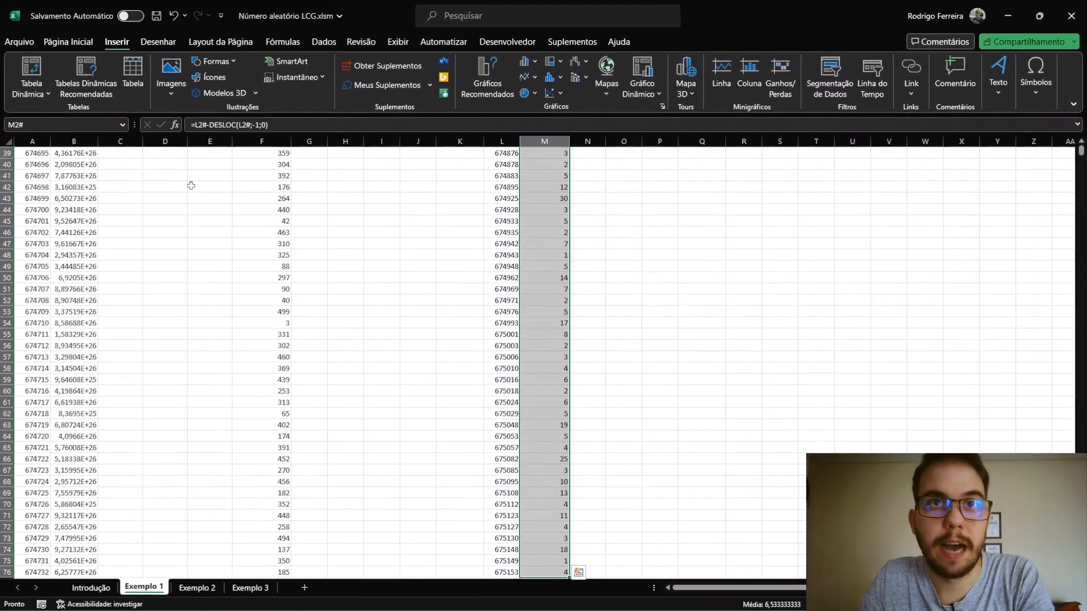
pyautogui.click(562, 80)
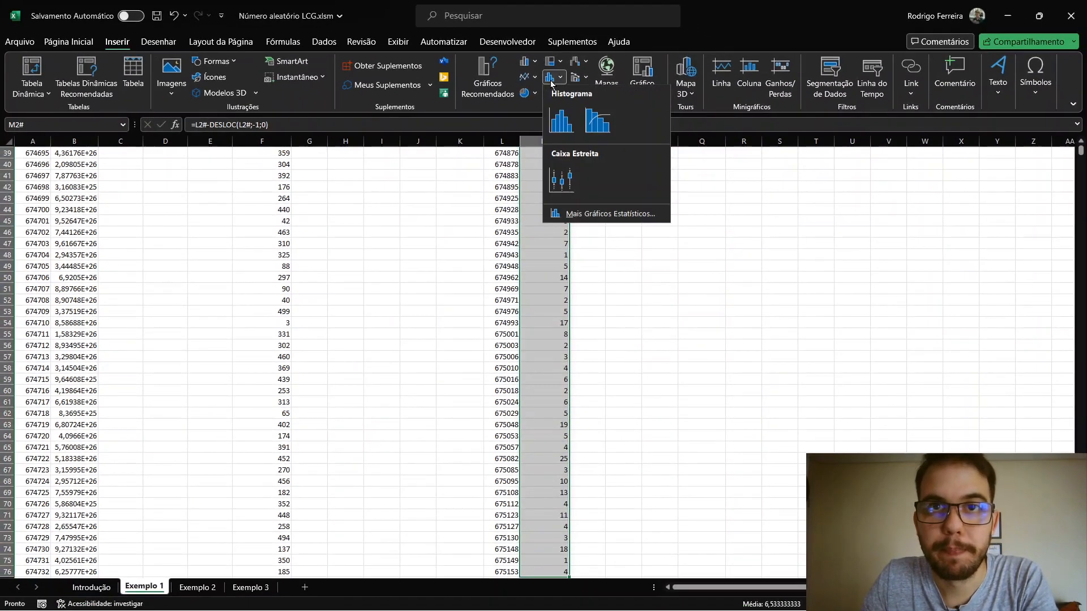
pyautogui.click(565, 121)
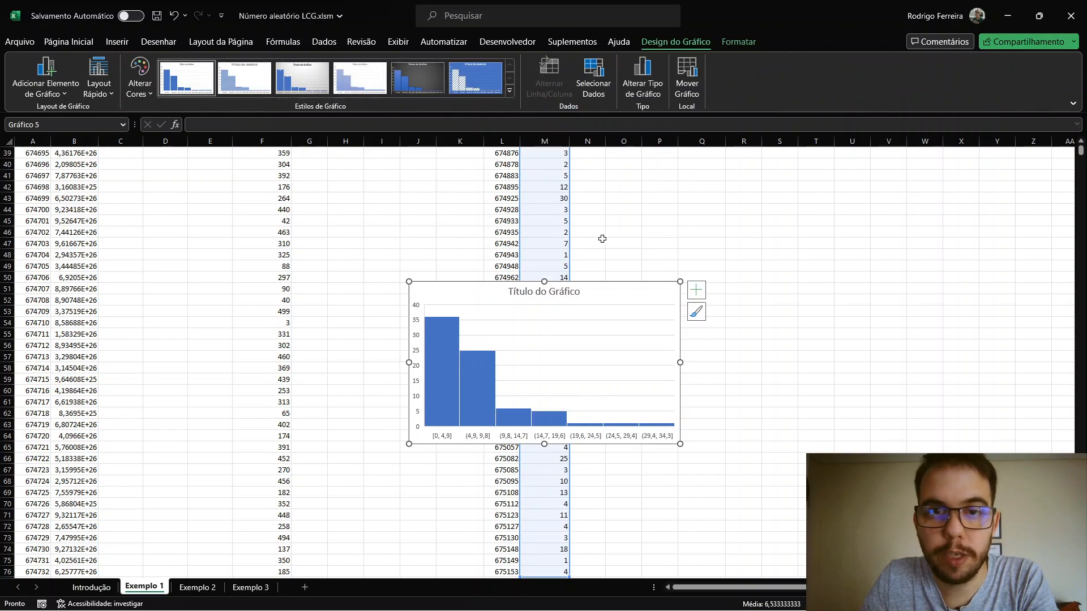
pyautogui.moveTo(614, 294); pyautogui.dragTo(613, 236)
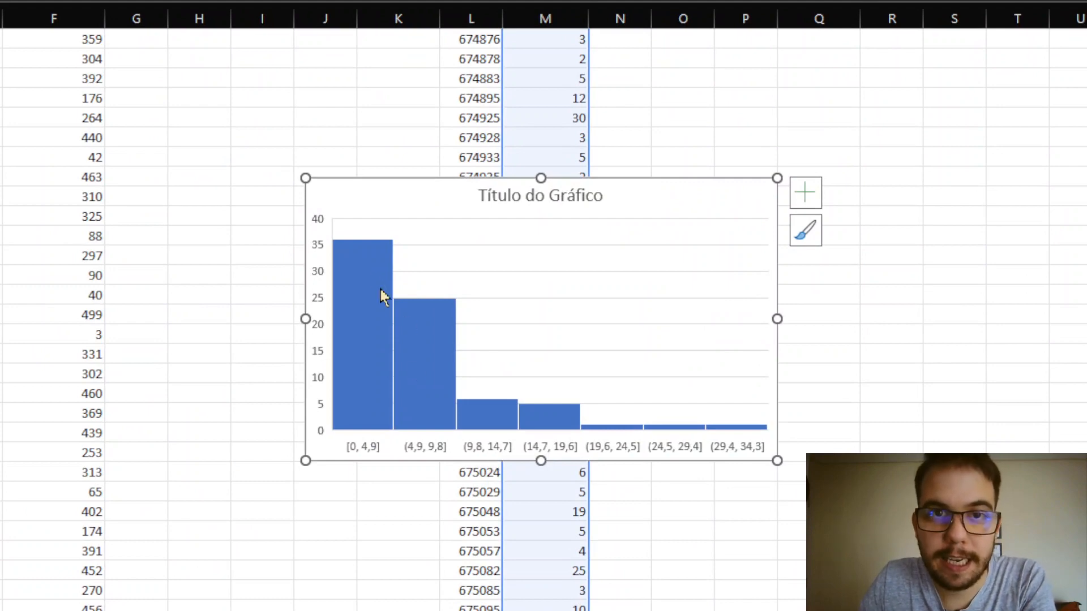
pyautogui.moveTo(362, 266)
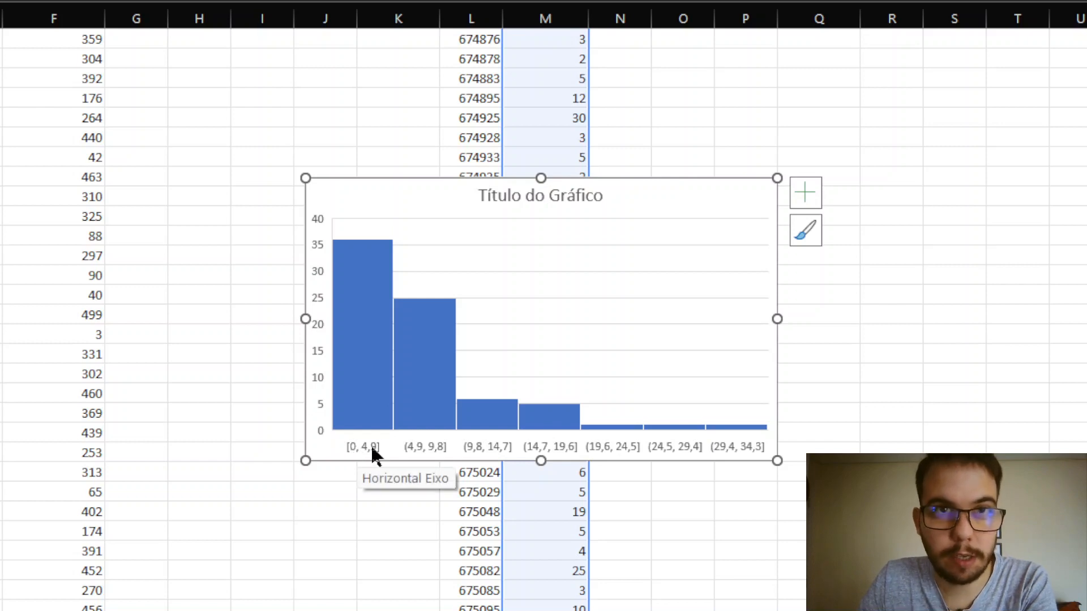
pyautogui.moveTo(405, 404)
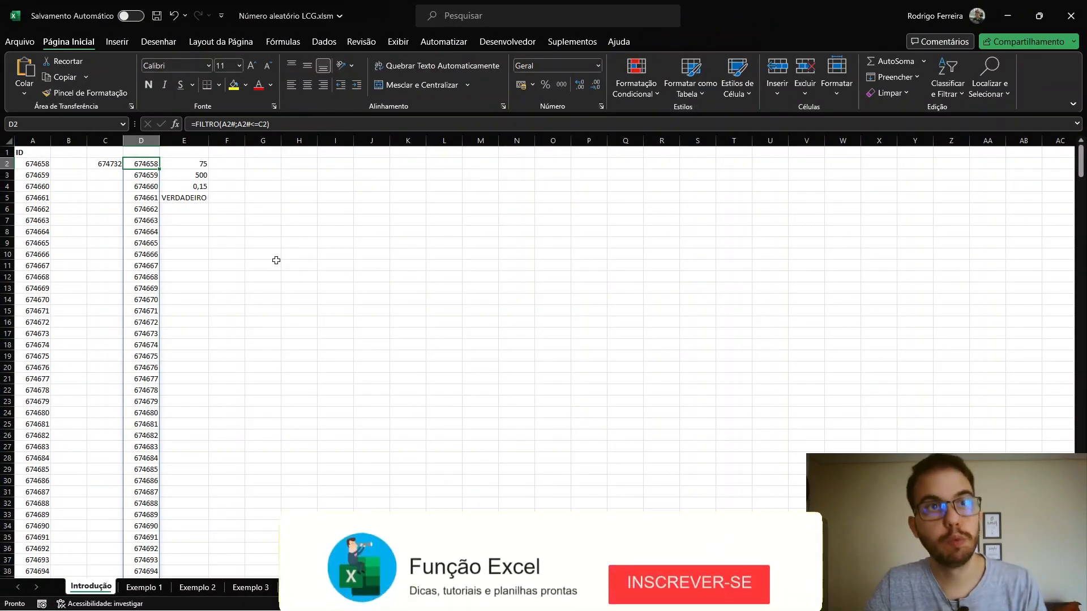
# Delete the gap histogram from the Exemplo 1 sheet and return to cell A1.
pyautogui.click(144, 587)
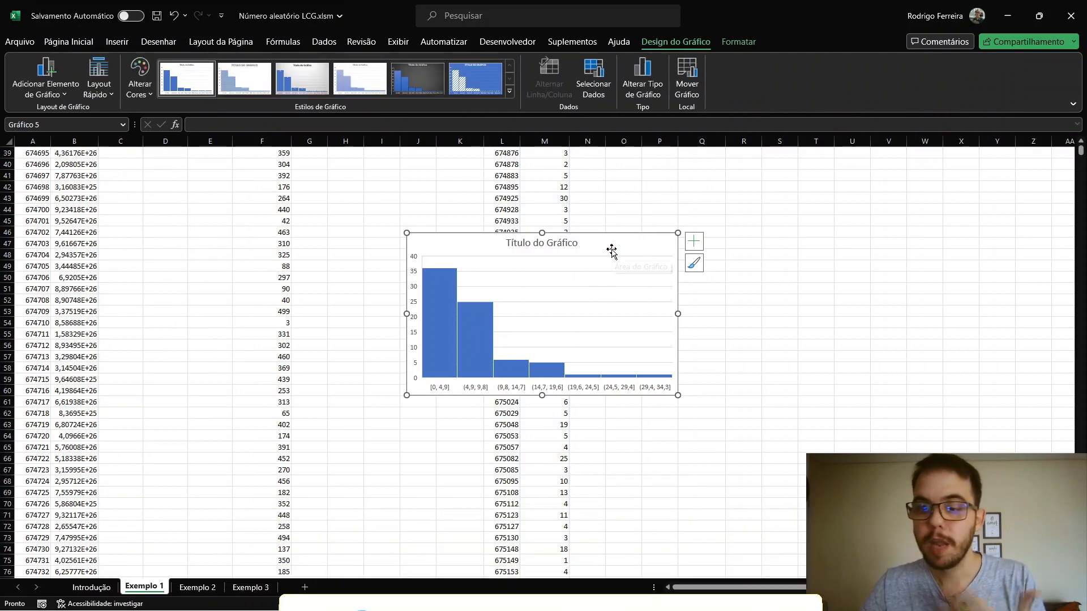
pyautogui.press('Delete')
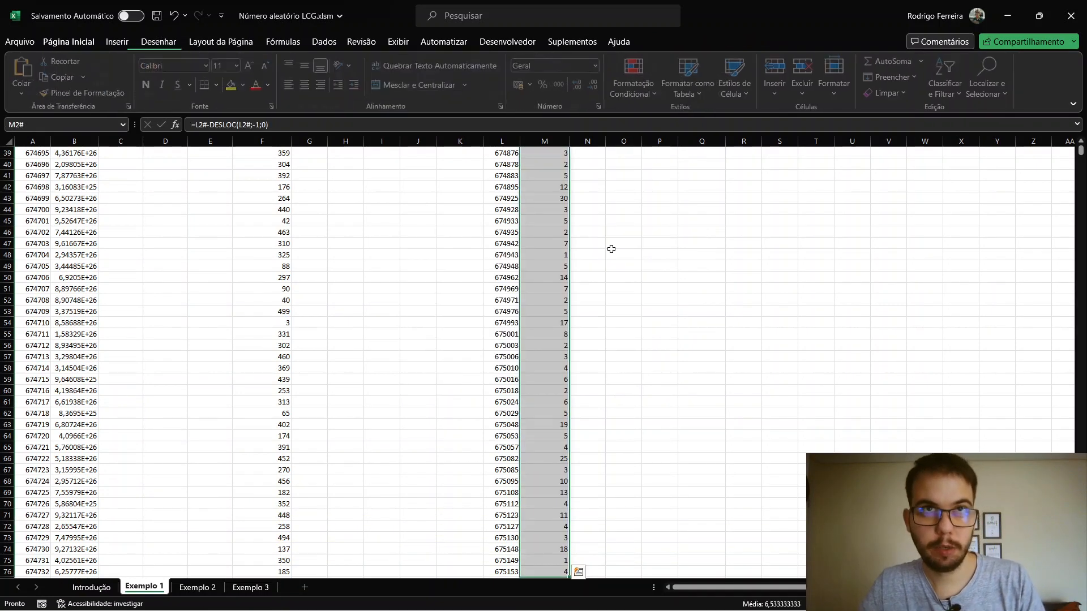
pyautogui.click(612, 254)
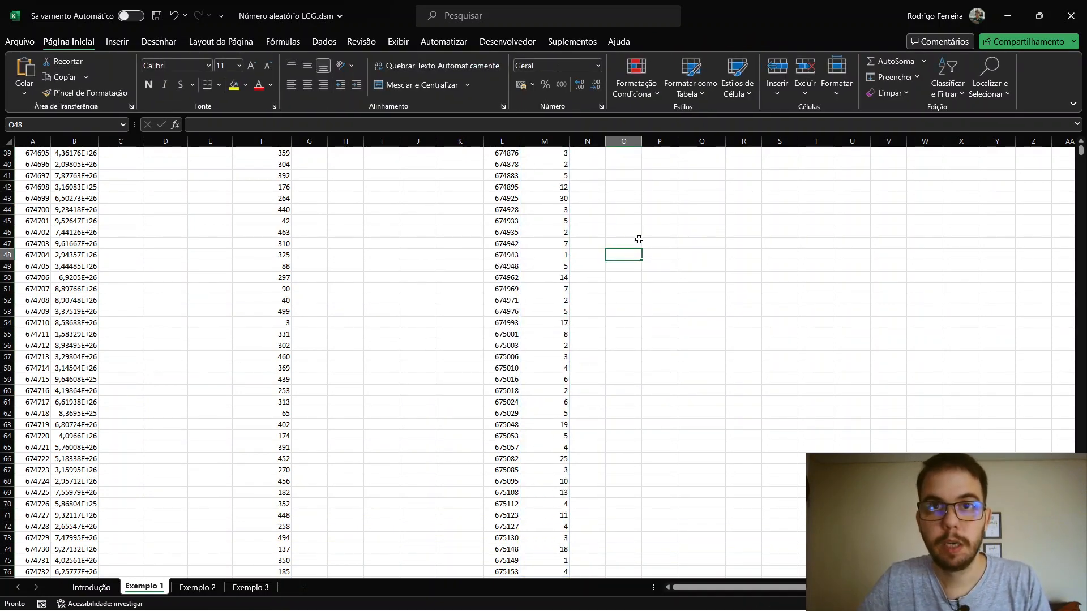
pyautogui.hotkey('ctrl', 'Home')
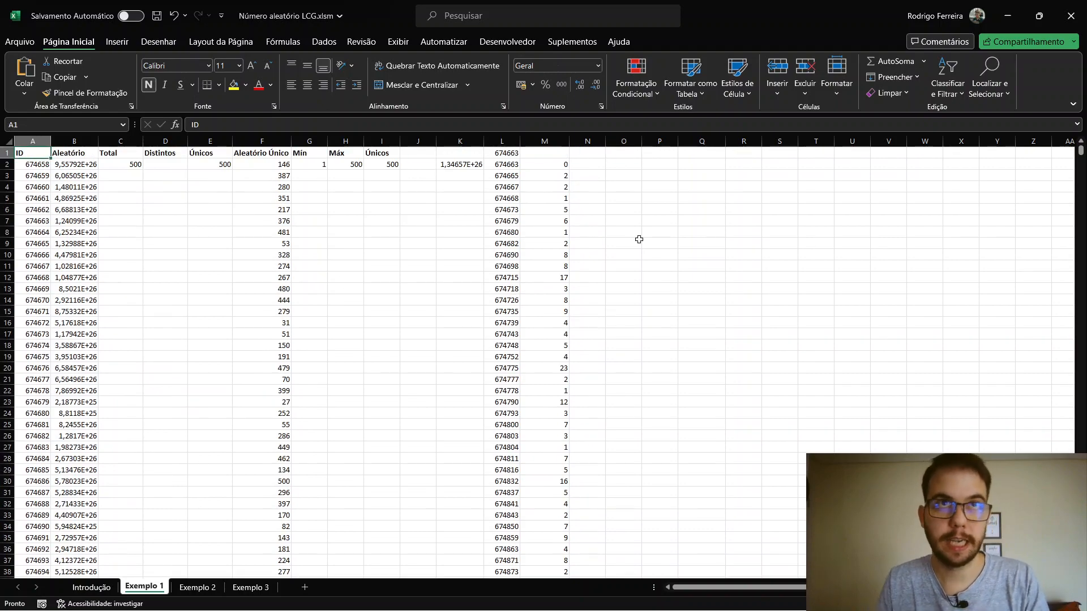
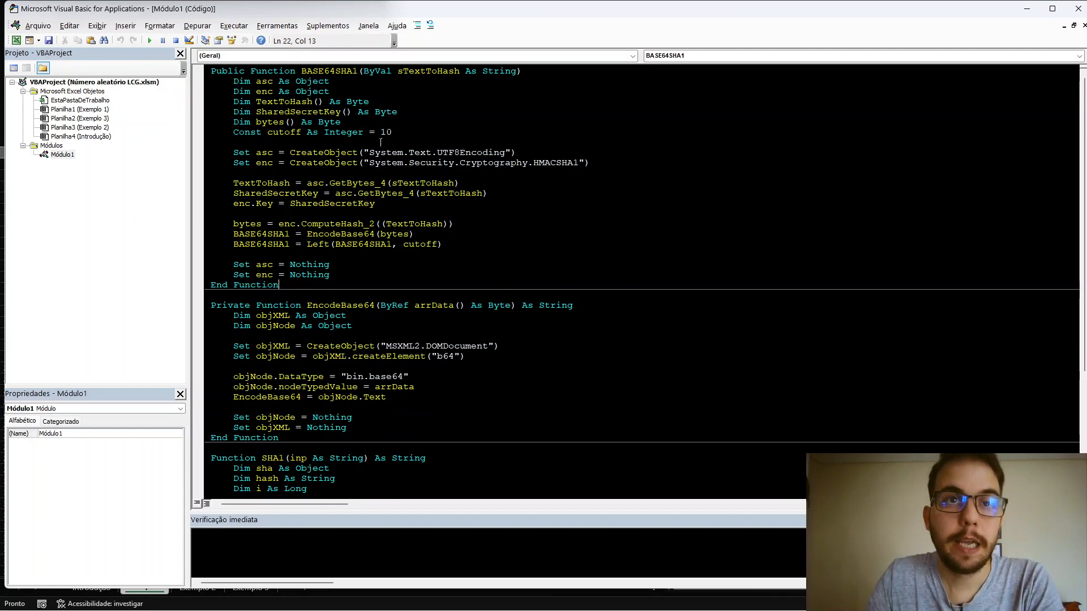
# In the VBA editor, highlight the declaration Const cutoff As Integer = 10 in the BASE64SHA1 function.
pyautogui.click(412, 131)
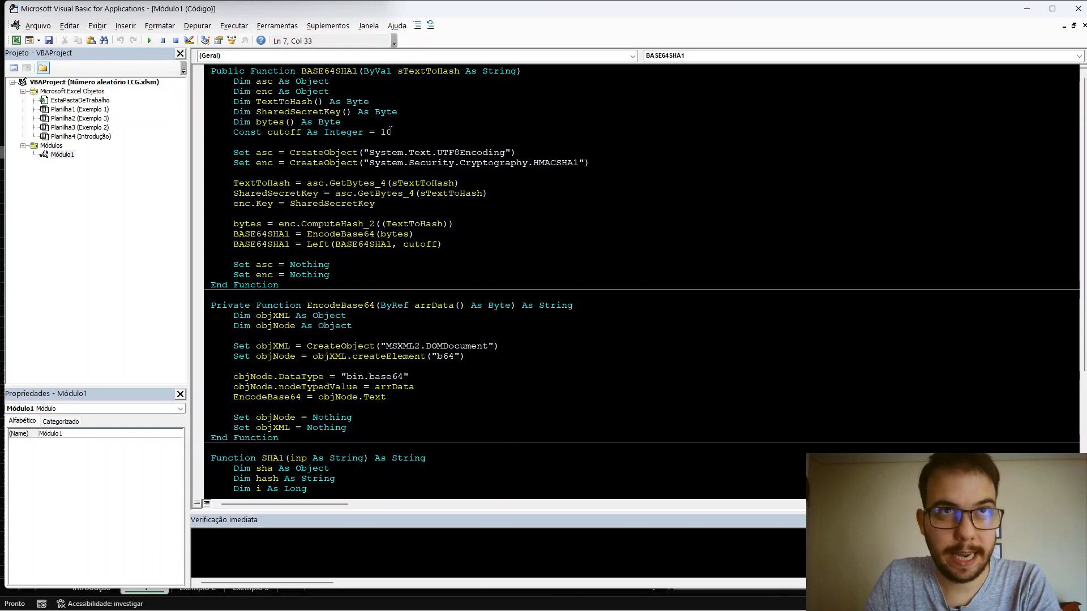
pyautogui.moveTo(391, 131); pyautogui.dragTo(236, 134)
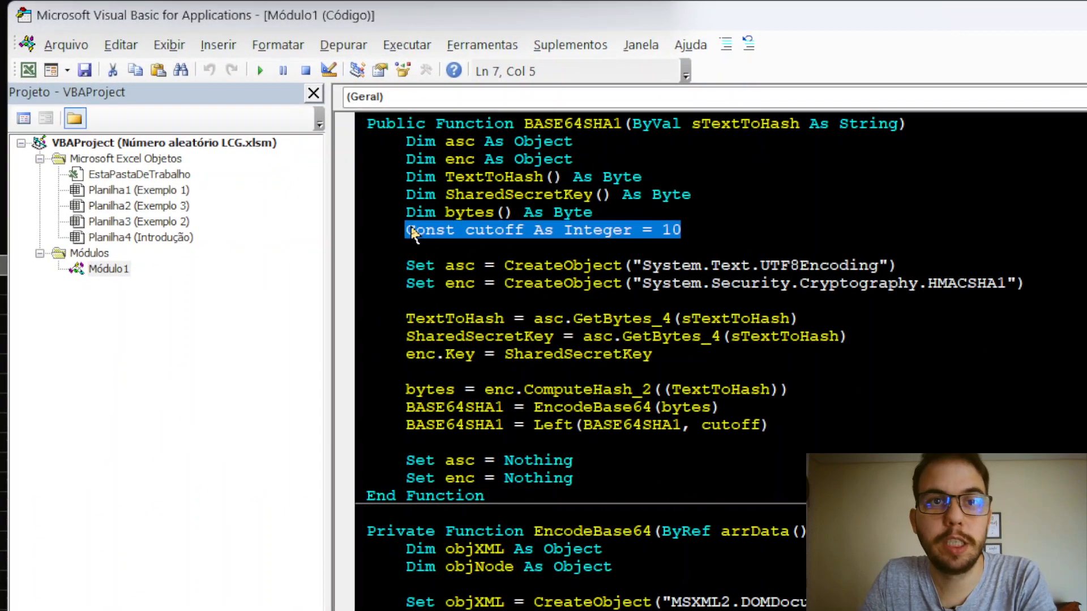
# Try 5 as the value of the cutoff constant in BASE64SHA1 and restore it to 10.
pyautogui.click(707, 229)
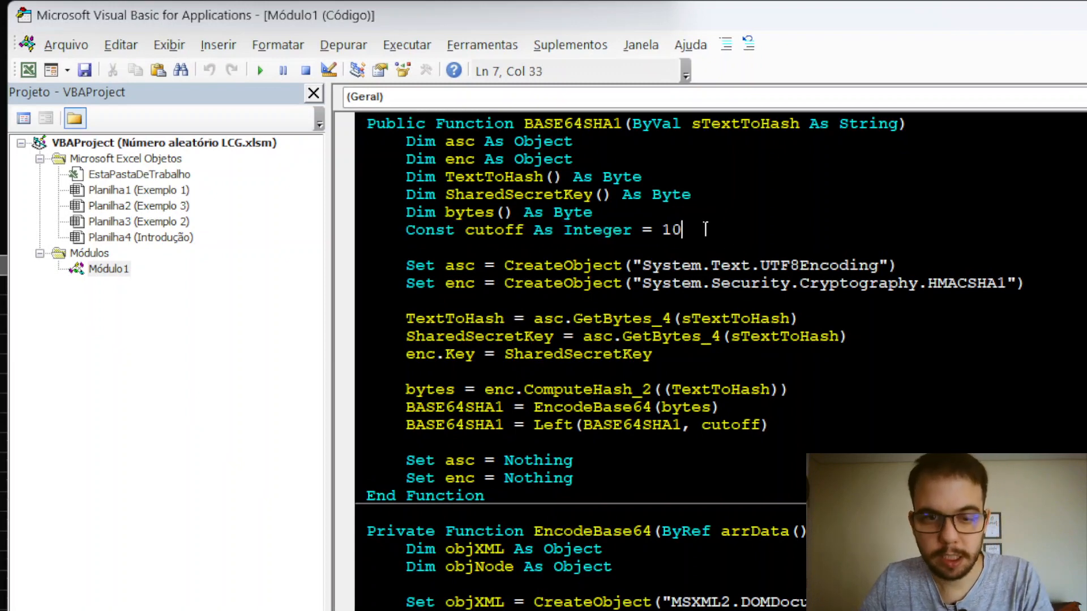
pyautogui.press('BackSpace')
pyautogui.press('BackSpace')
pyautogui.write('5')
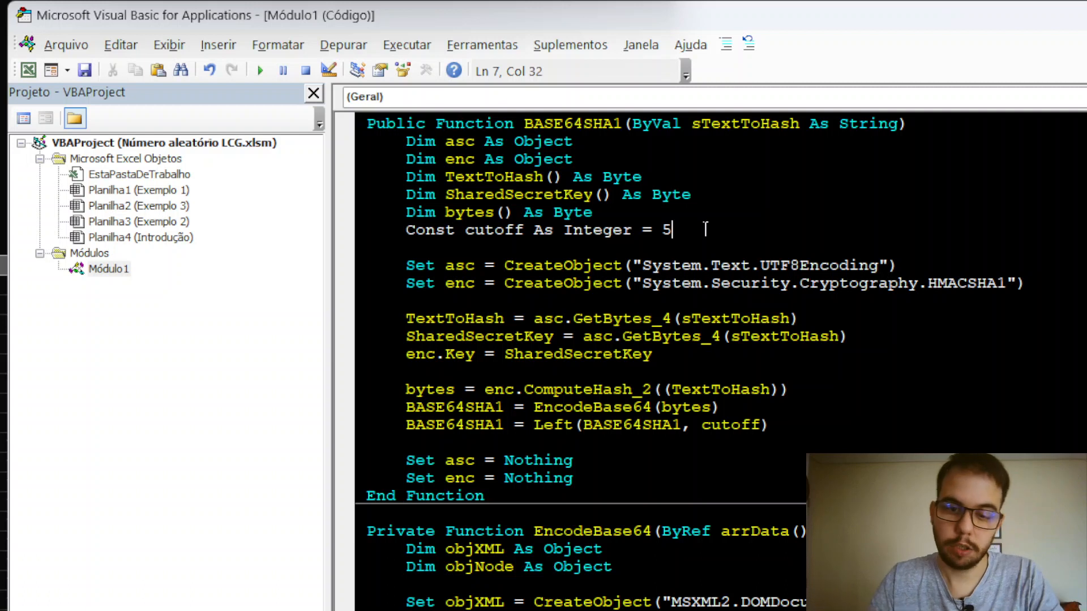
pyautogui.press('BackSpace')
pyautogui.write('10')
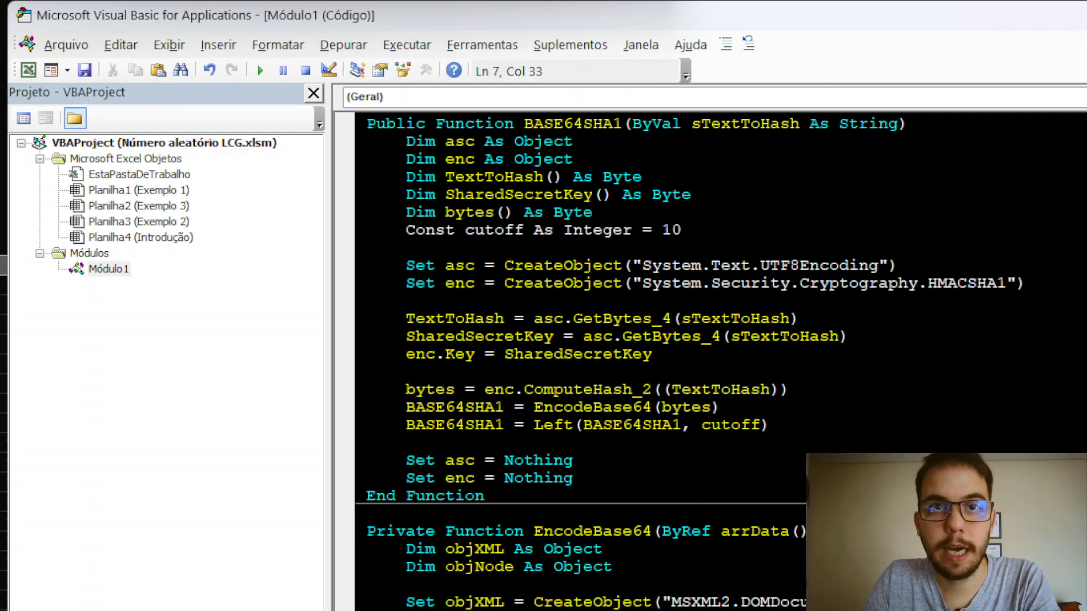
pyautogui.click(707, 211)
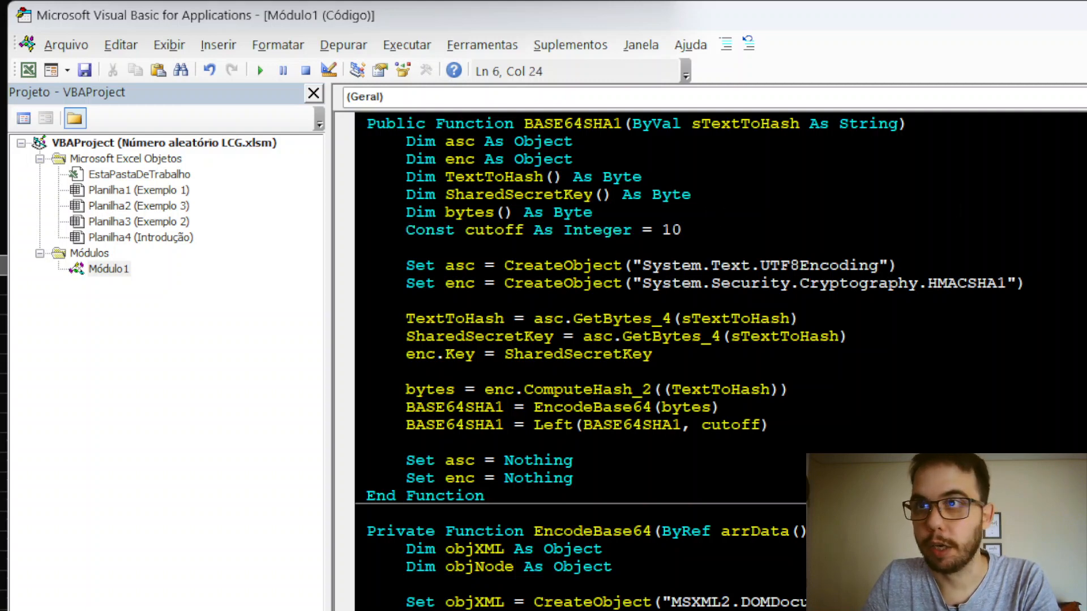
# Switch to the Excel workbook and enter the formula =BASE64SHA1(C4) in cell D4.
pyautogui.hotkey('alt', 'Tab')
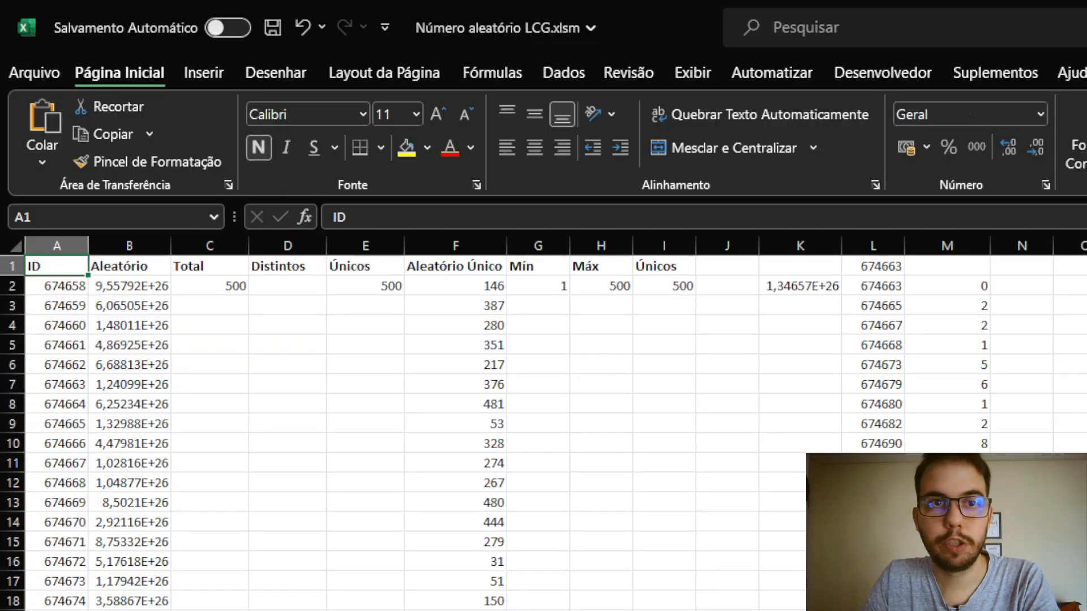
pyautogui.click(287, 318)
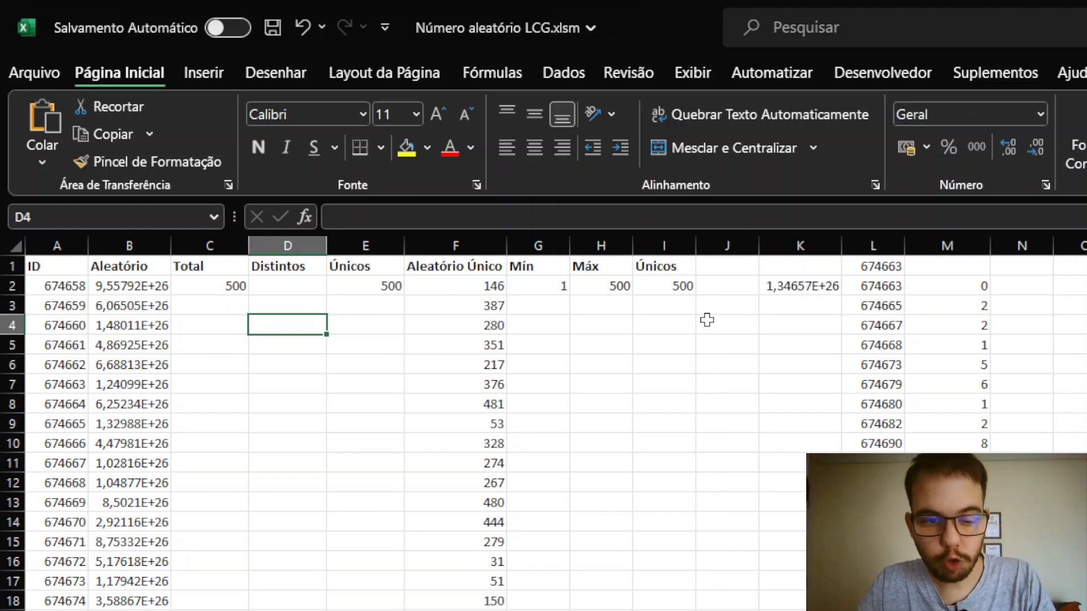
pyautogui.write('=bas')
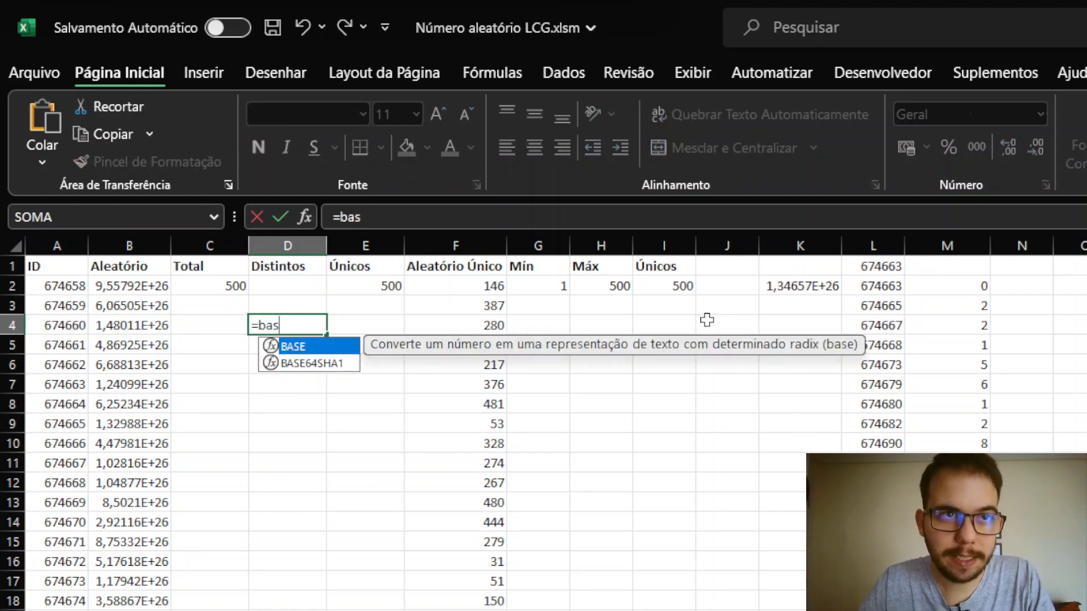
pyautogui.press('Down')
pyautogui.press('Tab')
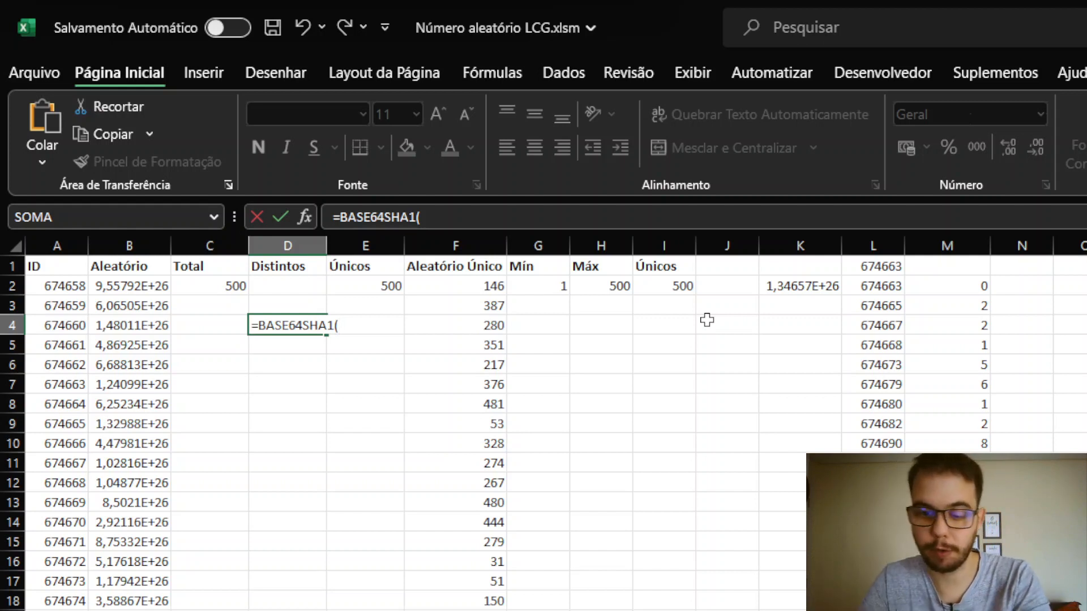
pyautogui.press('Left')
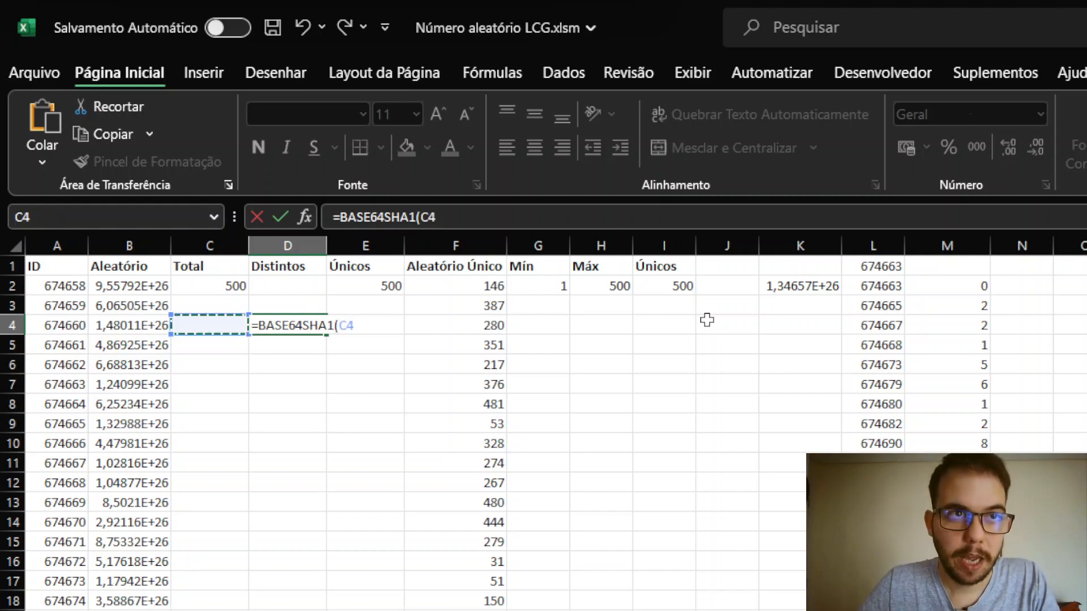
pyautogui.write(')')
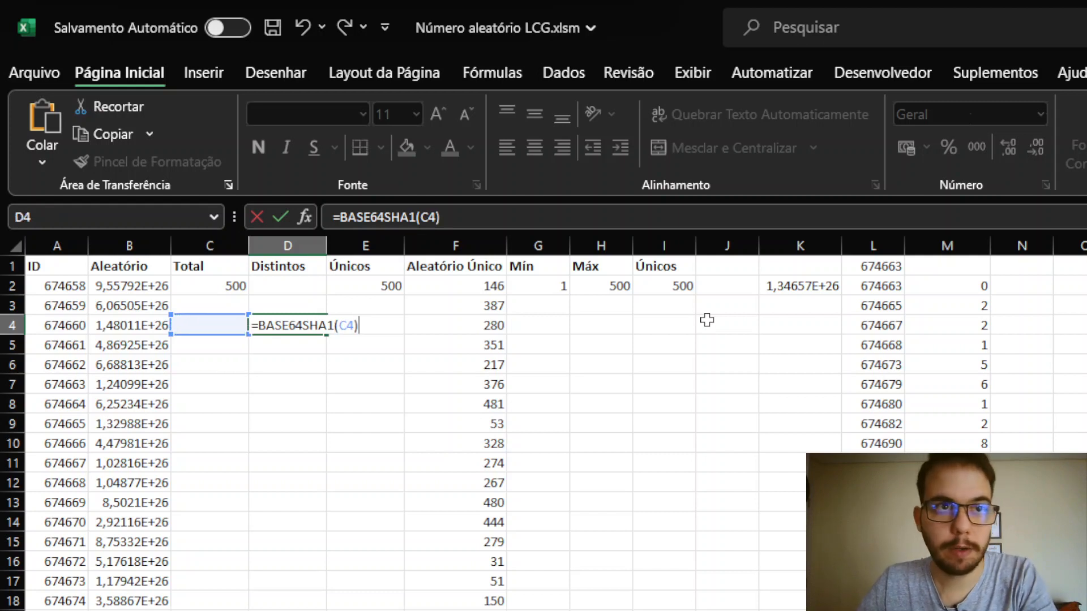
pyautogui.hotkey('ctrl', 'Return')
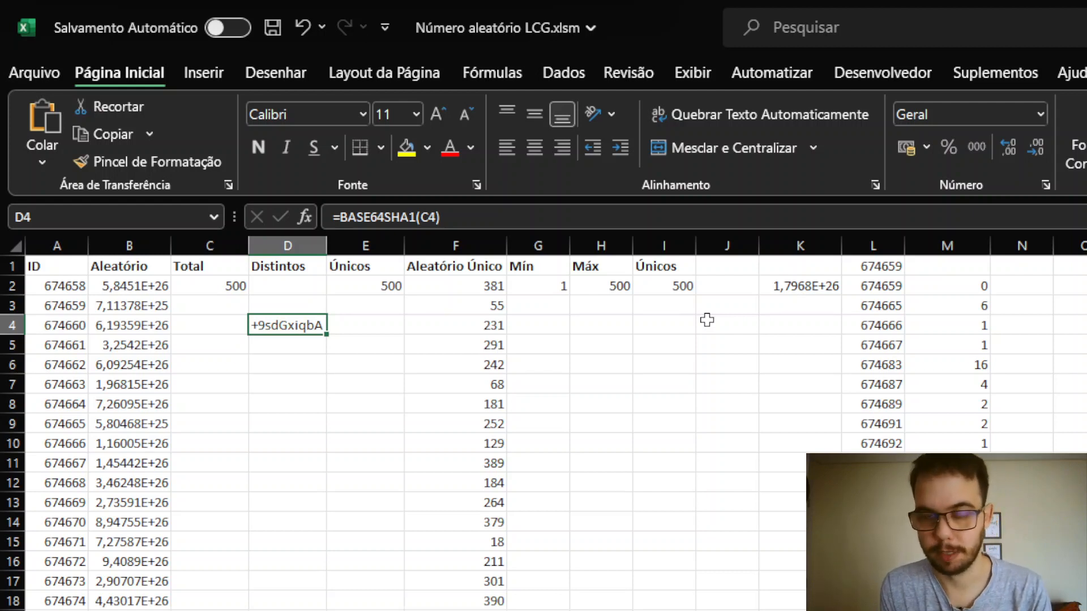
# Enter a lowercase a in C4 as test text and check the hash in D4.
pyautogui.press('Left')
pyautogui.press('Right')
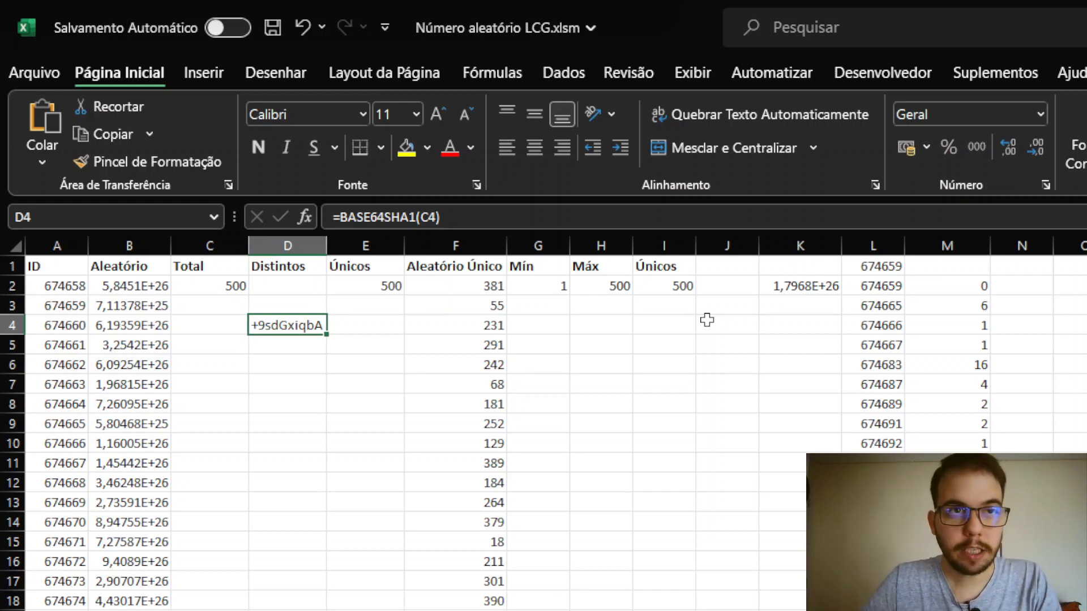
pyautogui.press('Left')
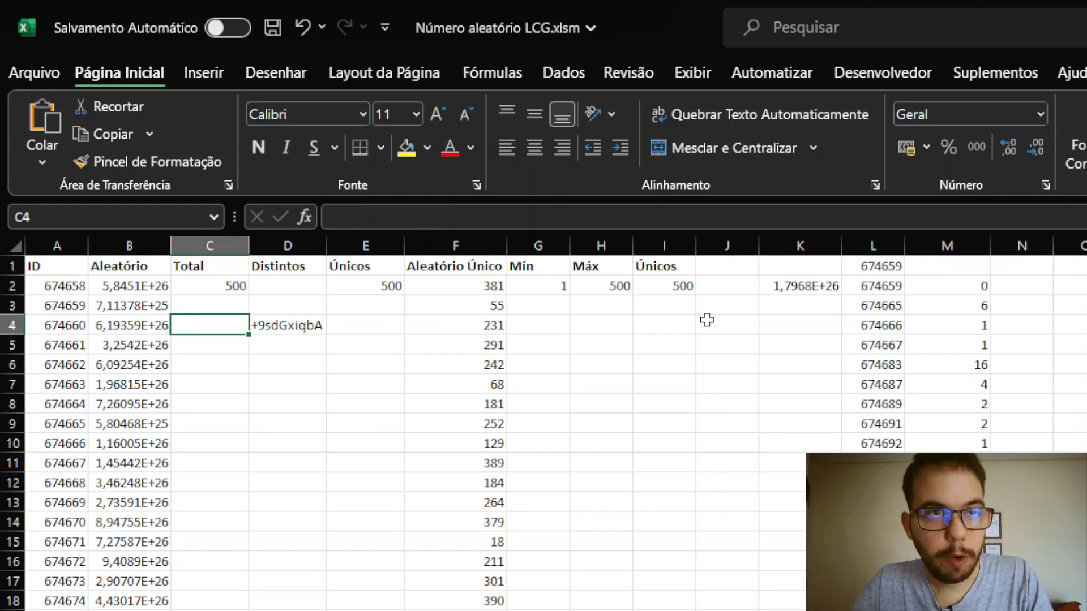
pyautogui.write('a')
pyautogui.press('Return')
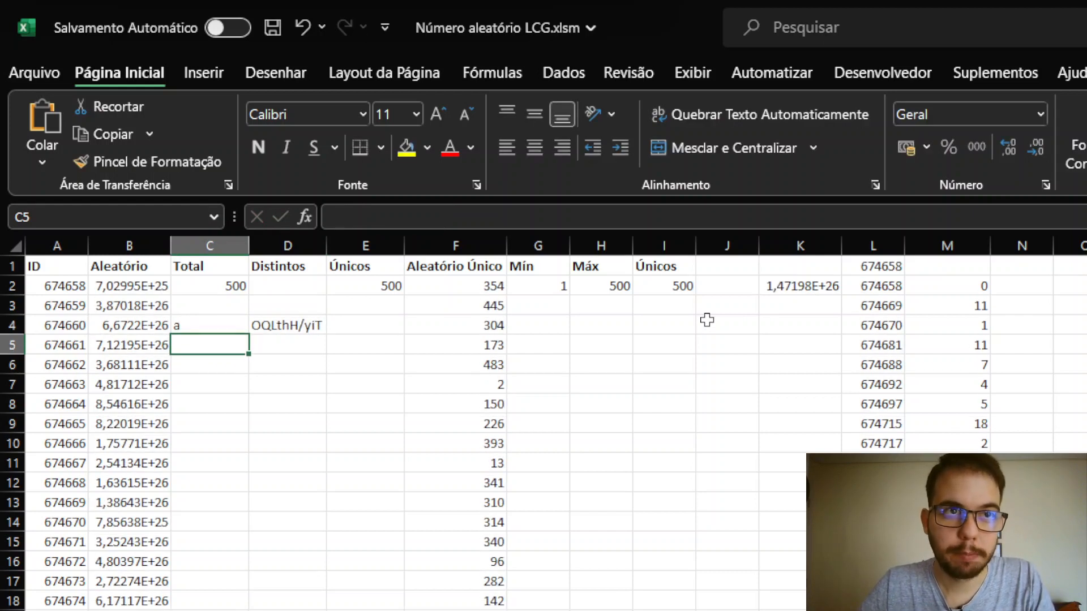
pyautogui.press('Right')
pyautogui.press('Up')
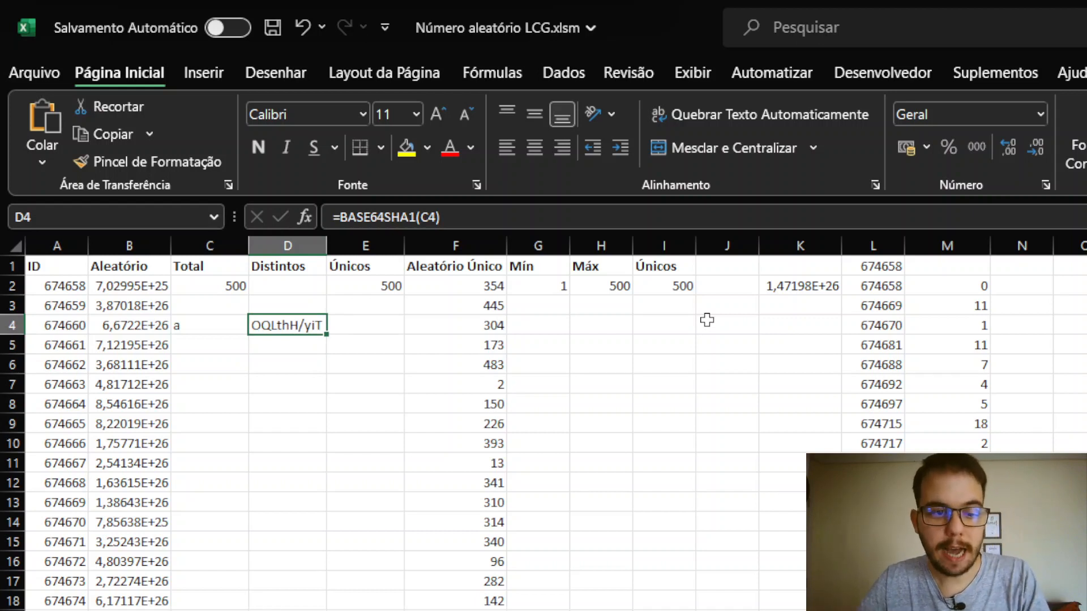
# Replace the test text in C4 with an uppercase A.
pyautogui.press('Left')
pyautogui.write('A')
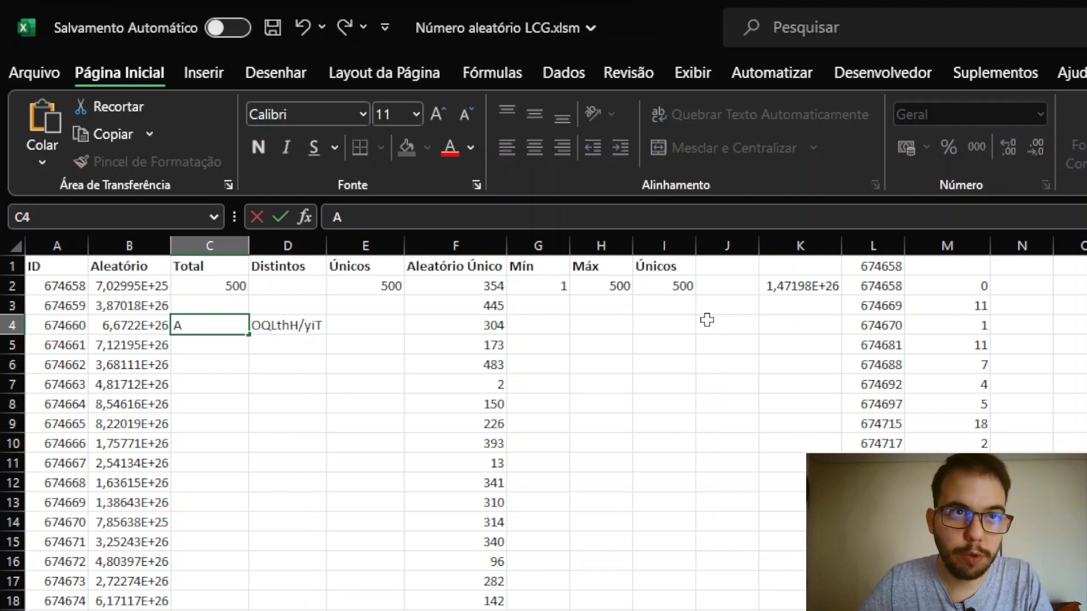
pyautogui.press('Return')
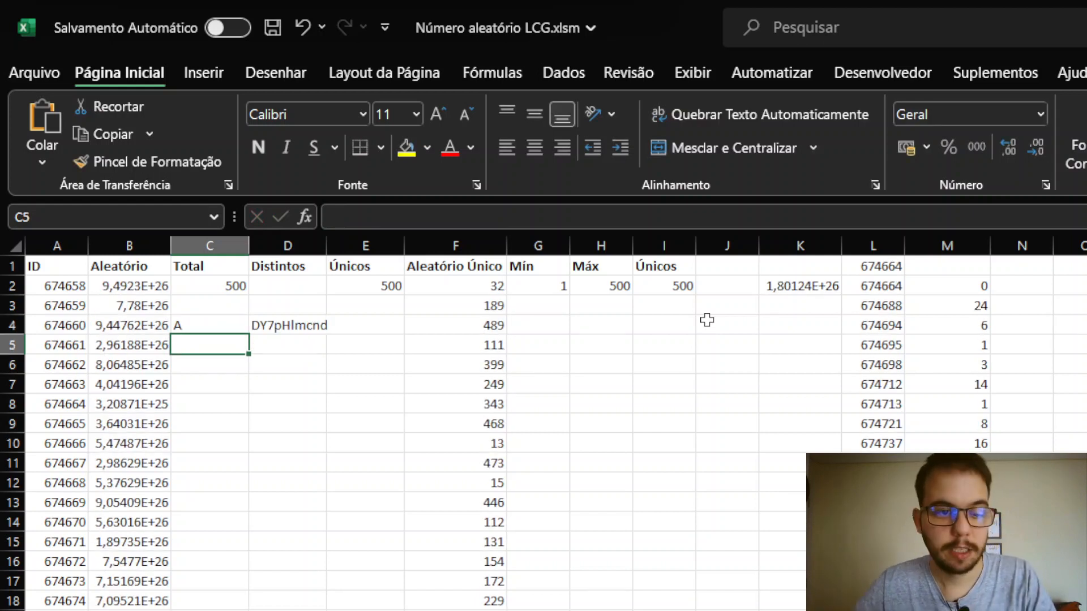
# Undo the uppercase A in C4 and add a trailing space after the lowercase a.
pyautogui.press('Up')
pyautogui.hotkey('ctrl', 'z')
pyautogui.press('F2')
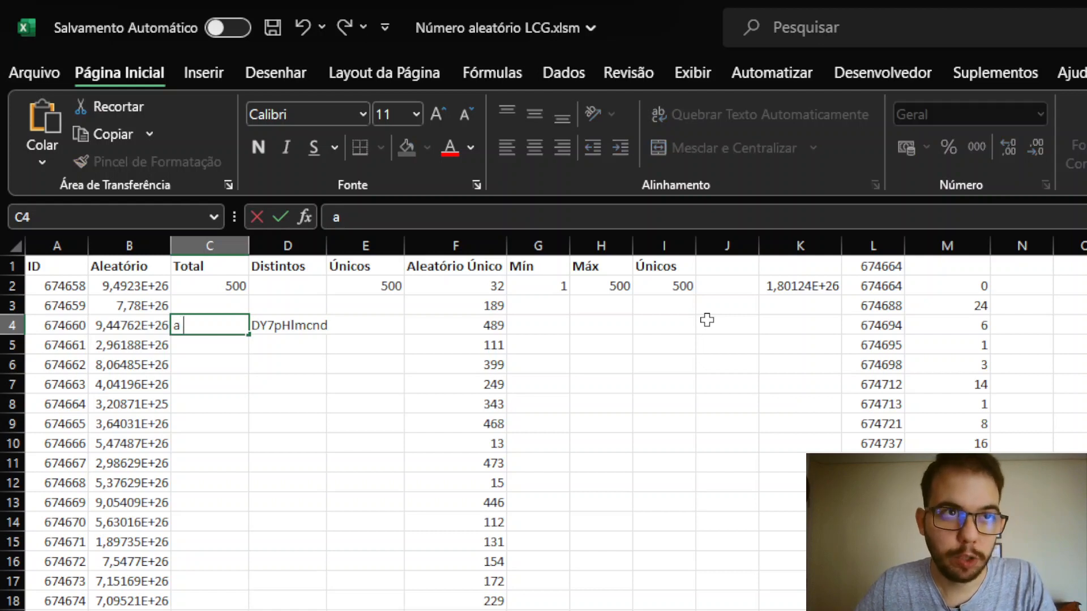
pyautogui.press('Return')
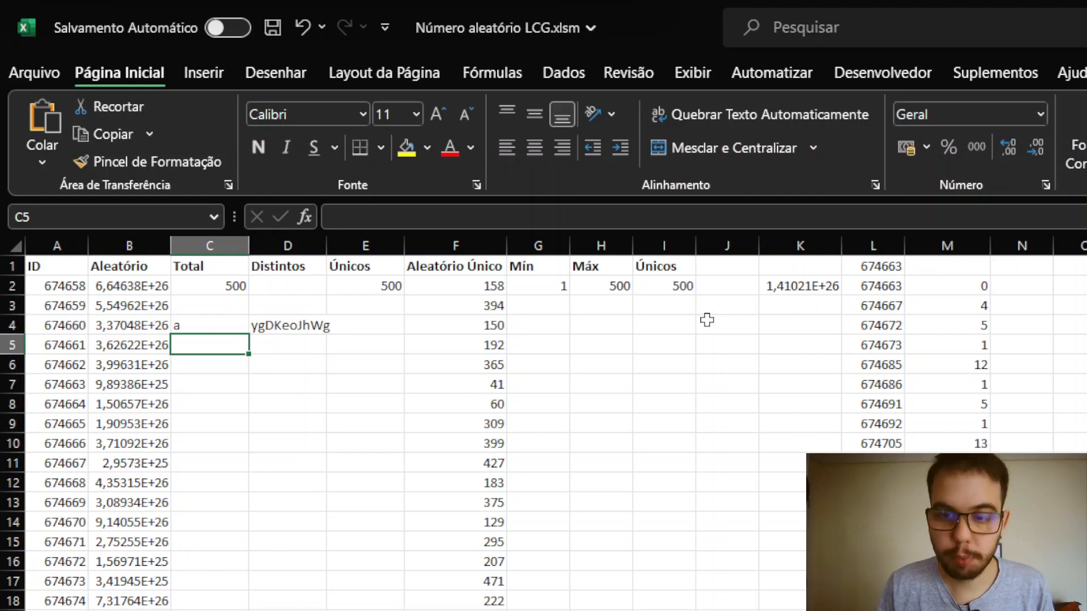
# Change the test text in C4 to f.
pyautogui.press('Up')
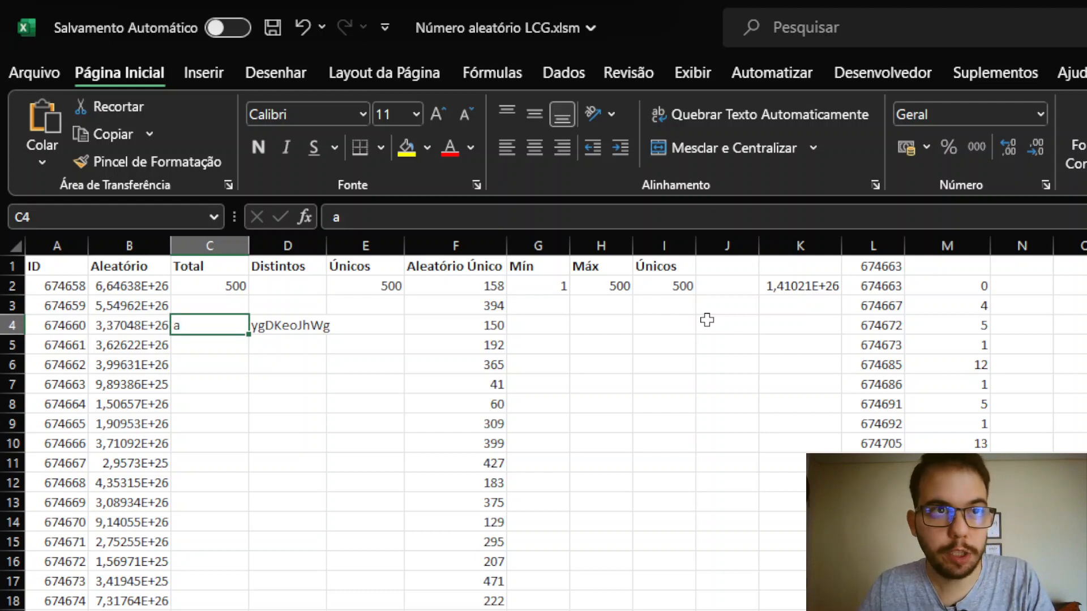
pyautogui.write('f')
pyautogui.press('Return')
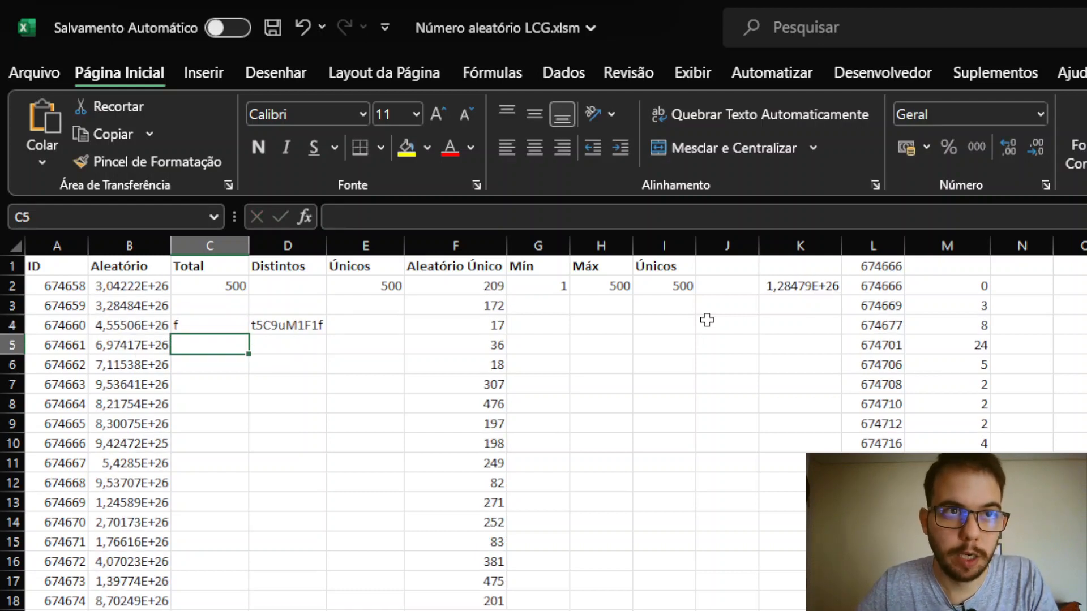
# Fill C4 with a long string of random letters and select its hash in D4.
pyautogui.press('Up')
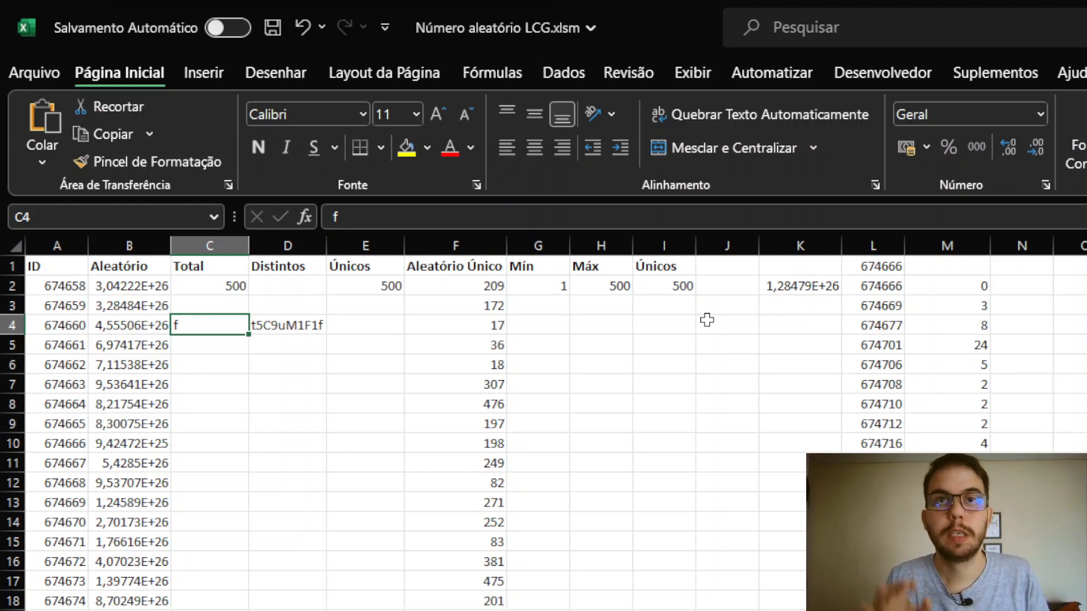
pyautogui.write('isdahfiudshaf')
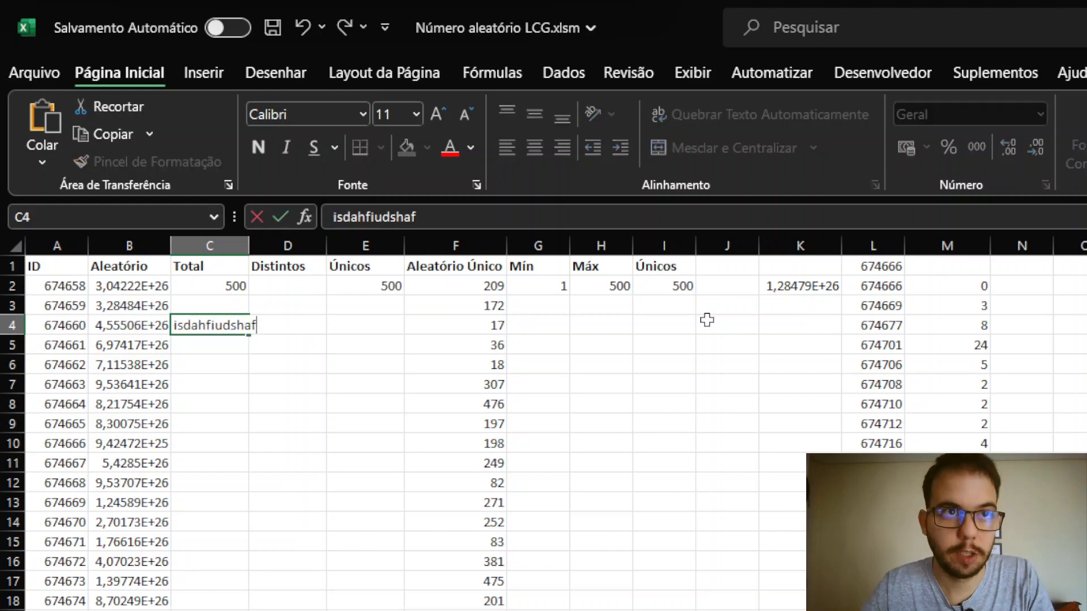
pyautogui.write('uisaduihfuiduahfiuoadshfuioadshfsdivnisdnivjafipunvievinearifvnefi')
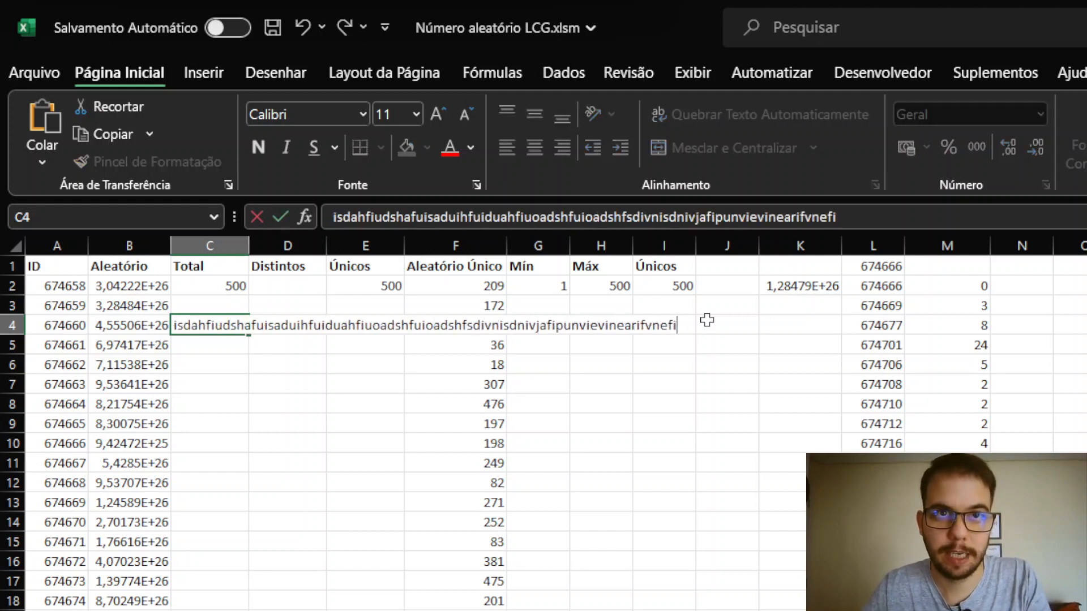
pyautogui.write('h iuh iuerh oieruh oiuerh iou')
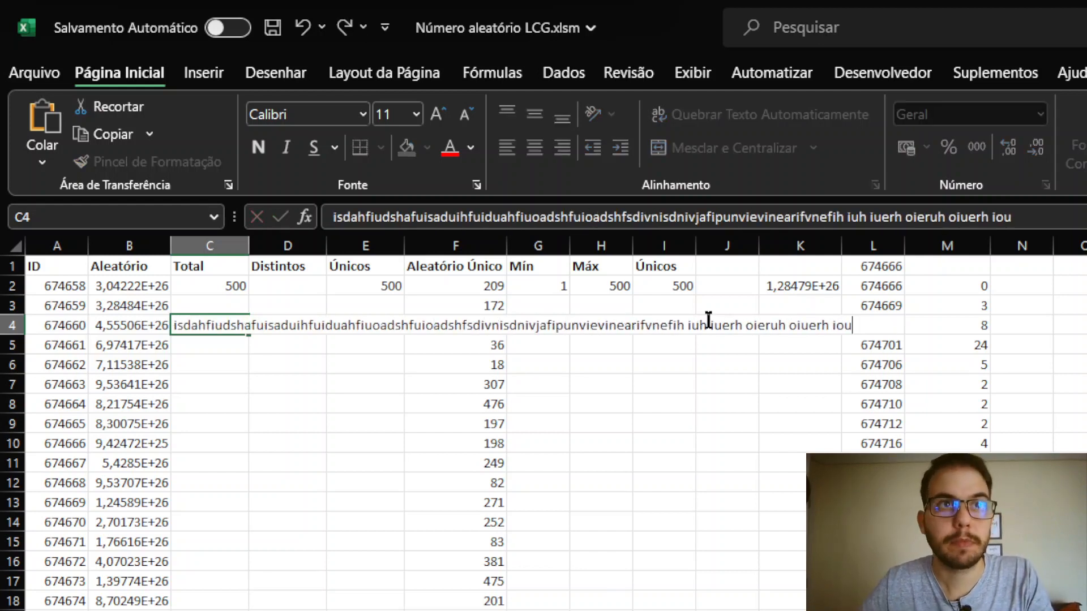
pyautogui.press('Return')
pyautogui.press('Up')
pyautogui.press('Right')
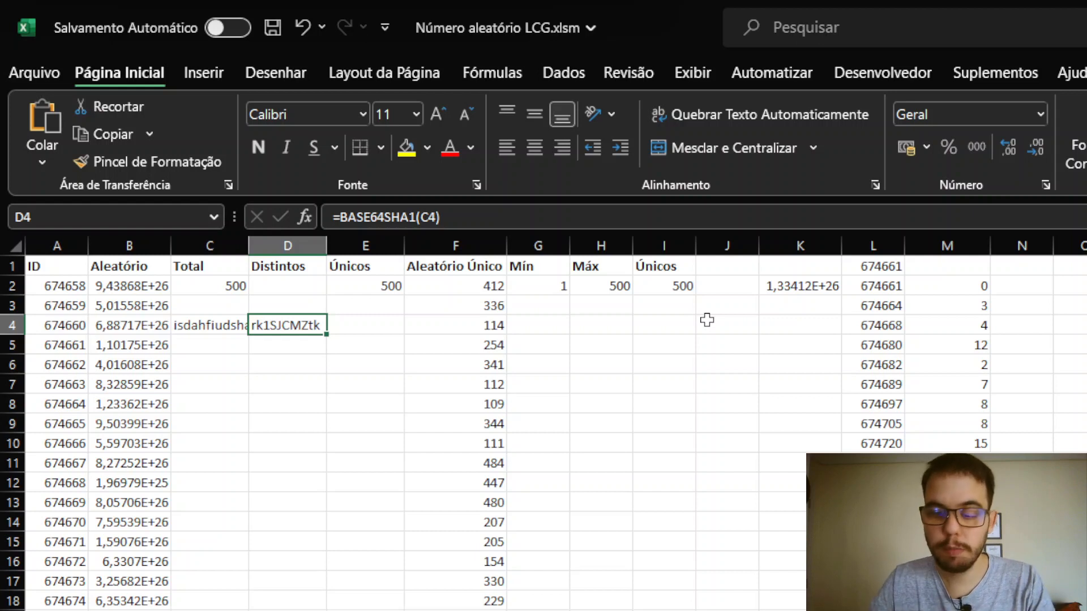
# Clear the test text from C4 and the BASE64SHA1 formula from D4.
pyautogui.press('Left')
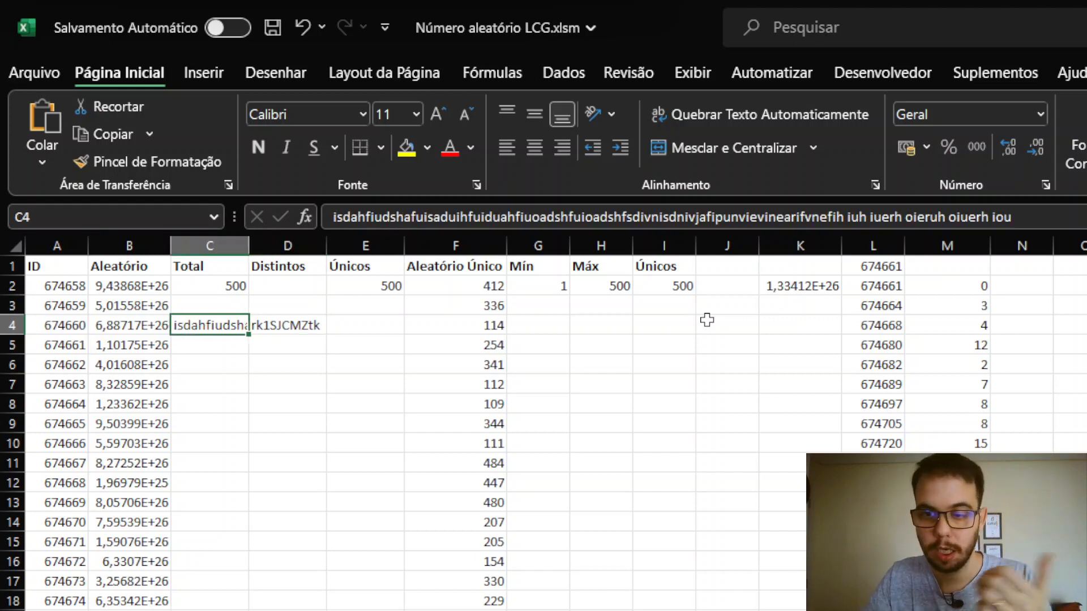
pyautogui.press('Delete')
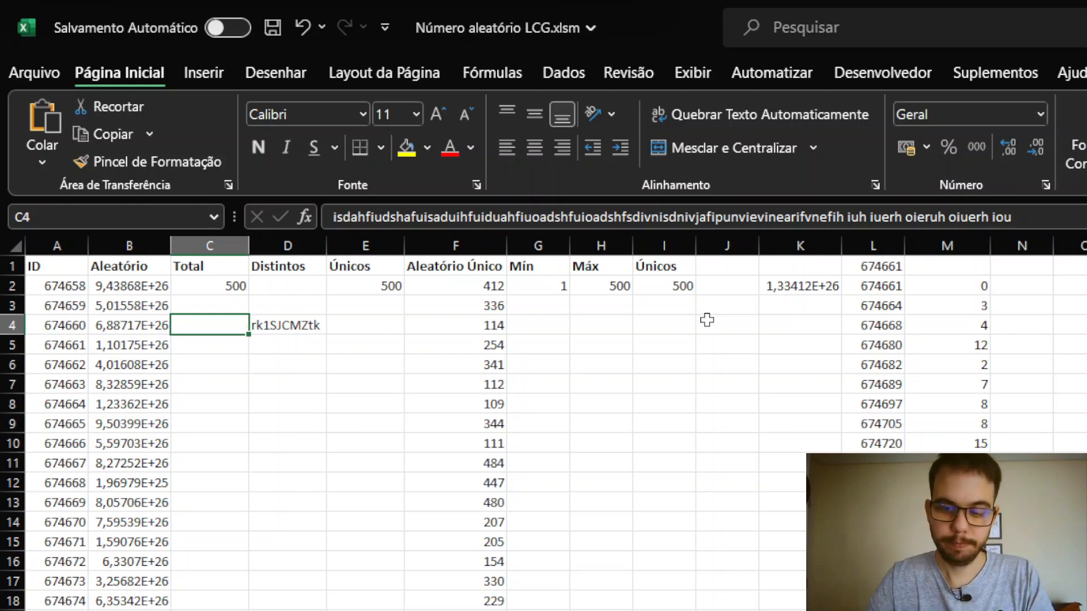
pyautogui.press('Right')
pyautogui.press('Delete')
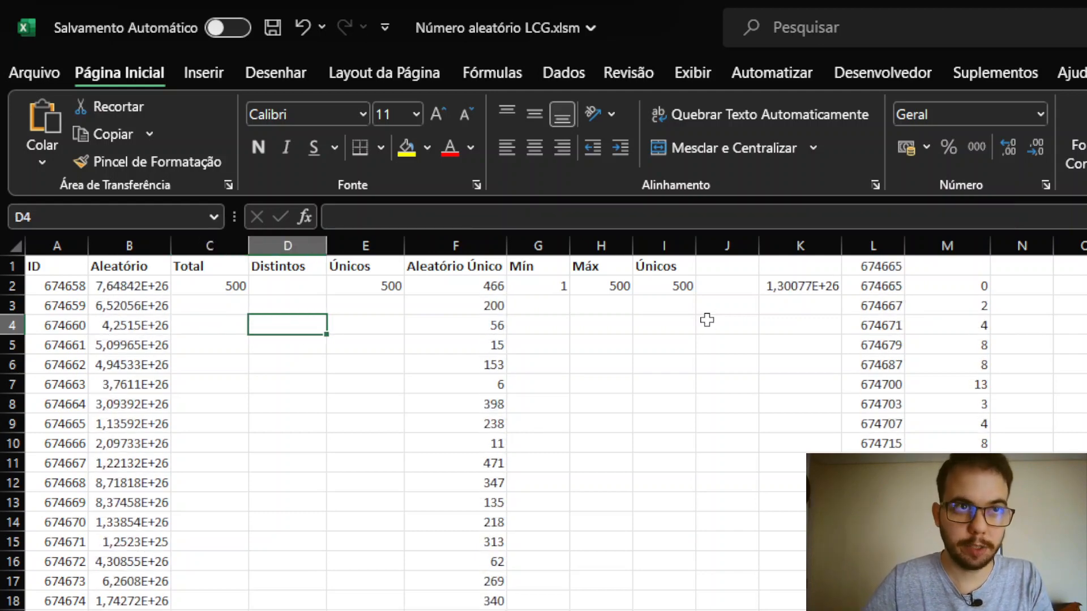
# Review the formulas behind the ID and Aleatório columns in A2 and B2.
pyautogui.press('Up')
pyautogui.press('Up')
pyautogui.press('Left')
pyautogui.press('Left')
pyautogui.press('Left')
pyautogui.press('F2')
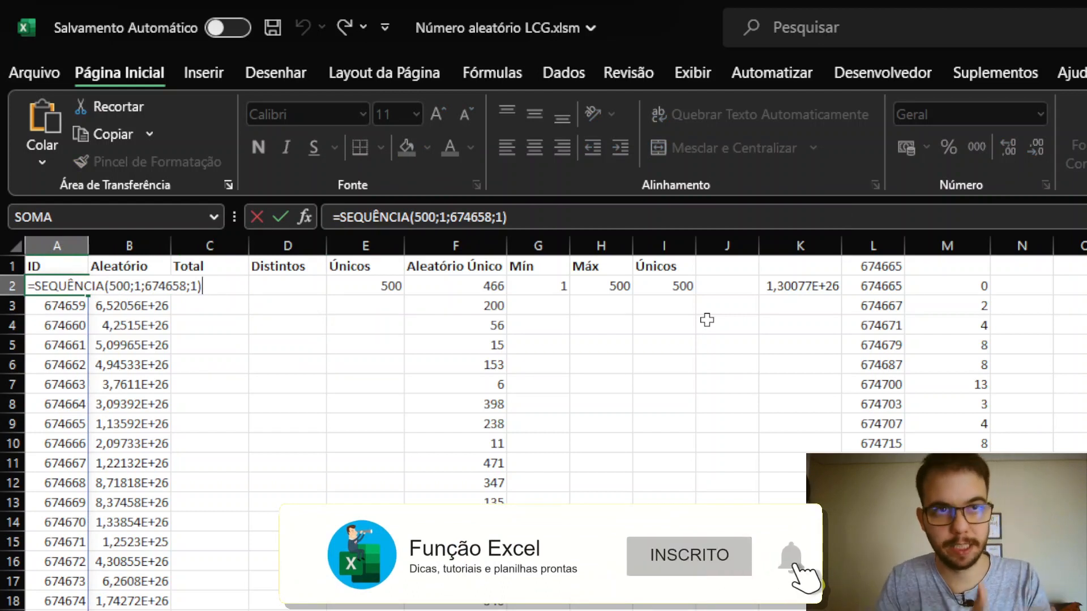
pyautogui.press('Tab')
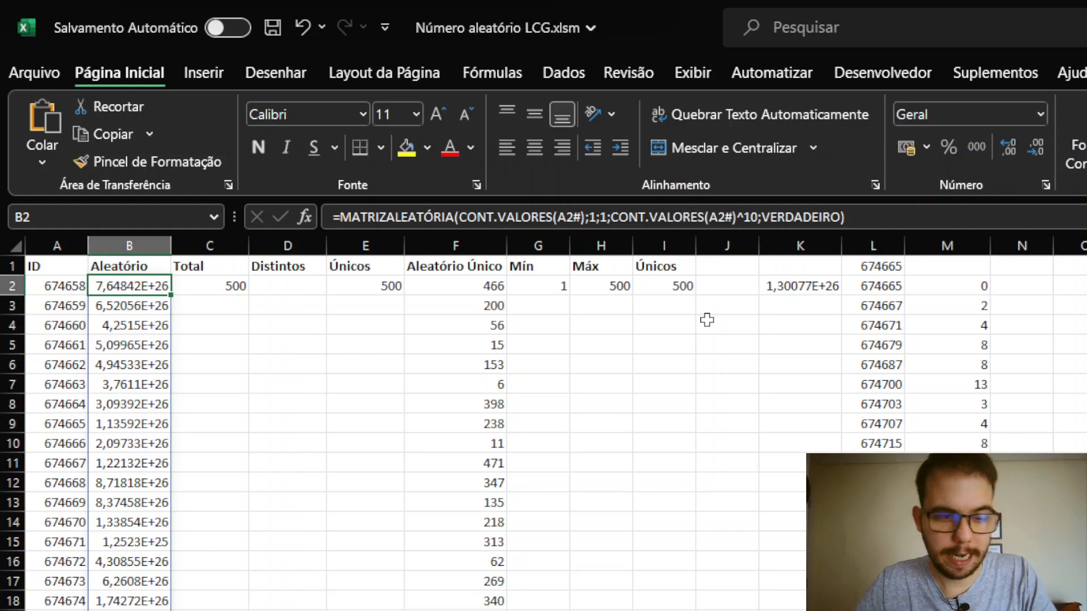
# Switch to the Exemplo 2 sheet and inspect the SHA1 formula in B2.
pyautogui.hotkey('ctrl', 'pagedown')
pyautogui.press('Left')
pyautogui.press('Left')
pyautogui.press('Left')
pyautogui.press('Left')
pyautogui.press('Up')
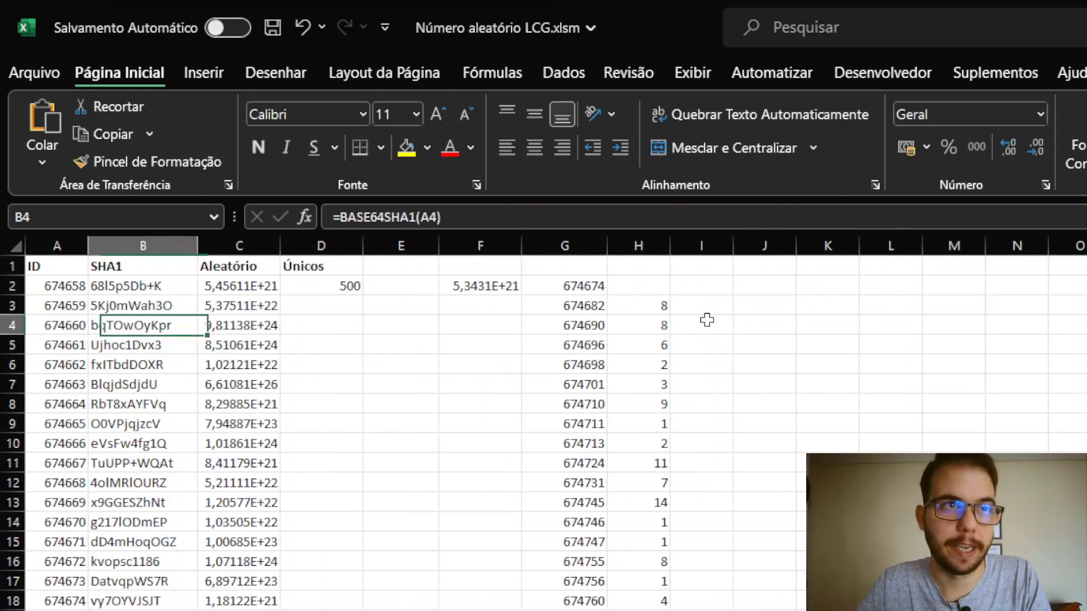
pyautogui.press('Left')
pyautogui.press('Up')
pyautogui.press('Up')
pyautogui.press('Right')
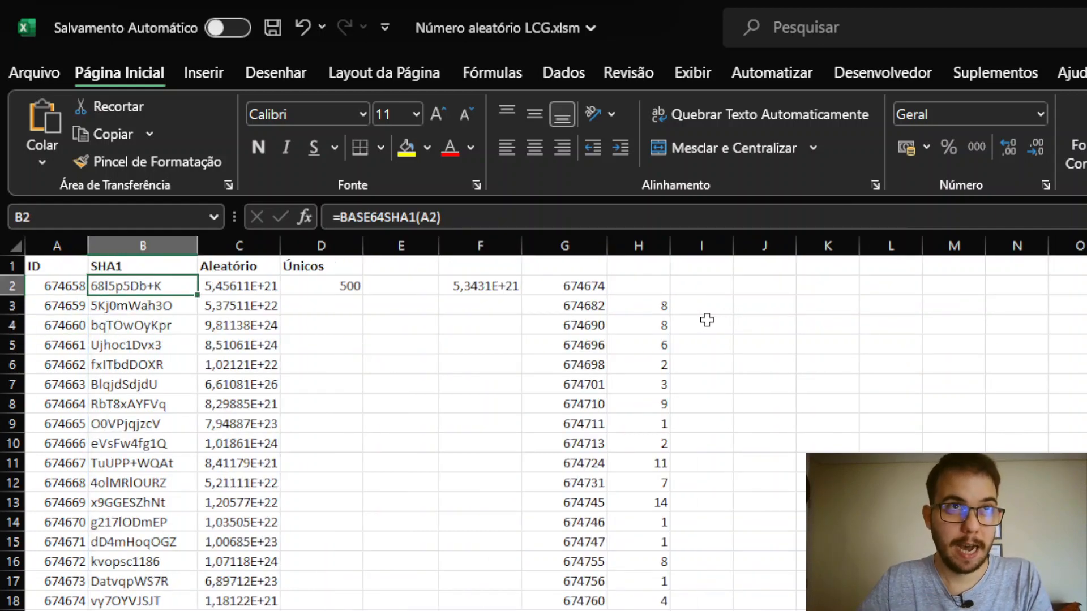
# Try hashing the whole spilled ID range from B2 with =BASE64SHA1(A2#).
pyautogui.press('F2')
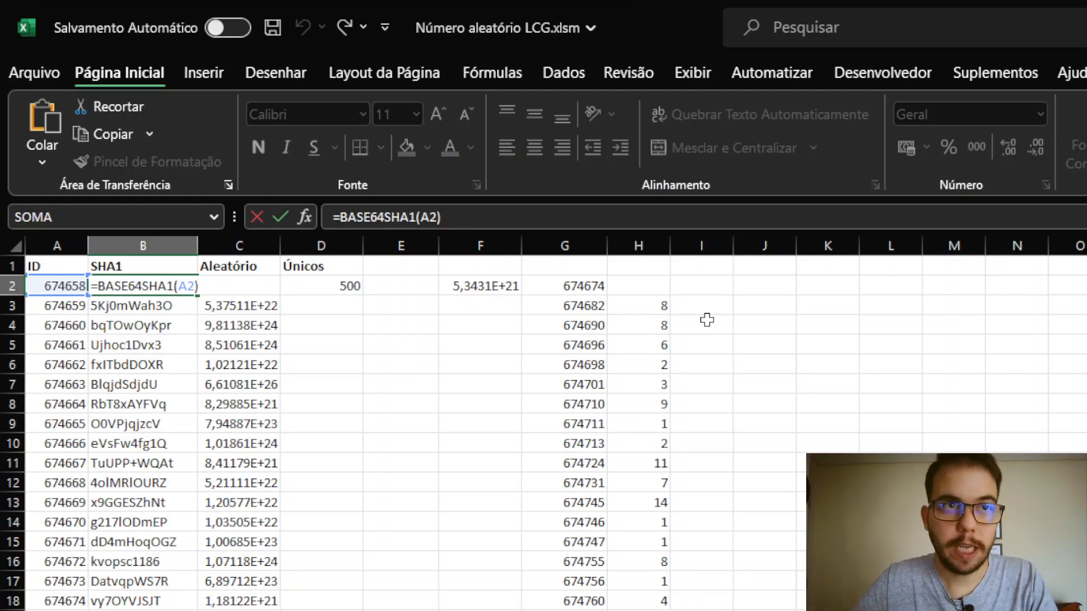
pyautogui.press('Left')
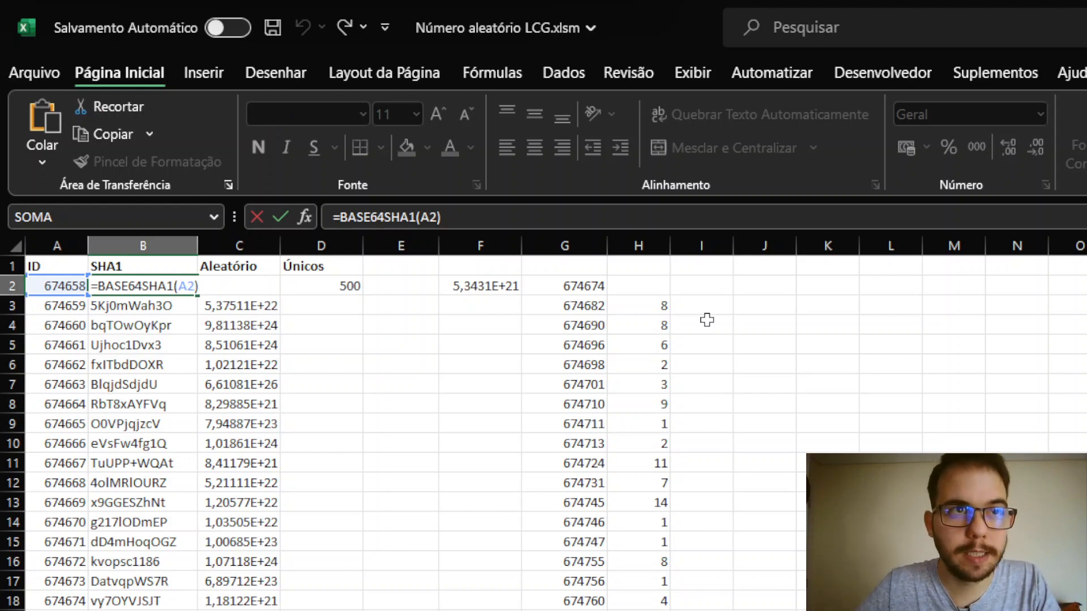
pyautogui.write('#')
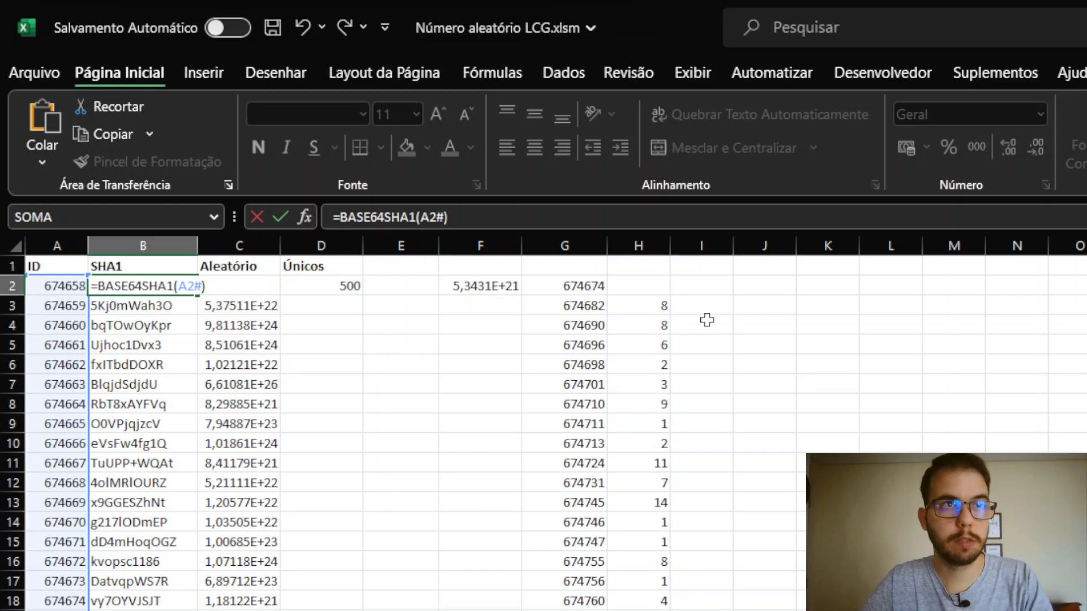
pyautogui.press('Return')
# Clear the SHA1 formulas from B3 to the end of the column and return to B2.
pyautogui.hotkey('ctrl', 'shift', 'Down')
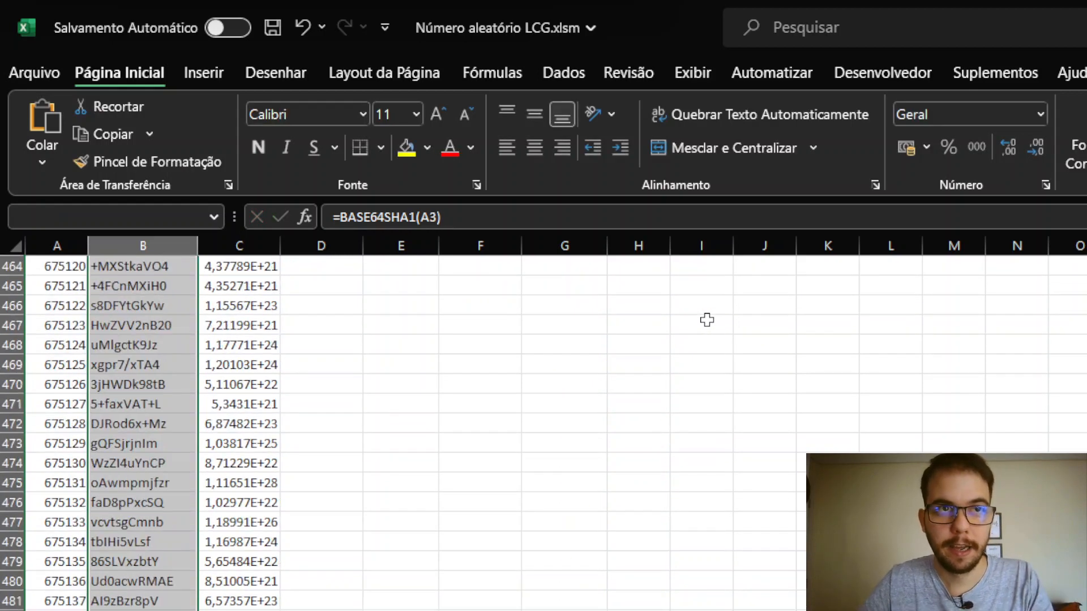
pyautogui.press('Delete')
pyautogui.press('Up')
pyautogui.press('Up')
pyautogui.press('Down')
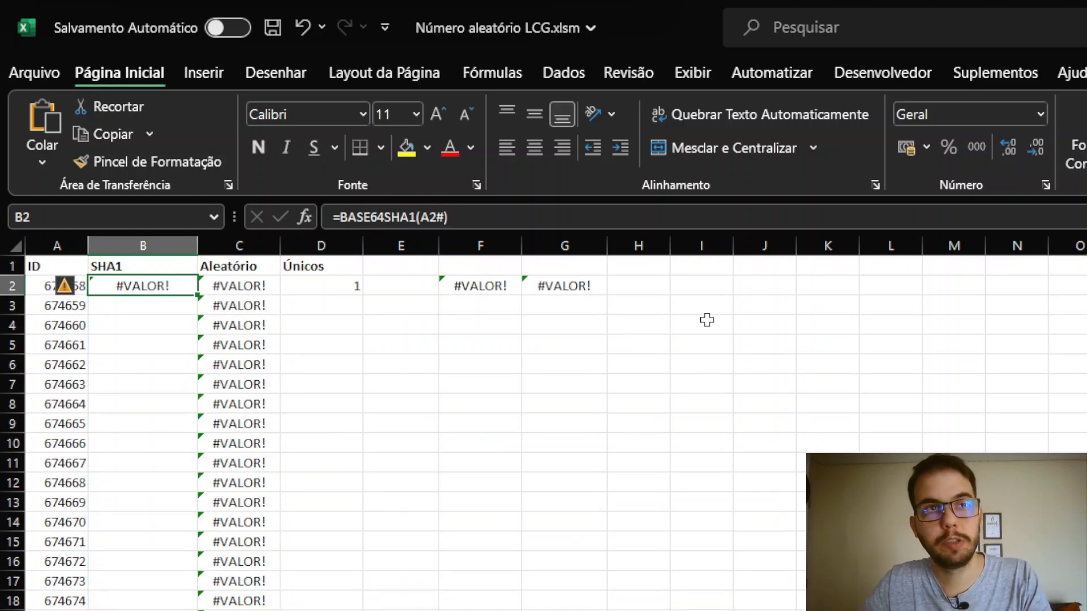
# Restore the formula in B2 to =BASE64SHA1(A2), referencing only the single ID cell.
pyautogui.press('F2')
pyautogui.press('Left')
pyautogui.press('BackSpace')
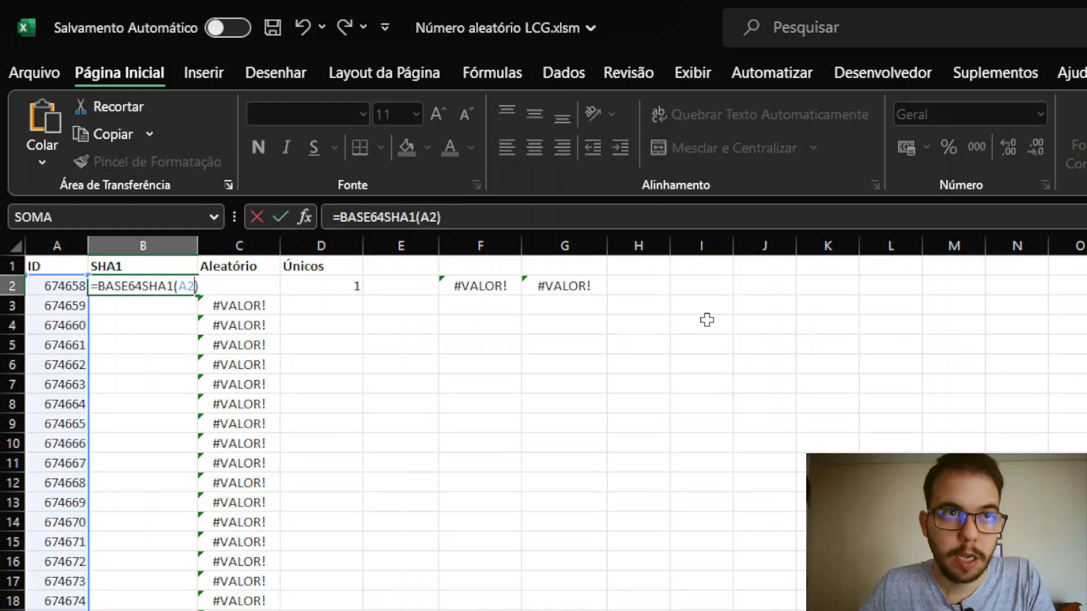
pyautogui.press('Return')
pyautogui.press('Up')
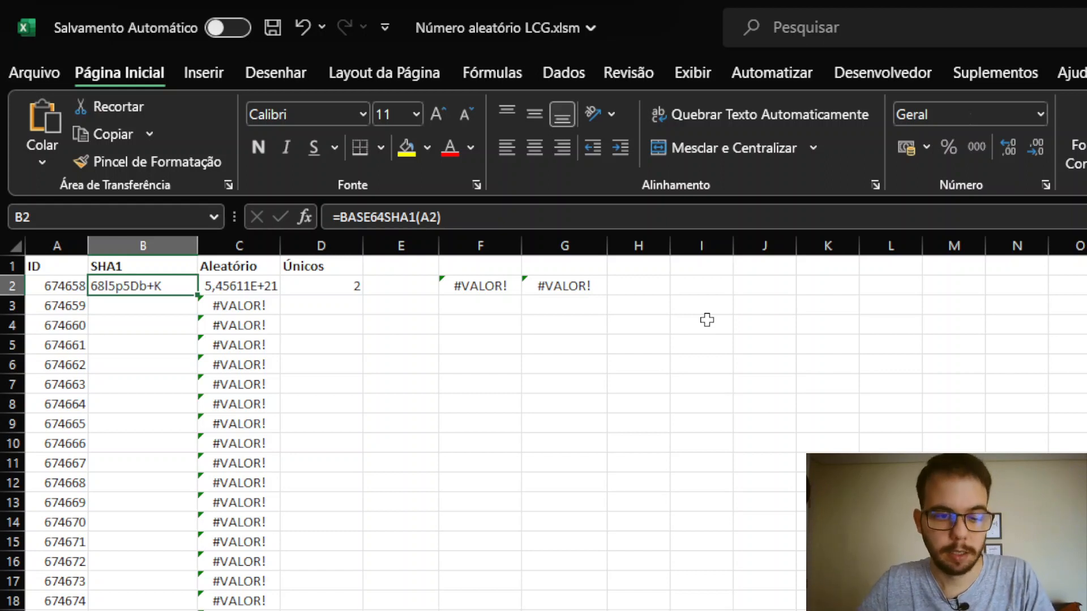
# Fill the BASE64SHA1 formula from B2 down the SHA1 column to the last ID row.
pyautogui.press('Left')
pyautogui.hotkey('ctrl', 'Down')
pyautogui.press('Right')
pyautogui.hotkey('ctrl', 'shift', 'Up')
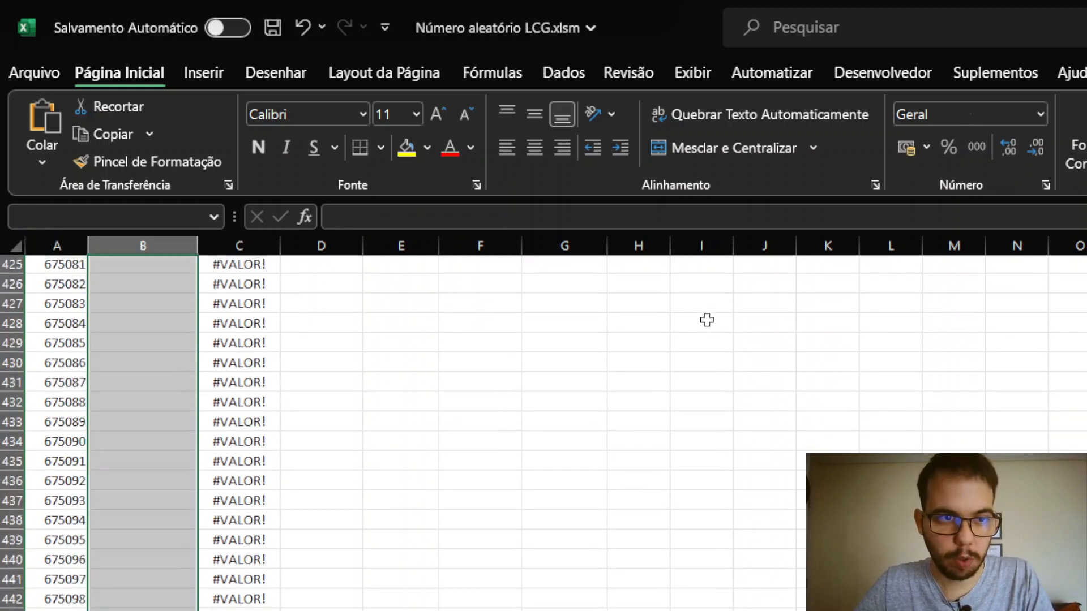
pyautogui.hotkey('ctrl', 'v')
pyautogui.press('Escape')
pyautogui.hotkey('ctrl', 'Up')
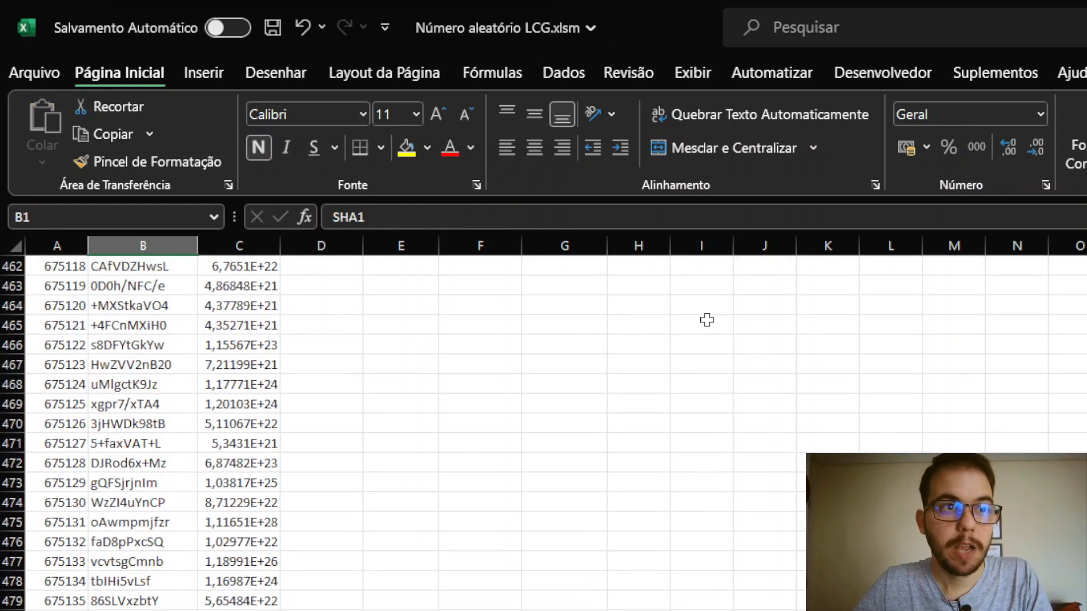
pyautogui.press('Down')
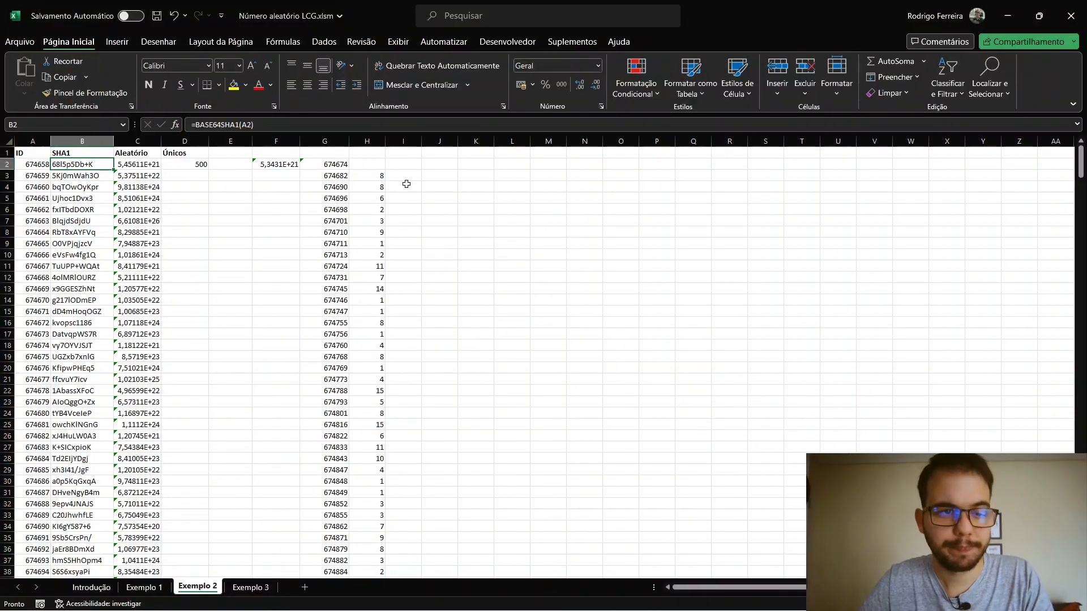
# Change the ID formula in A2 to =SEQUÊNCIA(500000;1;674658;1).
pyautogui.press('Left')
pyautogui.press('F2')
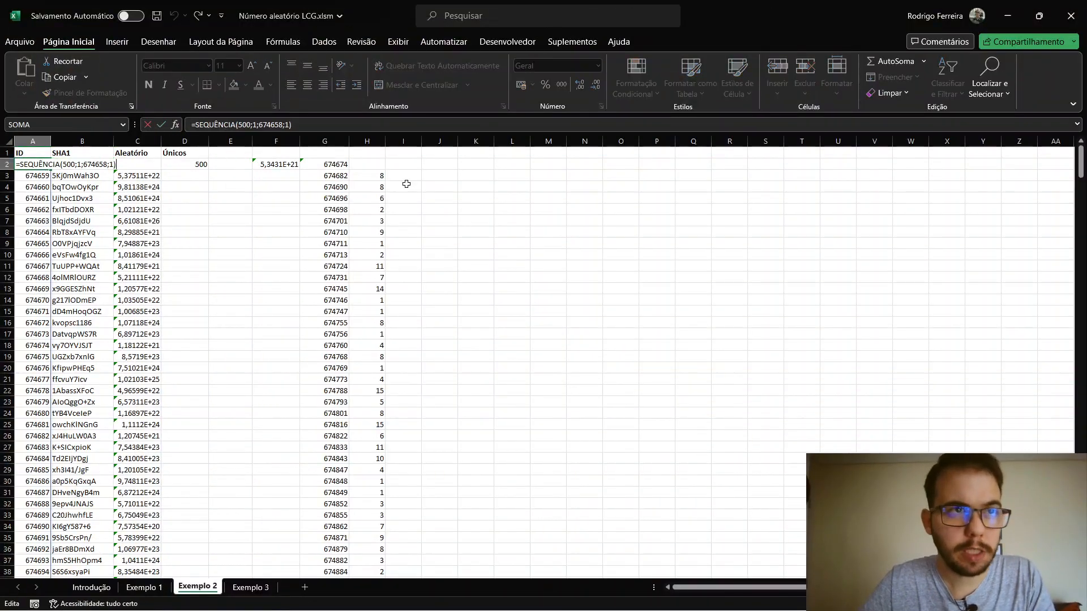
pyautogui.press('Left')
pyautogui.press('Left')
pyautogui.press('Left')
pyautogui.press('Left')
pyautogui.press('Left')
pyautogui.press('Left')
pyautogui.press('Left')
pyautogui.press('Left')
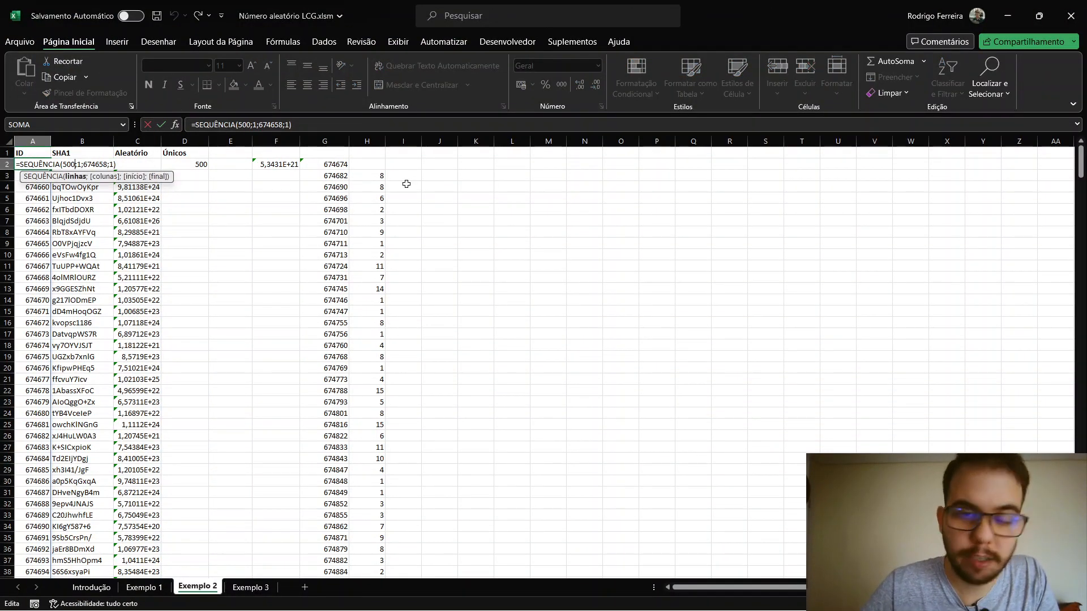
pyautogui.write('0')
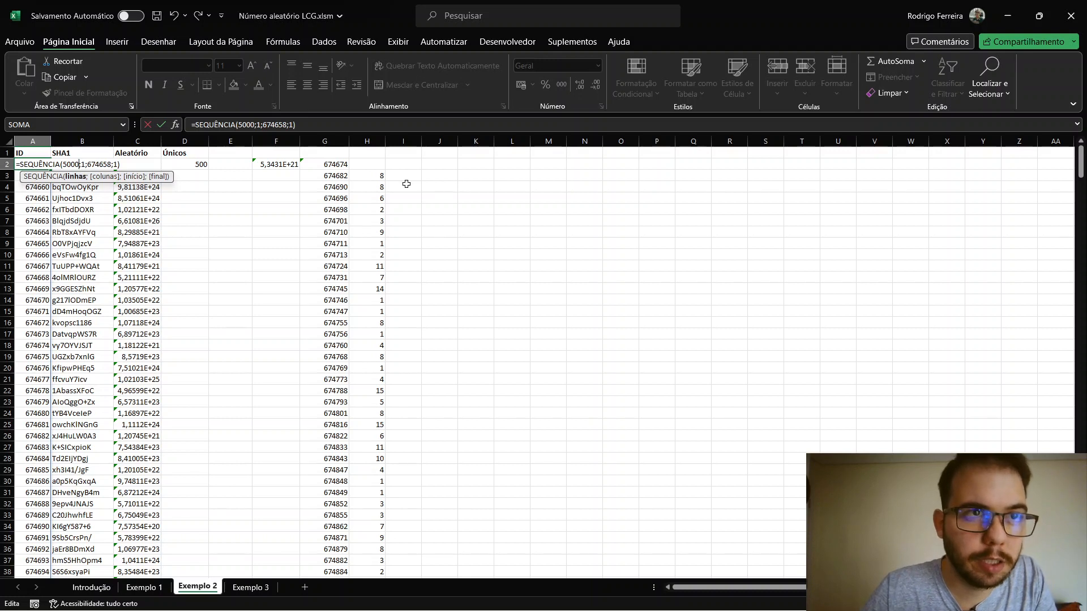
pyautogui.write('00')
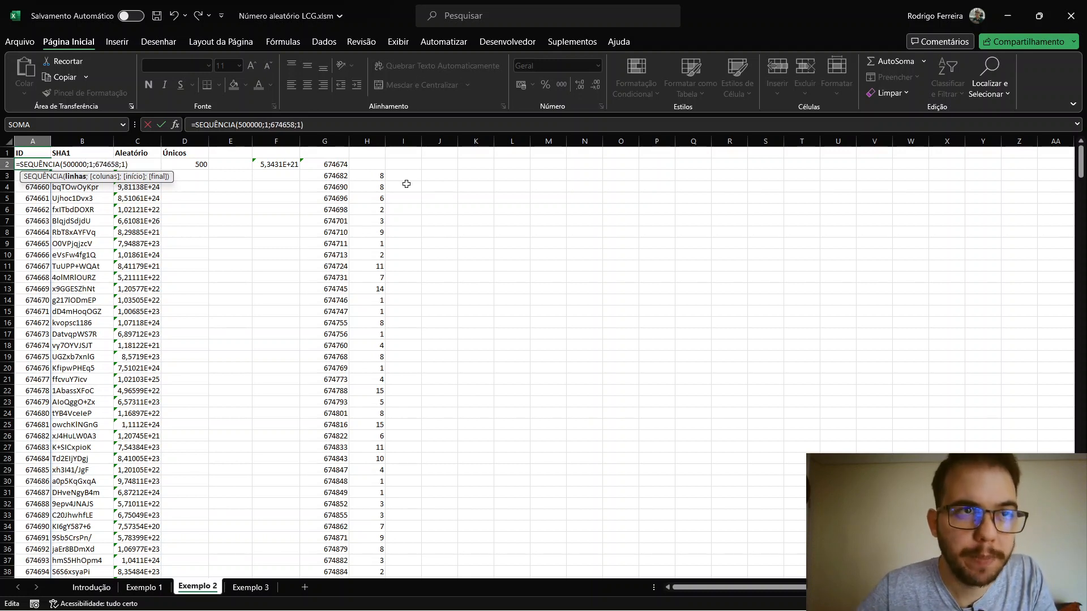
pyautogui.hotkey('shift', 'Left')
pyautogui.hotkey('shift', 'Left')
pyautogui.hotkey('shift', 'Left')
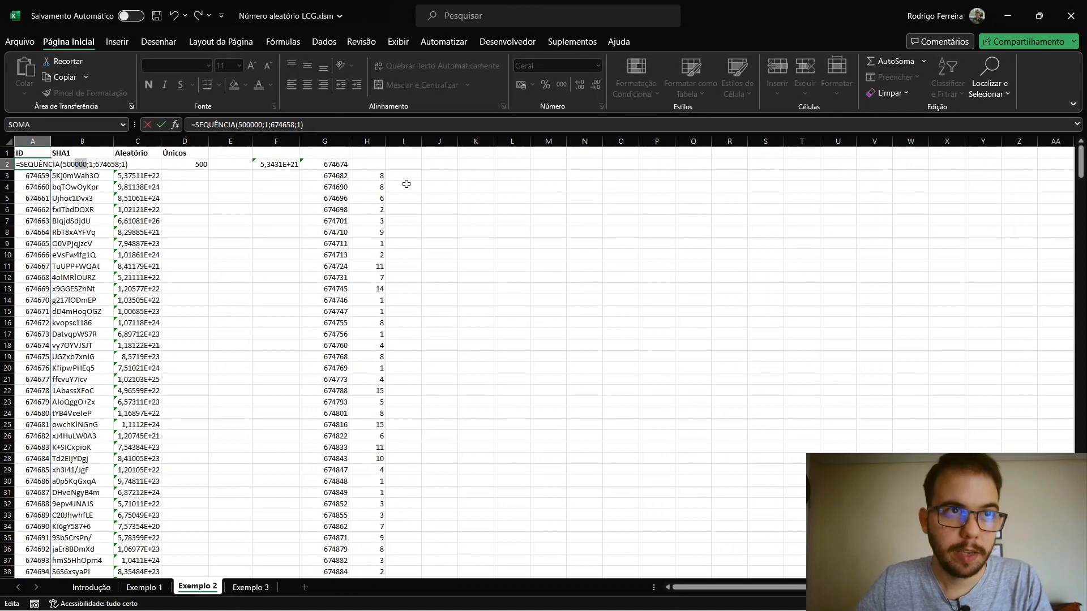
pyautogui.press('Return')
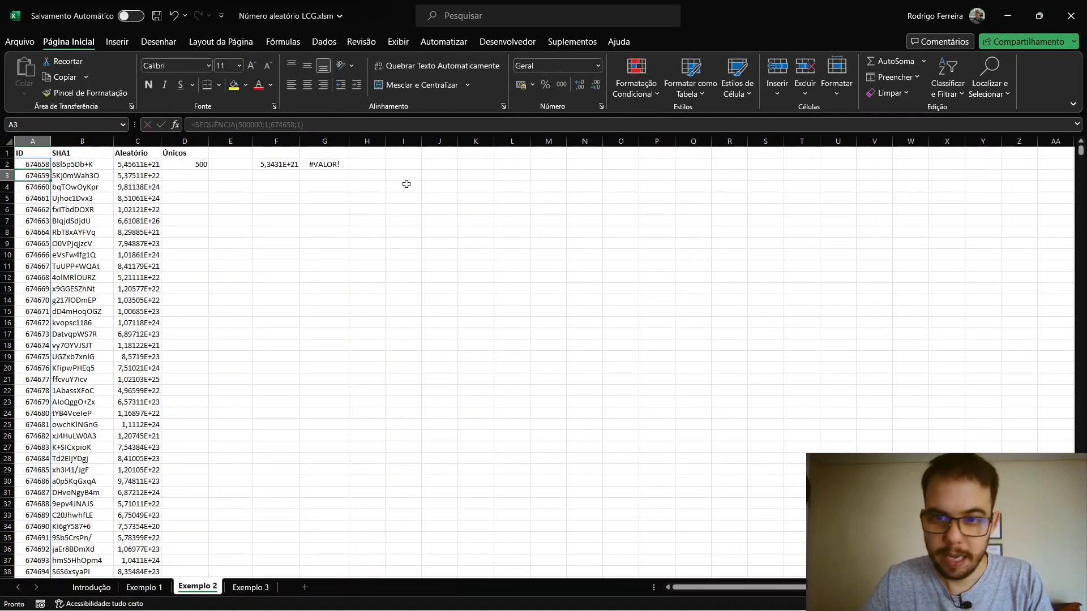
# Copy the BASE64SHA1 formula from B501 down to B500001, accepting the large operation, and check a hash near the end.
pyautogui.click(80, 221)
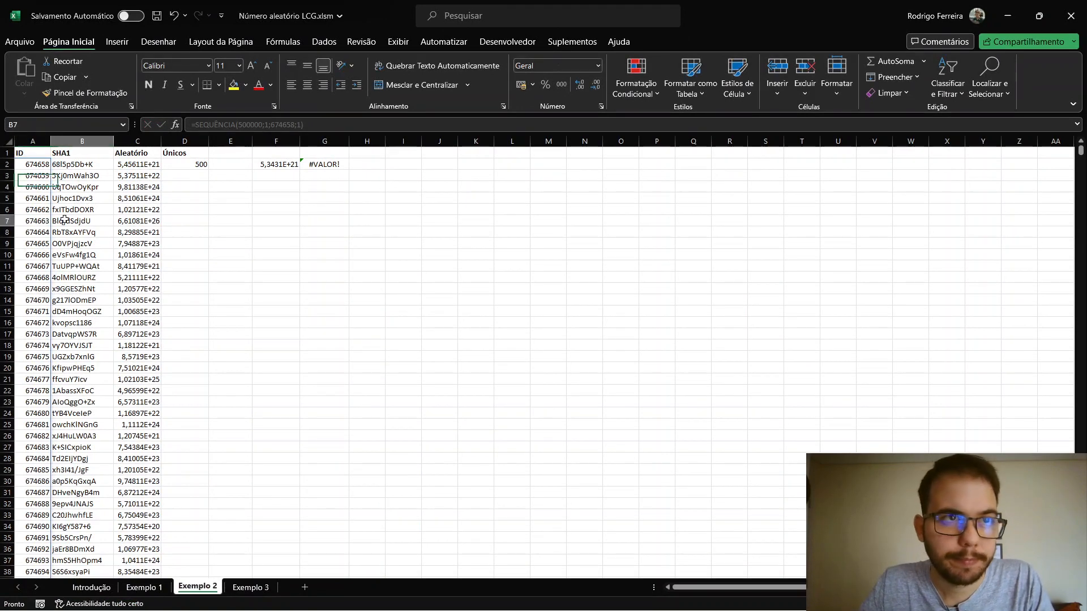
pyautogui.hotkey('ctrl', 'Down')
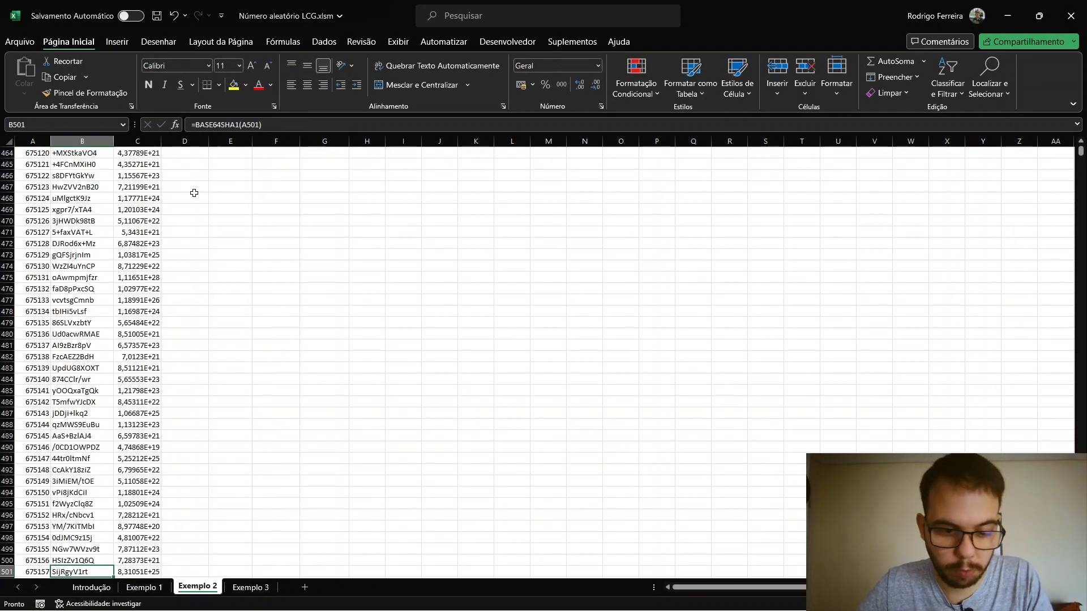
pyautogui.hotkey('ctrl', 'c')
pyautogui.hotkey('ctrl', 'shift', 'Down')
pyautogui.hotkey('ctrl', 'BackSpace')
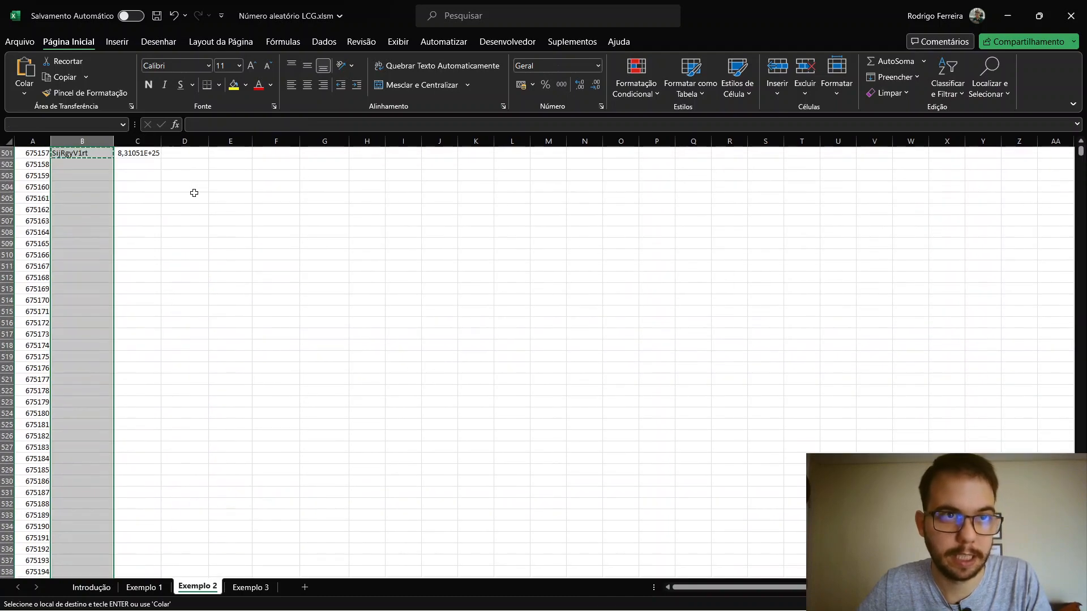
pyautogui.press('Return')
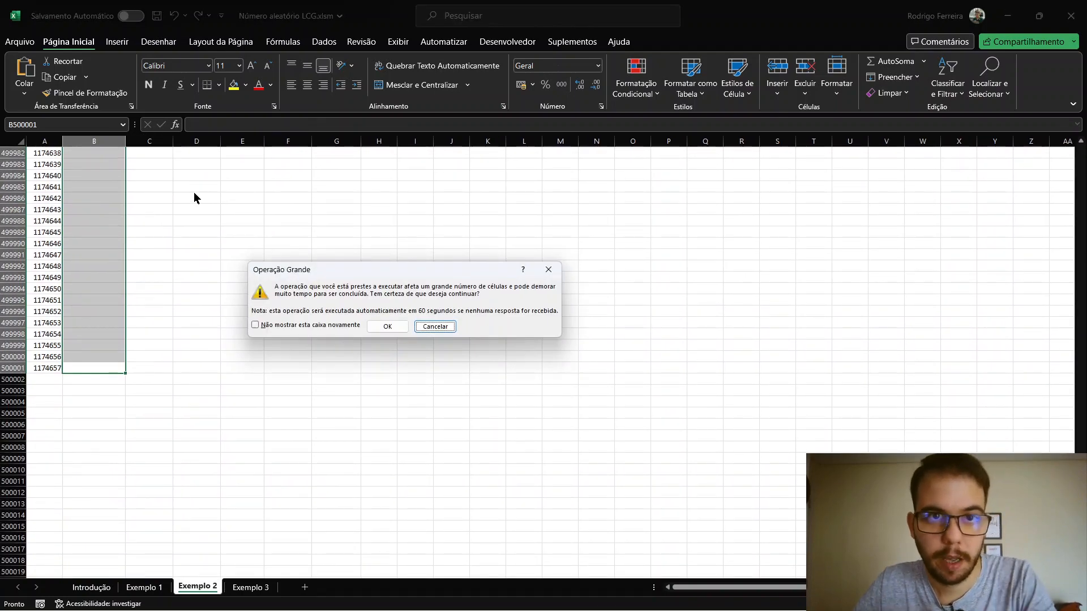
pyautogui.press('Left')
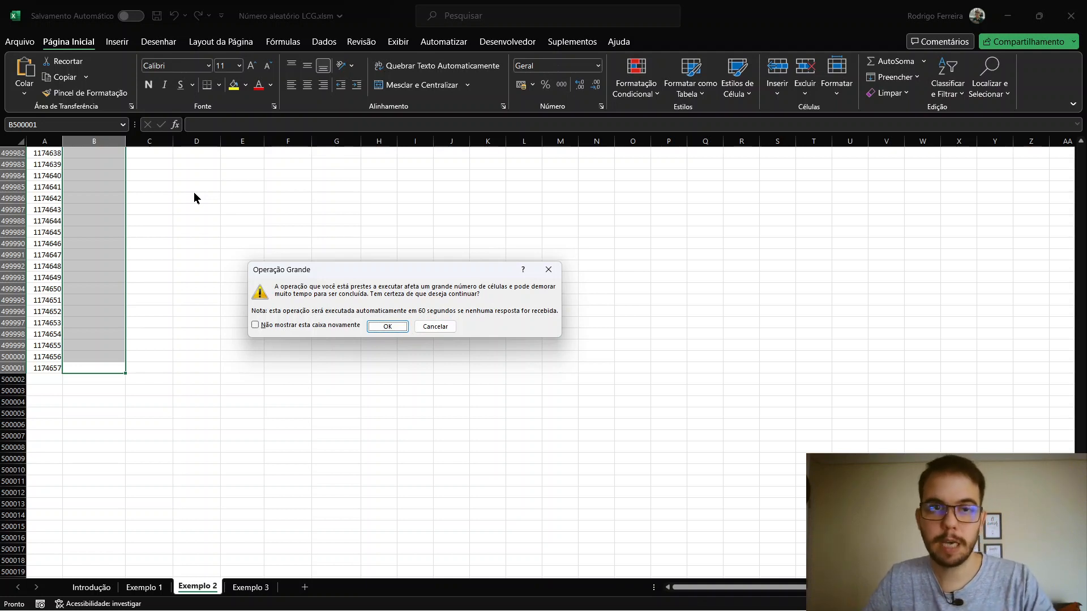
pyautogui.press('Return')
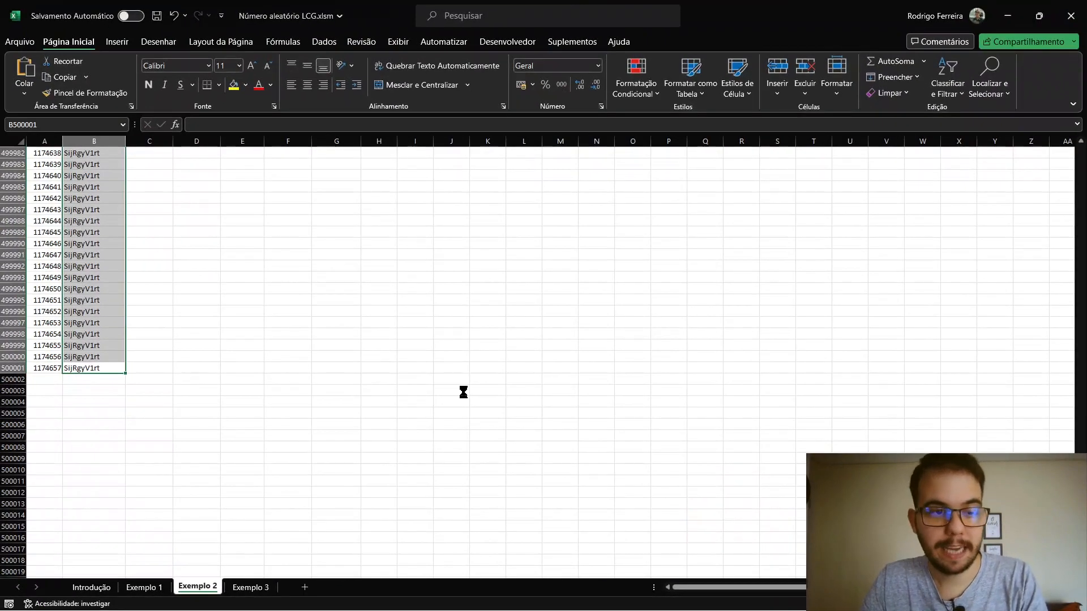
pyautogui.click(227, 345)
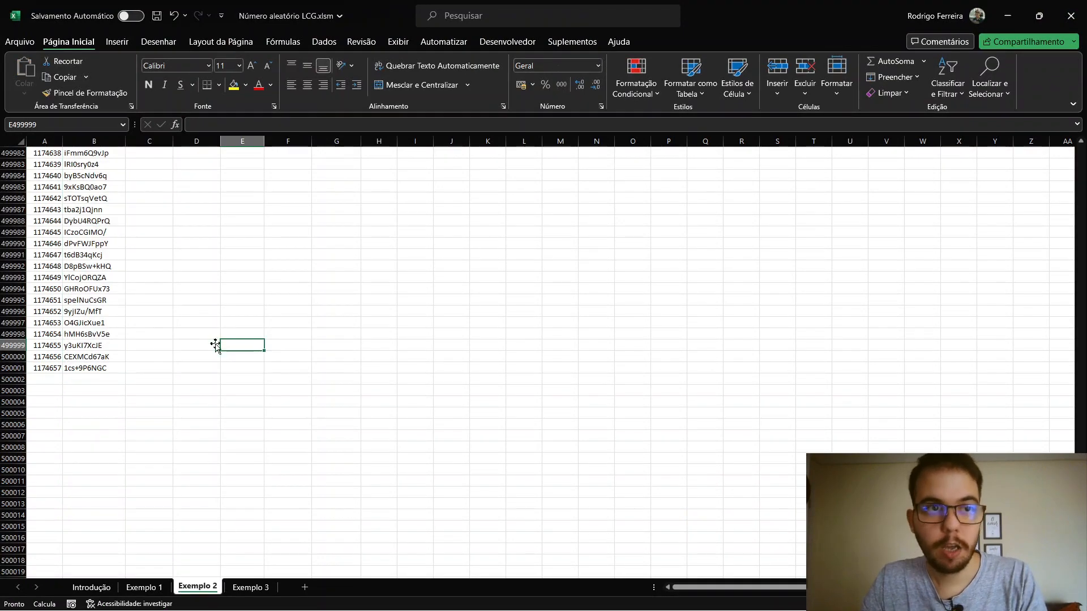
pyautogui.click(123, 345)
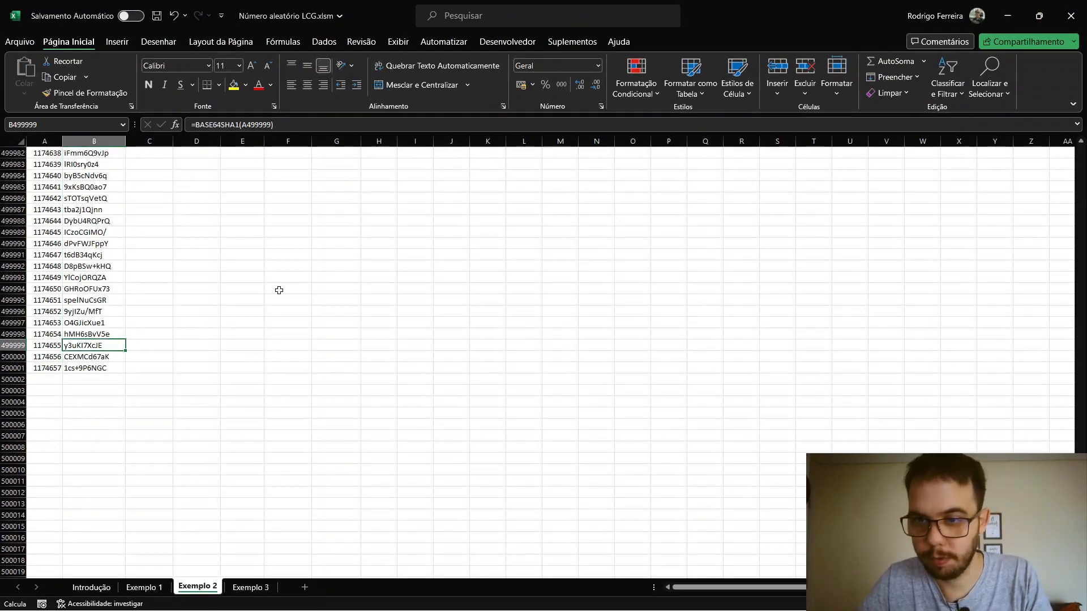
# Reduce the ID sequence in A2 to 500 rows with =SEQUÊNCIA(500;1;674658;1).
pyautogui.hotkey('ctrl', 'Home')
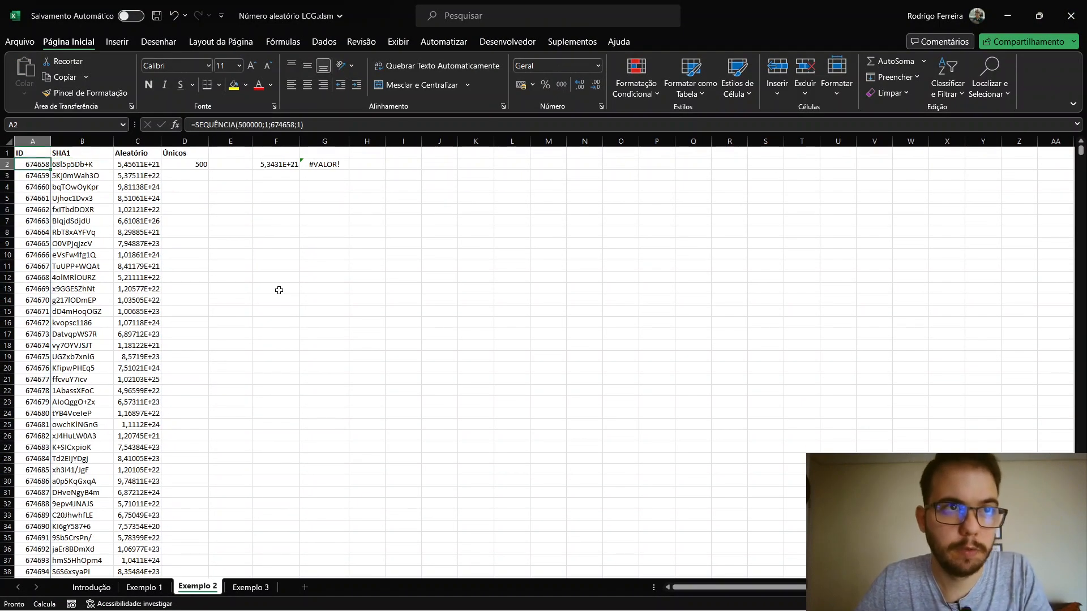
pyautogui.press('F2')
pyautogui.press('Left')
pyautogui.press('Left')
pyautogui.press('Left')
pyautogui.press('Left')
pyautogui.press('Left')
pyautogui.press('Left')
pyautogui.press('Left')
pyautogui.press('Left')
pyautogui.press('Left')
pyautogui.press('Left')
pyautogui.press('Left')
pyautogui.press('Left')
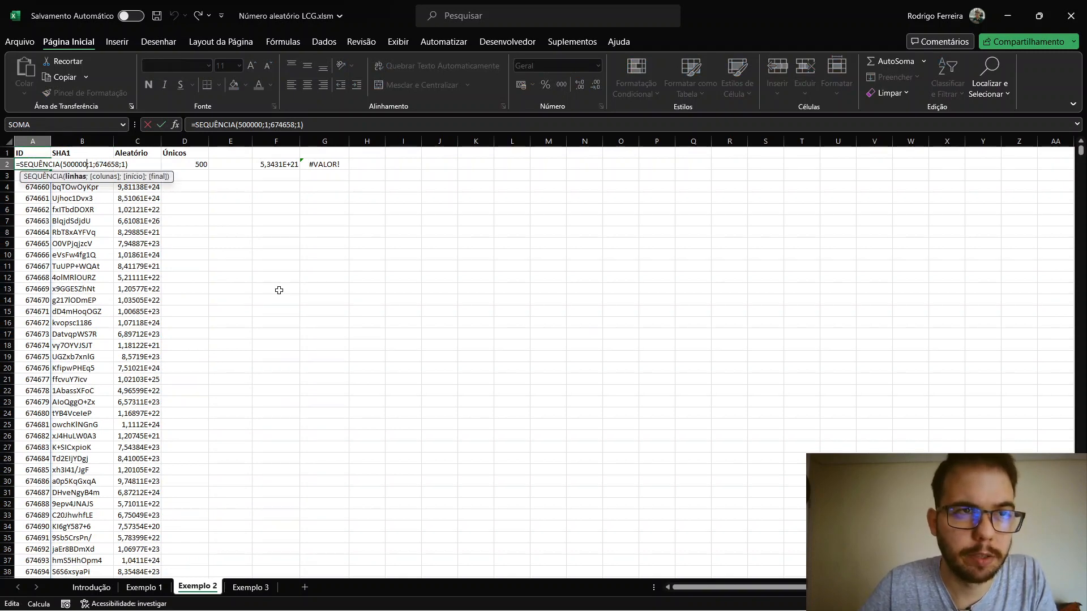
pyautogui.press('BackSpace')
pyautogui.press('BackSpace')
pyautogui.press('BackSpace')
pyautogui.hotkey('ctrl', 'Return')
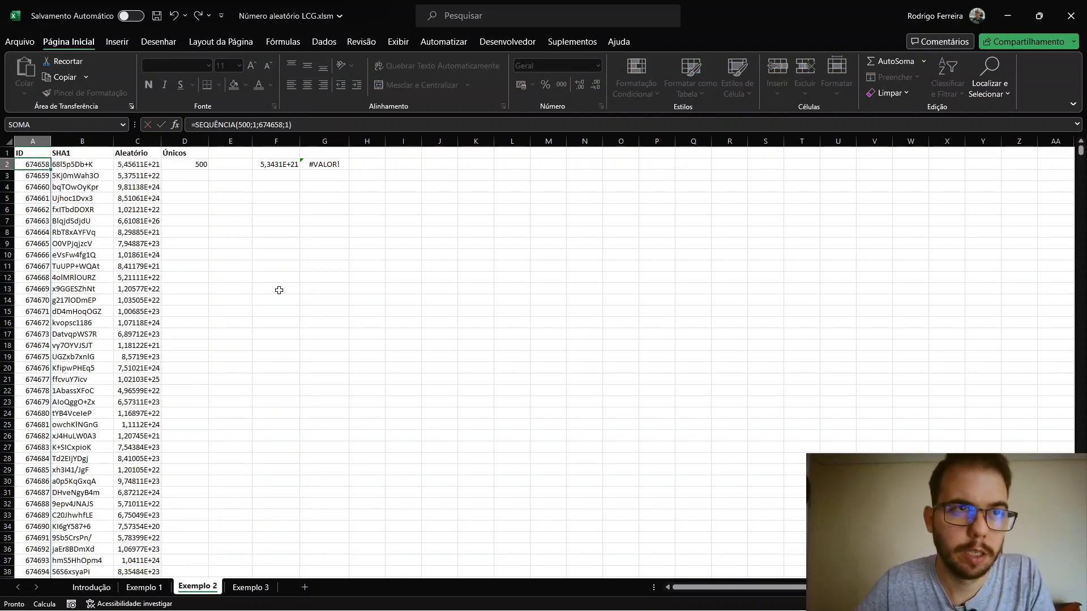
# Delete the surplus rows with SHA1 formulas from row 502 downward and return to B2.
pyautogui.press('Down')
pyautogui.press('Right')
pyautogui.press('Left')
pyautogui.hotkey('ctrl', 'Down')
pyautogui.press('Right')
pyautogui.press('Down')
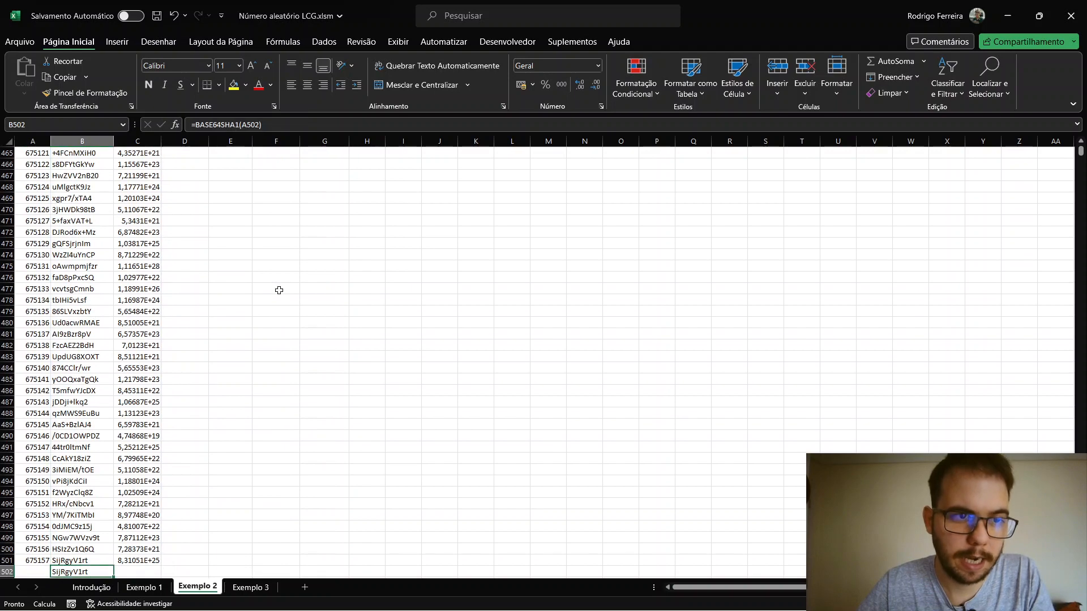
pyautogui.hotkey('ctrl', 'shift', 'Down')
pyautogui.hotkey('shift', 'space')
pyautogui.hotkey('ctrl', '-')
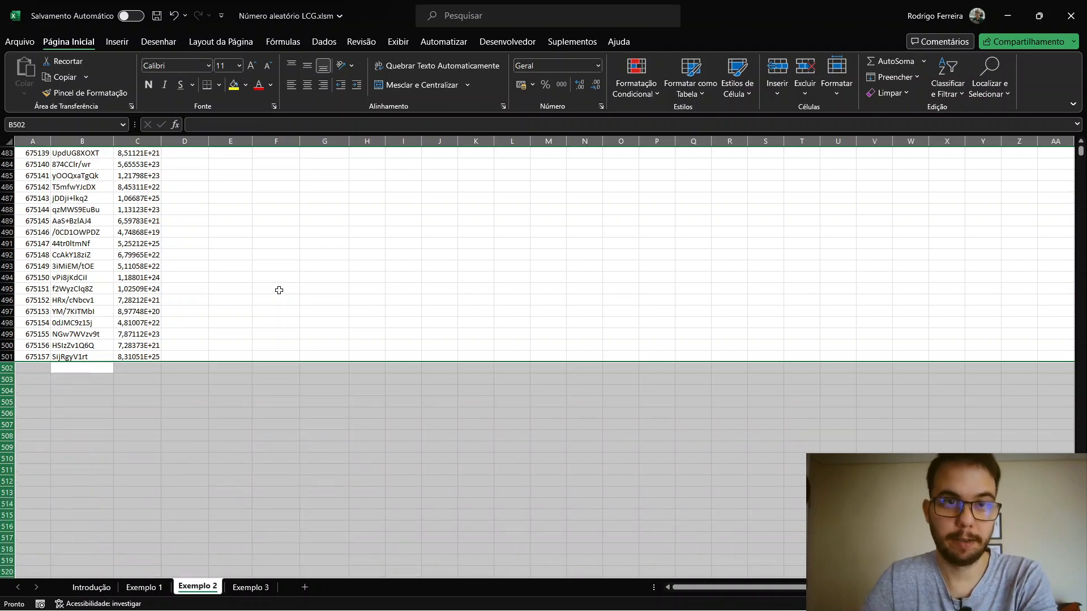
pyautogui.press('Up')
pyautogui.press('Up')
pyautogui.hotkey('ctrl', 'Up')
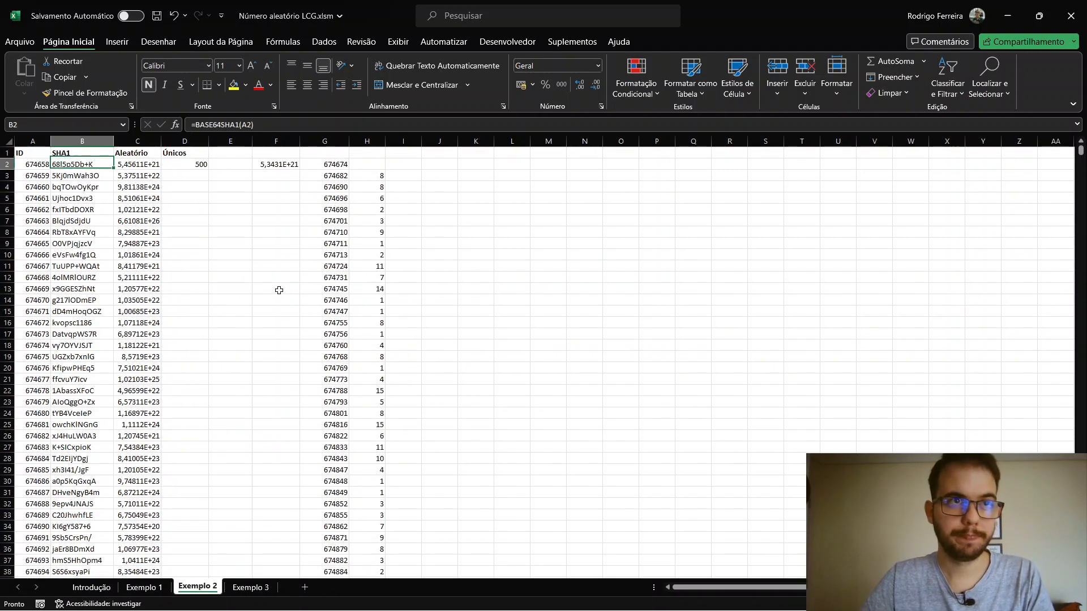
pyautogui.press('Down')
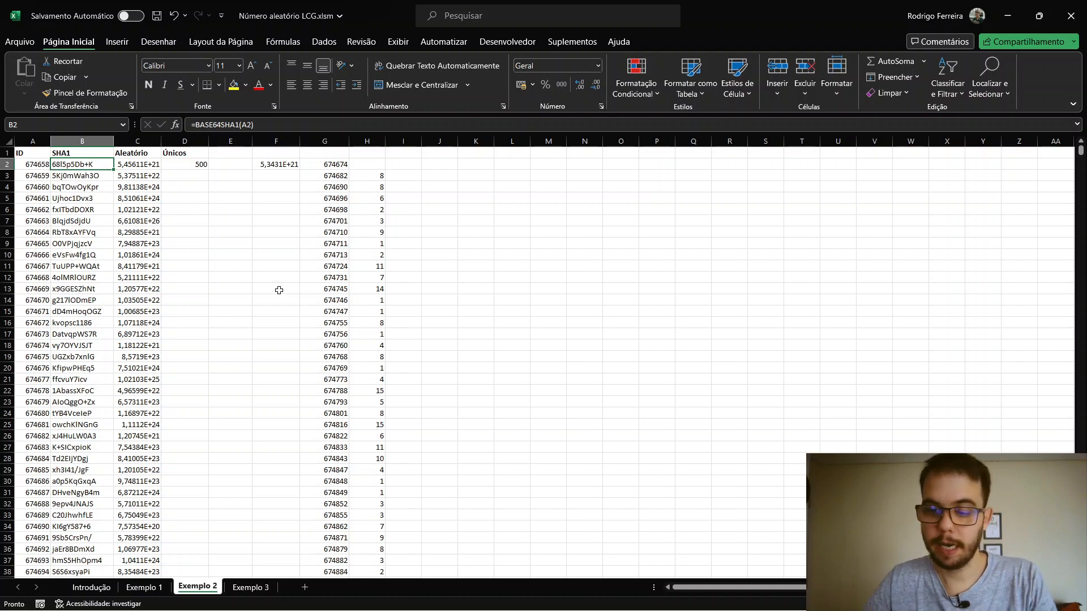
# Review the 15% MENOR threshold formula in F2 and the hash-to-number conversion formula in C2.
pyautogui.press('Right')
pyautogui.press('Right')
pyautogui.press('Right')
pyautogui.press('Right')
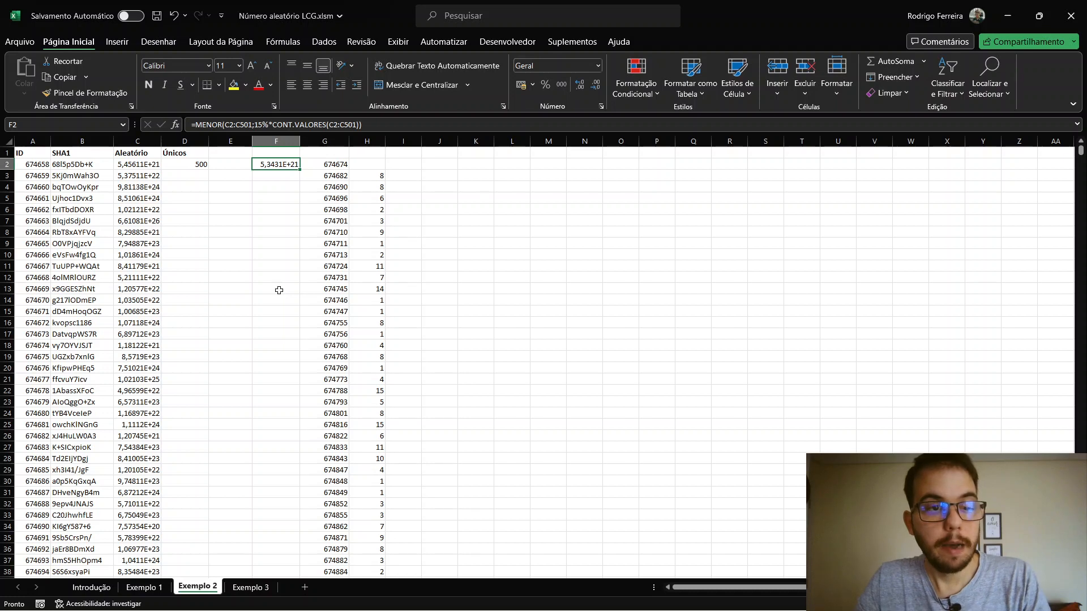
pyautogui.click(131, 165)
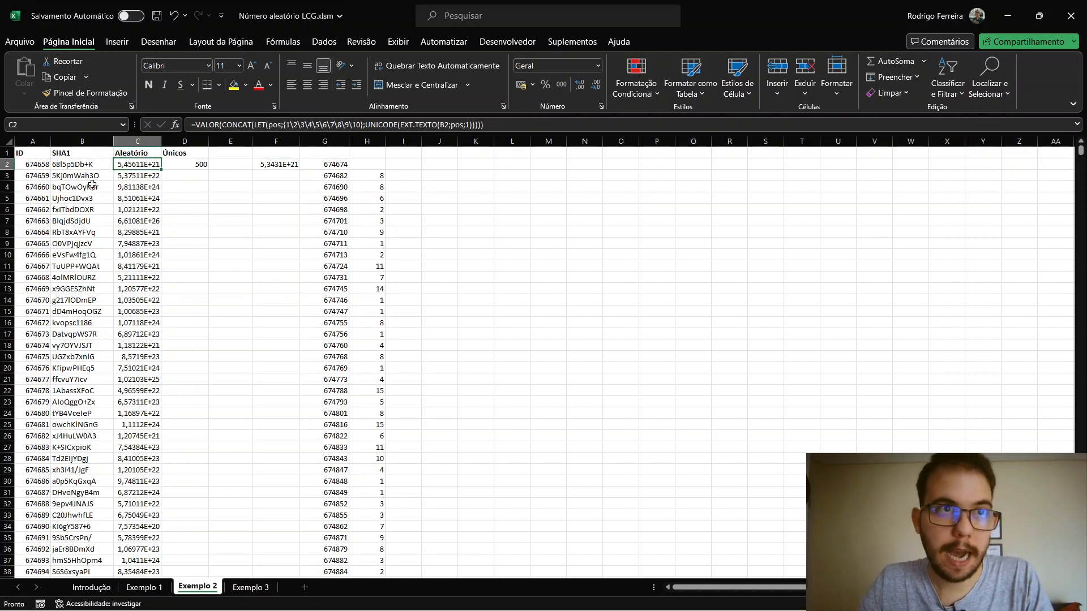
# Enter the test formula =UNICODE(D4) in cell D5.
pyautogui.click(66, 166)
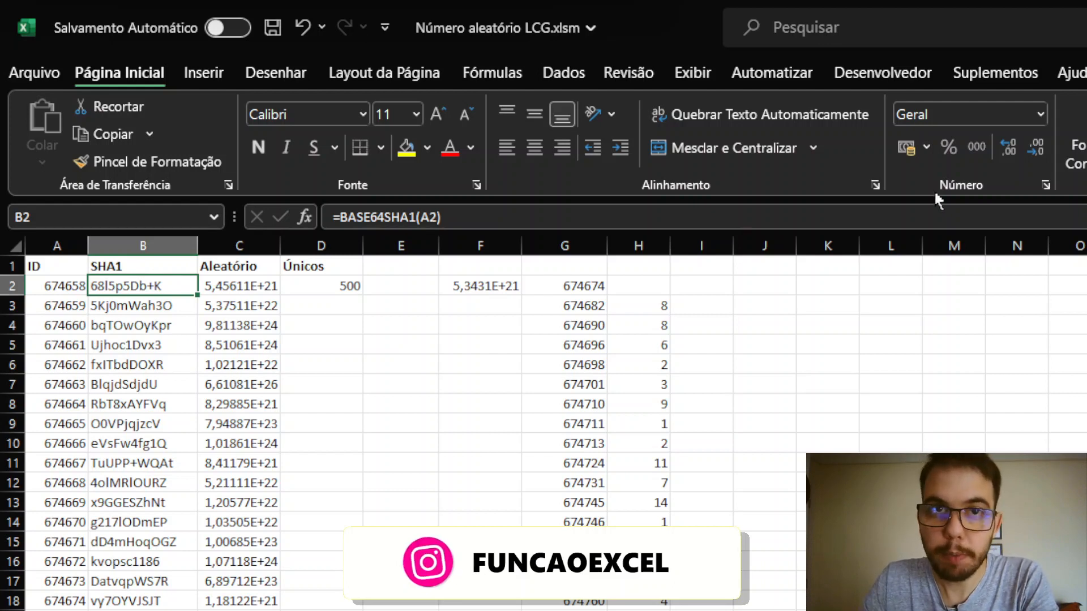
pyautogui.click(324, 347)
pyautogui.write('=uni')
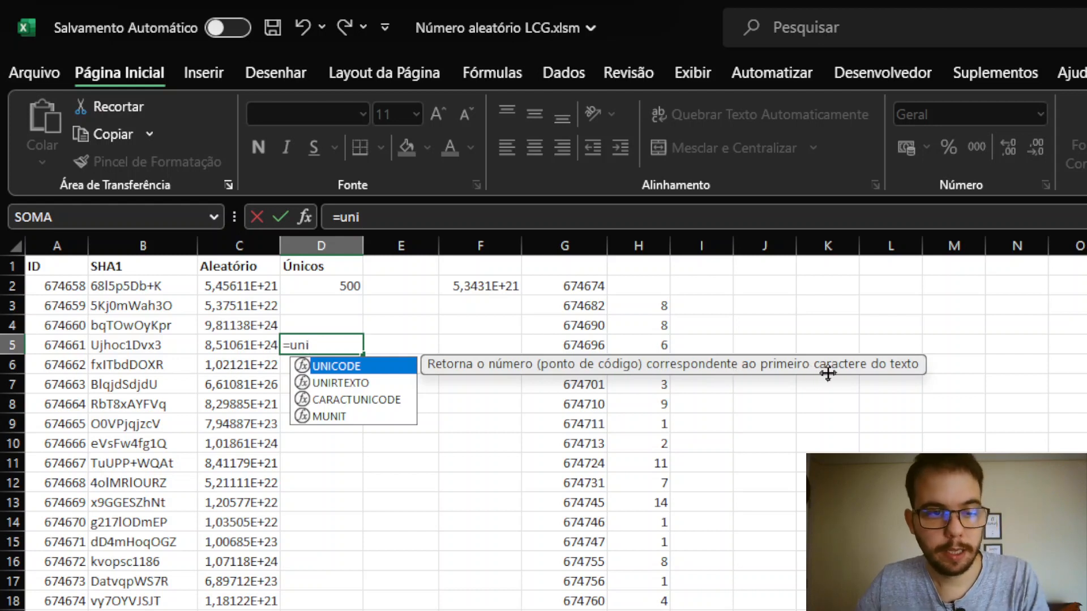
pyautogui.press('Tab')
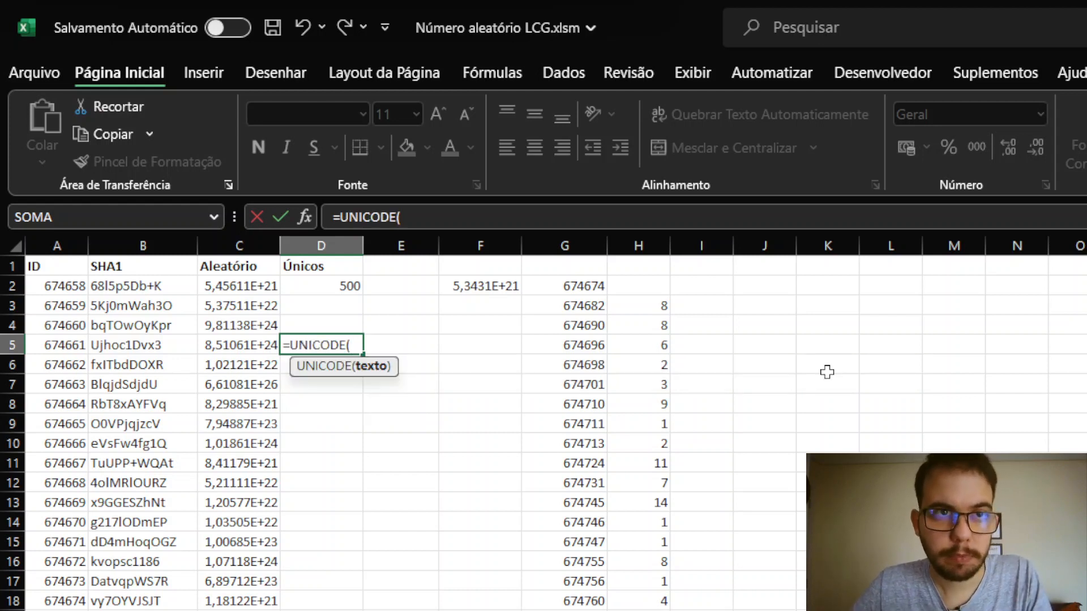
pyautogui.press('Up')
pyautogui.write(')')
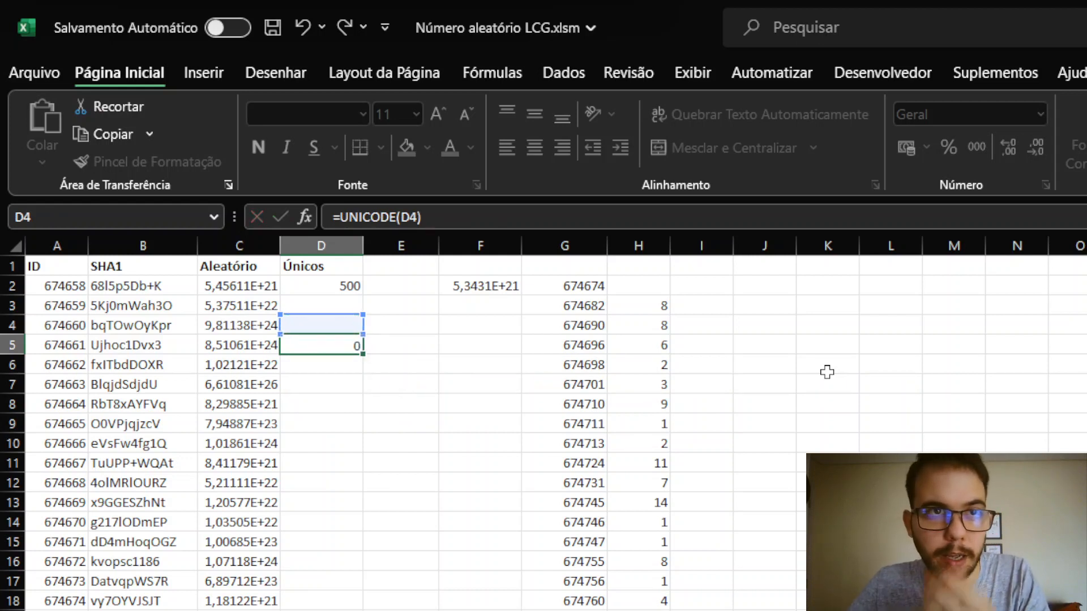
pyautogui.press('Return')
# Test the UNICODE formula by entering 1 and then 12323432 in cell D4.
pyautogui.press('Up')
pyautogui.press('Up')
pyautogui.write('1')
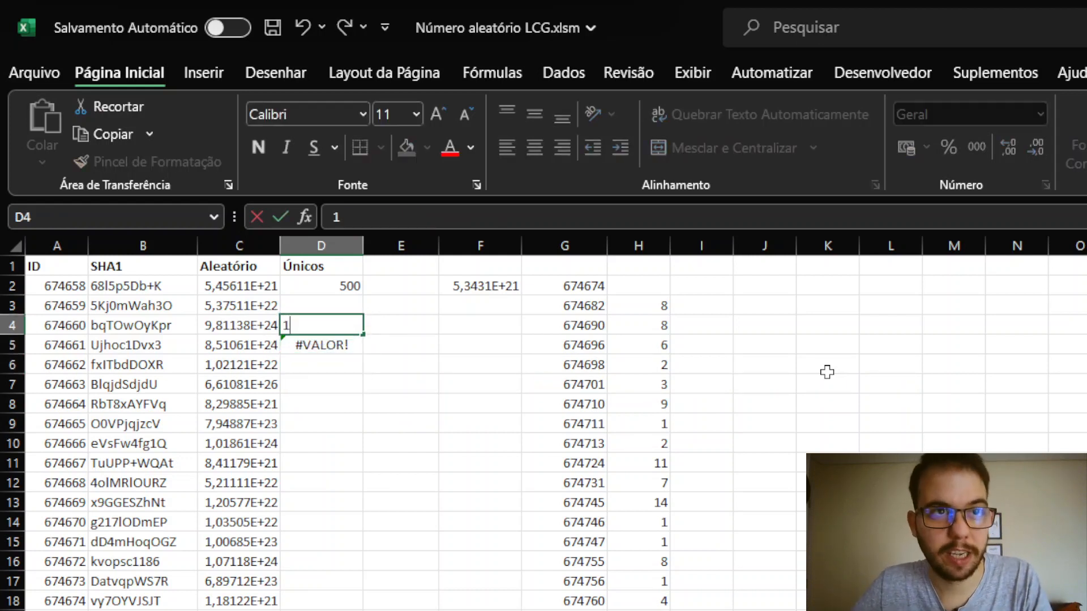
pyautogui.press('Return')
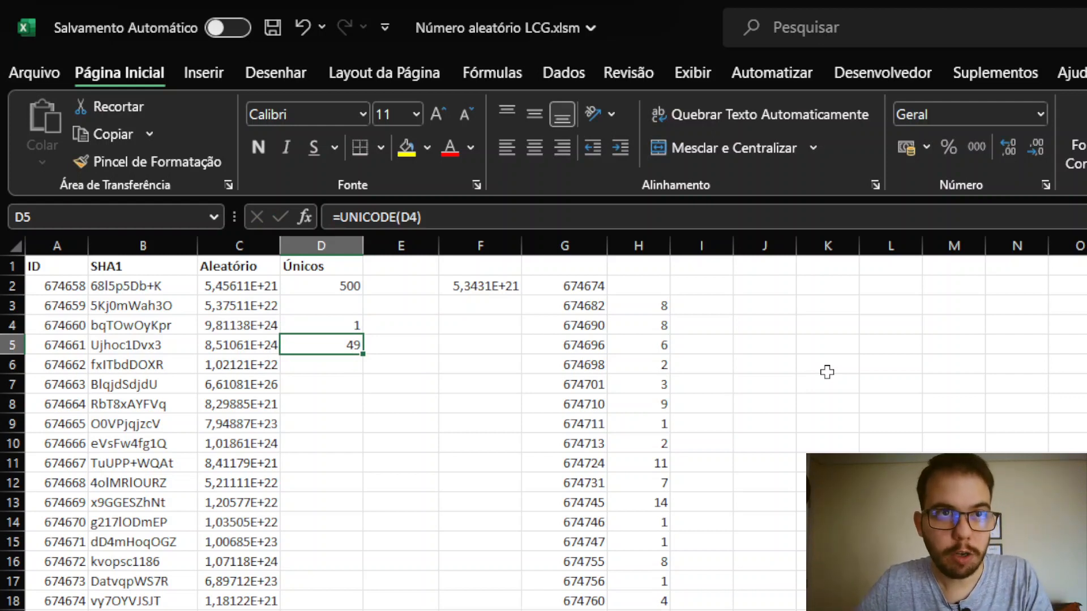
pyautogui.press('Up')
pyautogui.write('12323432')
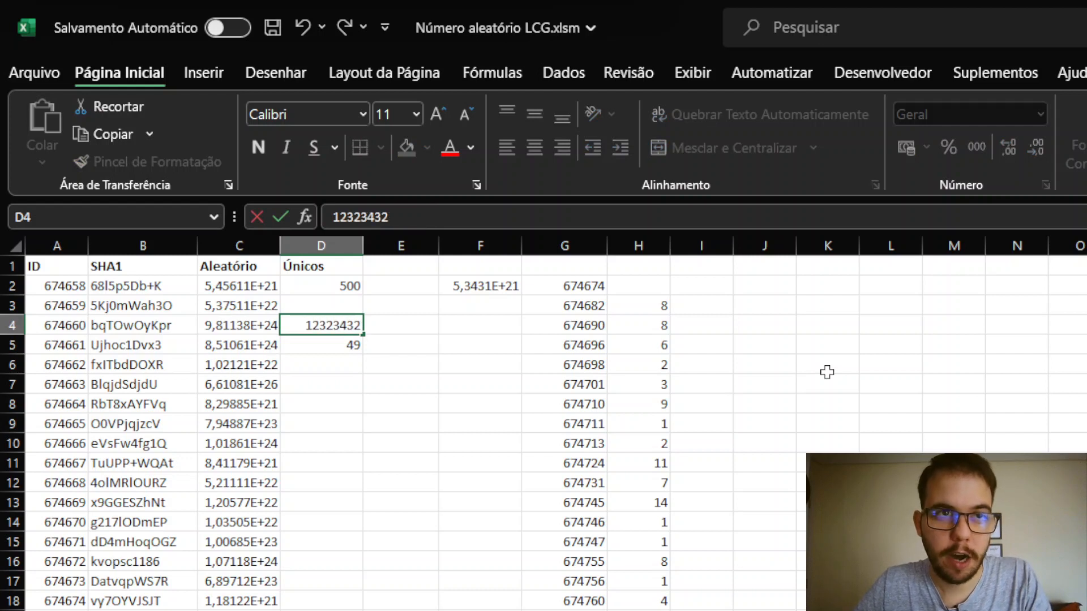
pyautogui.press('Return')
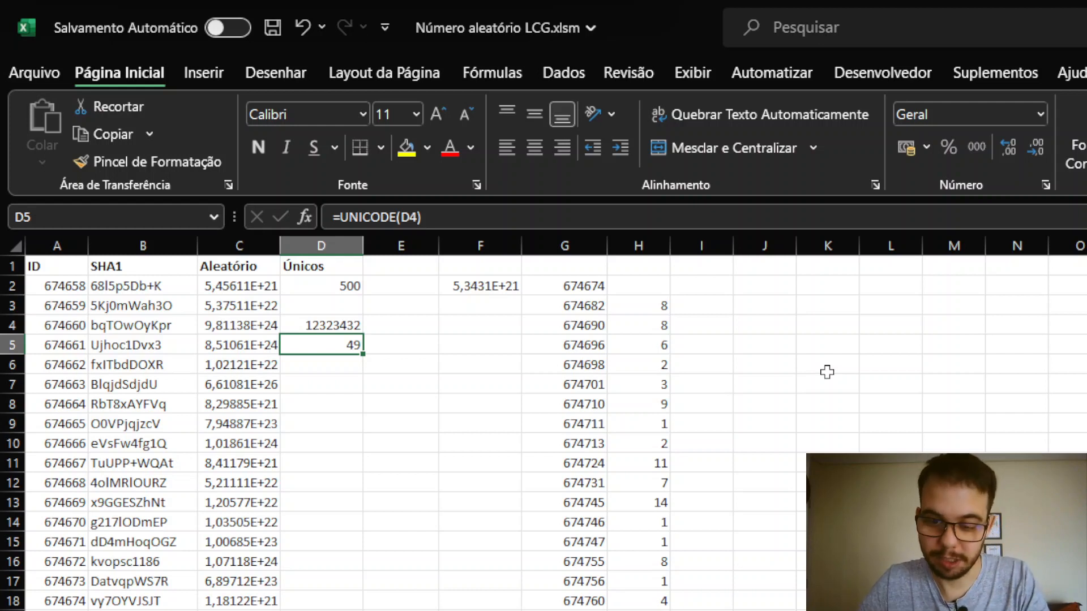
# Clear the UNICODE test value and formula from D4:D5.
pyautogui.press('Up')
pyautogui.hotkey('shift', 'Down')
pyautogui.press('Delete')
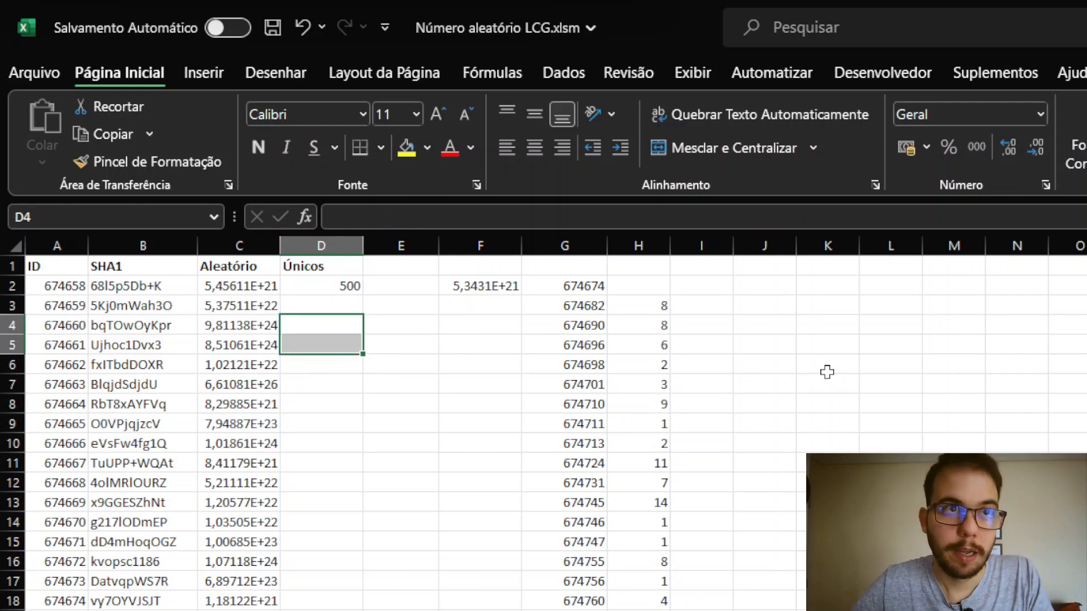
# Examine the CONCAT and LET arguments of the conversion formula in C2, keeping the formula as it is.
pyautogui.press('Left')
pyautogui.press('Up')
pyautogui.press('Up')
pyautogui.press('F2')
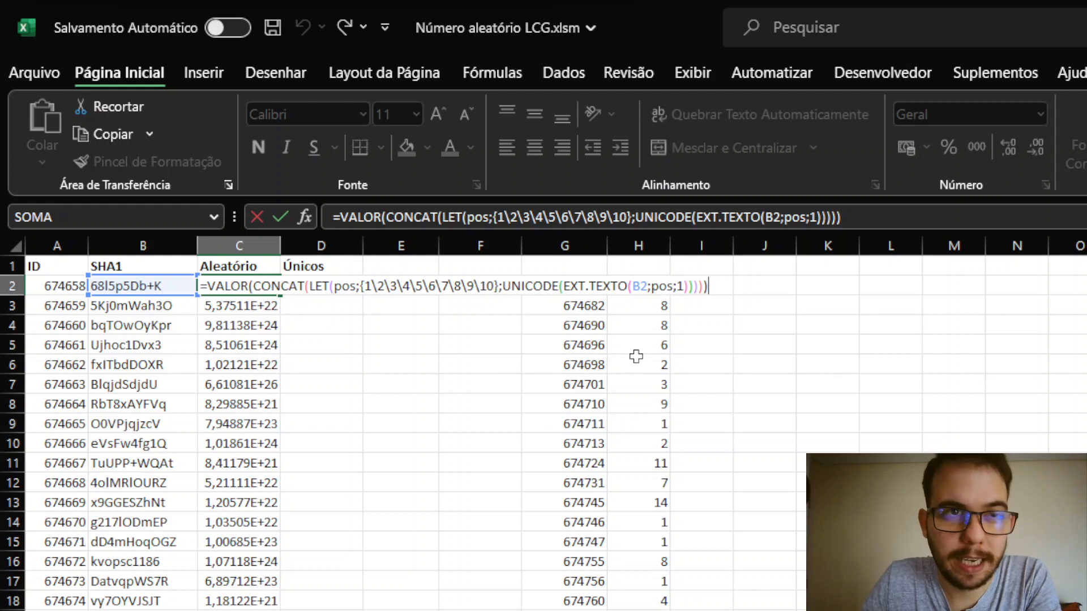
pyautogui.click(311, 287)
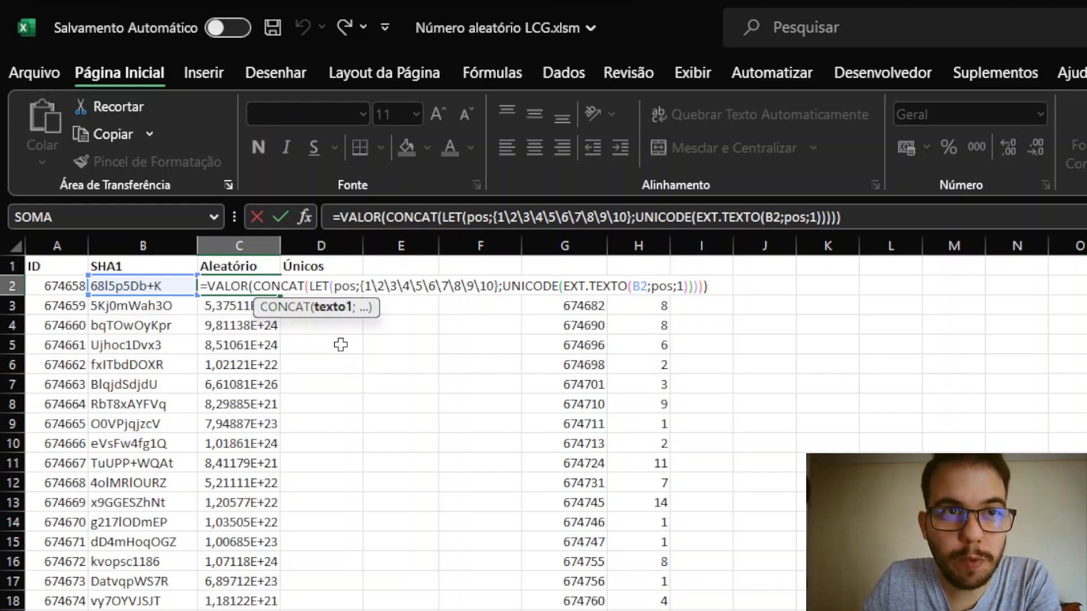
pyautogui.click(334, 287)
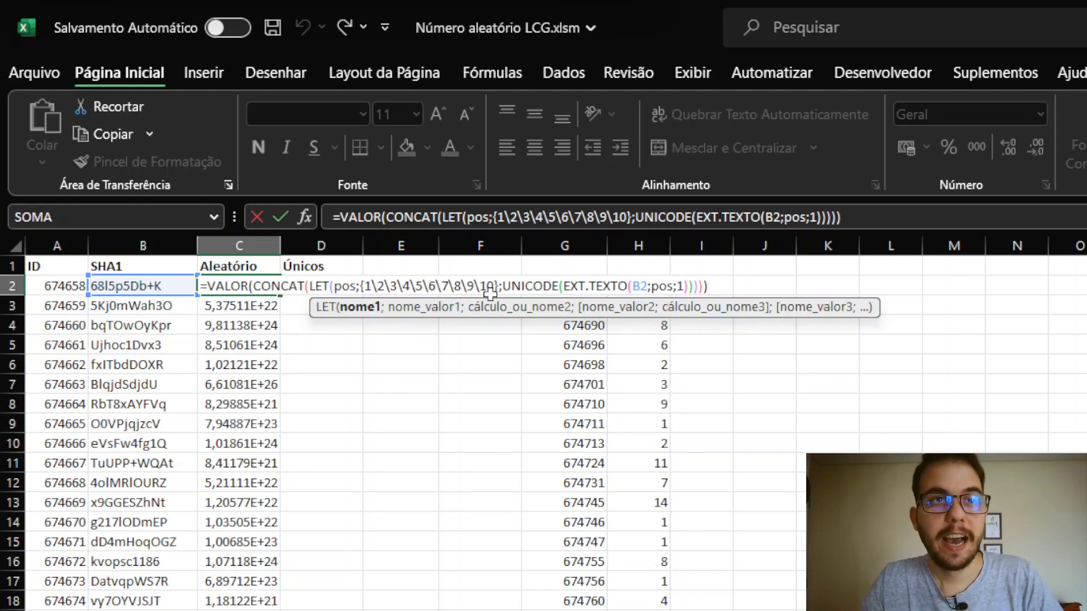
pyautogui.hotkey('ctrl', 'Return')
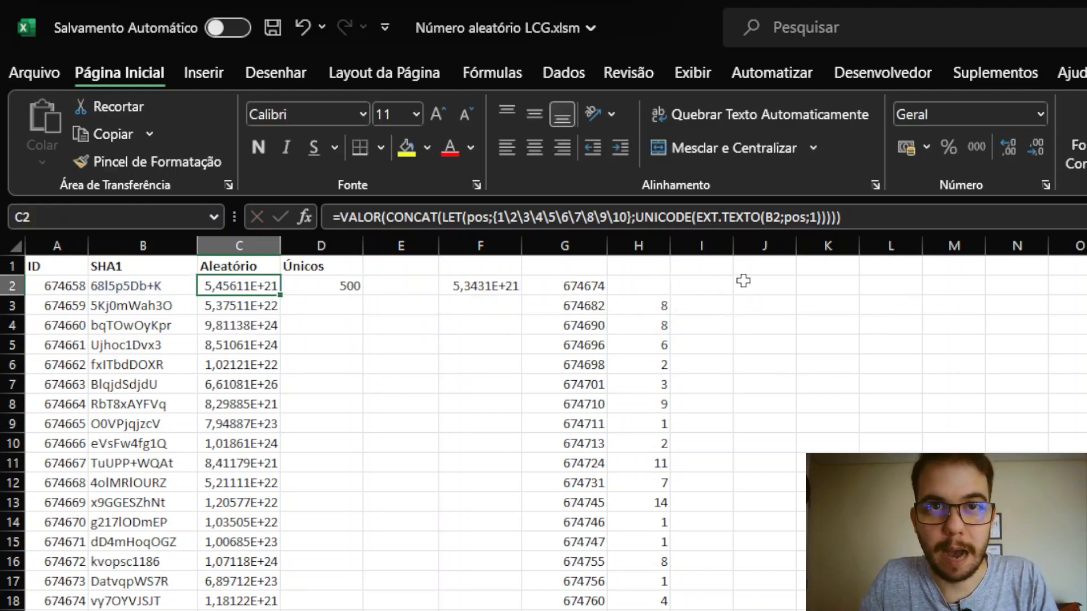
# Enter the horizontal array constant ={1\2\3\4\5} in J2 and check its spilled range.
pyautogui.click(780, 283)
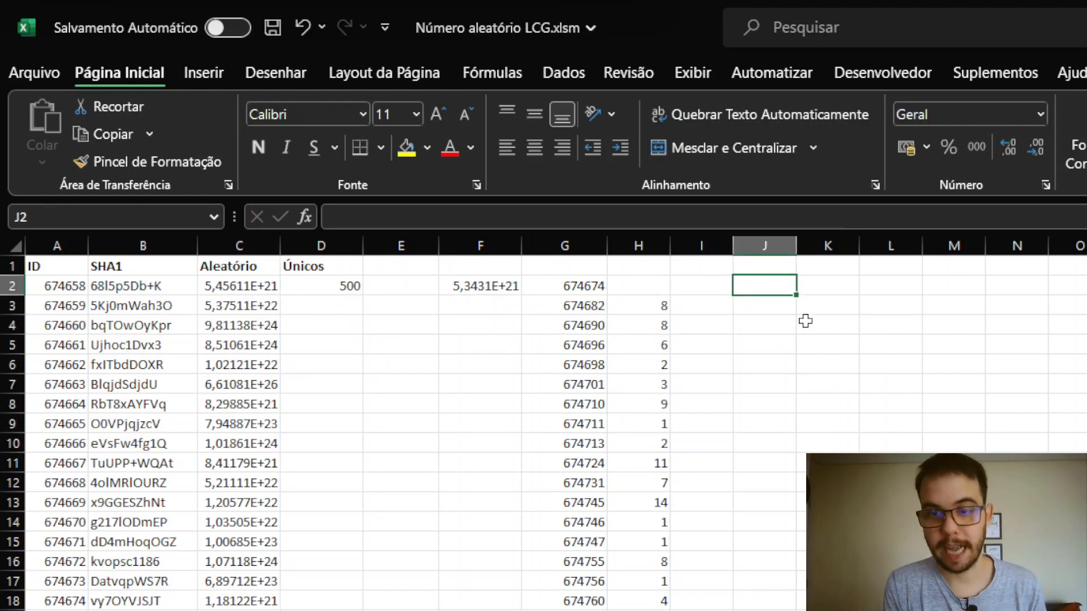
pyautogui.write('=')
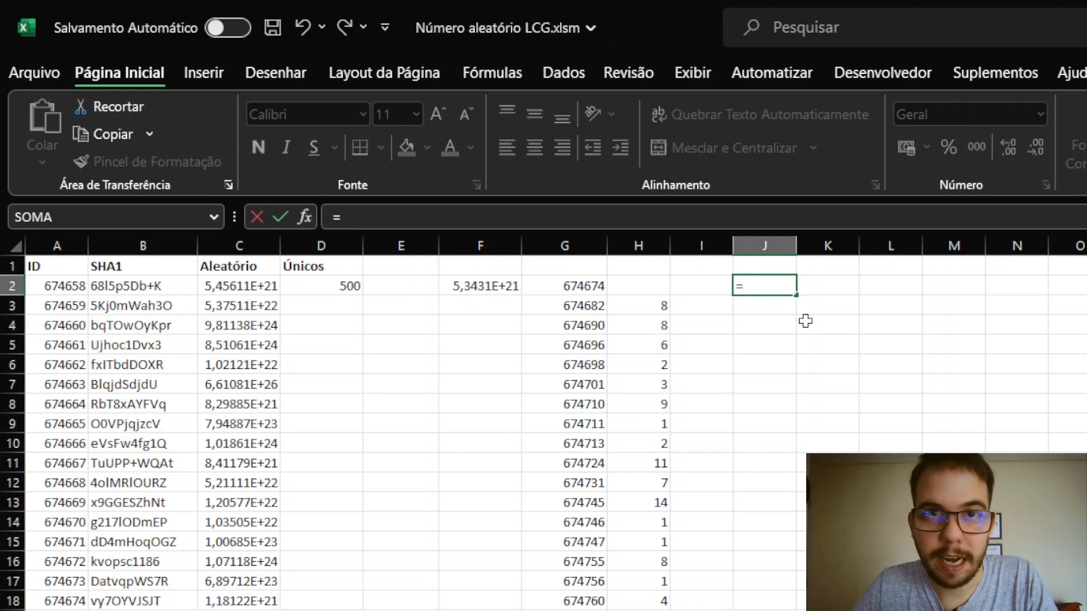
pyautogui.write('{')
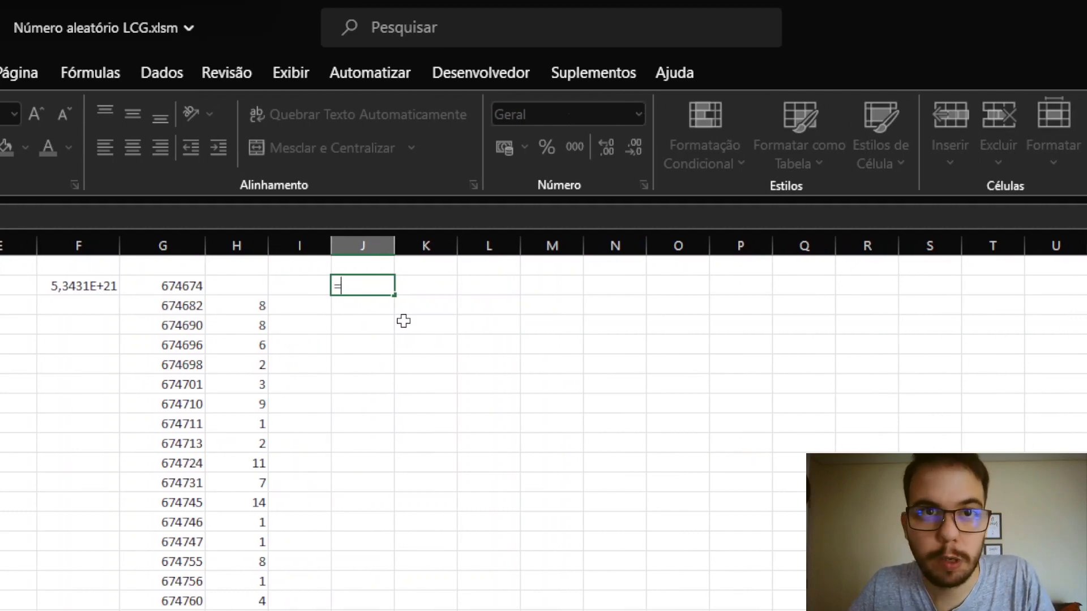
pyautogui.write('1')
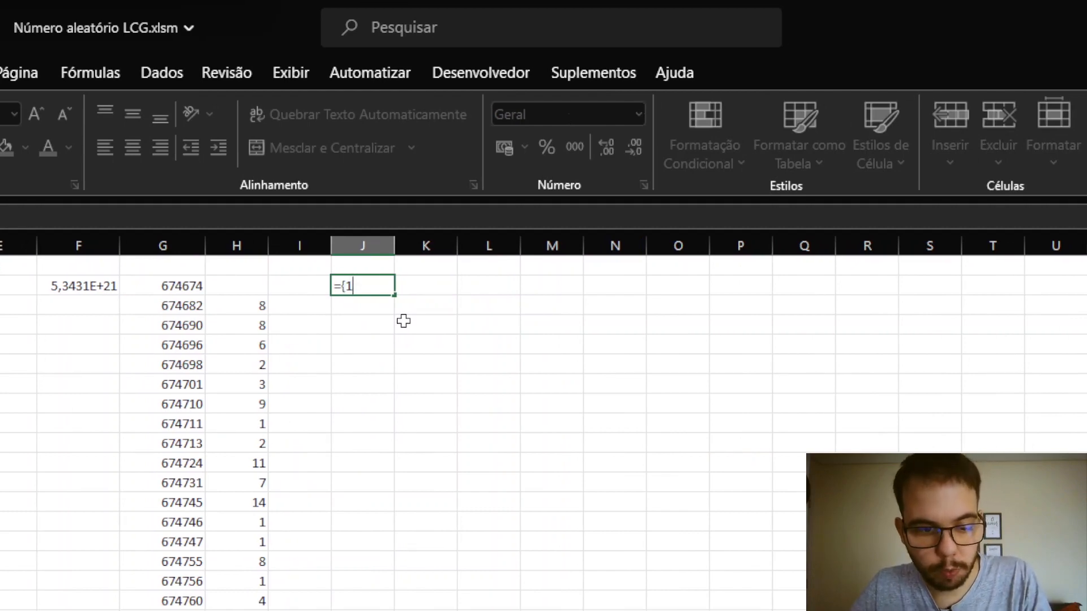
pyautogui.write('\\')
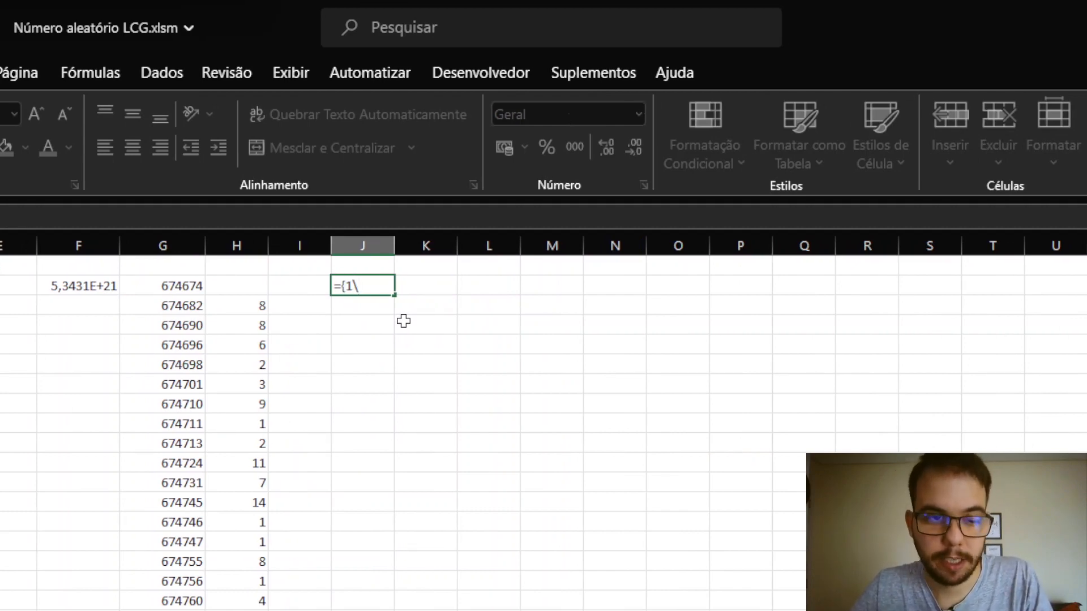
pyautogui.write('2\\3\\')
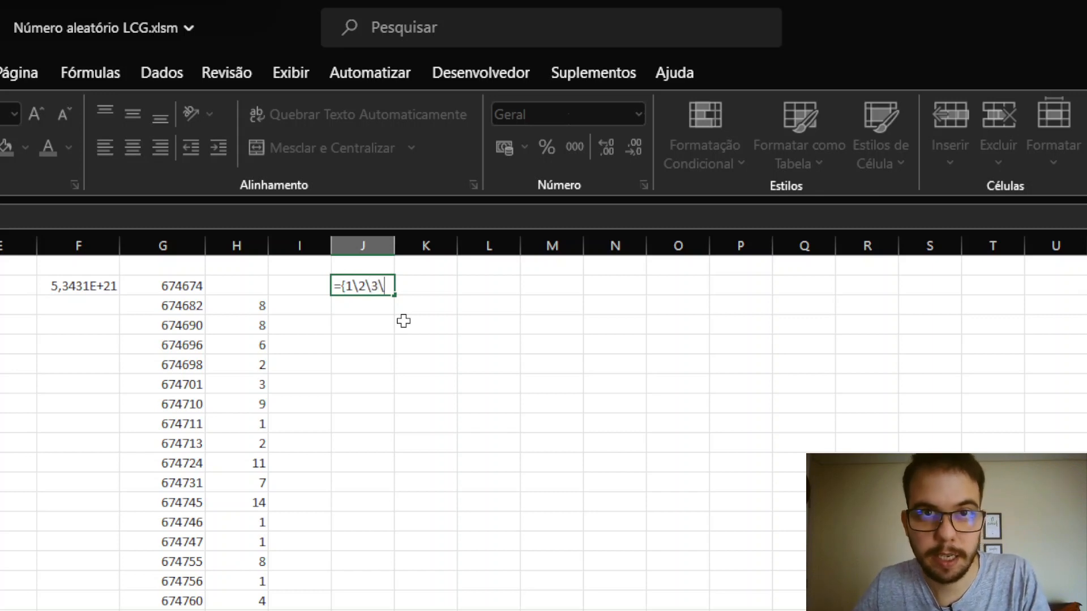
pyautogui.write('4\\5}')
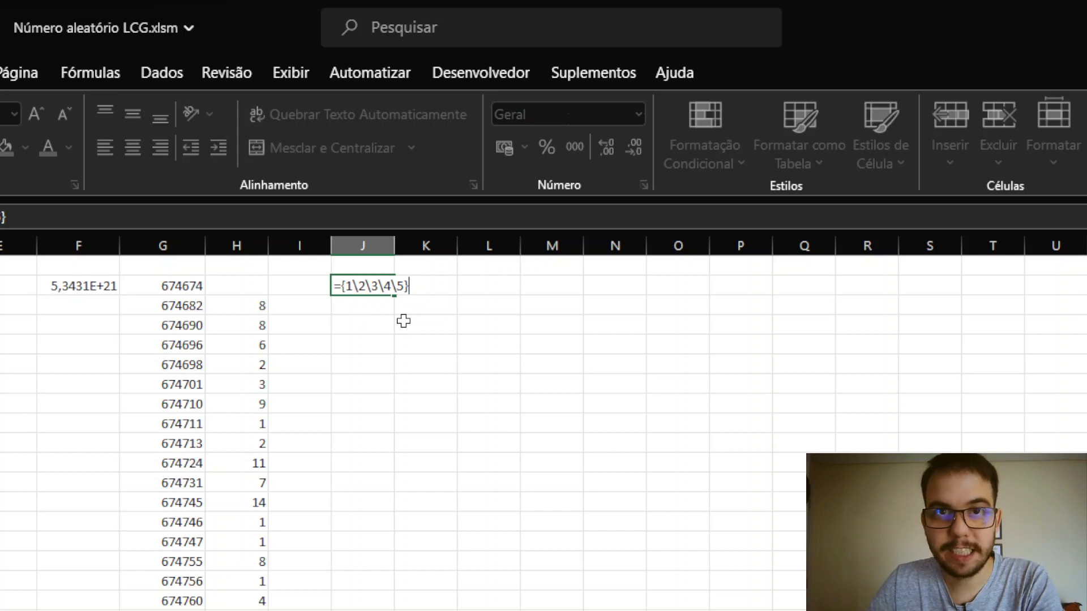
pyautogui.press('Return')
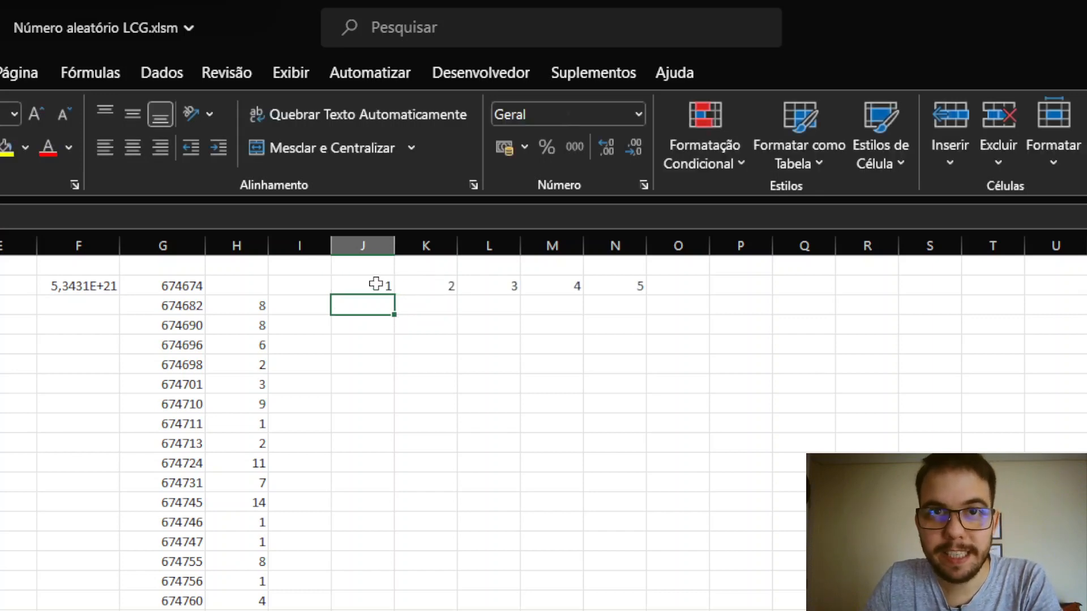
pyautogui.moveTo(376, 286); pyautogui.dragTo(620, 269)
pyautogui.click(625, 345)
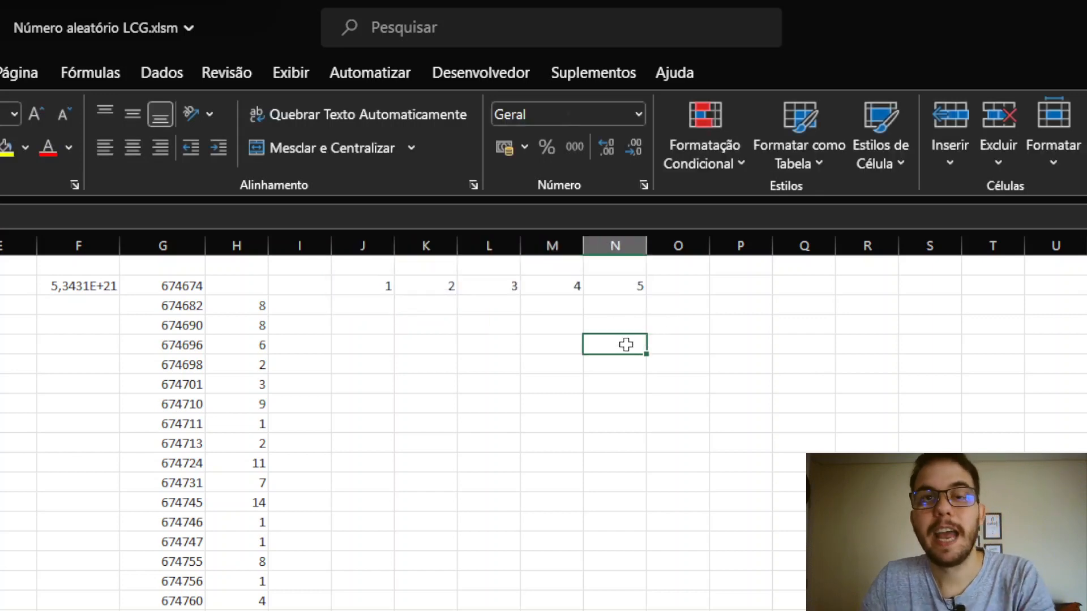
# Replace the backslash separators of the array constant in J2 with semicolons, making it ={1;2;3;4;5}.
pyautogui.click(383, 281)
pyautogui.press('F2')
pyautogui.click(358, 286)
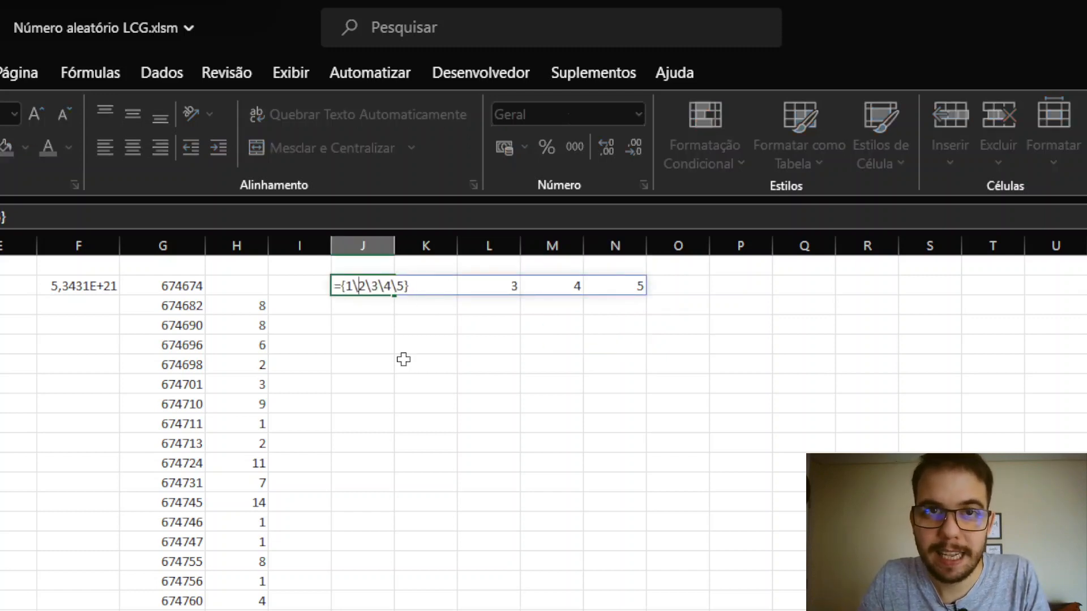
pyautogui.press('BackSpace')
pyautogui.write(';')
pyautogui.press('Right')
pyautogui.press('Right')
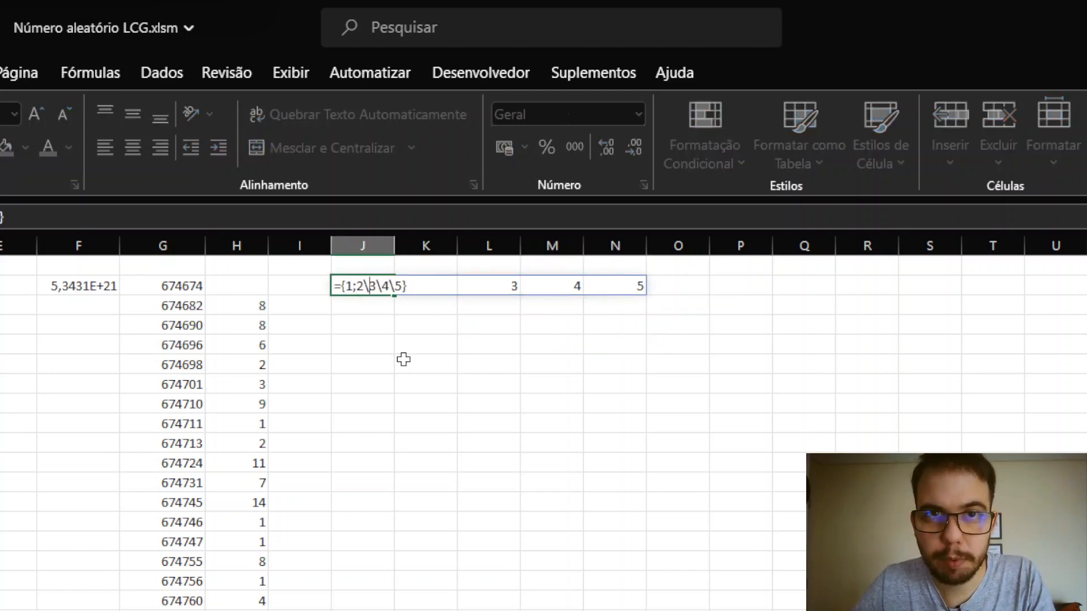
pyautogui.press('BackSpace')
pyautogui.write(';')
pyautogui.press('Right')
pyautogui.press('Right')
pyautogui.press('BackSpace')
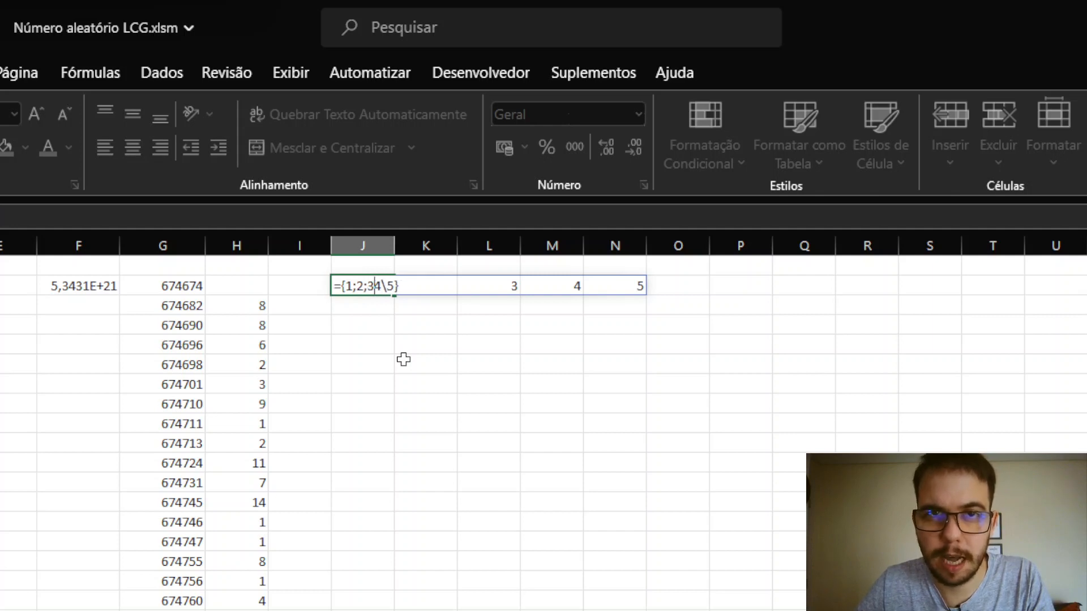
pyautogui.write(';')
pyautogui.press('Right')
pyautogui.press('Right')
pyautogui.press('BackSpace')
pyautogui.write(';')
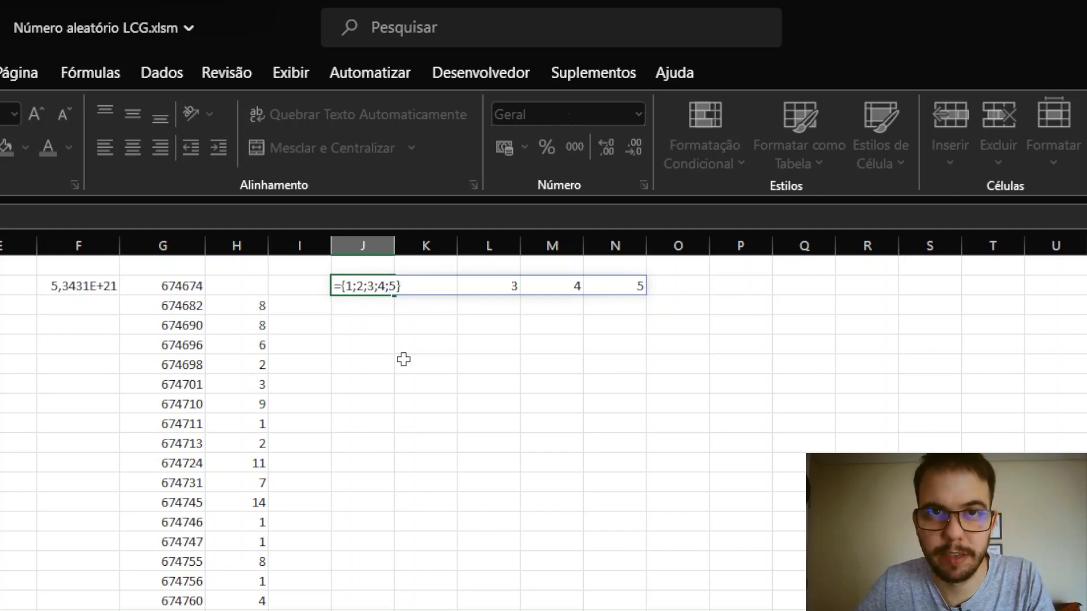
pyautogui.hotkey('ctrl', 'Return')
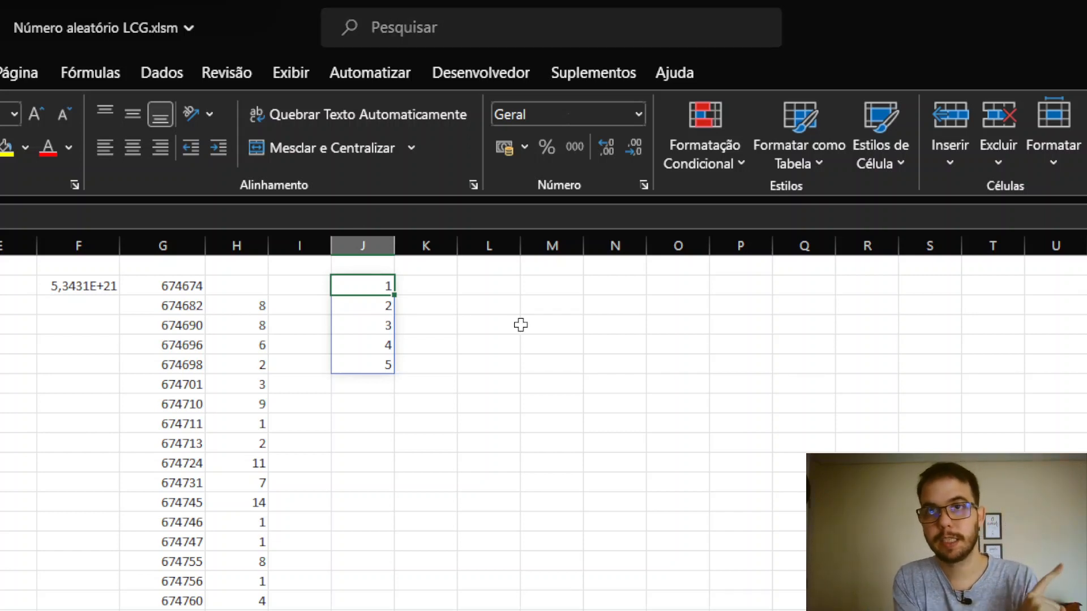
# Undo the separator change in J2 and check the restored array formula.
pyautogui.press('F2')
pyautogui.press('Escape')
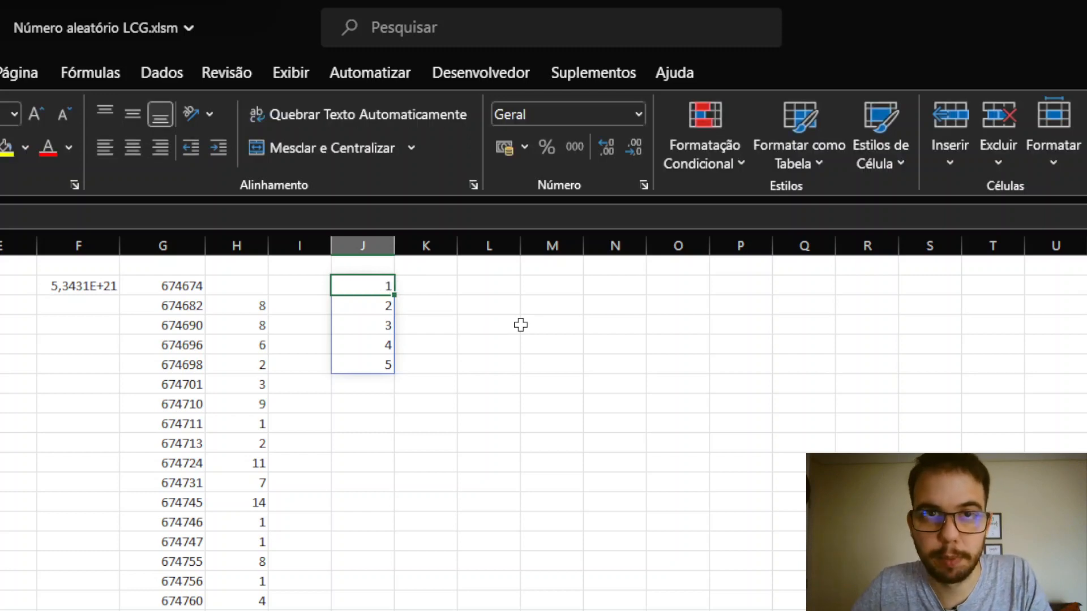
pyautogui.hotkey('ctrl', 'z')
pyautogui.press('Left')
pyautogui.press('Right')
pyautogui.press('F2')
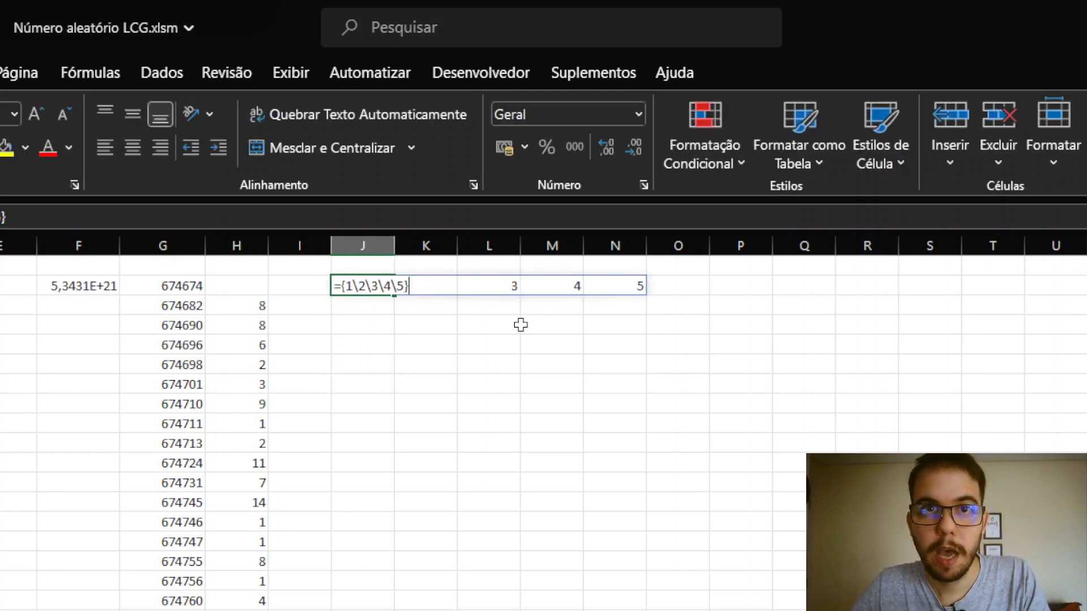
pyautogui.press('Escape')
# Examine the array constant, the pos name and the EXT.TEXTO arguments within the LET formula in C2, keeping the formula as it is.
pyautogui.press('Left')
pyautogui.press('Left')
pyautogui.press('Left')
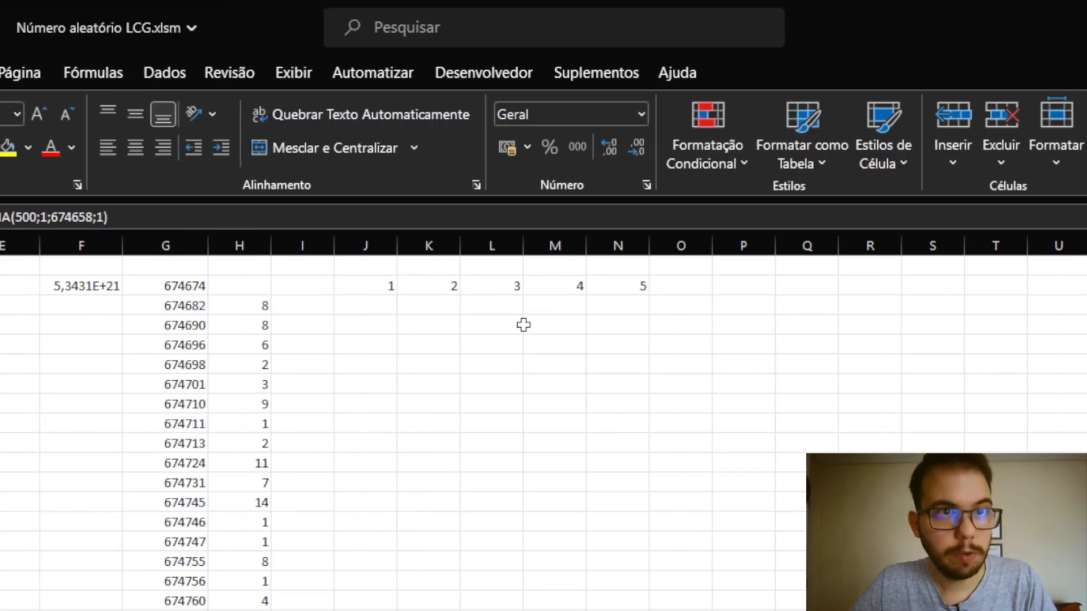
pyautogui.press('Right')
pyautogui.press('Right')
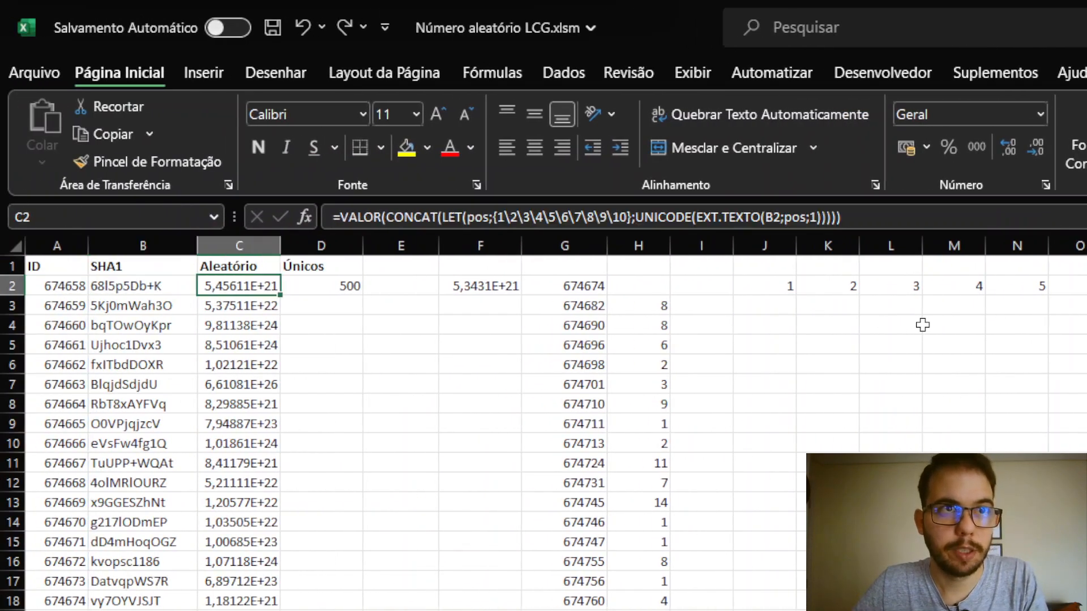
pyautogui.press('F2')
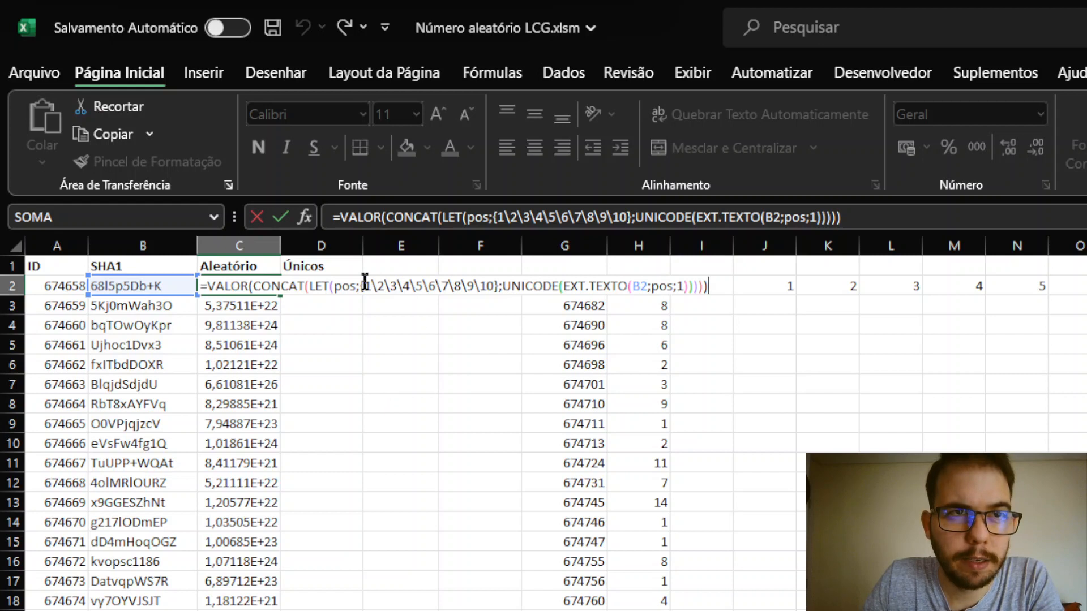
pyautogui.moveTo(364, 286); pyautogui.dragTo(496, 286)
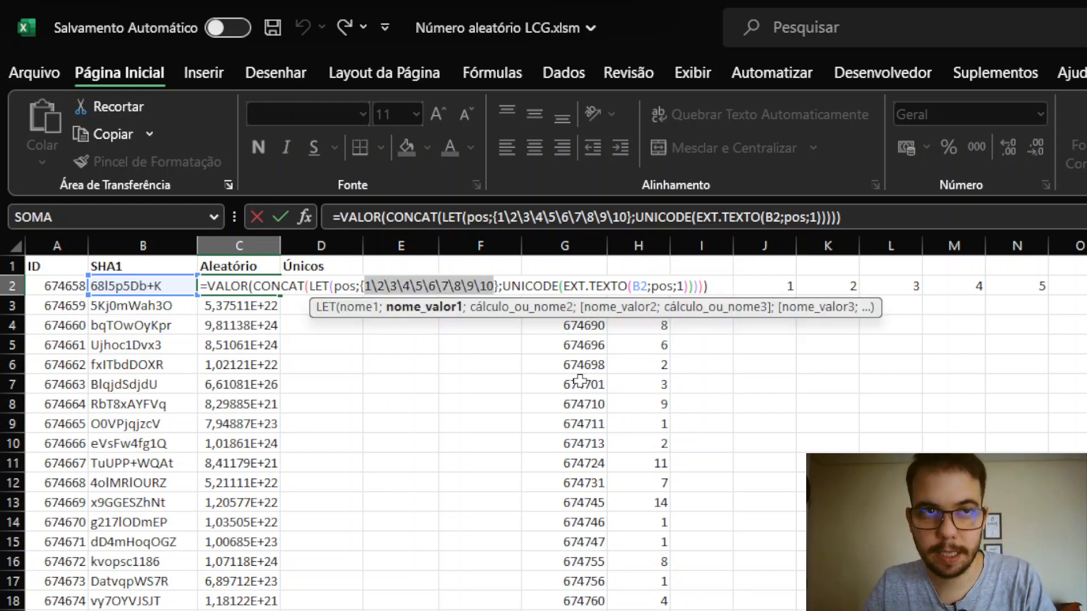
pyautogui.click(344, 285)
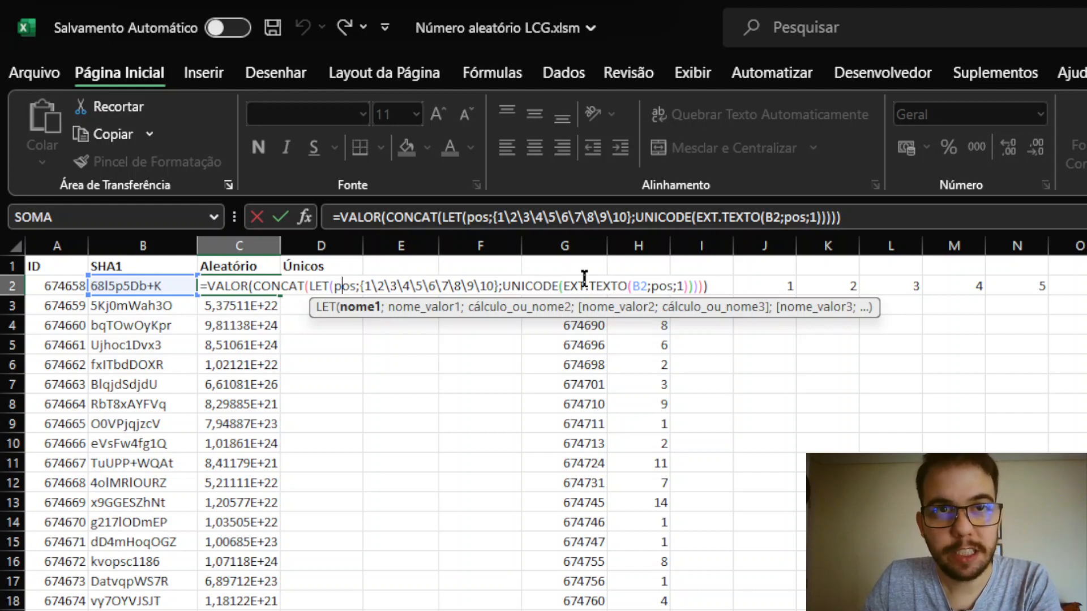
pyautogui.click(633, 286)
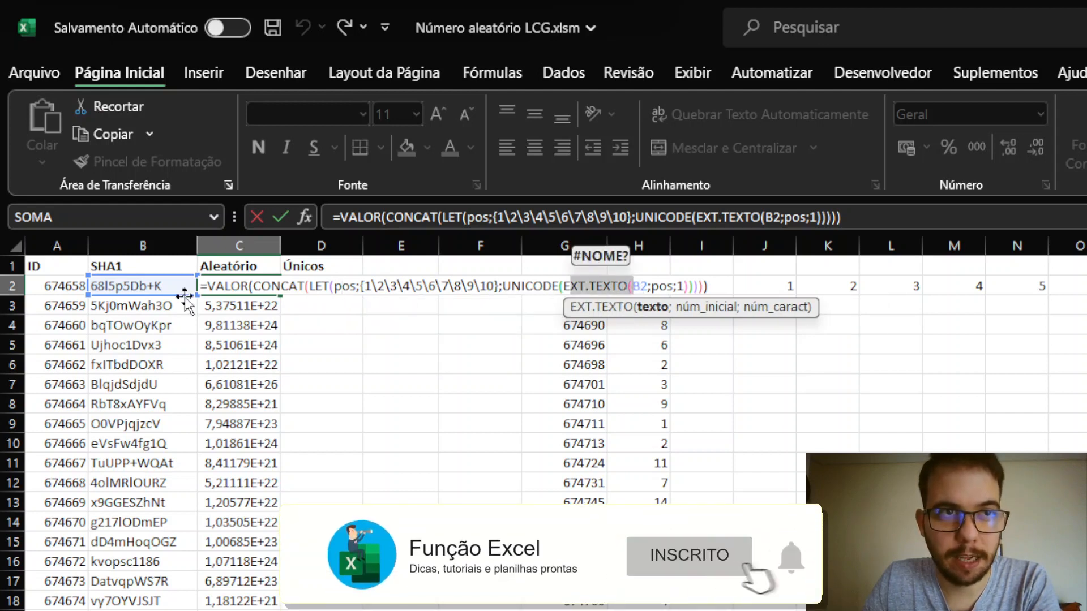
pyautogui.click(667, 287)
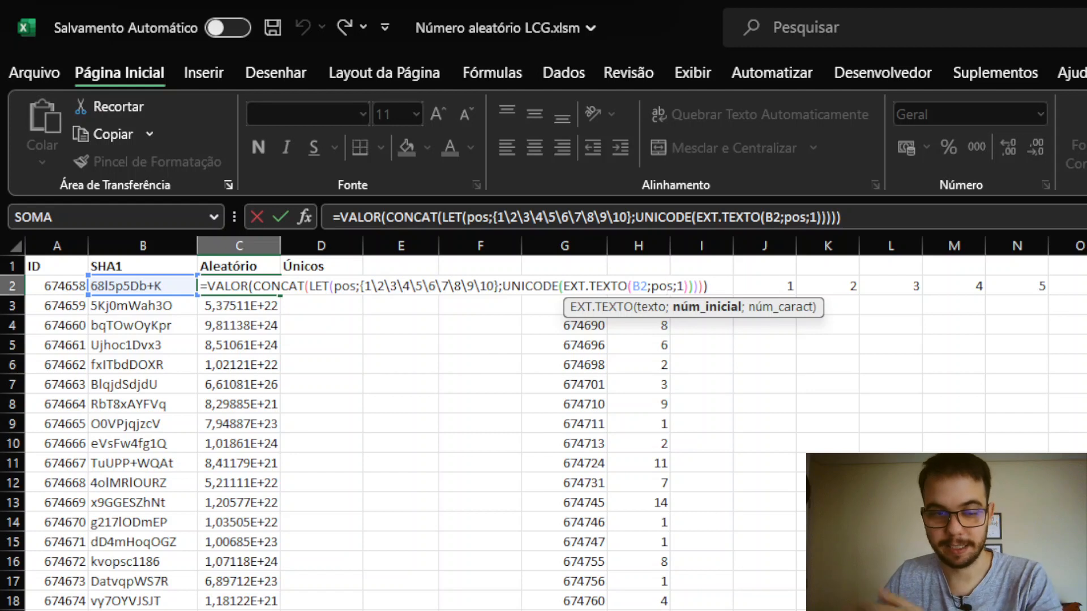
pyautogui.press('Escape')
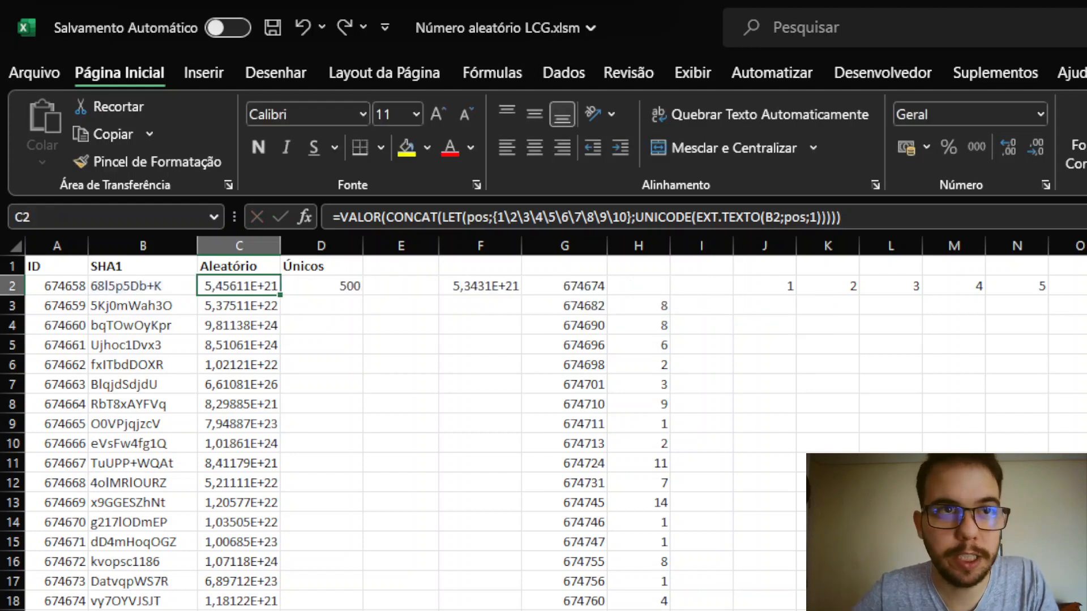
# Copy the full text of the C2 conversion formula into J3, keeping its reference to B2.
pyautogui.click(313, 287)
pyautogui.press('Left')
pyautogui.press('F2')
pyautogui.hotkey('shift', 'Home')
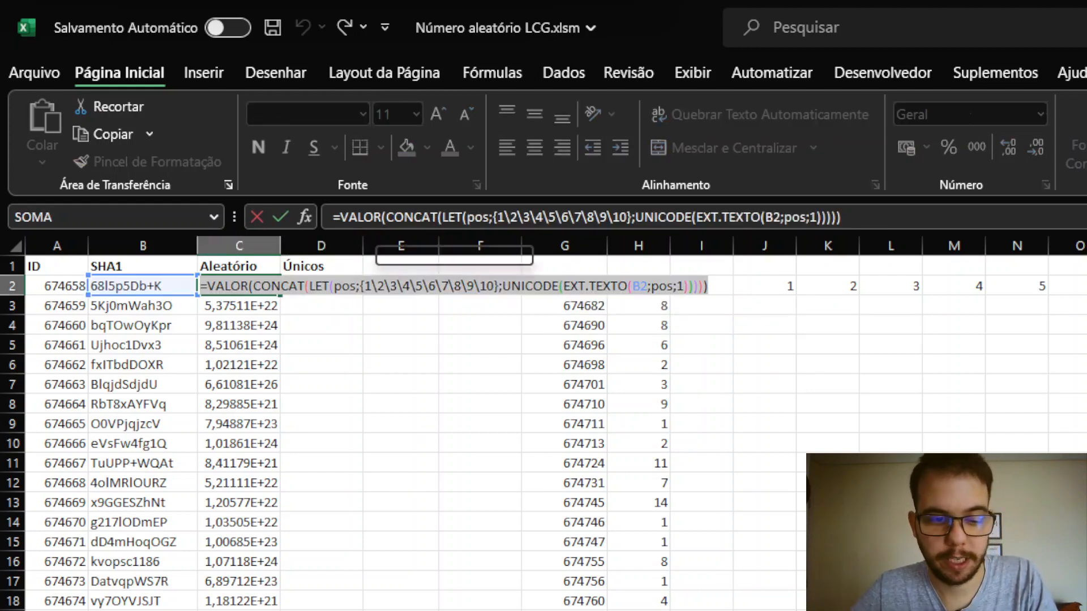
pyautogui.hotkey('ctrl', 'c')
pyautogui.press('Escape')
pyautogui.click(401, 306)
pyautogui.press('Right')
pyautogui.press('Right')
pyautogui.press('Right')
pyautogui.press('Right')
pyautogui.press('Right')
pyautogui.press('Right')
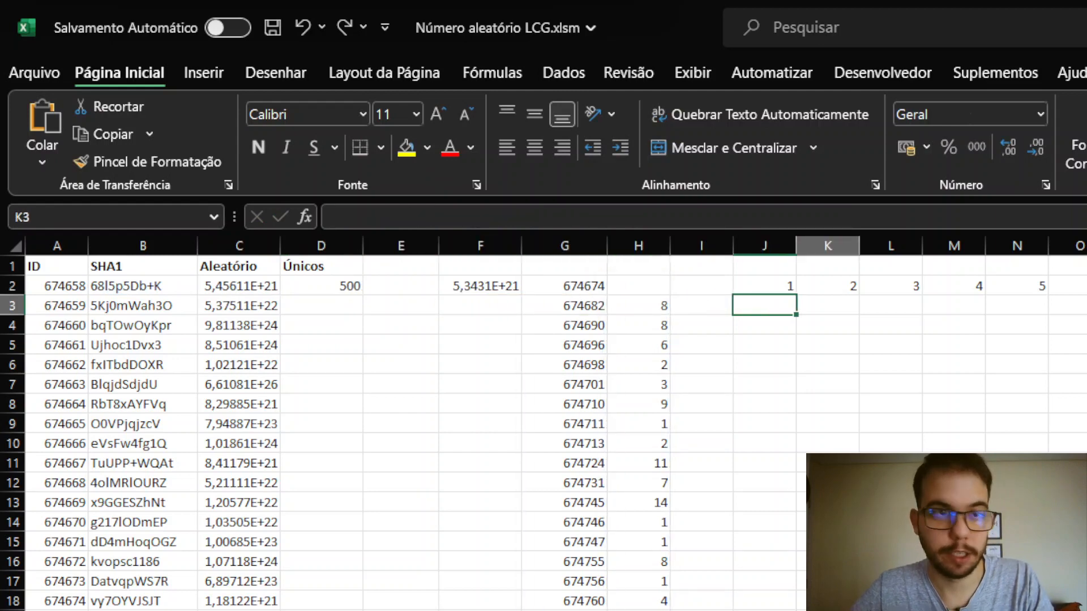
pyautogui.press('Left')
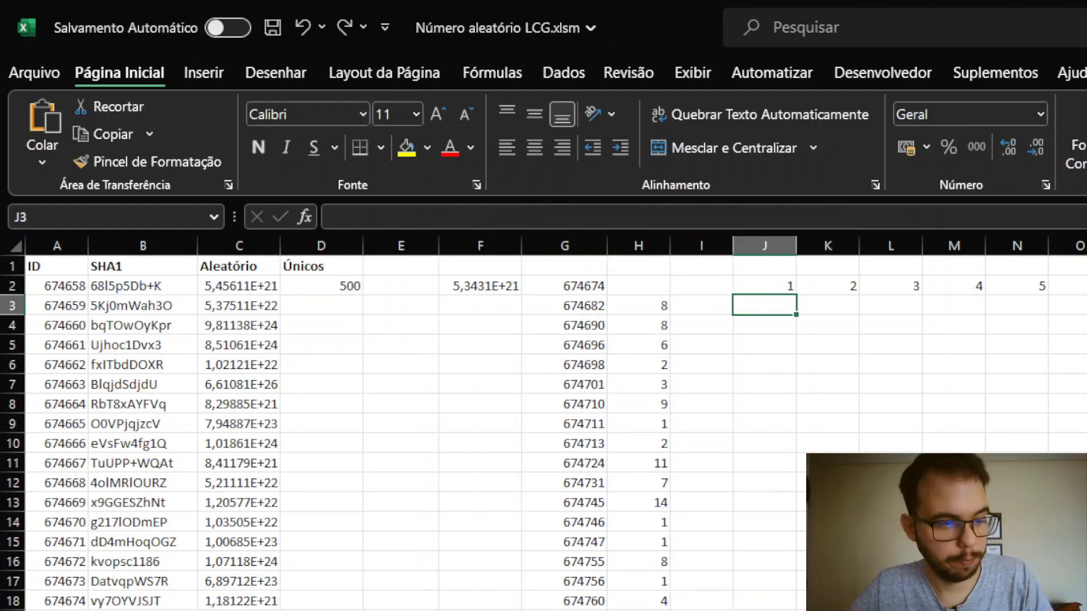
pyautogui.press('F2')
pyautogui.hotkey('ctrl', 'v')
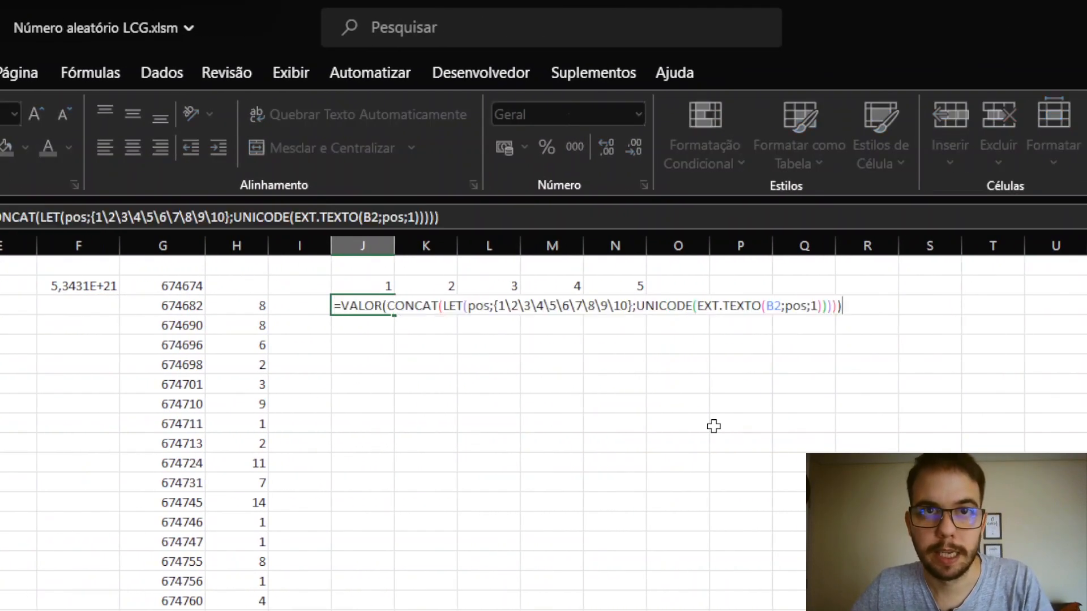
pyautogui.hotkey('ctrl', 'Return')
# Strip the VALOR and CONCAT wrappers from the formula in J3, leaving =LET(pos;{1\2\3\4\5\6\7\8\9\10};UNICODE(EXT.TEXTO(B2;pos;1))).
pyautogui.press('F2')
pyautogui.press('BackSpace')
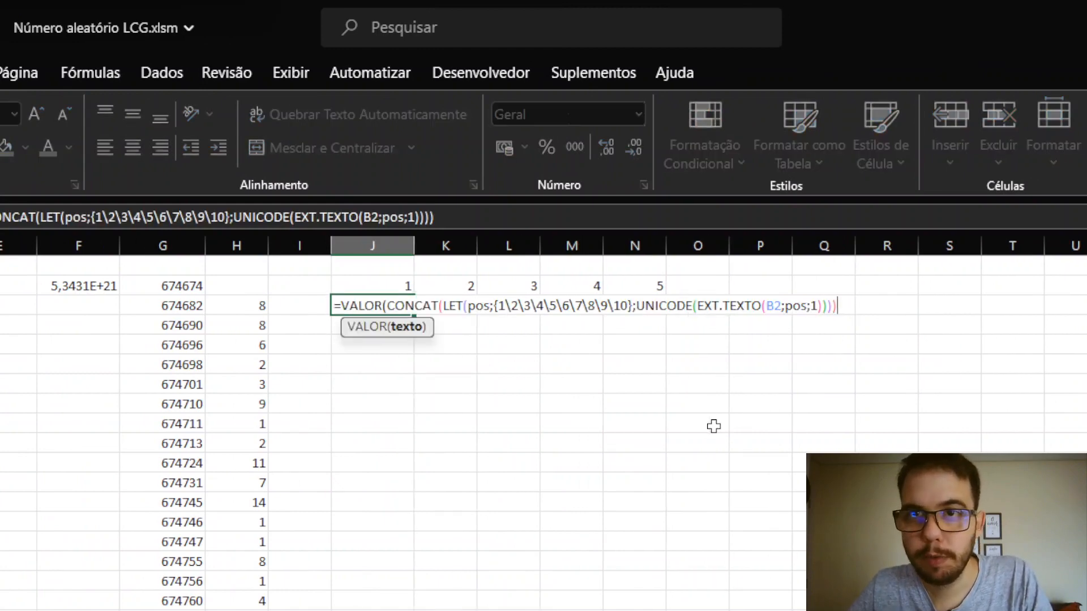
pyautogui.press('BackSpace')
pyautogui.press('Home')
pyautogui.press('Right')
pyautogui.hotkey('ctrl', 'shift', 'Right')
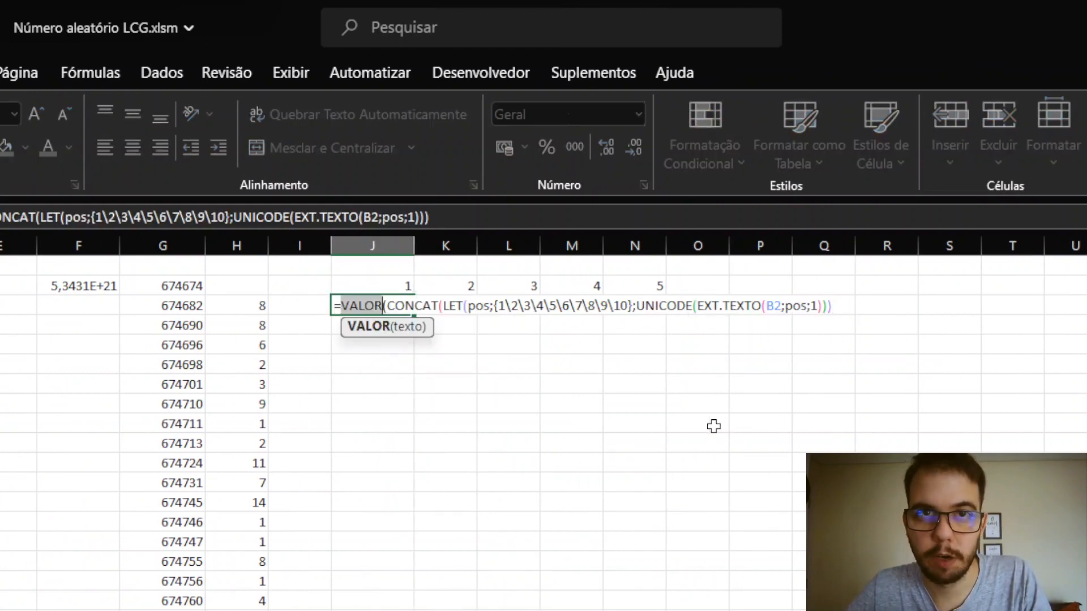
pyautogui.hotkey('ctrl', 'shift', 'Right')
pyautogui.hotkey('ctrl', 'shift', 'Right')
pyautogui.hotkey('ctrl', 'shift', 'Right')
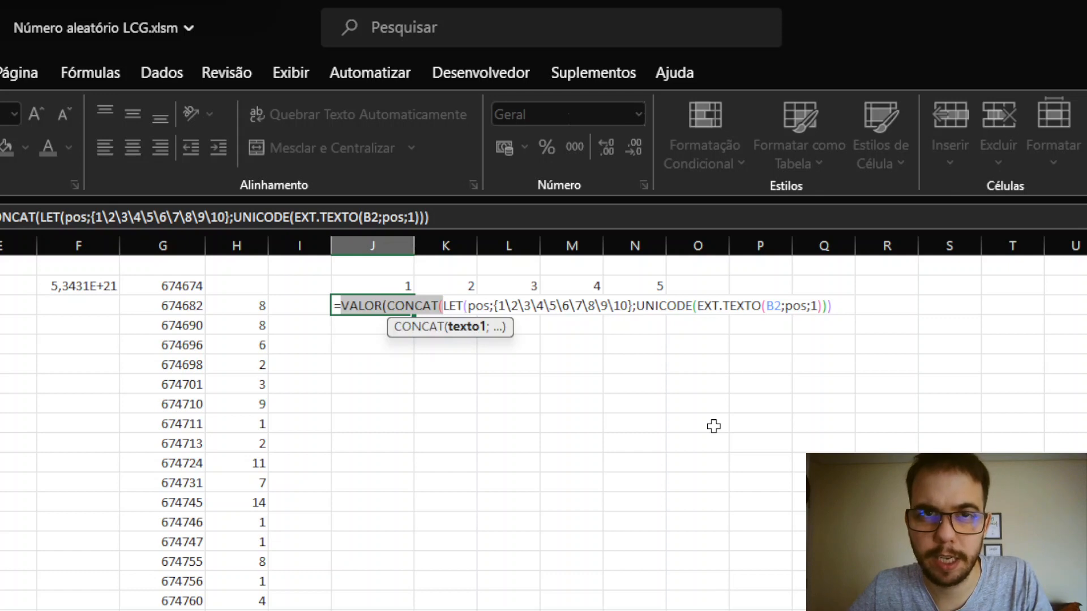
pyautogui.press('BackSpace')
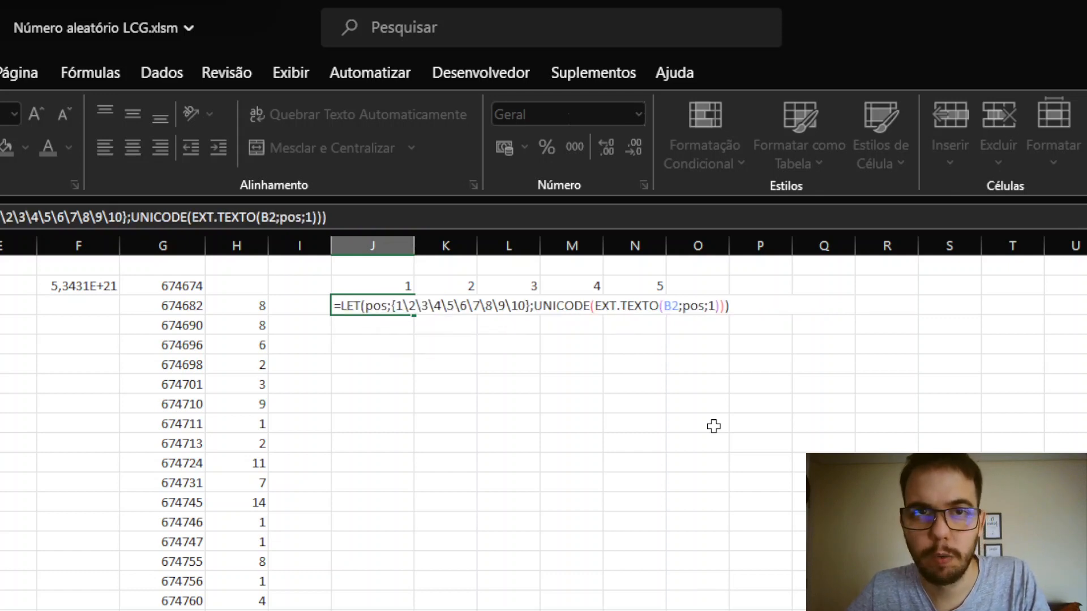
pyautogui.press('Return')
pyautogui.press('Up')
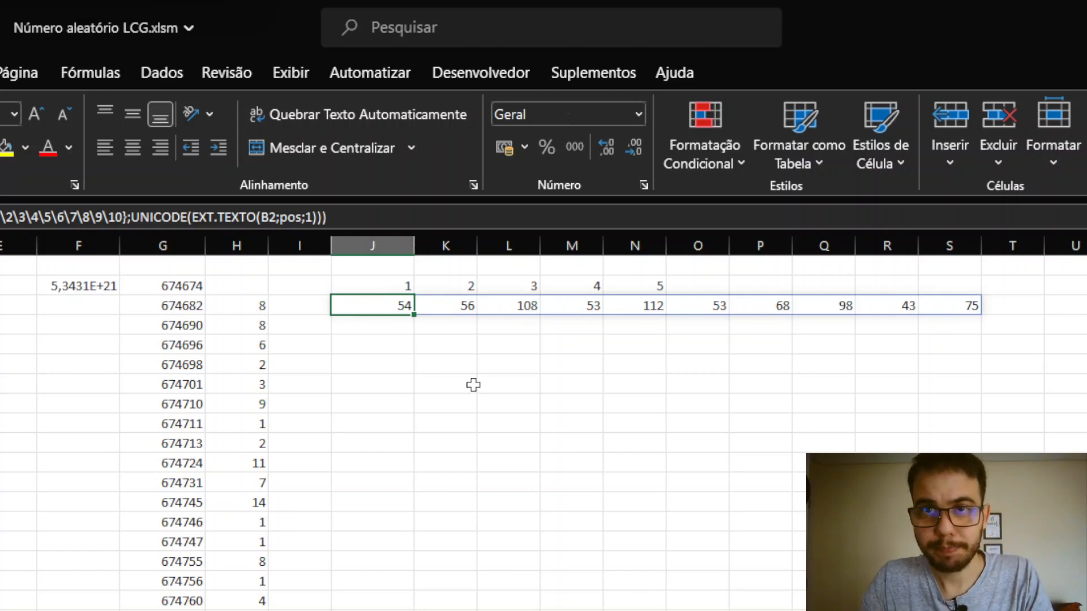
pyautogui.press('F2')
pyautogui.press('Escape')
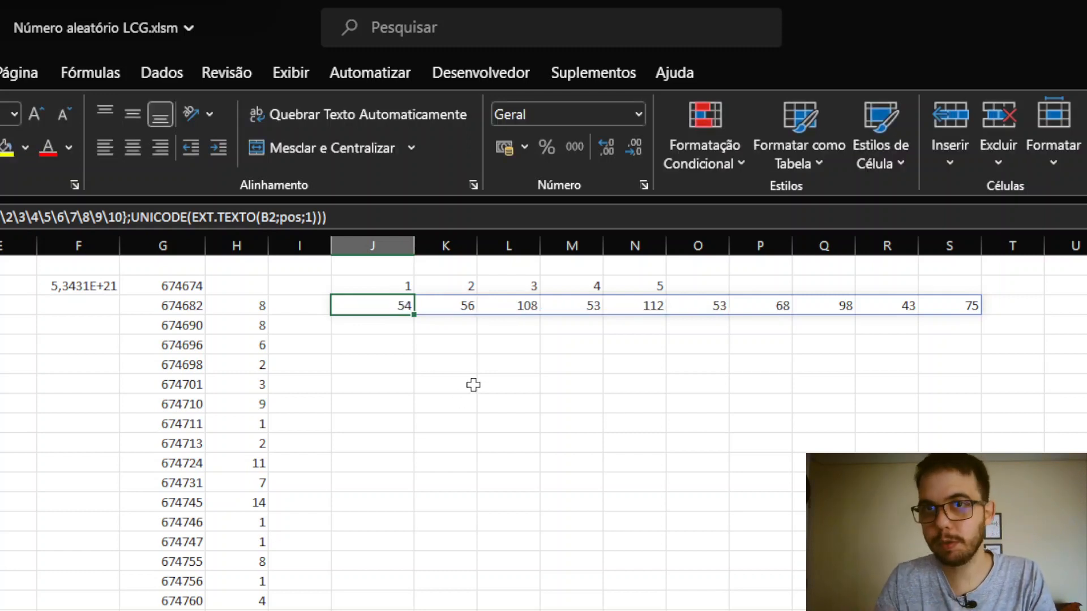
# Delete the example array constant in J2 and move the LET formula from J3 into J2.
pyautogui.press('Up')
pyautogui.press('Down')
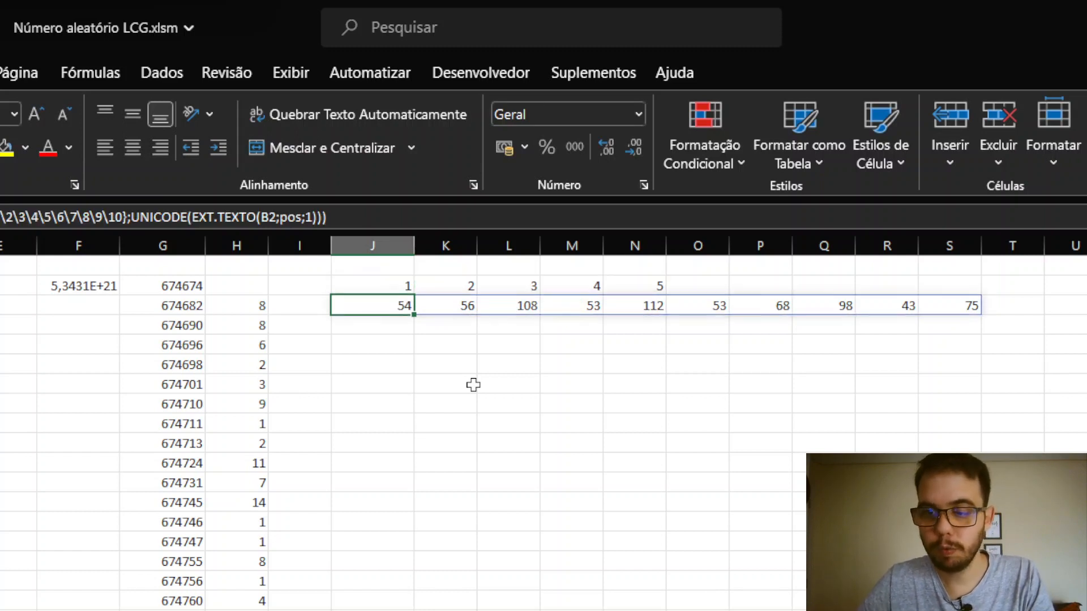
pyautogui.press('Up')
pyautogui.press('BackSpace')
pyautogui.press('Down')
pyautogui.hotkey('ctrl', 'x')
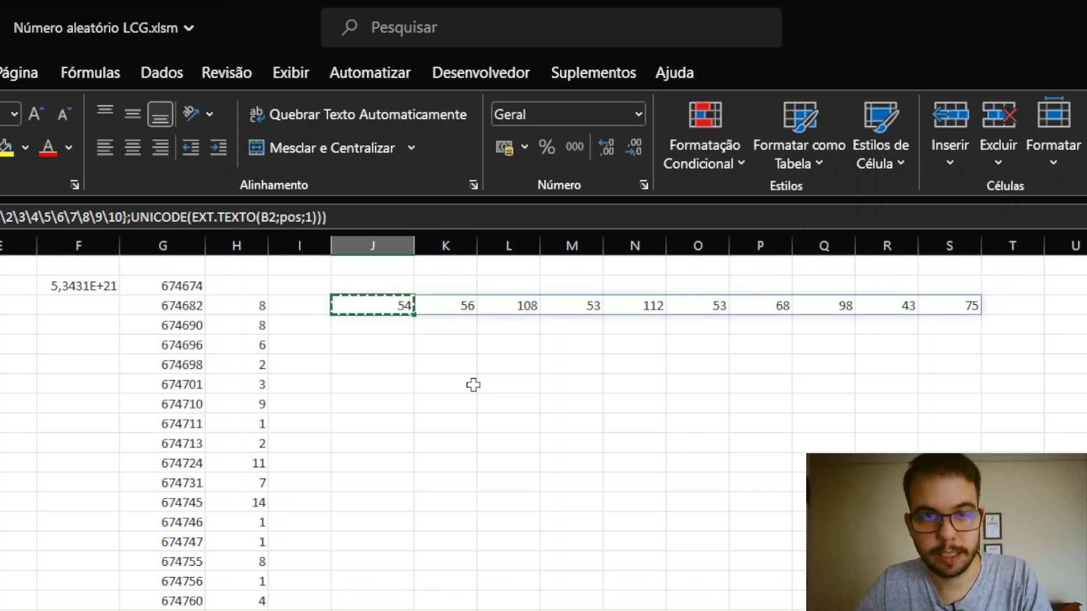
pyautogui.press('Up')
pyautogui.hotkey('ctrl', 'v')
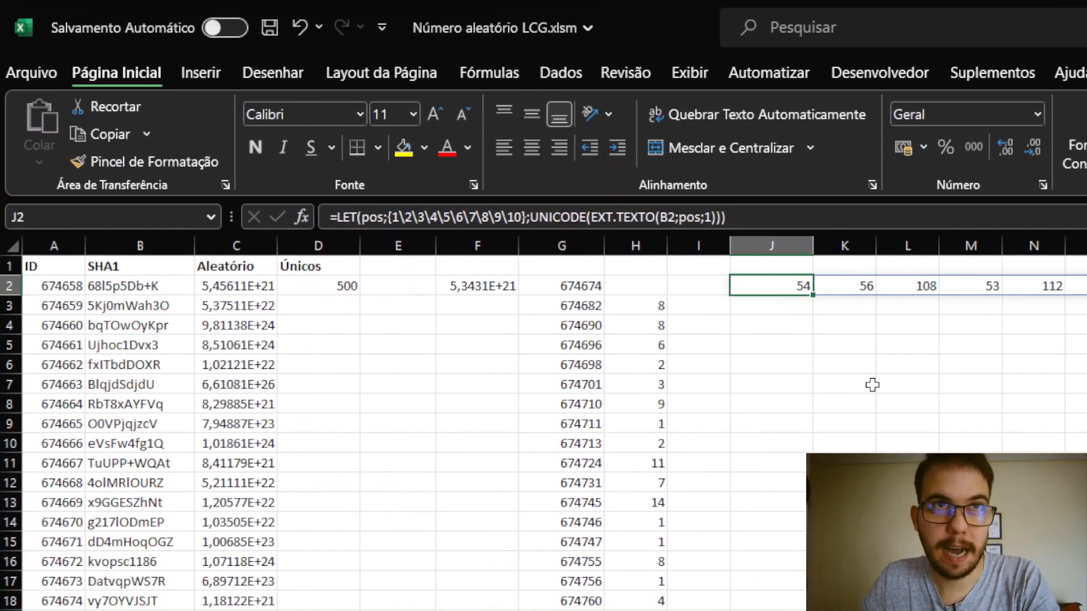
# Join the spilled character codes of the B2 hash in J3 with =CONCAT(J2#).
pyautogui.click(175, 286)
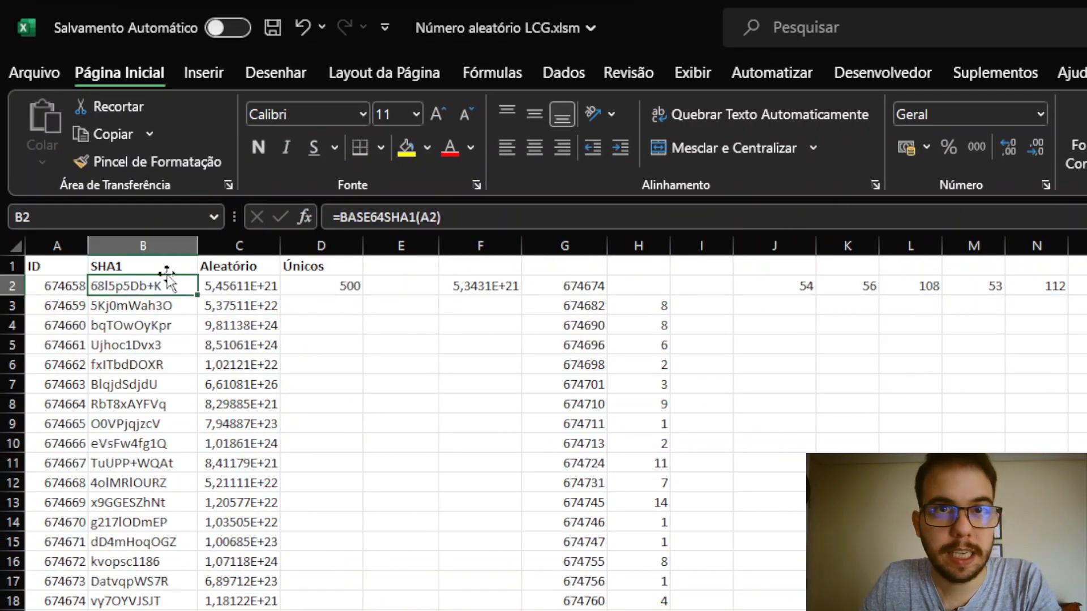
pyautogui.click(818, 308)
pyautogui.press('Left')
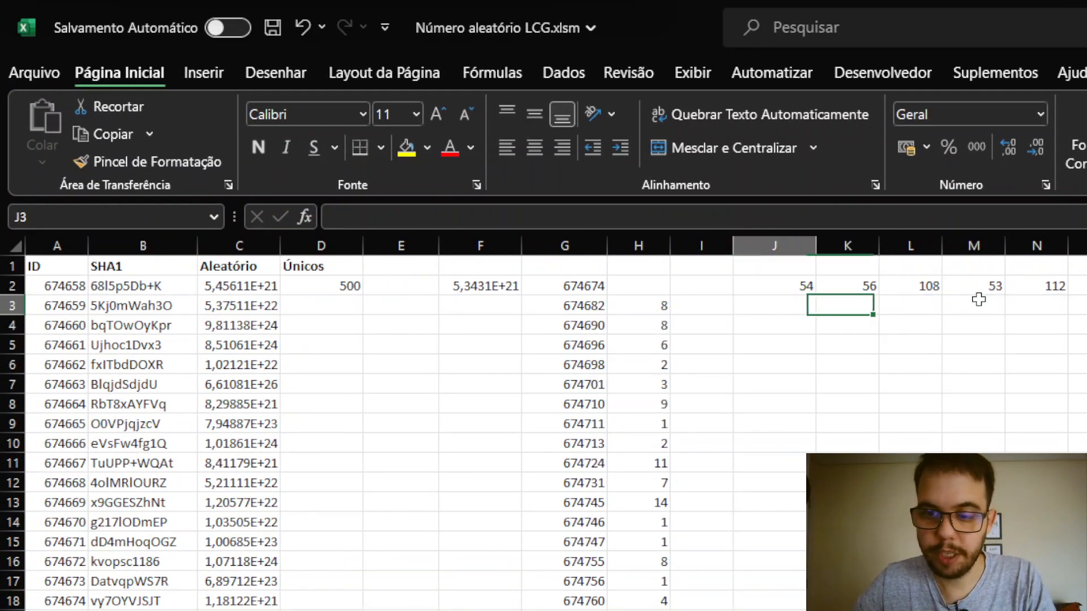
pyautogui.write('=conc')
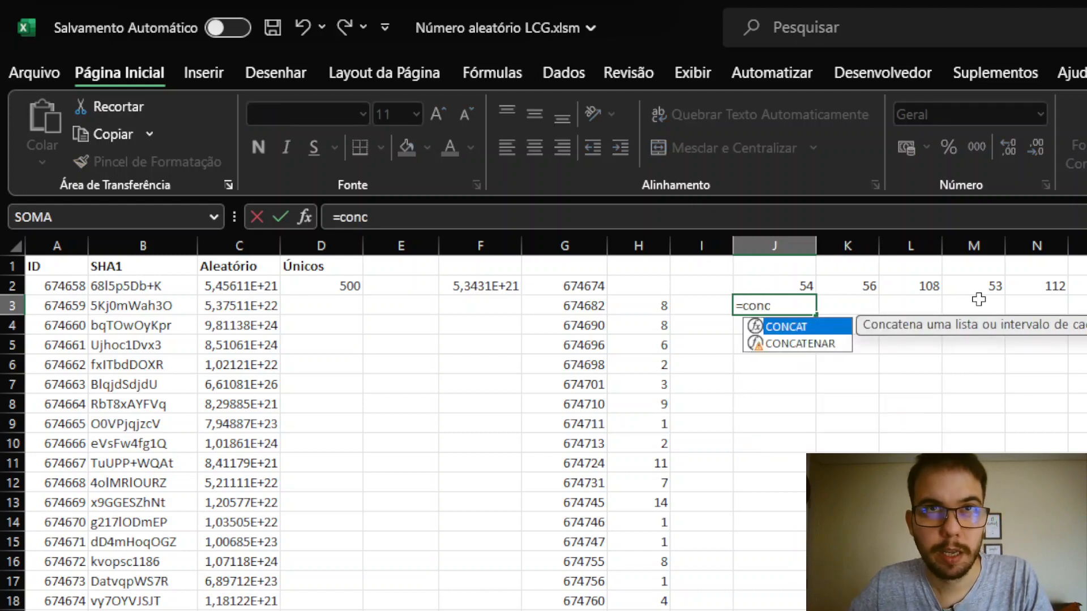
pyautogui.press('Tab')
pyautogui.press('Up')
pyautogui.write('#')
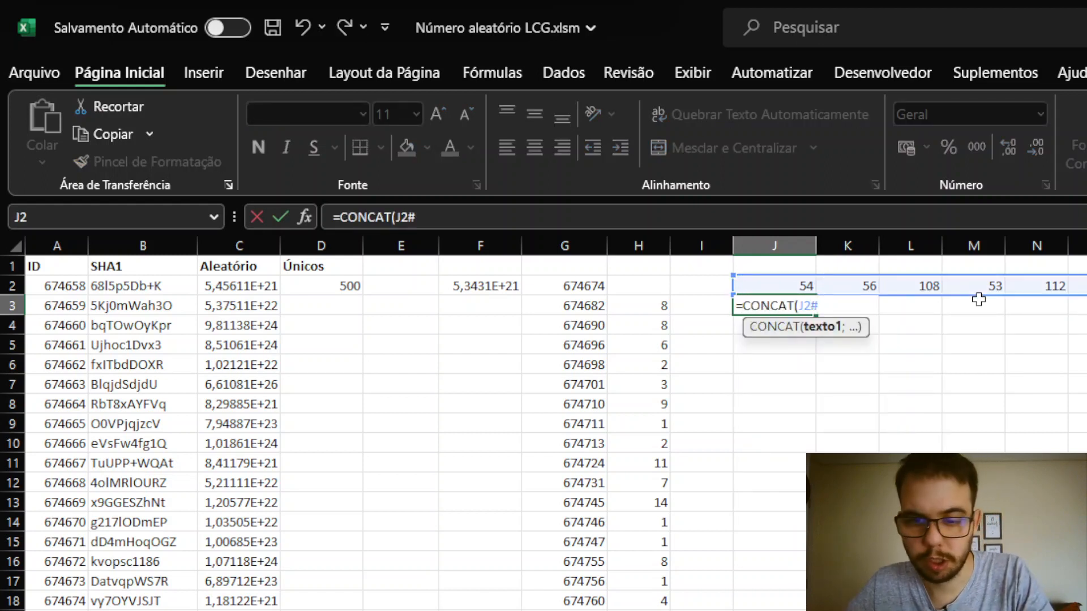
pyautogui.write(')')
pyautogui.press('Return')
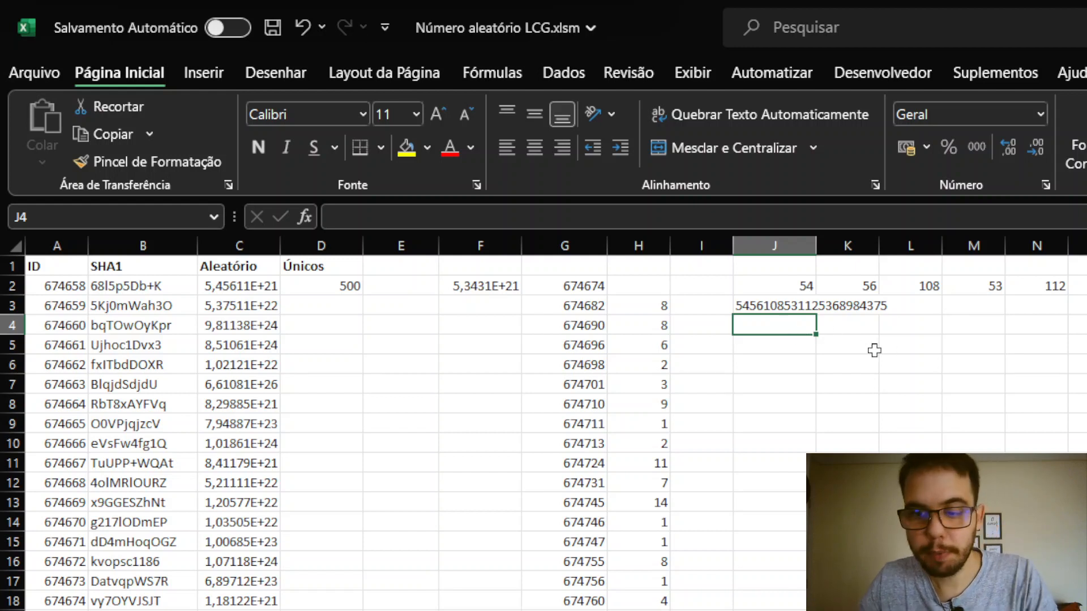
# Convert the concatenated text to a number in J4 with =VALOR(J3).
pyautogui.write('=valo')
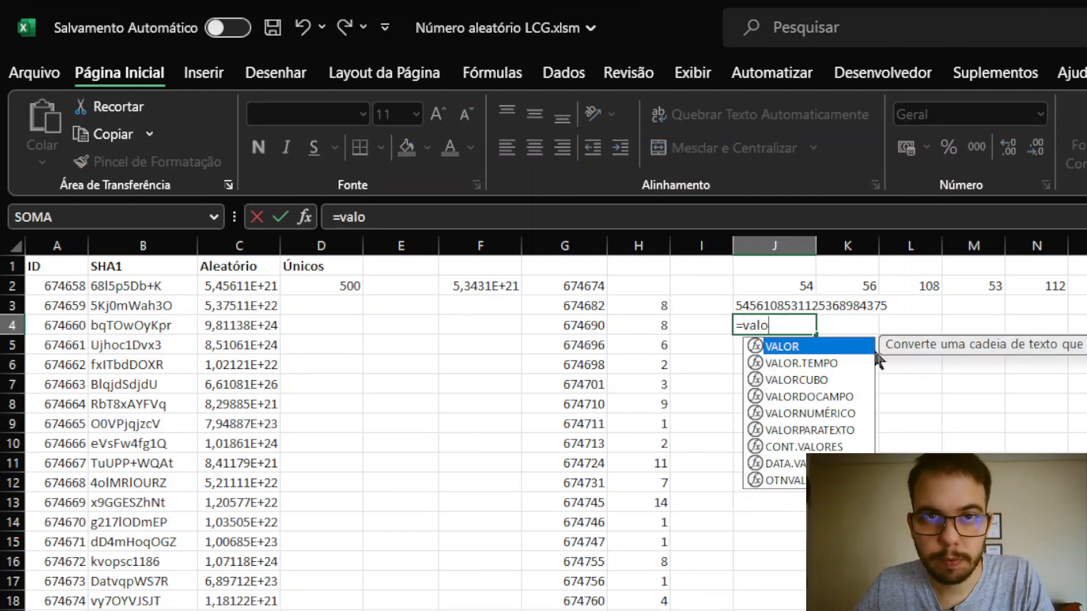
pyautogui.write('r(J3)')
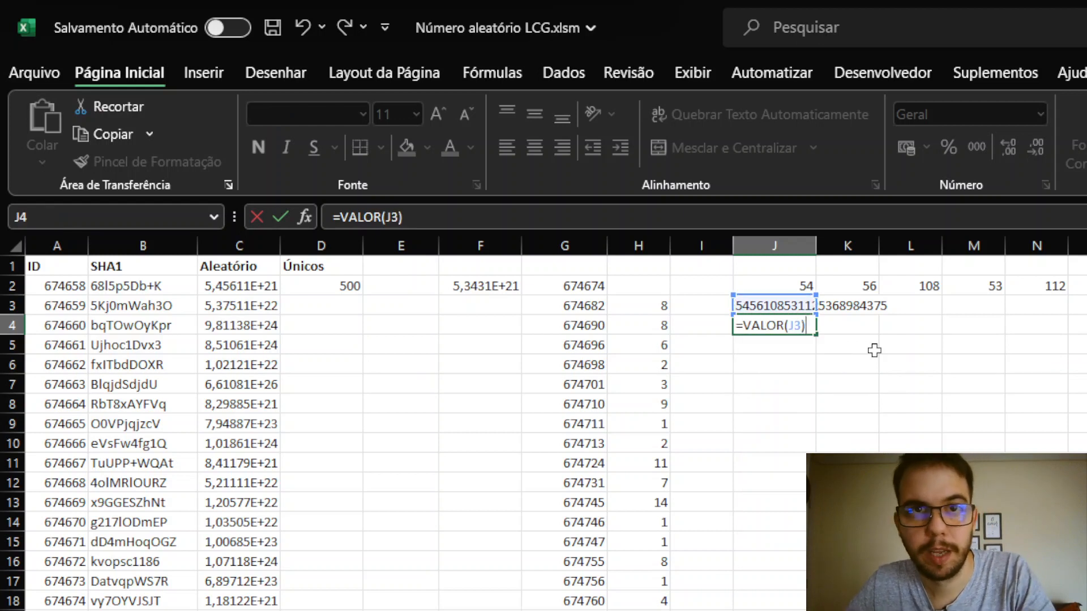
pyautogui.press('Return')
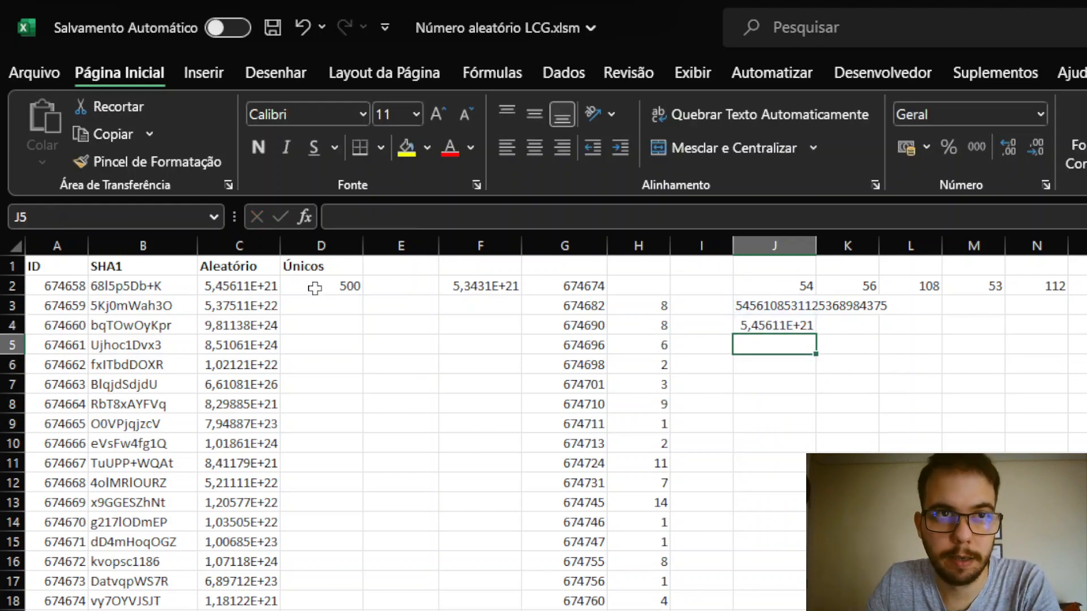
# Examine the conversion formula in C2, the unique-count formula in D2 and the 15% MENOR threshold formula in F2.
pyautogui.click(249, 283)
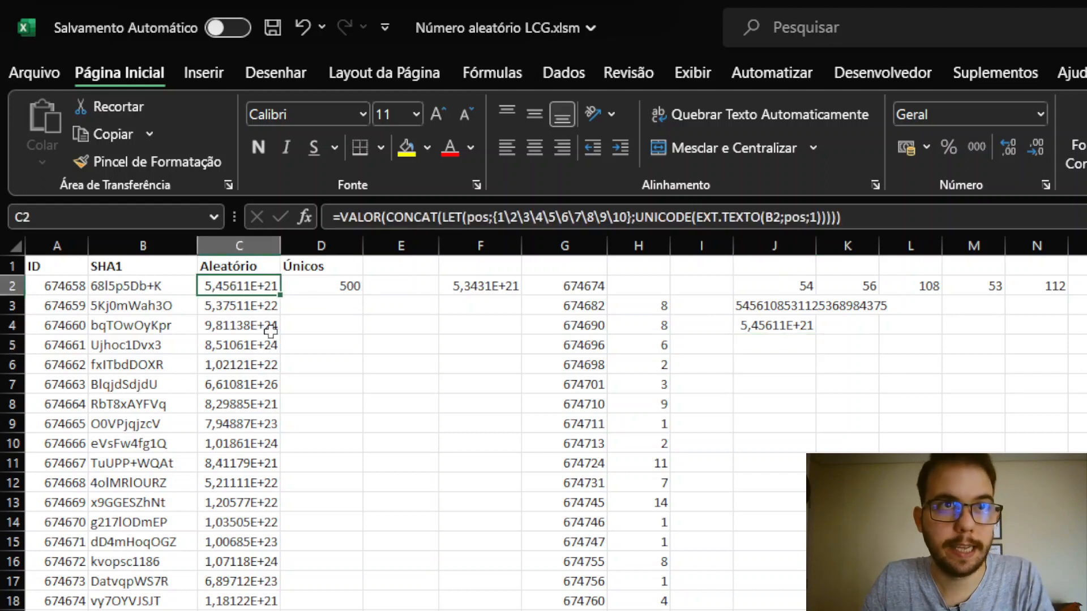
pyautogui.press('Right')
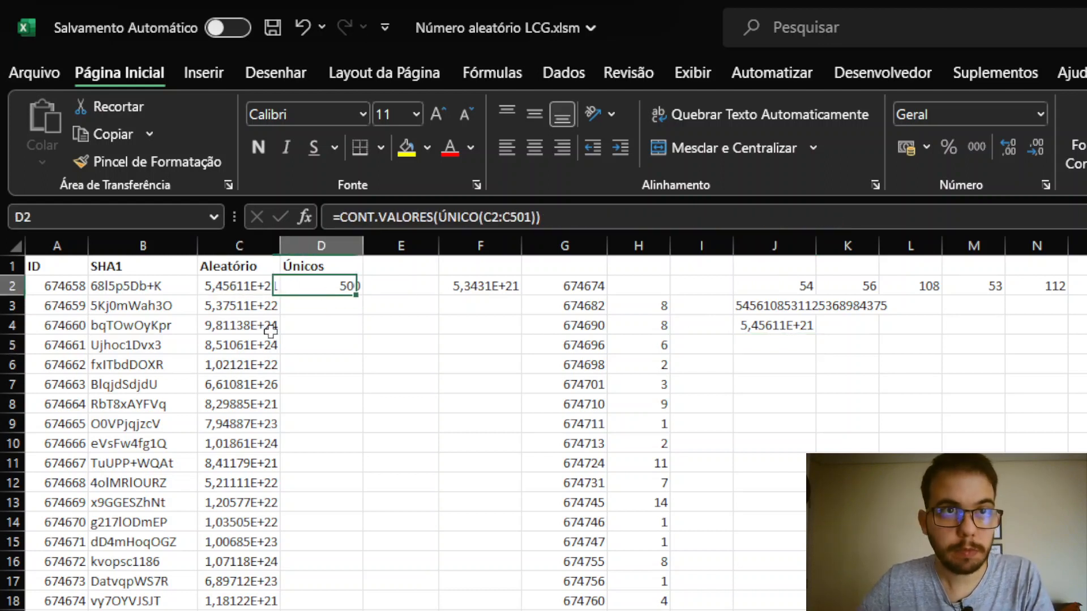
pyautogui.press('F2')
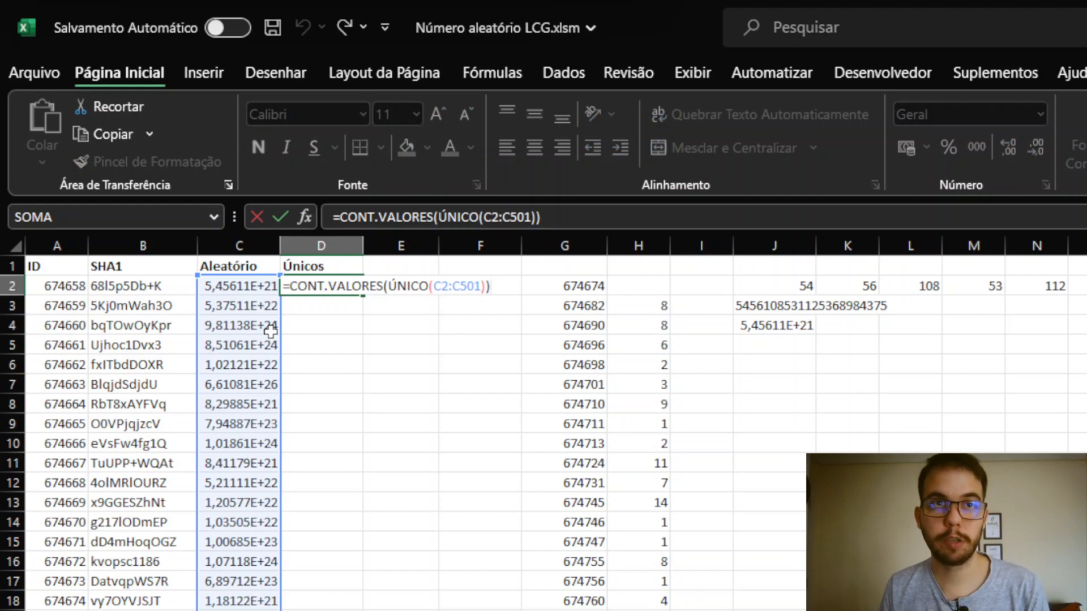
pyautogui.hotkey('ctrl', 'Return')
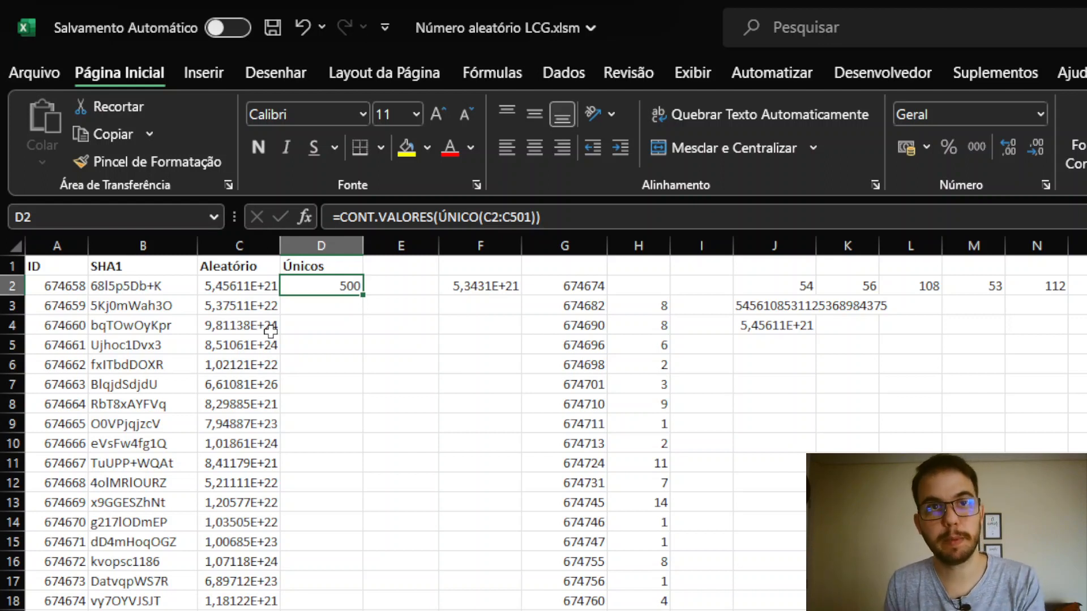
pyautogui.press('Right')
pyautogui.press('Right')
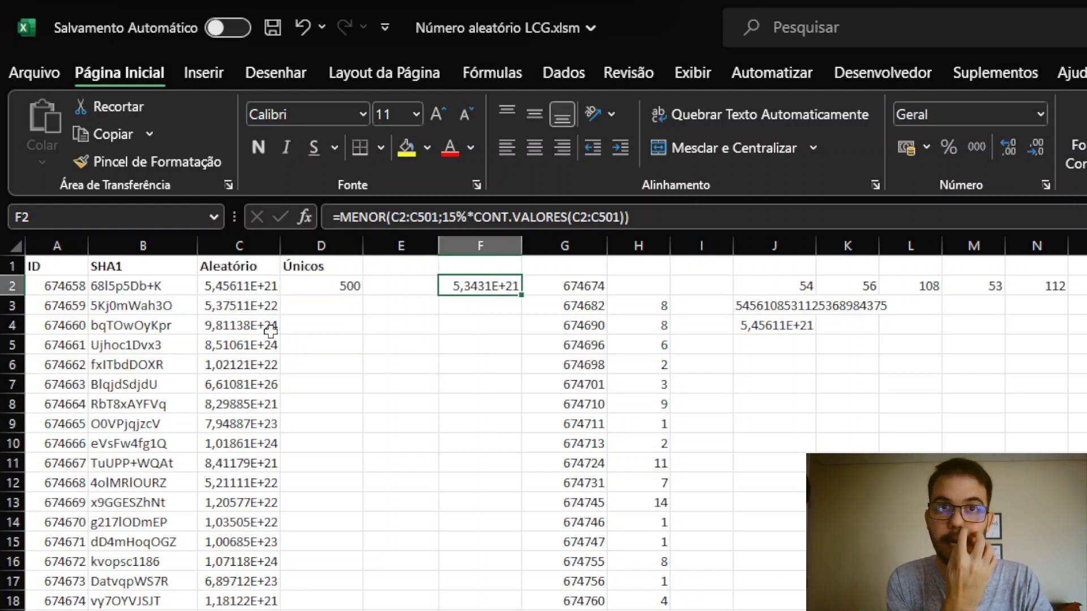
# Delete the demonstration formulas in J2:J4.
pyautogui.press('Right')
pyautogui.press('Right')
pyautogui.press('Right')
pyautogui.press('Right')
pyautogui.hotkey('shift', 'Down')
pyautogui.hotkey('shift', 'Down')
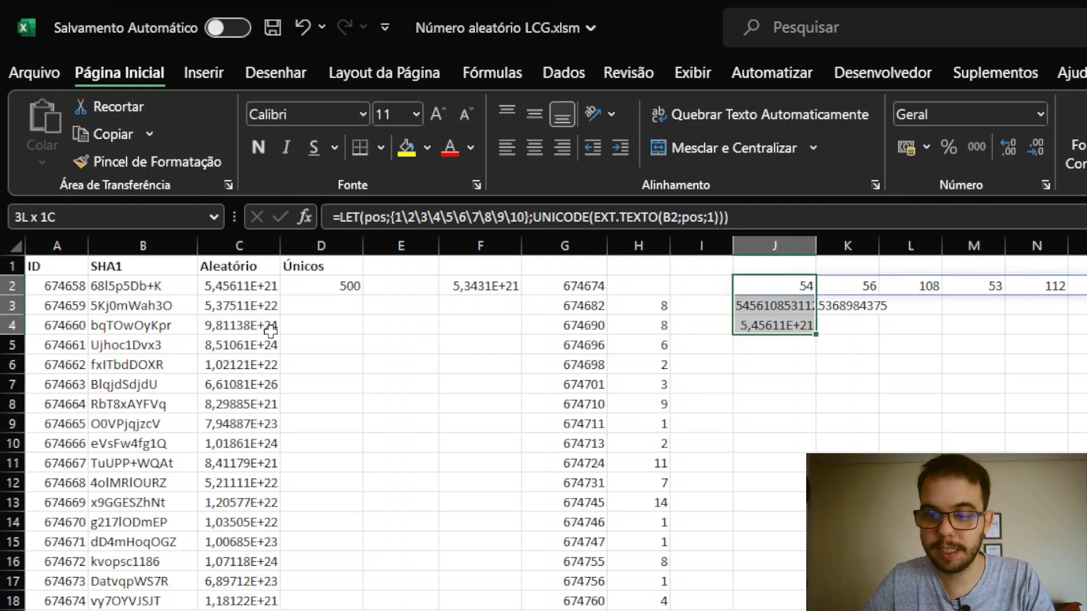
pyautogui.press('Delete')
pyautogui.press('Left')
pyautogui.press('Down')
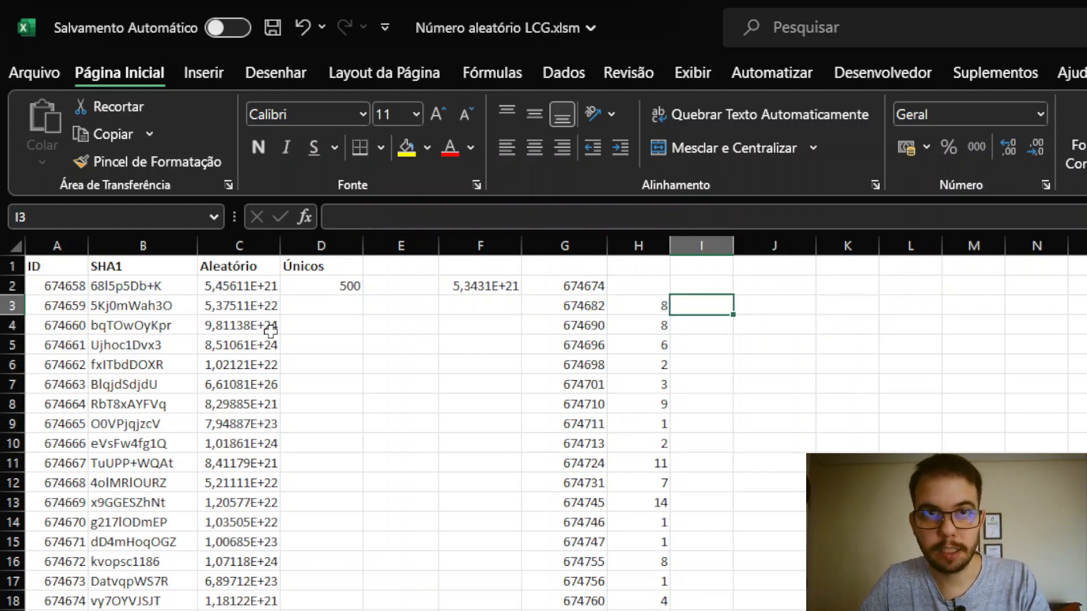
# Examine the MENOR threshold formula in F2, the FILTRO sample formula in G2 and the SE/DESLOC difference formula in H2.
pyautogui.press('Left')
pyautogui.press('Up')
pyautogui.press('Left')
pyautogui.press('Left')
pyautogui.press('F2')
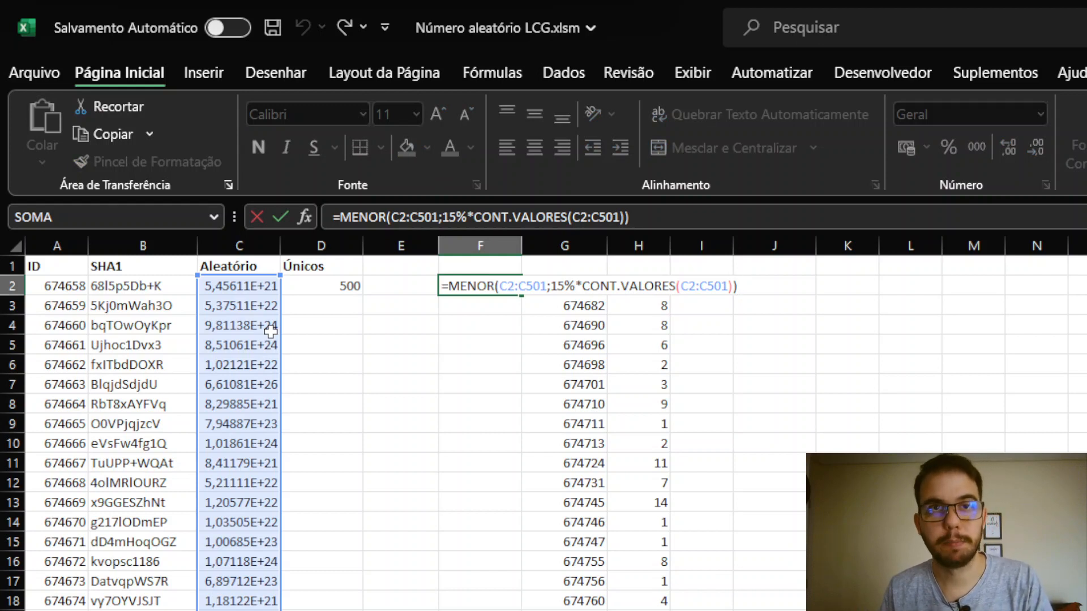
pyautogui.hotkey('ctrl', 'Return')
pyautogui.press('Right')
pyautogui.press('F2')
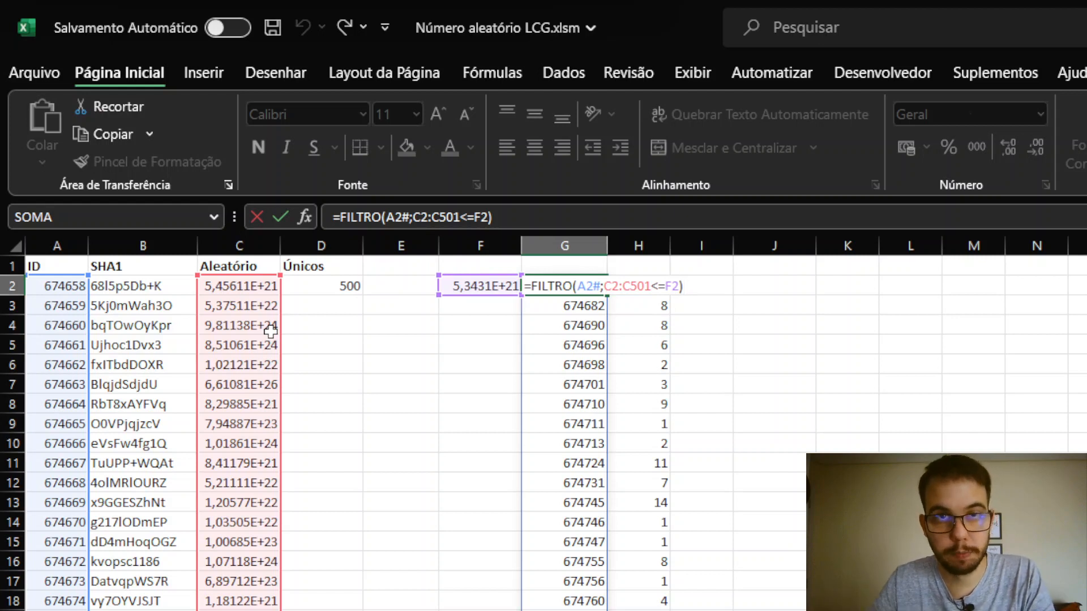
pyautogui.hotkey('ctrl', 'Return')
pyautogui.press('Right')
pyautogui.press('Down')
pyautogui.press('F2')
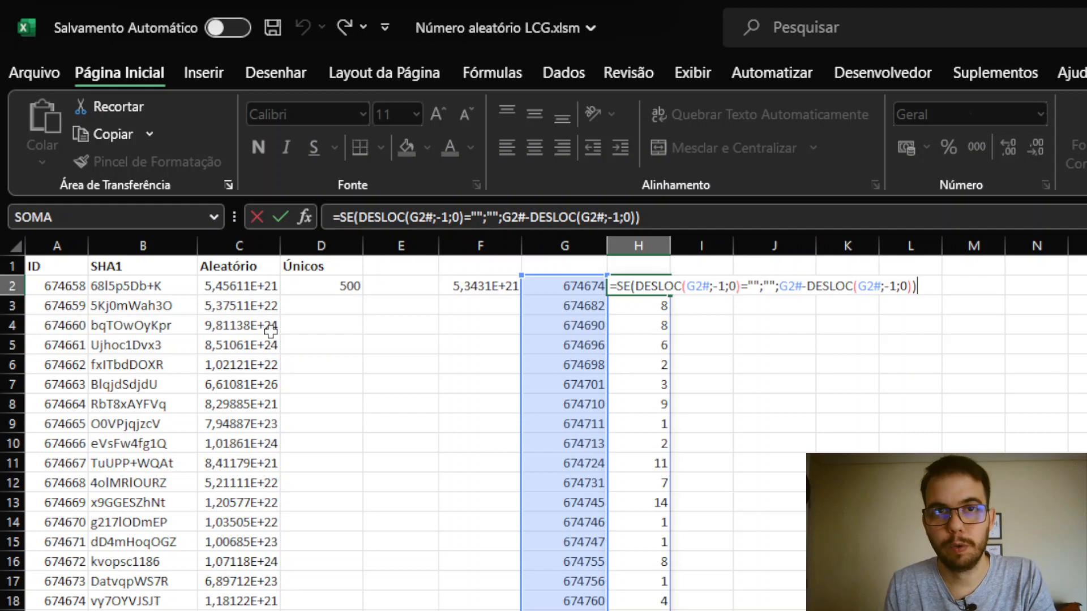
pyautogui.hotkey('ctrl', 'Return')
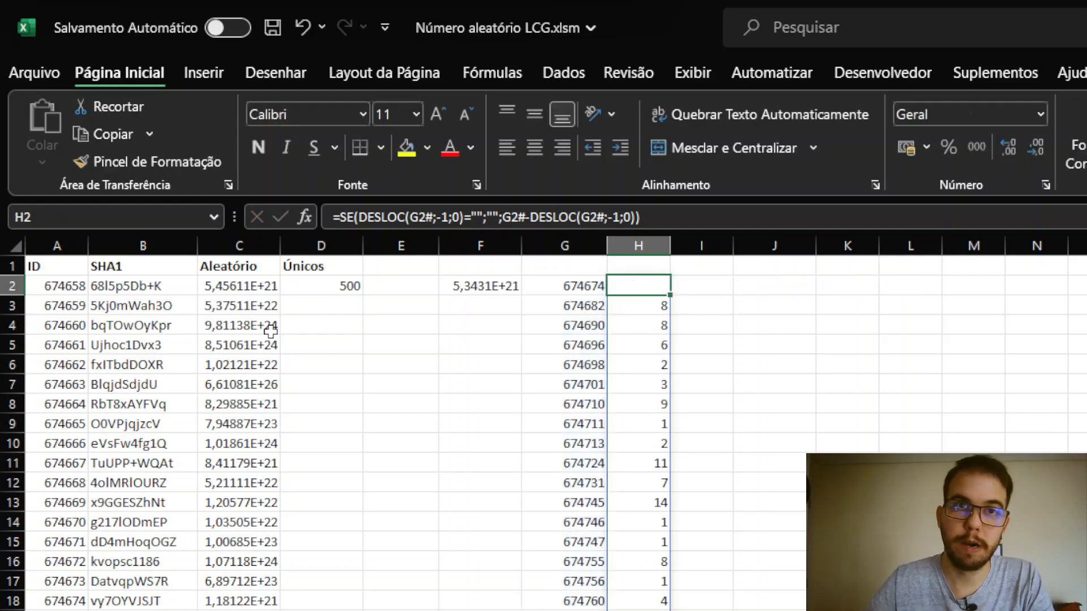
# Insert a histogram of the ID differences spilled from H2 and move it next to the data.
pyautogui.hotkey('ctrl', 'shift', 'Down')
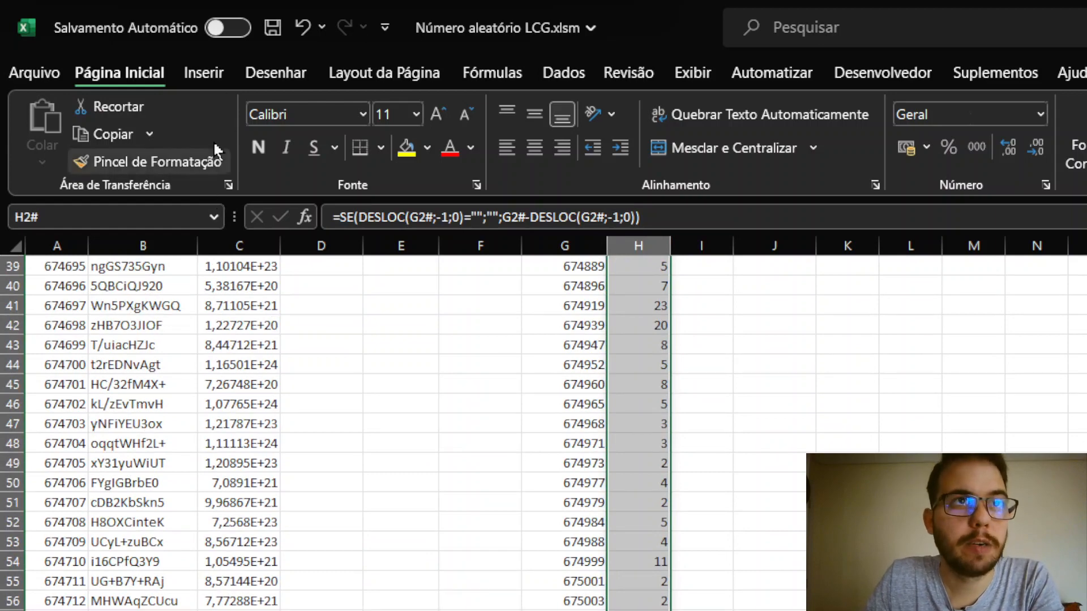
pyautogui.click(193, 75)
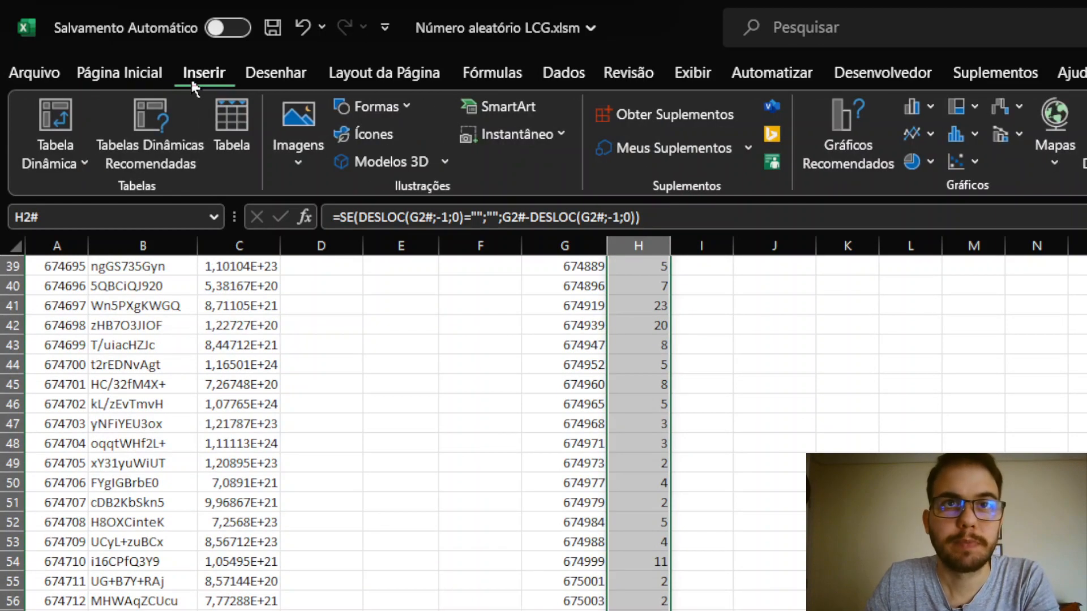
pyautogui.click(963, 135)
pyautogui.click(985, 218)
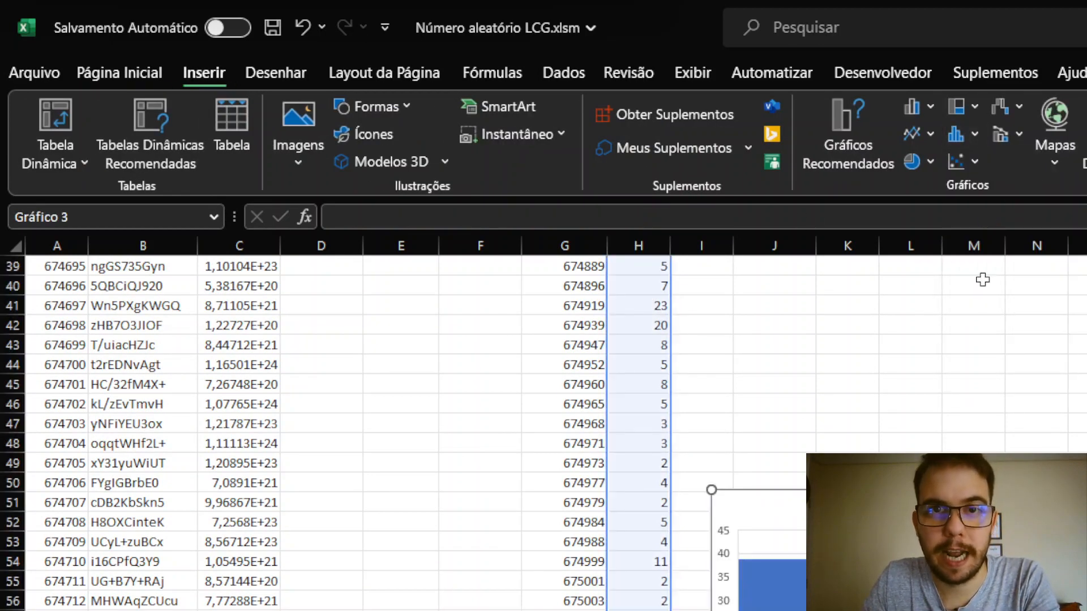
pyautogui.moveTo(1017, 498); pyautogui.dragTo(922, 393)
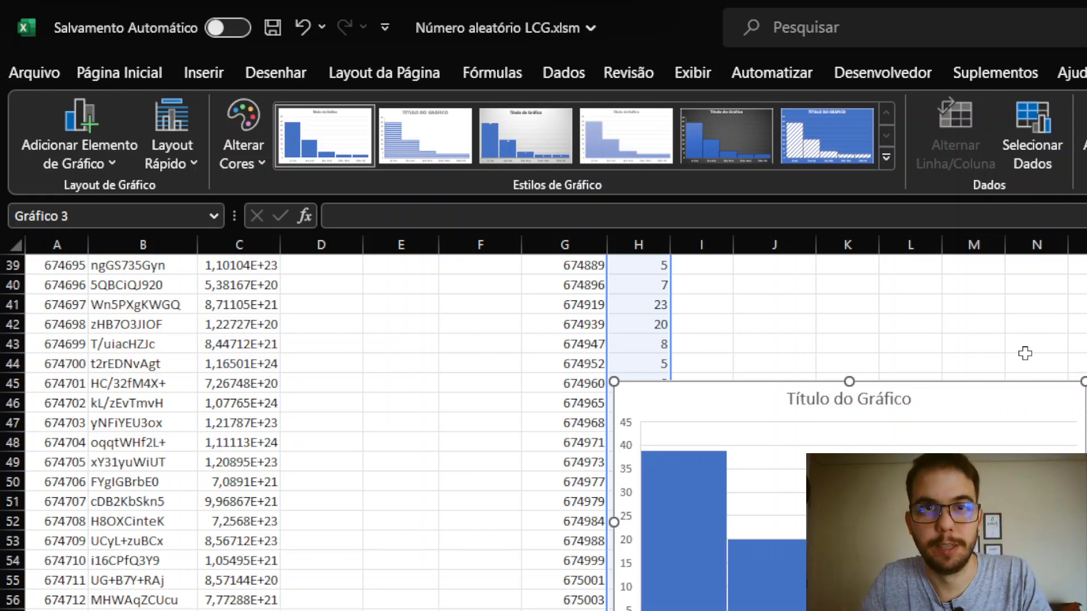
# Delete the histogram of the ID differences and return to the start of column H.
pyautogui.press('Escape')
pyautogui.click(1005, 393)
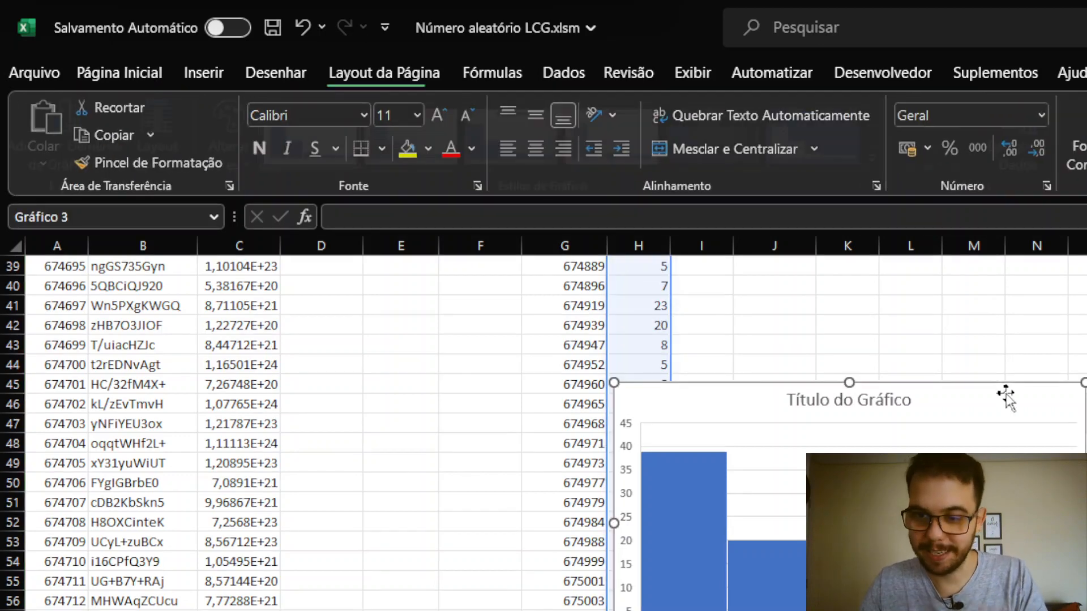
pyautogui.press('Delete')
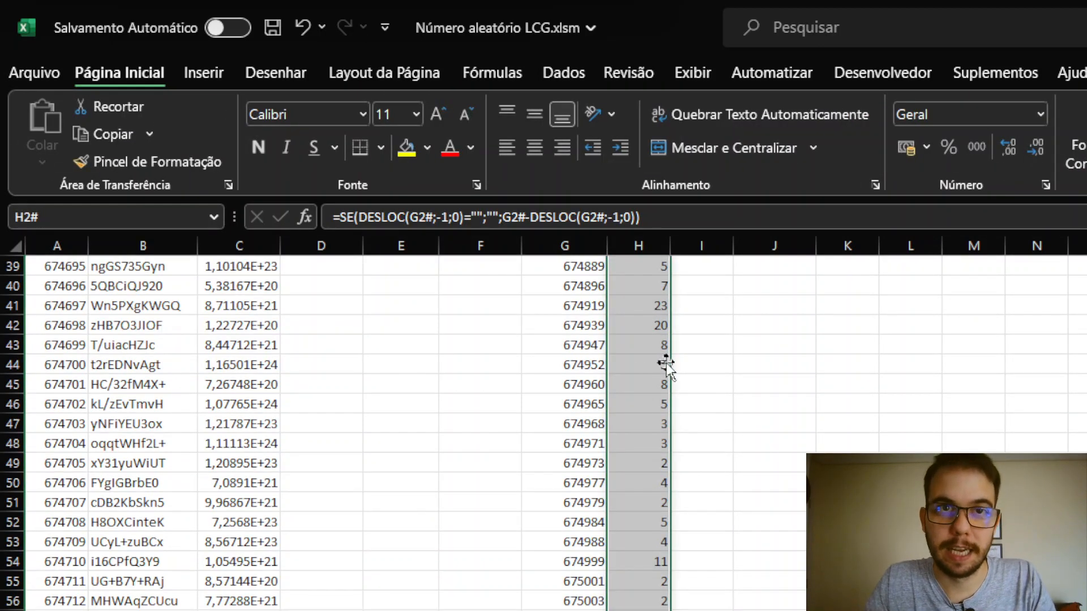
pyautogui.click(694, 378)
pyautogui.hotkey('ctrl', 'Up')
pyautogui.press('Down')
pyautogui.press('Left')
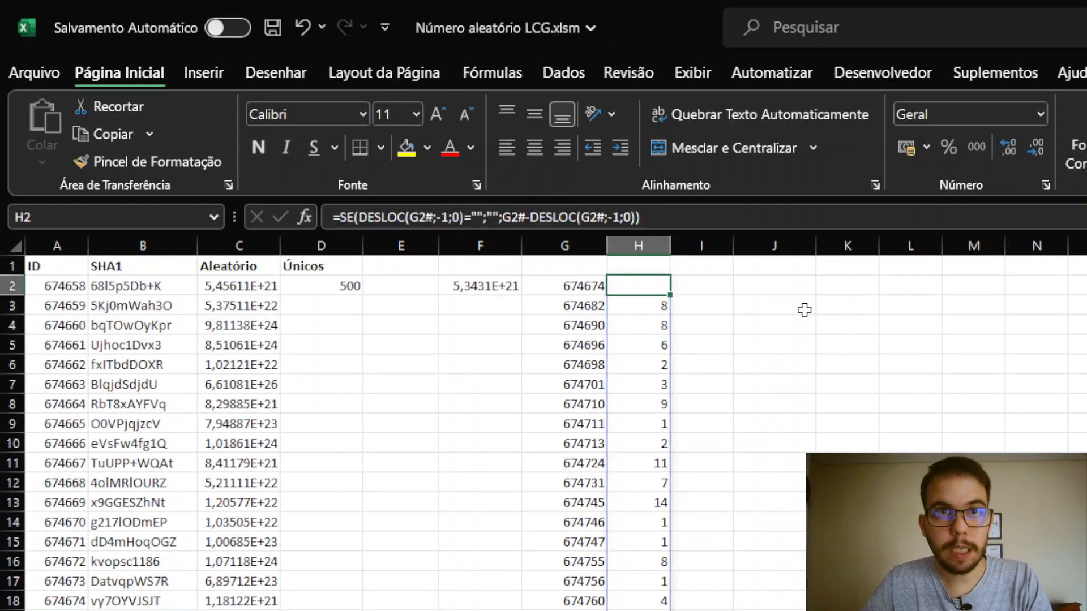
pyautogui.press('Down')
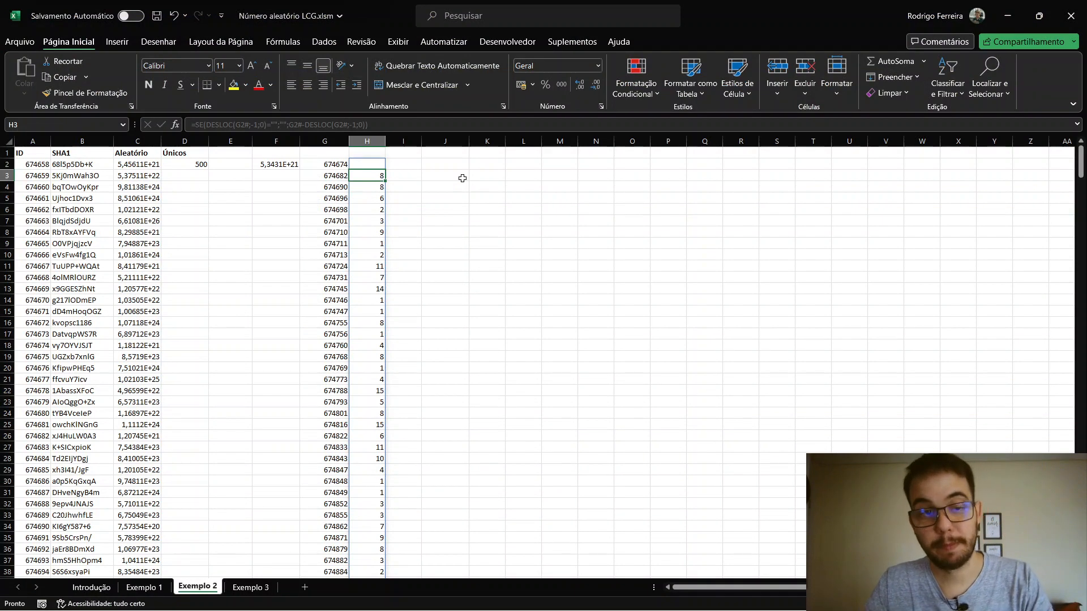
# Switch to the Exemplo 3 sheet and view the SEQUÊNCIA formula behind the IDs in A2.
pyautogui.click(268, 589)
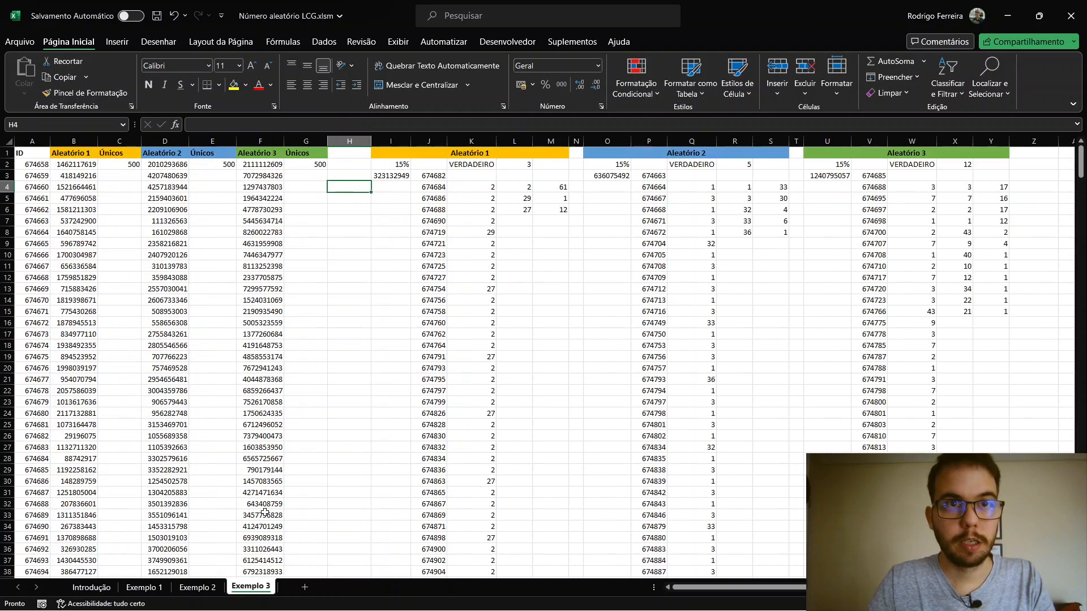
pyautogui.click(221, 202)
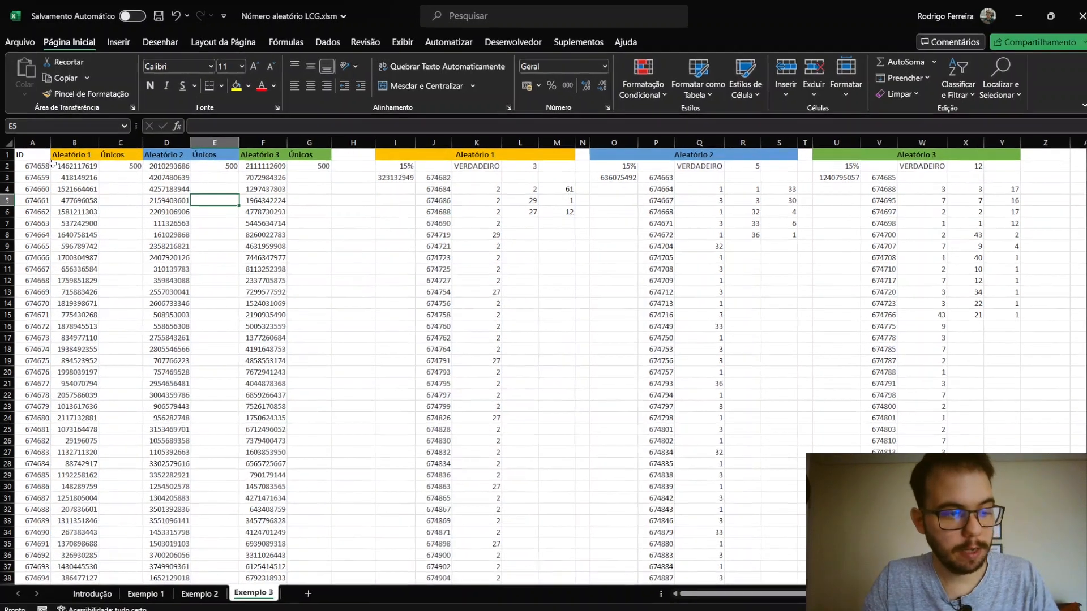
pyautogui.click(38, 164)
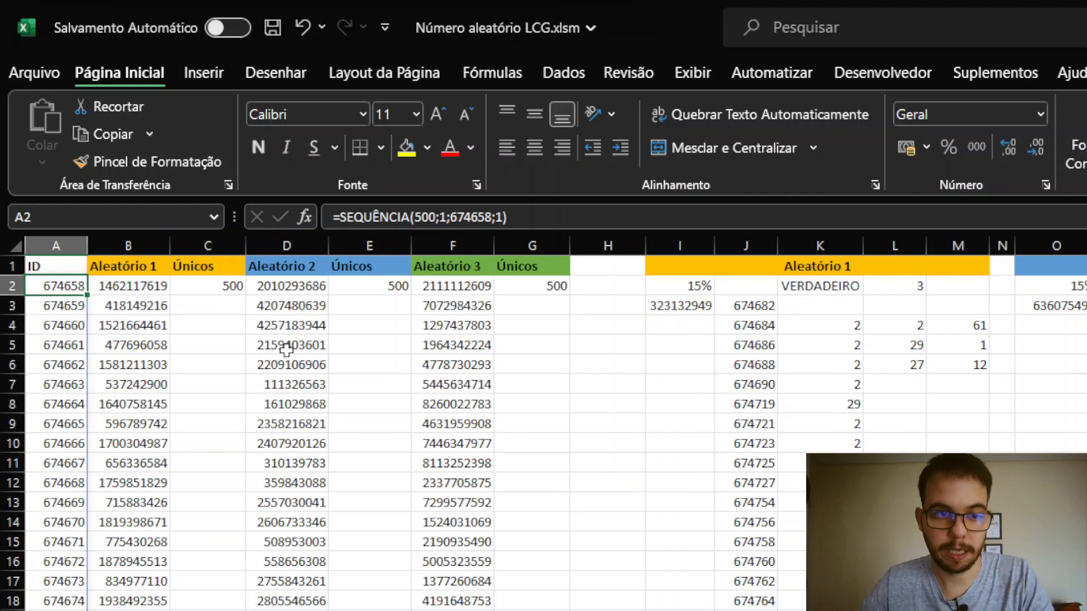
pyautogui.press('Right')
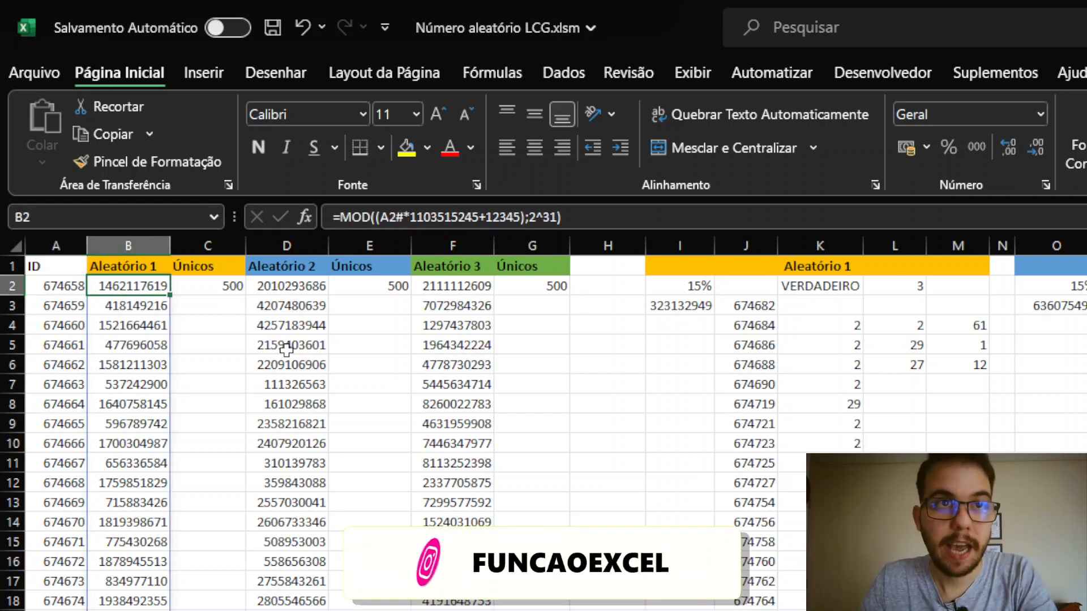
pyautogui.click(365, 218)
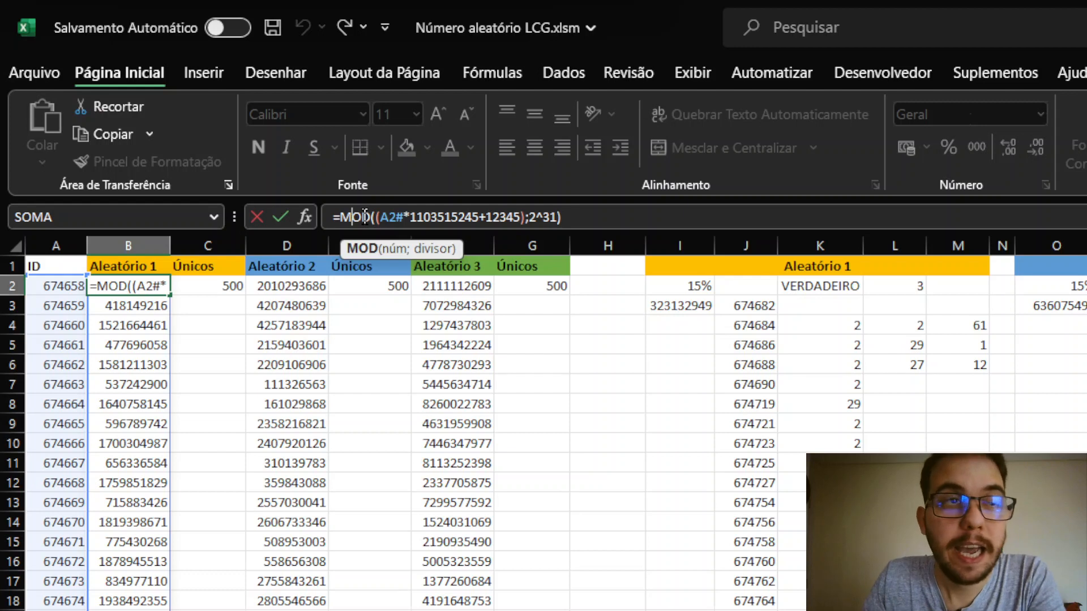
pyautogui.click(402, 218)
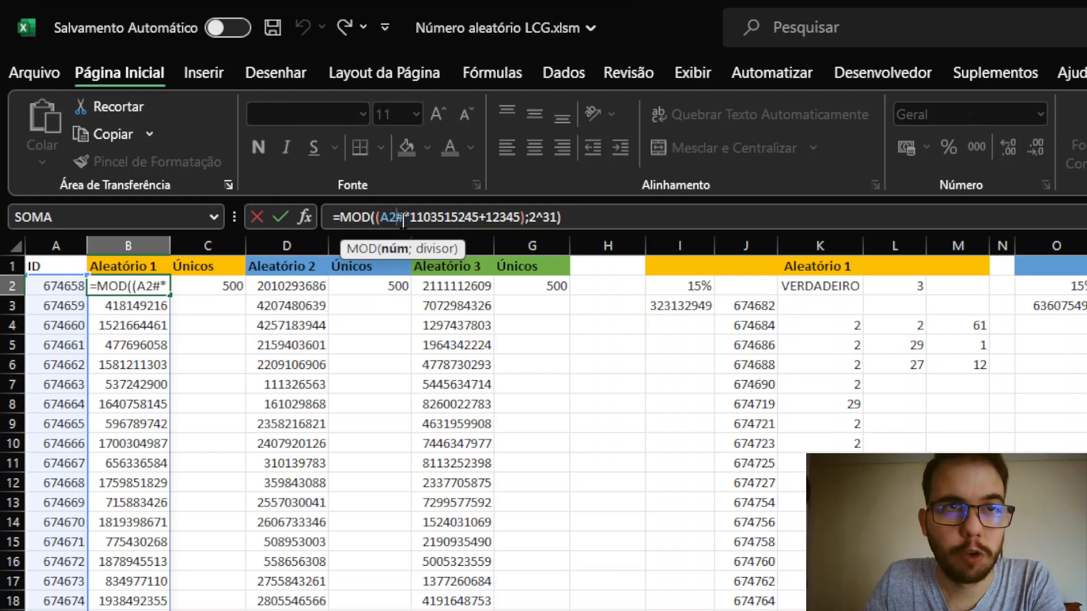
pyautogui.moveTo(403, 218); pyautogui.dragTo(379, 218)
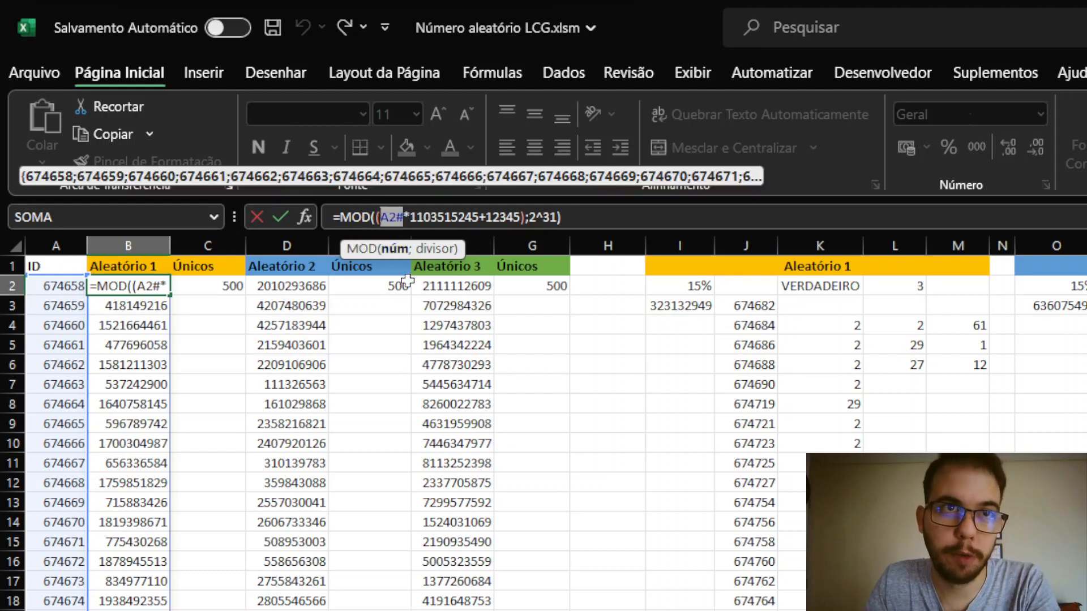
pyautogui.doubleClick(444, 217)
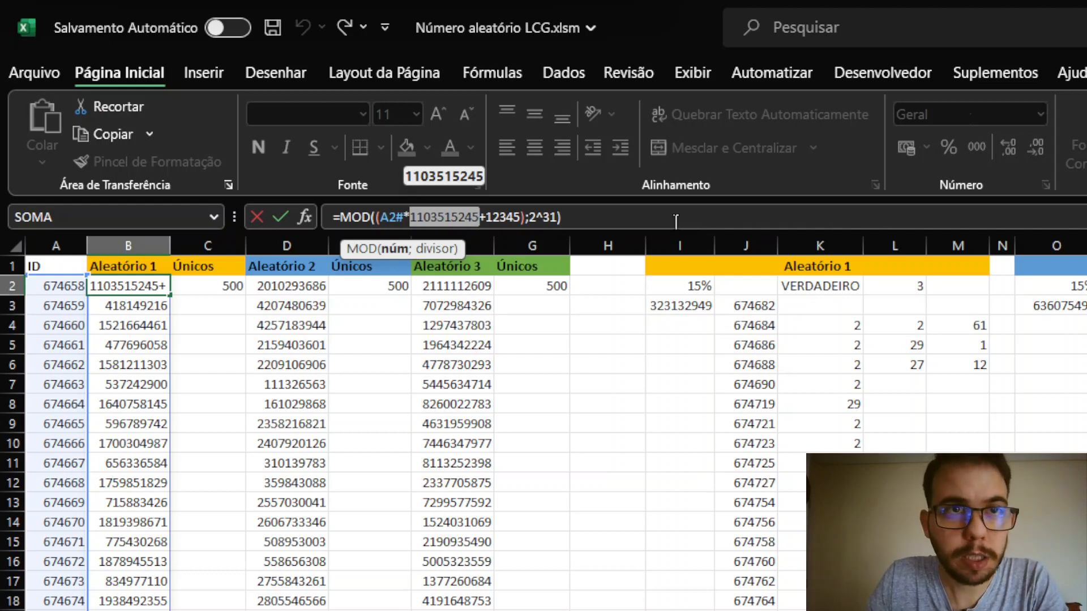
pyautogui.click(506, 217)
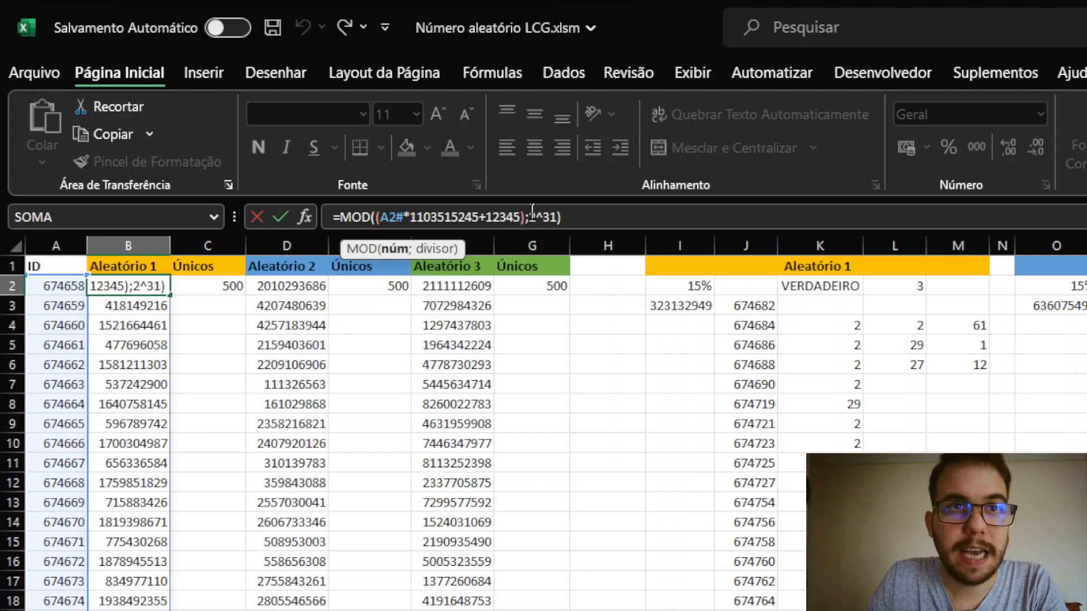
pyautogui.moveTo(529, 216); pyautogui.dragTo(582, 218)
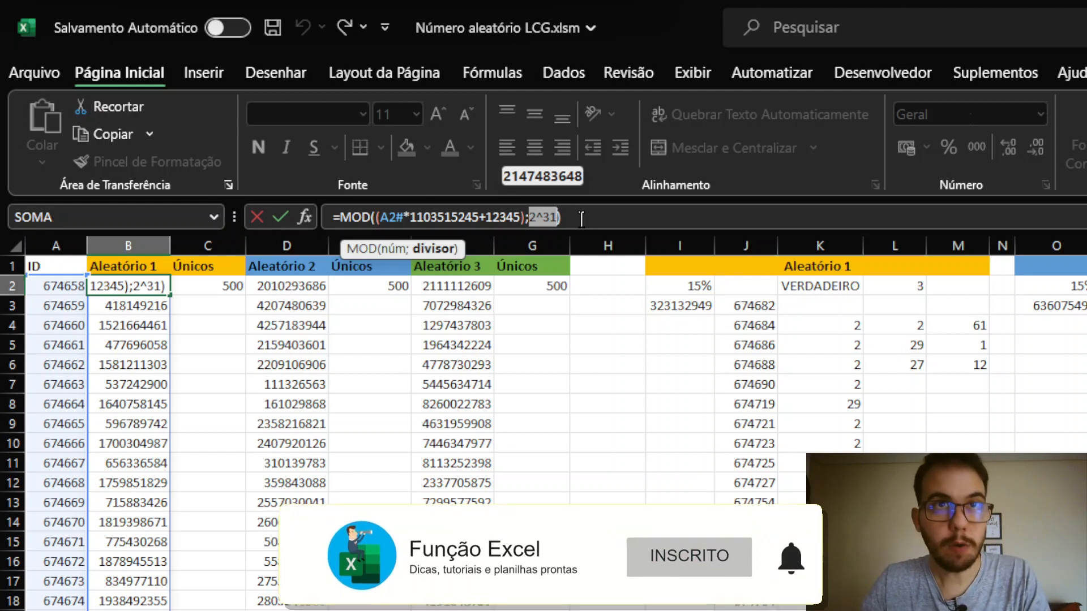
pyautogui.hotkey('ctrl', 'Return')
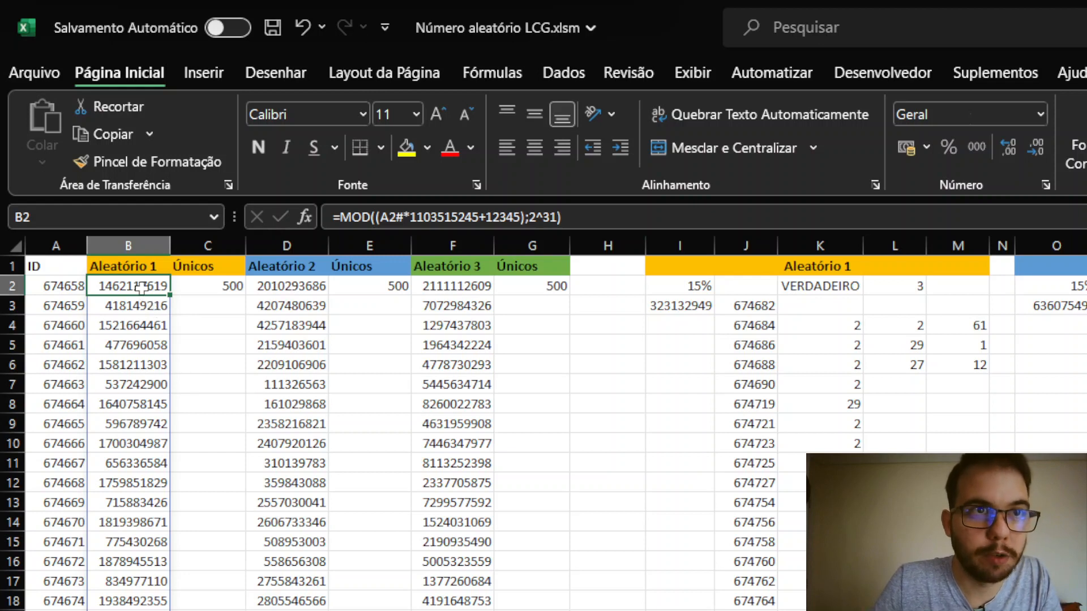
# Review the generated Aleatório 1 numbers in column B and the unique-count formula in C2.
pyautogui.moveTo(146, 287); pyautogui.dragTo(131, 580)
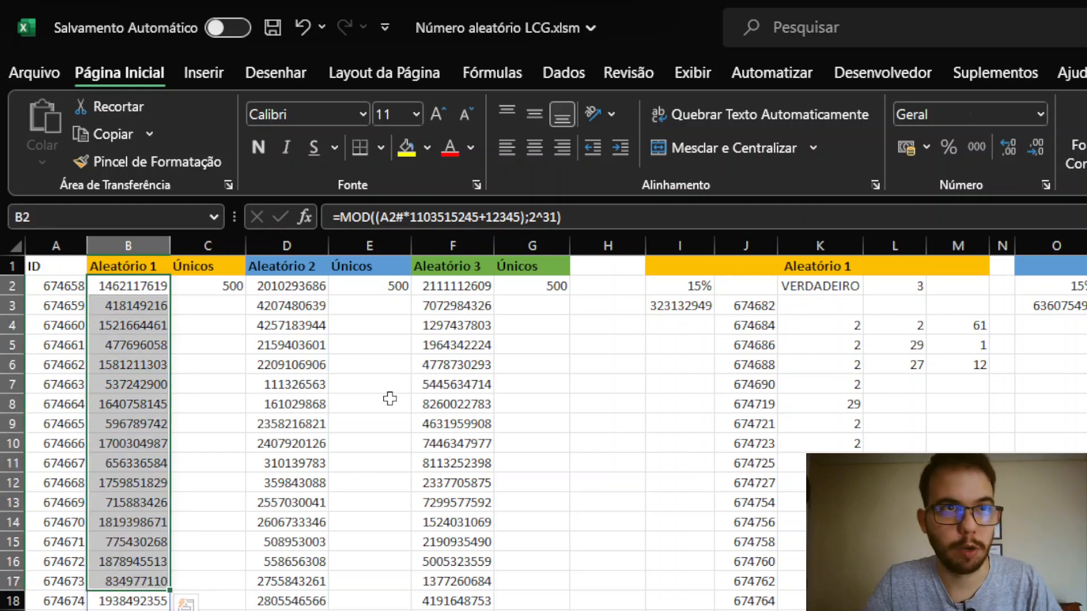
pyautogui.click(206, 278)
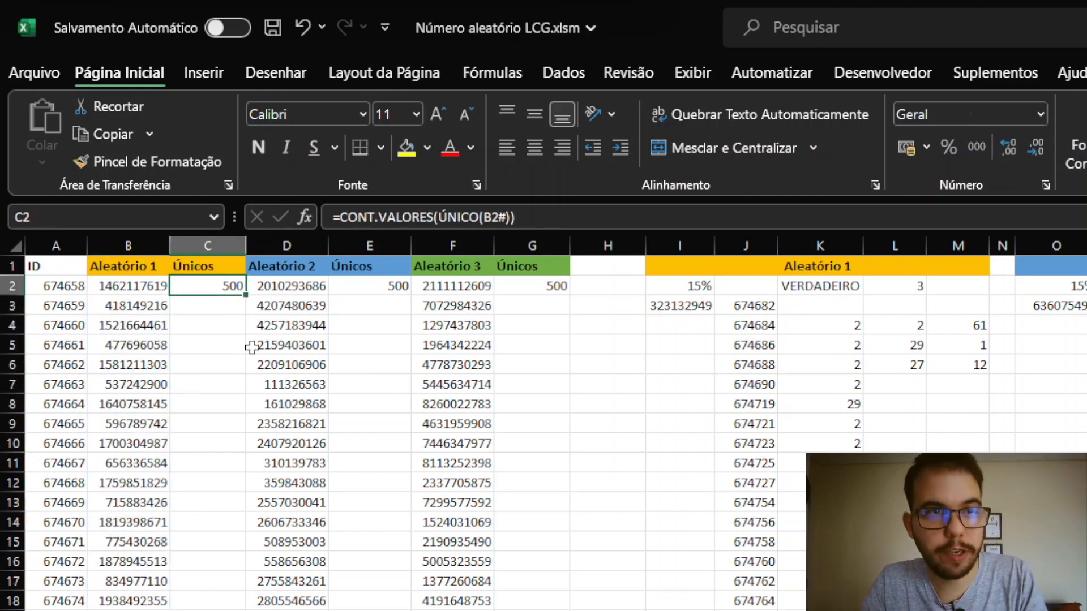
pyautogui.press('F2')
pyautogui.press('Escape')
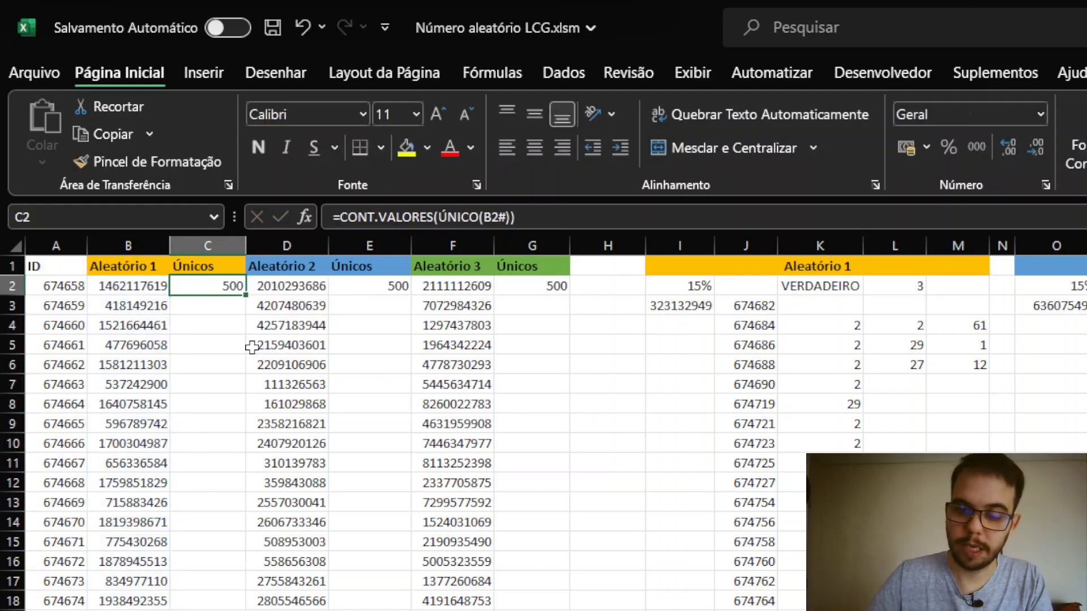
# Set the SEQUÊNCIA row count in A2 to 1000000 and go to the last ID in the list.
pyautogui.hotkey('ctrl', 'z')
pyautogui.press('F2')
pyautogui.press('Left')
pyautogui.press('Left')
pyautogui.press('Left')
pyautogui.press('Left')
pyautogui.press('Left')
pyautogui.press('Left')
pyautogui.press('Left')
pyautogui.press('Left')
pyautogui.press('Left')
pyautogui.press('Left')
pyautogui.press('Left')
pyautogui.press('Left')
pyautogui.press('Left')
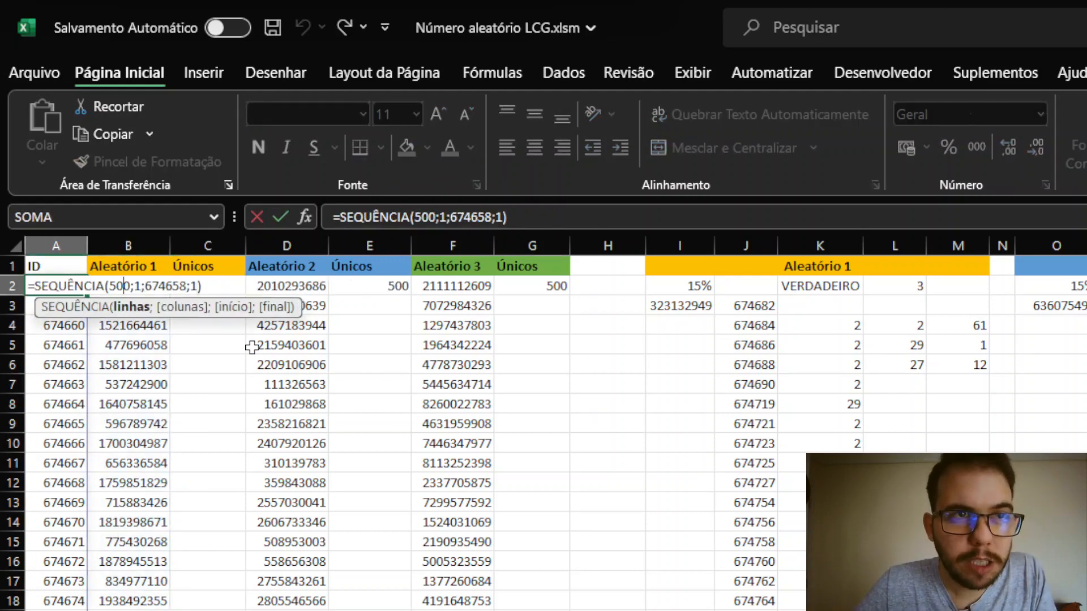
pyautogui.press('Left')
pyautogui.press('Right')
pyautogui.press('BackSpace')
pyautogui.write('1')
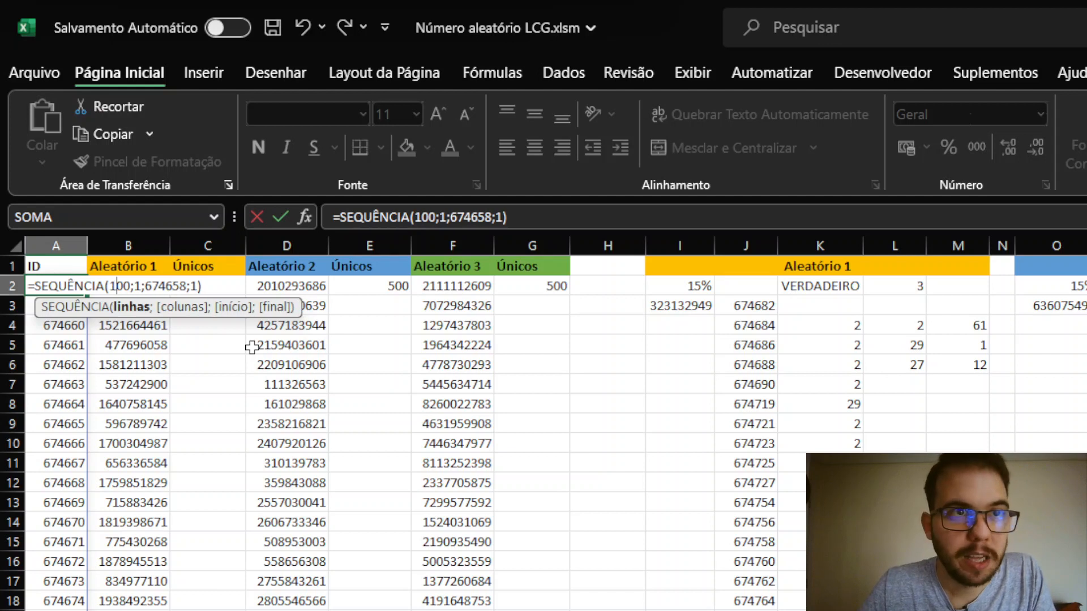
pyautogui.write('0000')
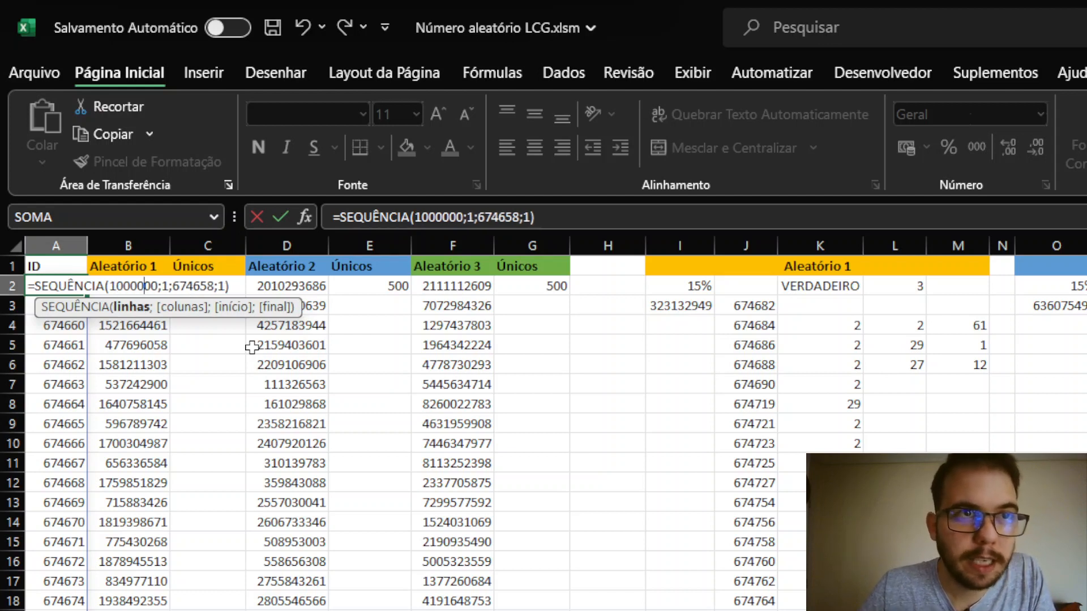
pyautogui.press('Return')
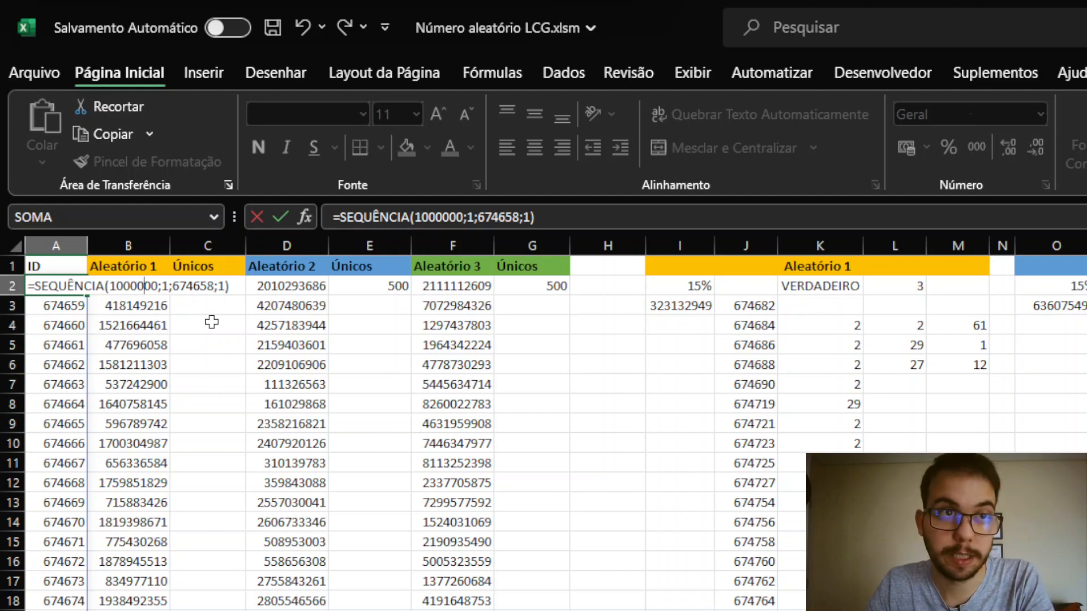
pyautogui.press('Return')
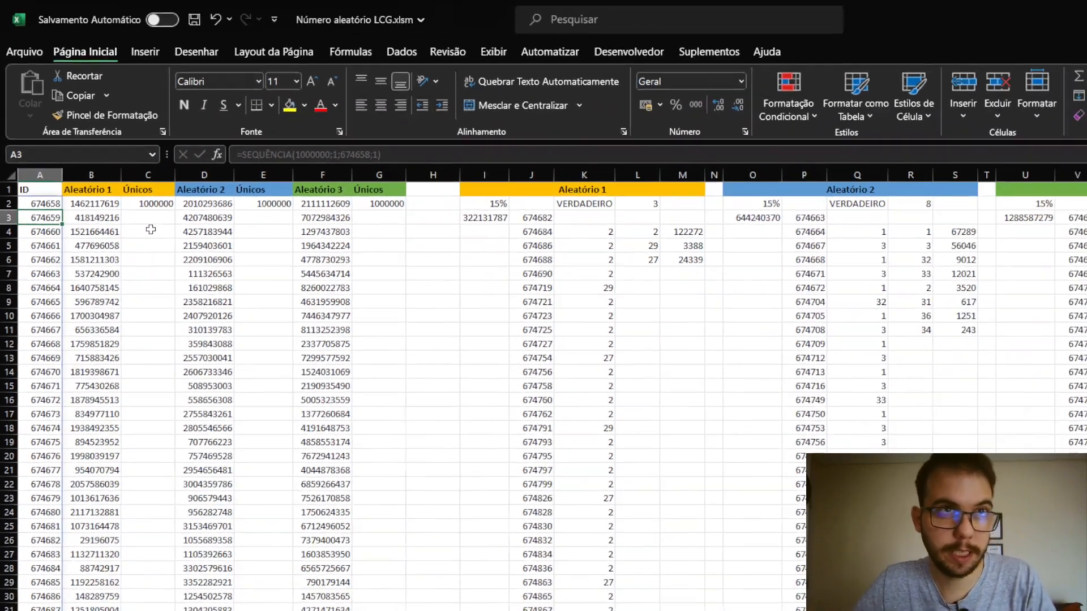
pyautogui.hotkey('ctrl', 'Down')
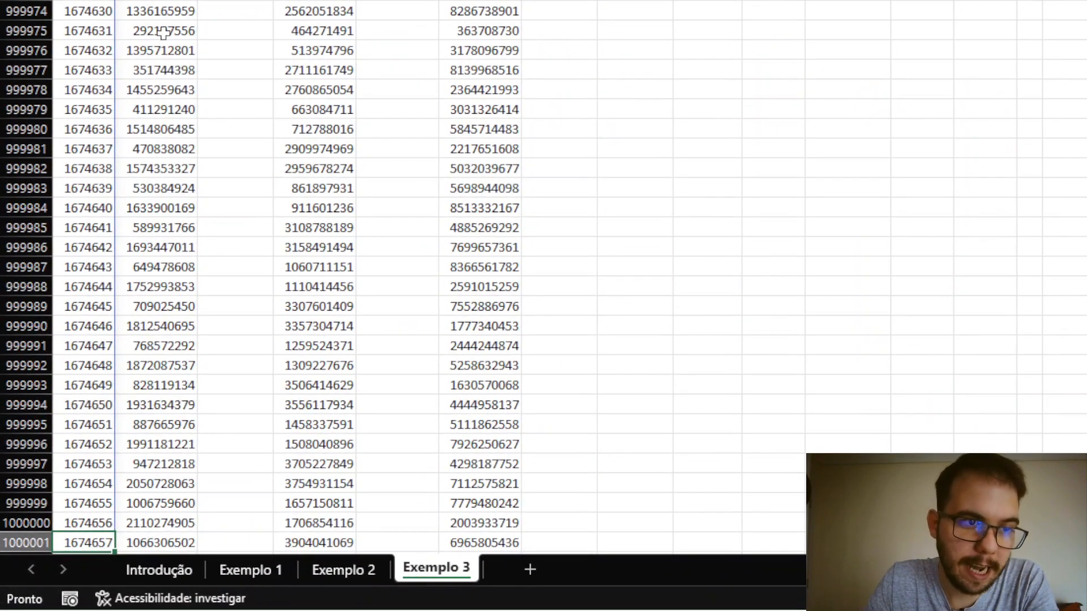
pyautogui.scroll(-1, 156, 31)
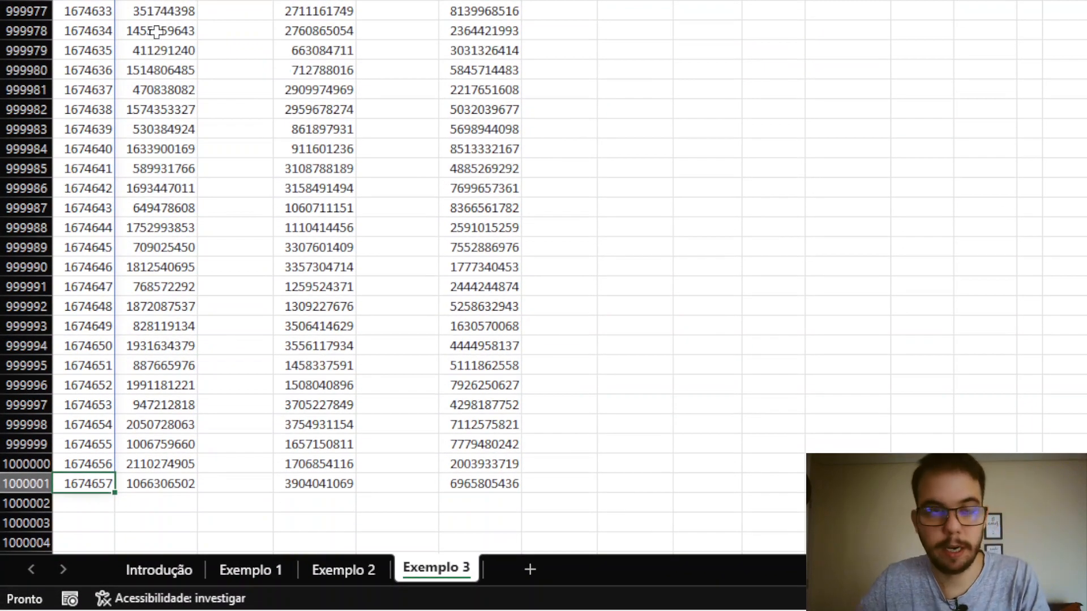
# Review the Aleatório 1 sample setup: the 15% share in I2, the MENOR cutoff formula in I3 and the FILTRO formula in J3.
pyautogui.hotkey('ctrl', 'Up')
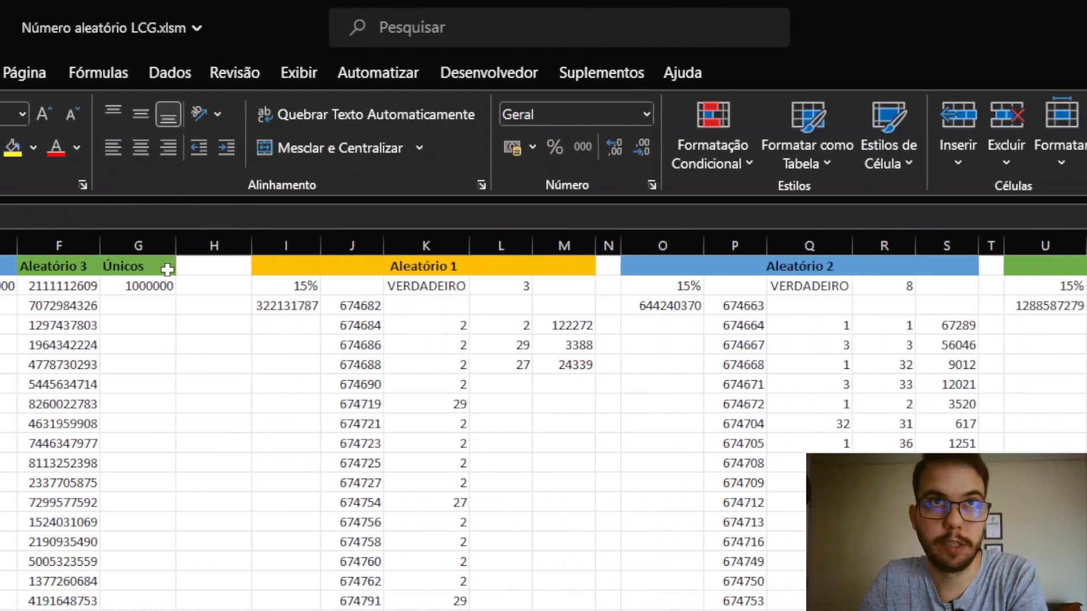
pyautogui.click(304, 287)
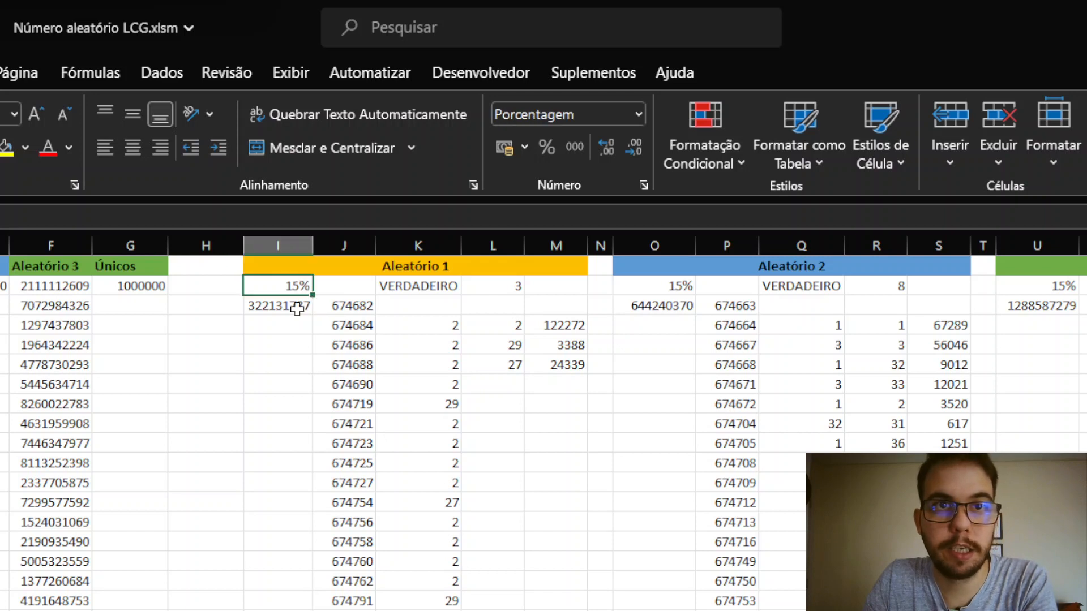
pyautogui.click(299, 307)
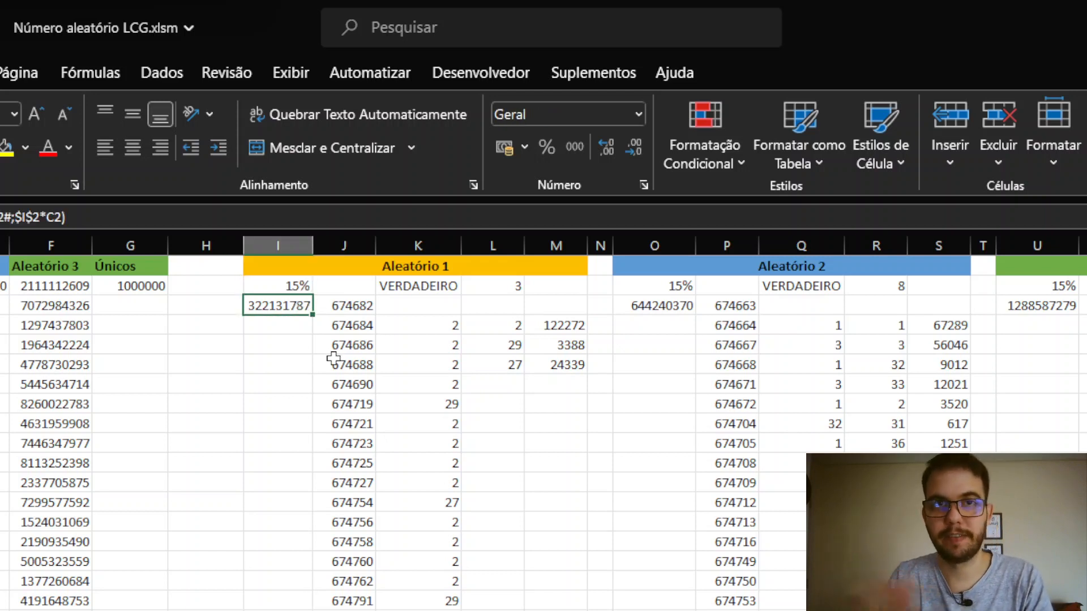
pyautogui.press('F2')
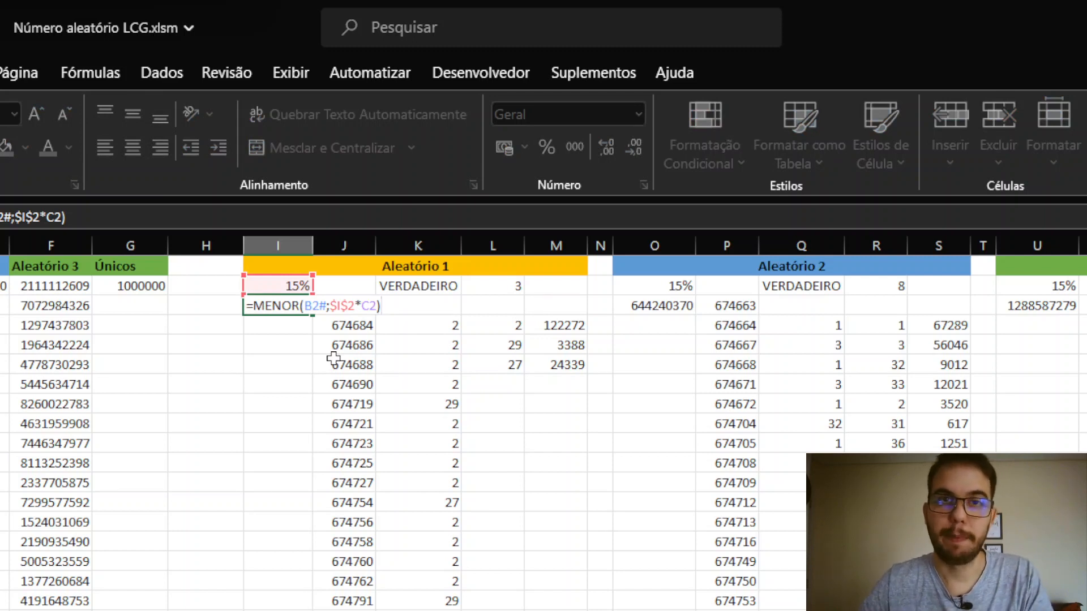
pyautogui.press('Escape')
pyautogui.press('Right')
pyautogui.press('F2')
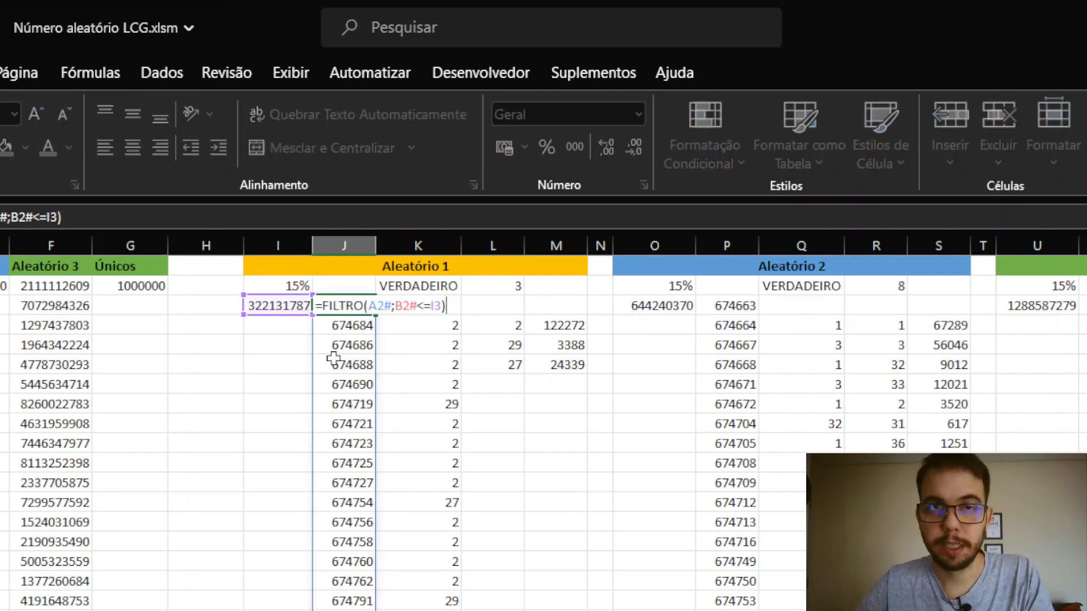
pyautogui.press('Escape')
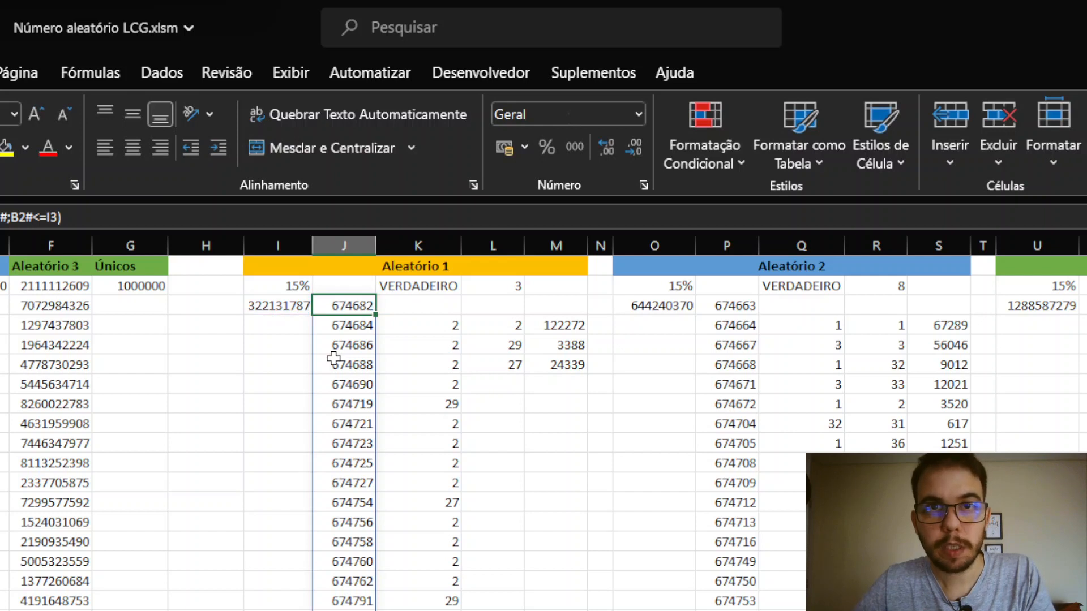
# Examine the DESLOC-based differences between consecutive sampled IDs in column K of the Aleatório 1 block.
pyautogui.press('Right')
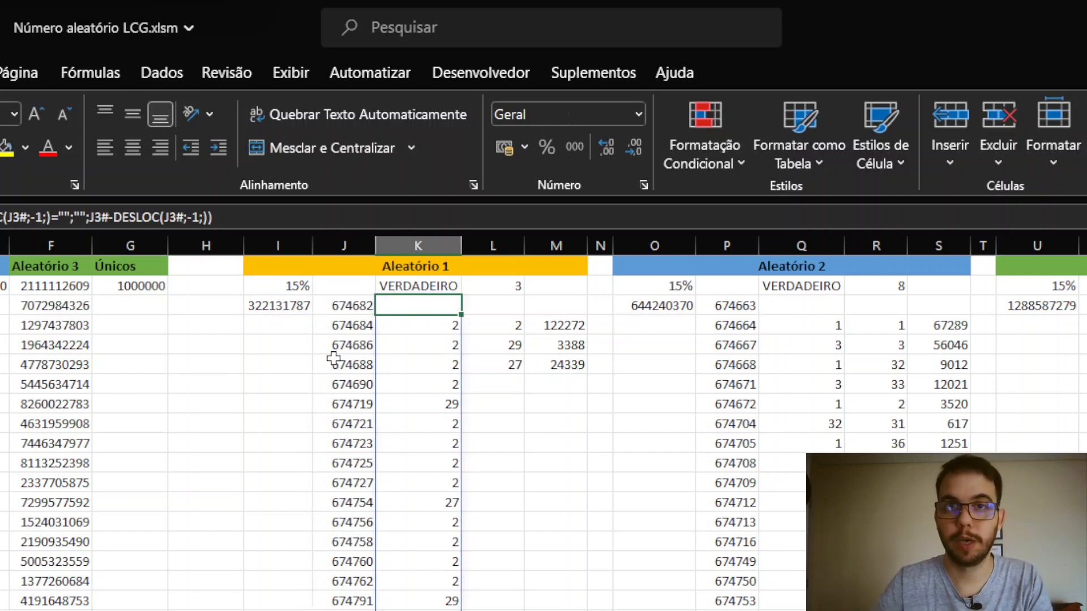
pyautogui.press('Down')
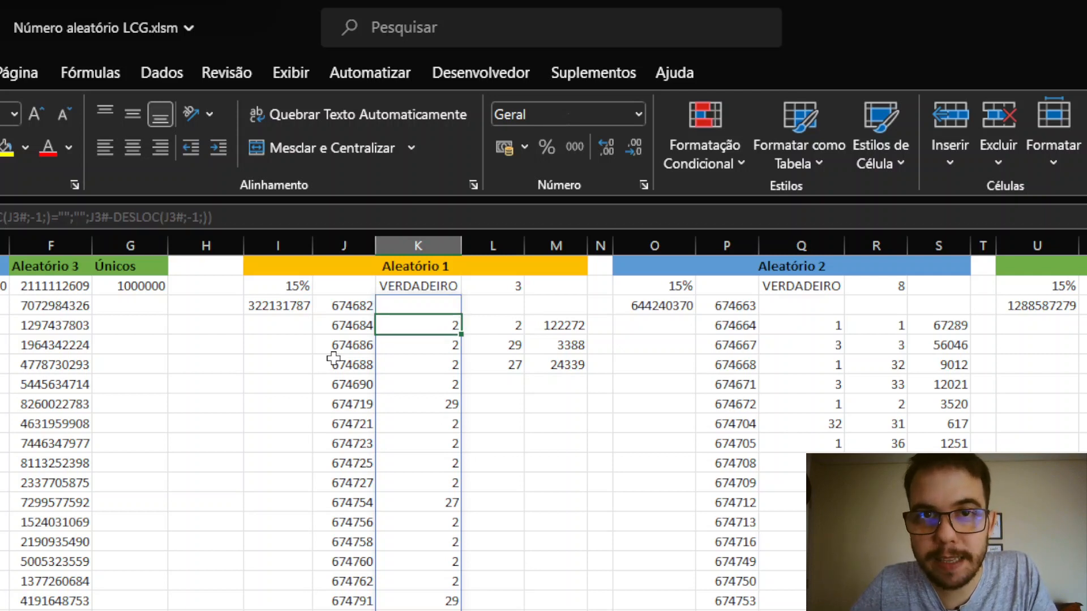
pyautogui.hotkey('shift', 'Down')
pyautogui.hotkey('shift', 'Down')
pyautogui.hotkey('shift', 'Down')
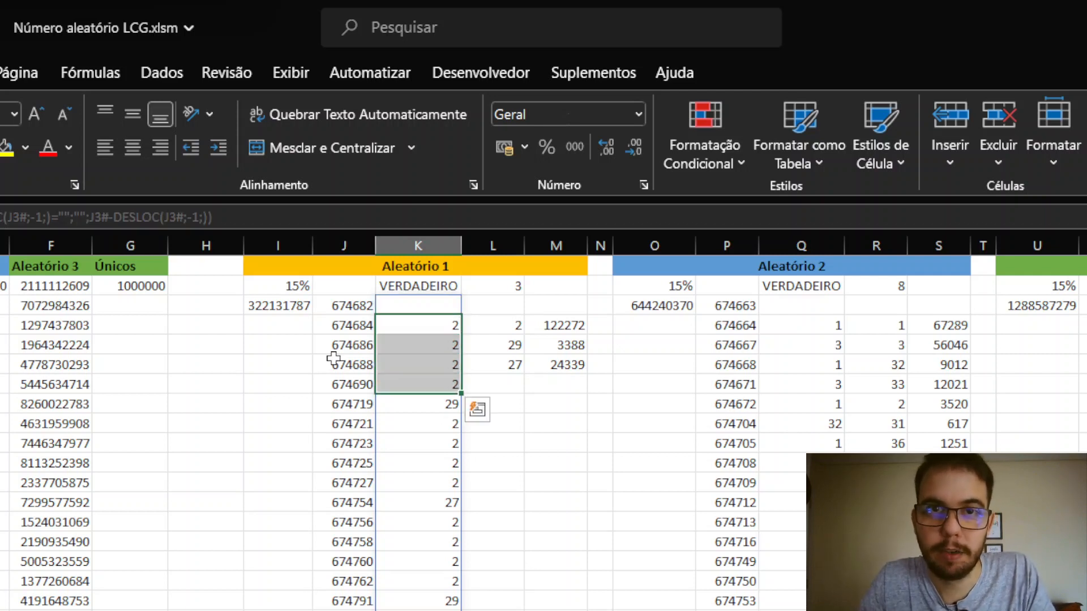
pyautogui.click(431, 409)
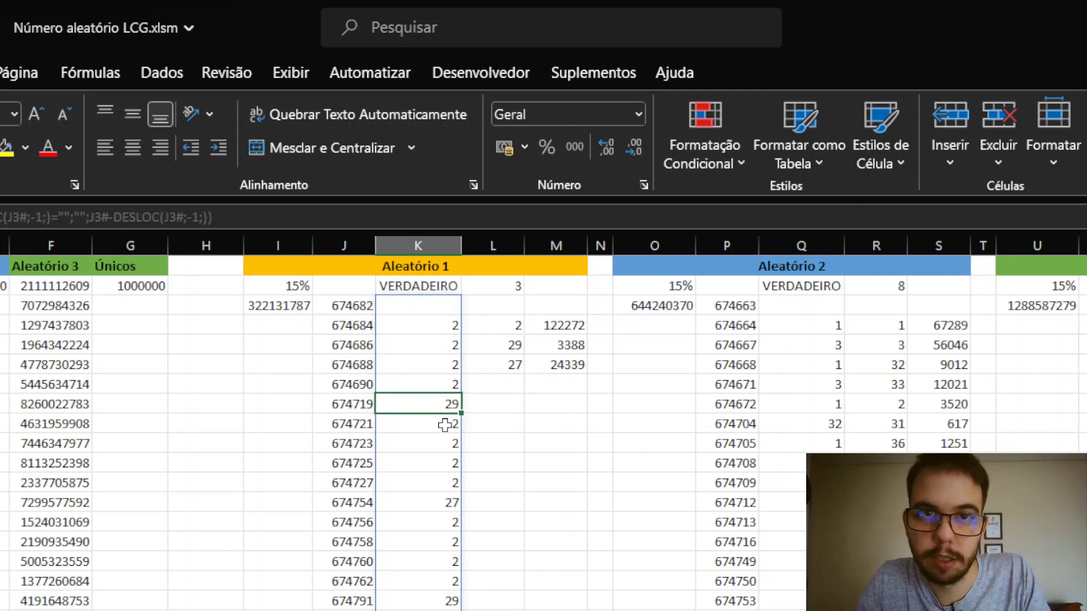
pyautogui.moveTo(445, 425); pyautogui.dragTo(422, 583)
pyautogui.click(432, 498)
pyautogui.click(426, 605)
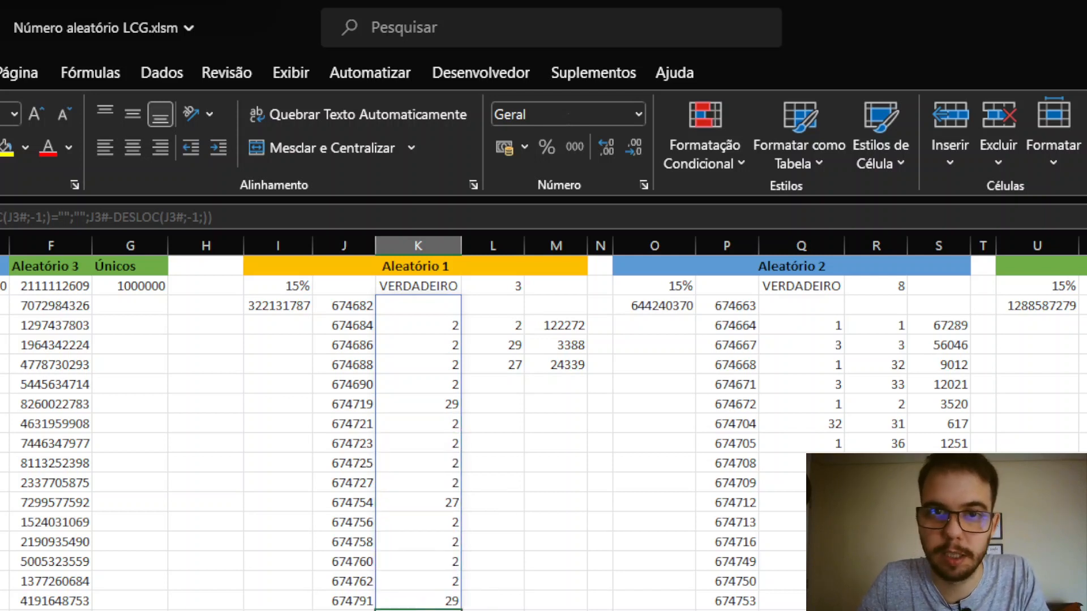
pyautogui.click(422, 610)
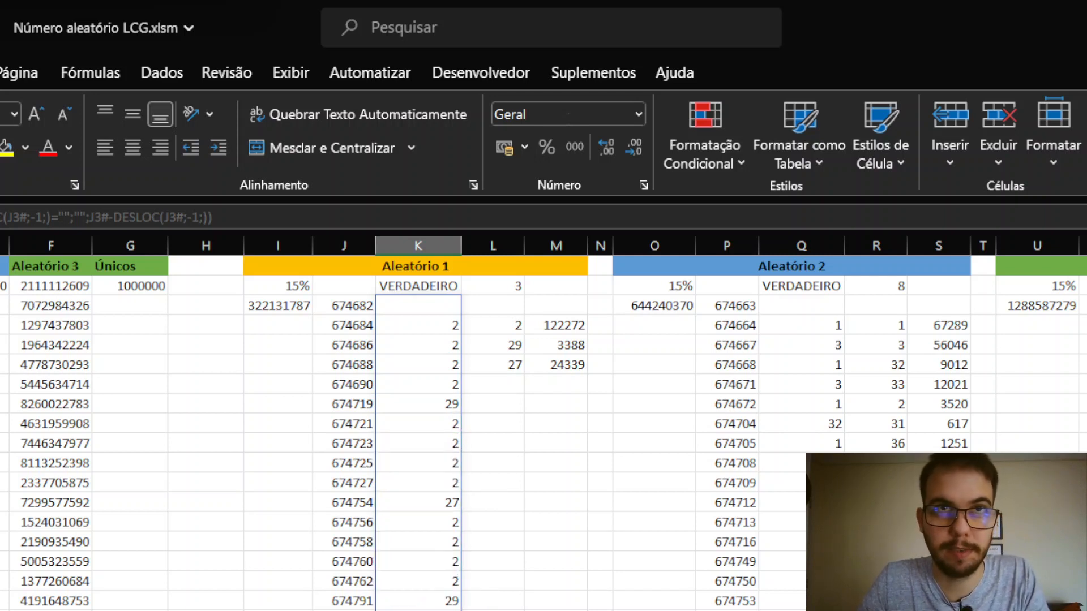
pyautogui.click(415, 578)
pyautogui.click(408, 504)
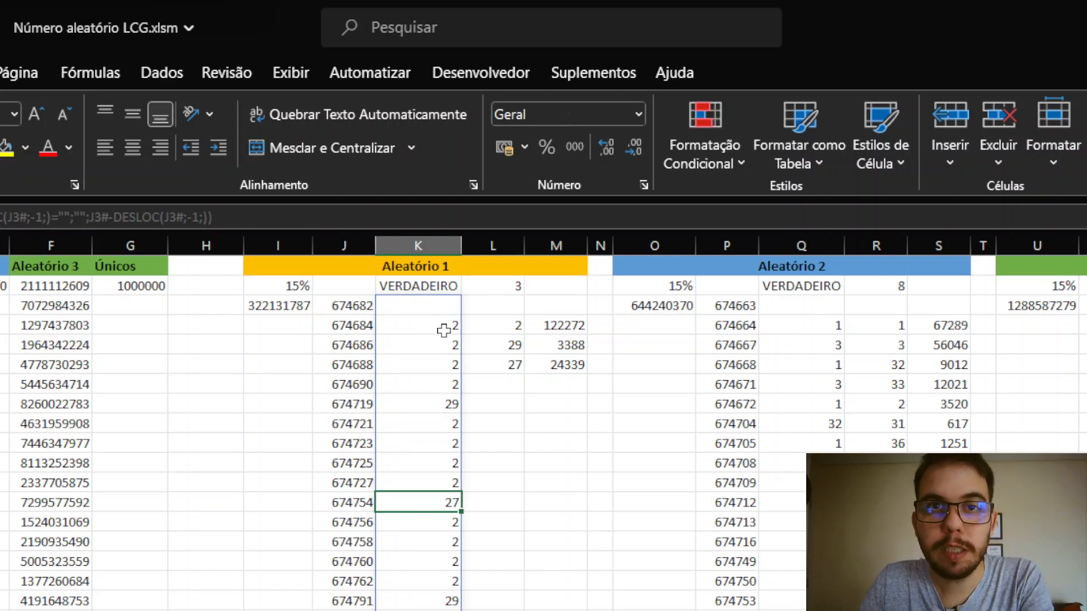
pyautogui.moveTo(445, 329); pyautogui.dragTo(449, 433)
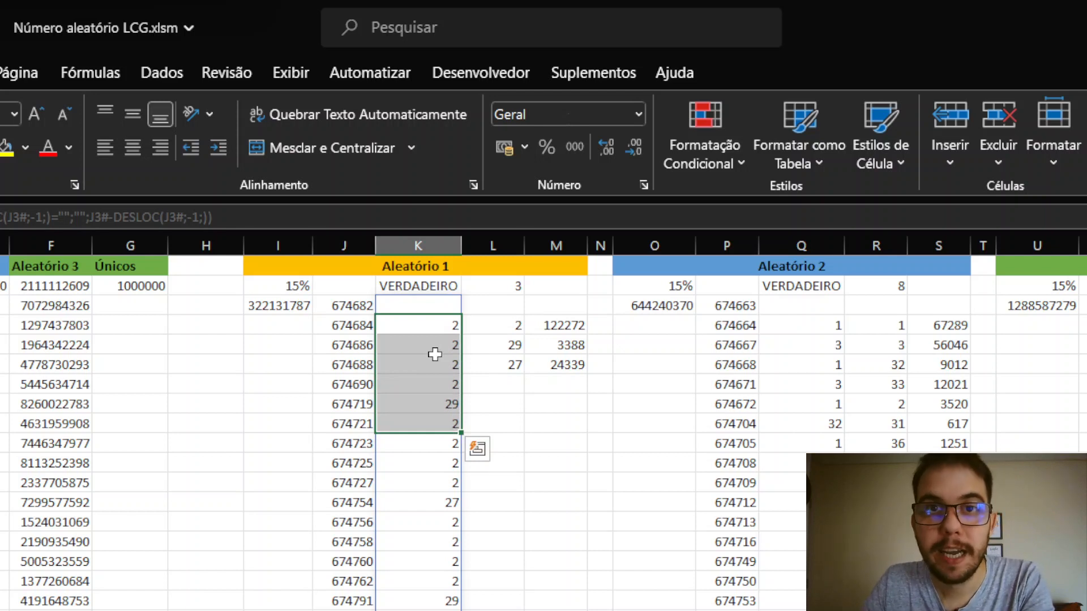
# Review the distinct ID differences in column L and their CONT.SE counts in column M for Aleatório 1.
pyautogui.moveTo(486, 326); pyautogui.dragTo(492, 365)
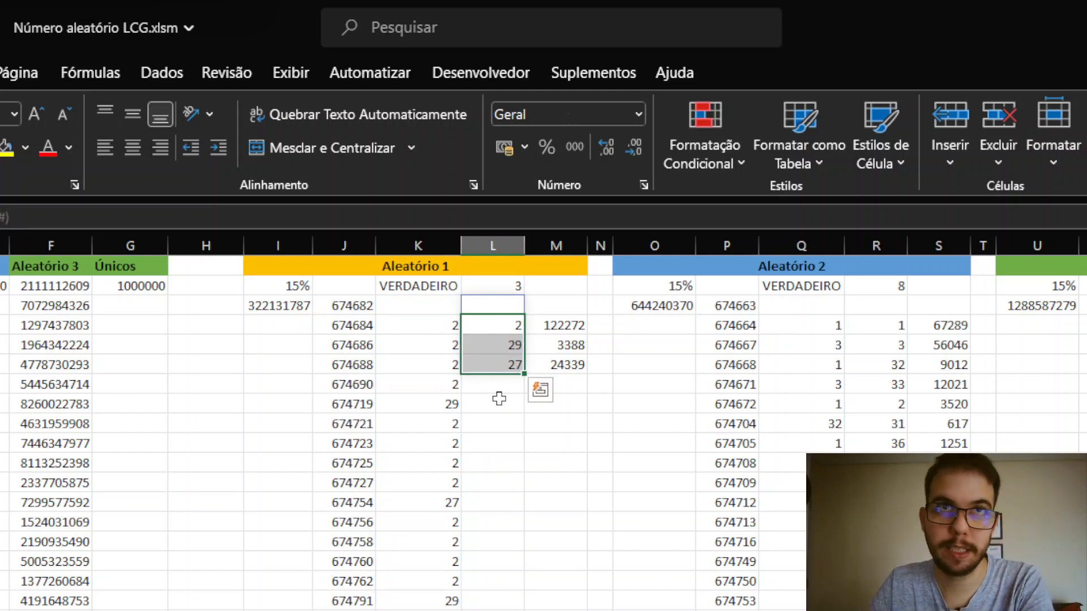
pyautogui.click(545, 327)
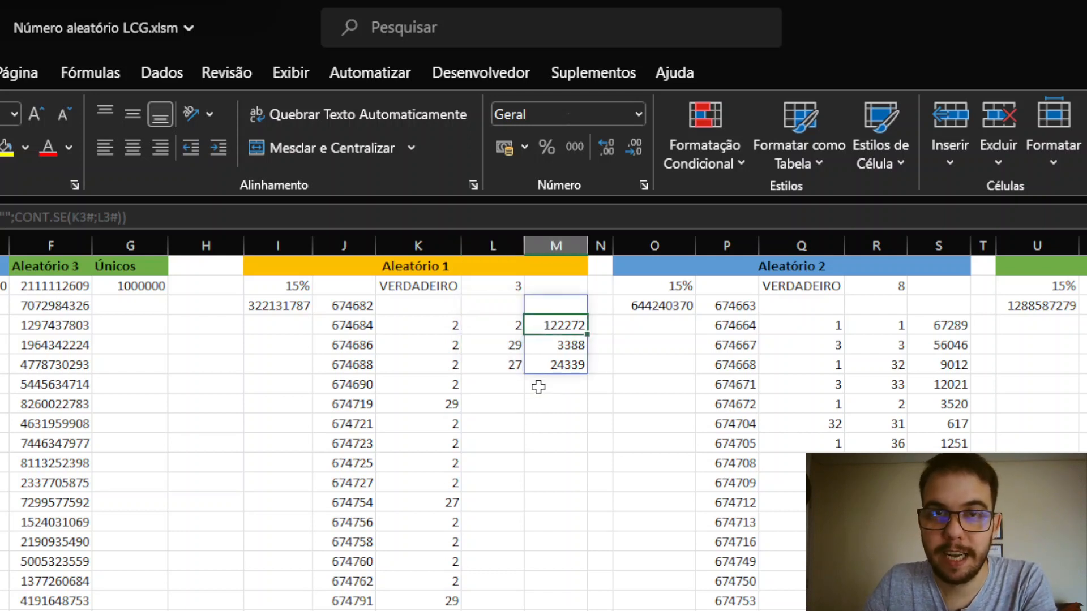
pyautogui.click(564, 347)
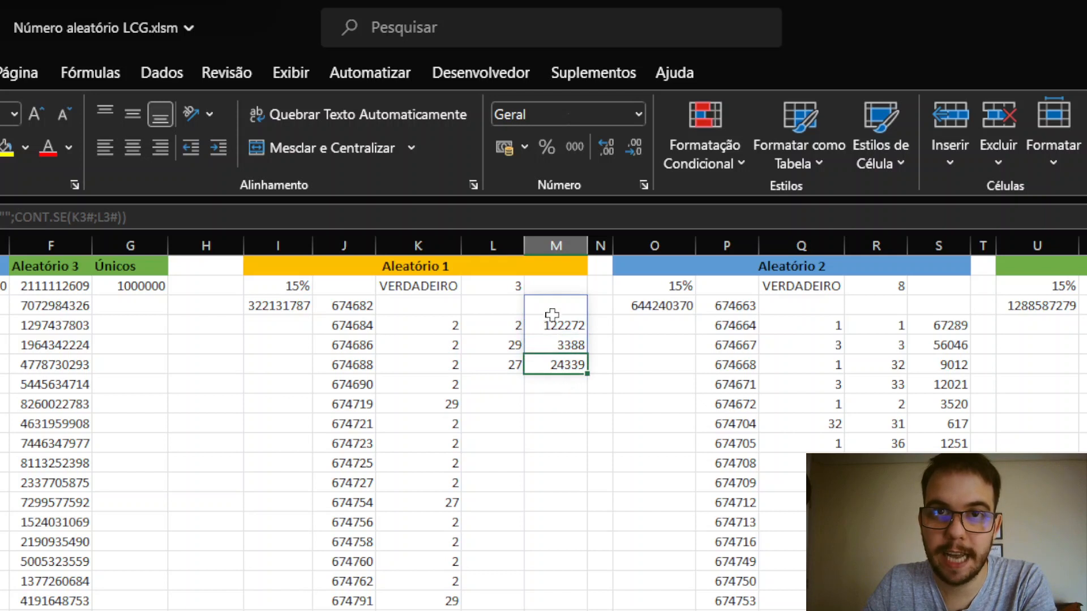
pyautogui.moveTo(557, 325); pyautogui.dragTo(552, 359)
pyautogui.click(553, 440)
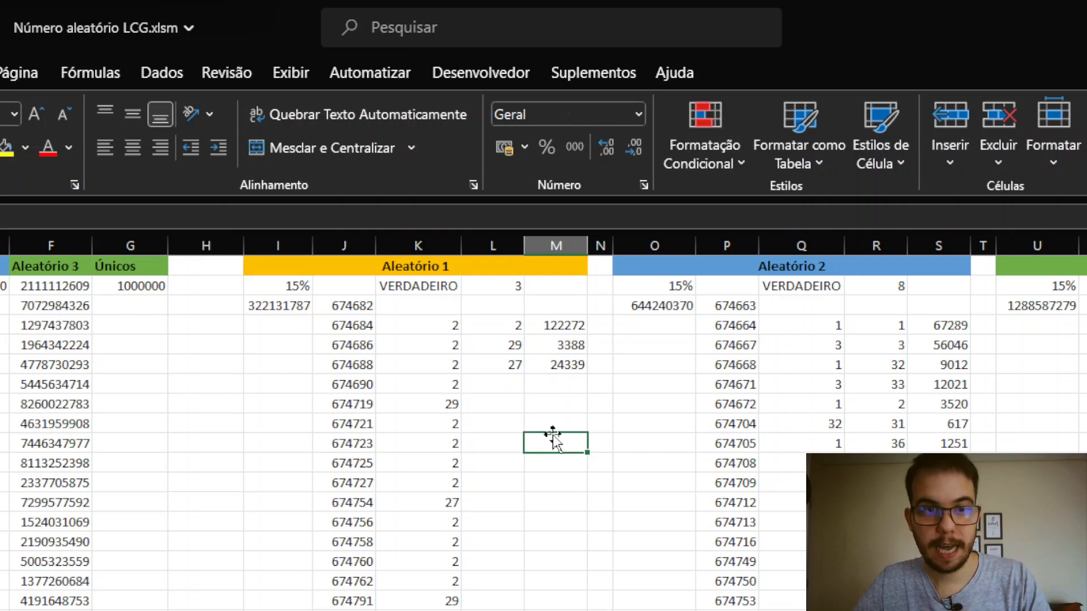
# Return to the start of the sheet and view the Aleatório 1 MOD formula in B2 again.
pyautogui.hotkey('ctrl', 'Left')
pyautogui.hotkey('ctrl', 'Left')
pyautogui.hotkey('ctrl', 'Left')
pyautogui.hotkey('ctrl', 'Left')
pyautogui.hotkey('ctrl', 'Left')
pyautogui.hotkey('ctrl', 'Left')
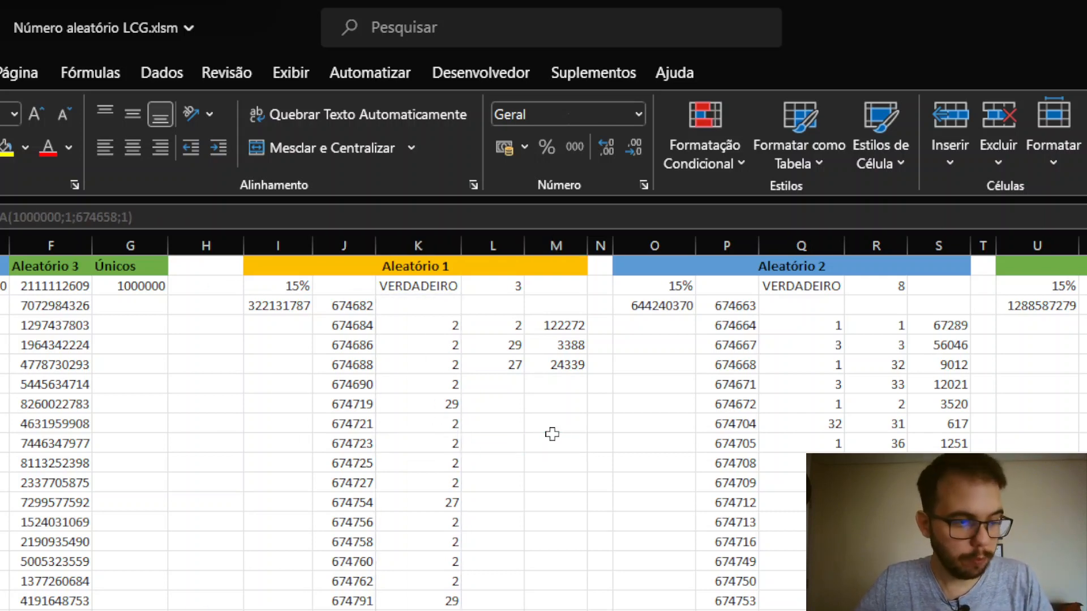
pyautogui.hotkey('ctrl', 'Up')
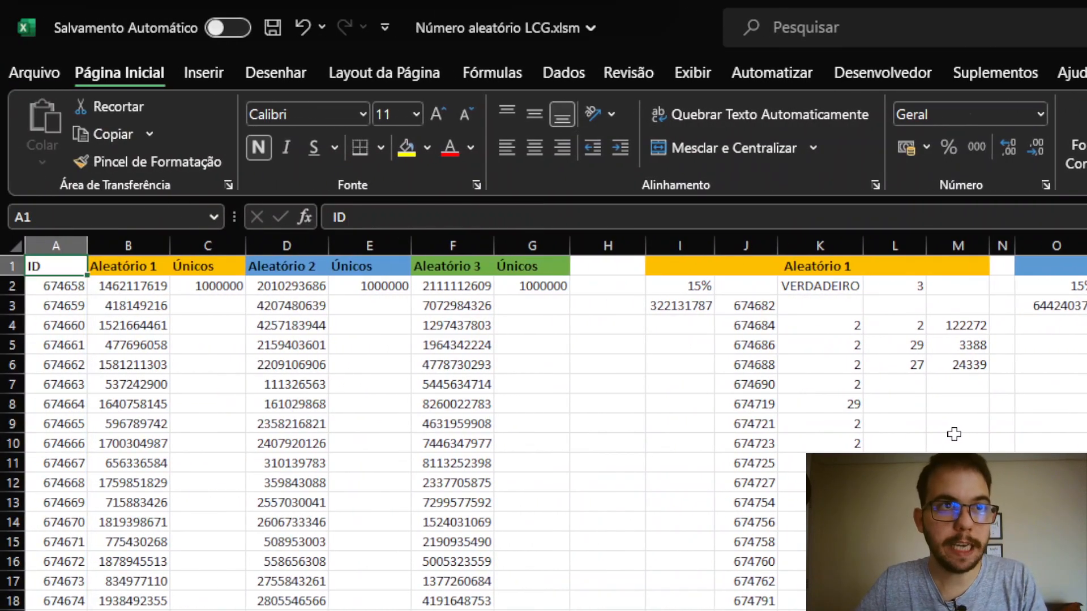
pyautogui.press('Down')
pyautogui.press('Right')
pyautogui.press('Right')
pyautogui.press('Left')
pyautogui.press('F2')
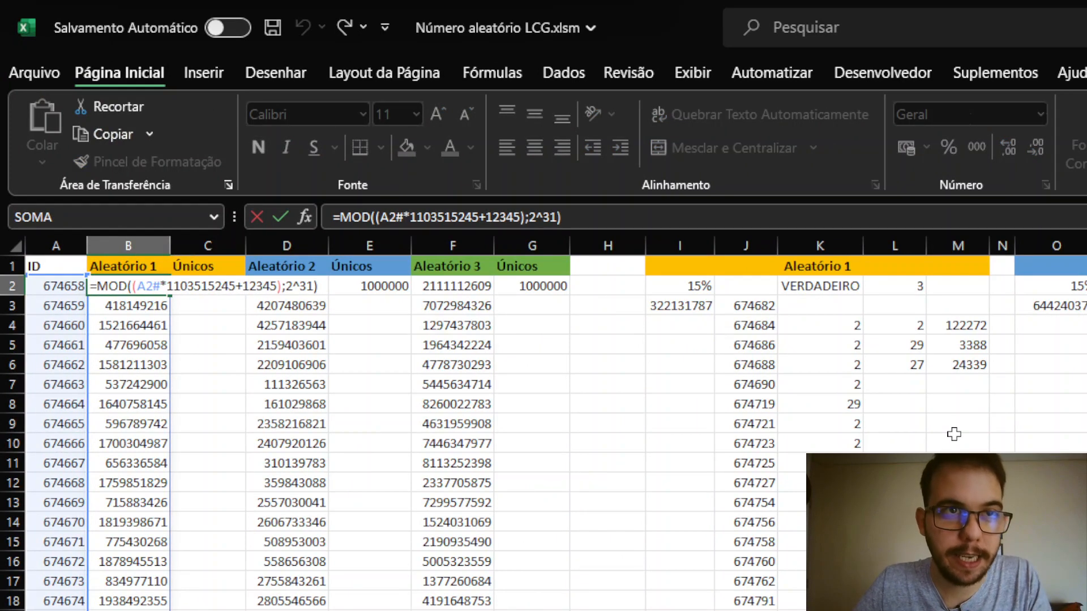
pyautogui.press('Escape')
pyautogui.press('Right')
pyautogui.press('Right')
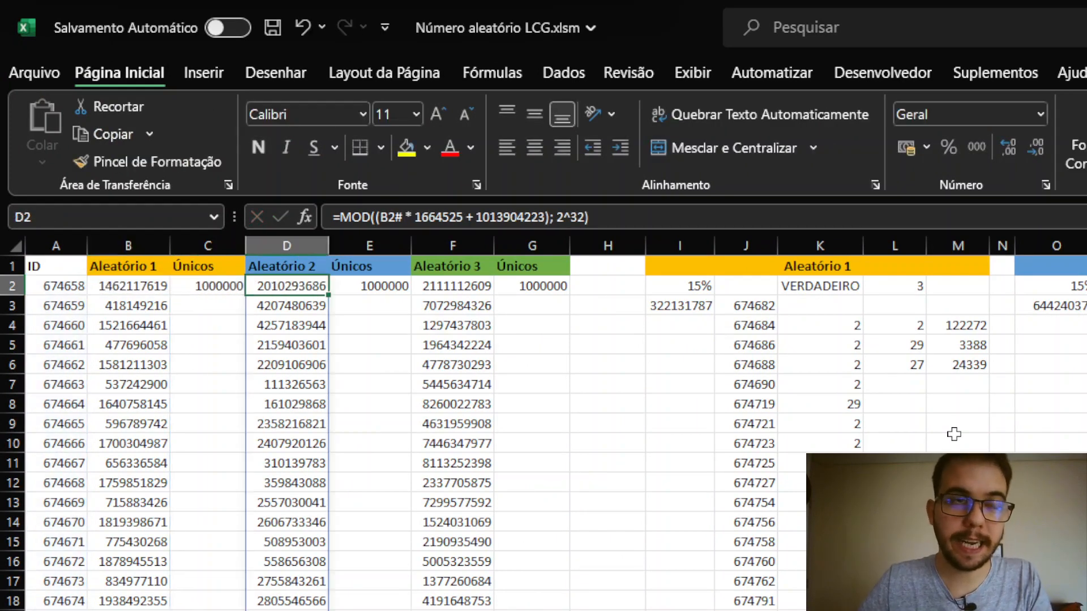
pyautogui.press('F2')
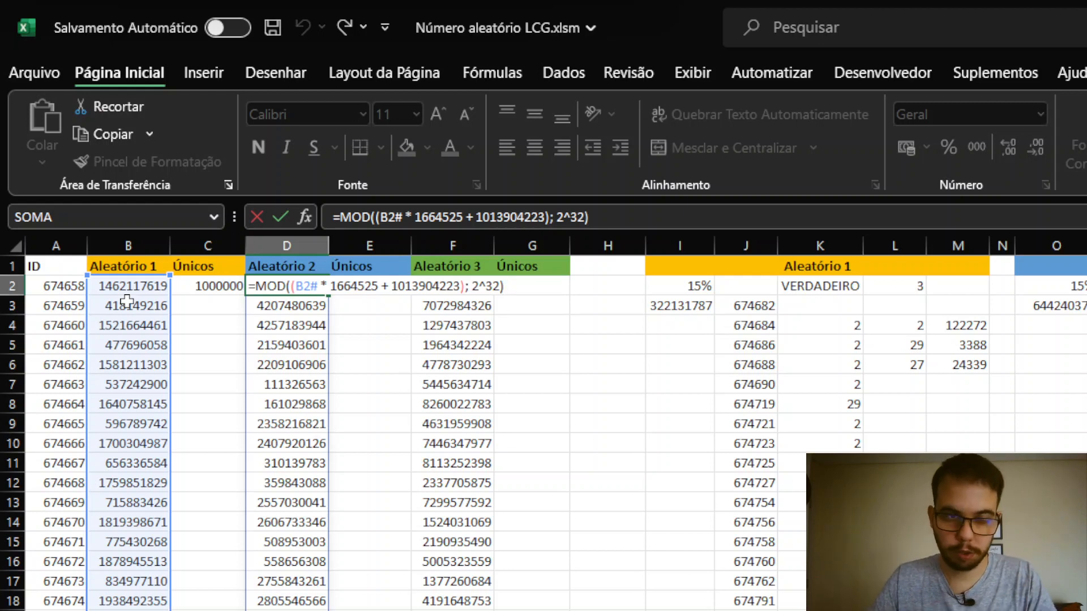
pyautogui.hotkey('ctrl', 'Return')
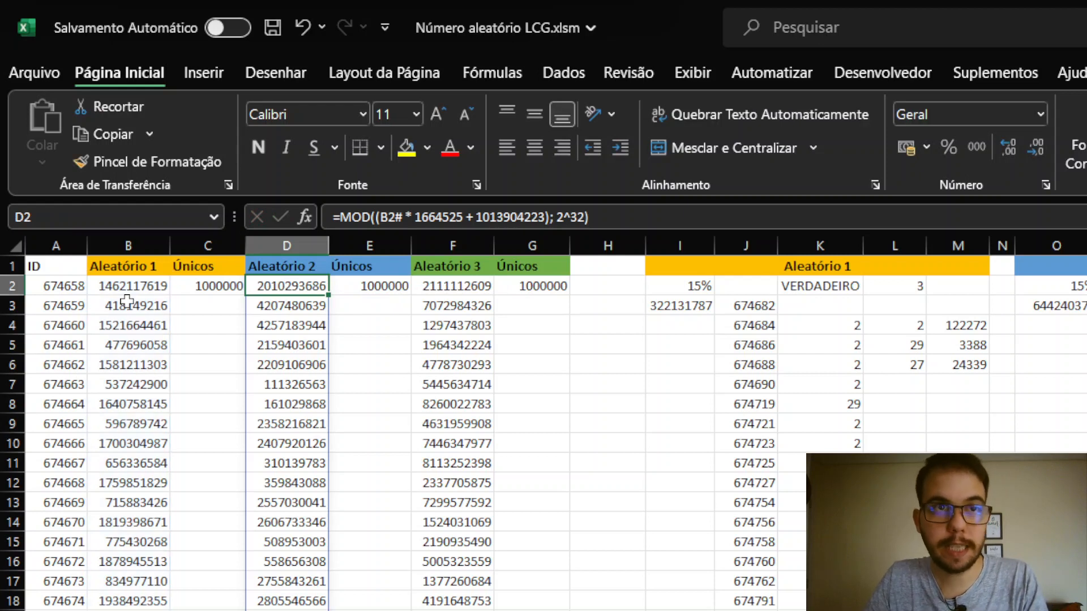
pyautogui.press('Left')
pyautogui.press('Left')
pyautogui.press('Right')
pyautogui.press('Right')
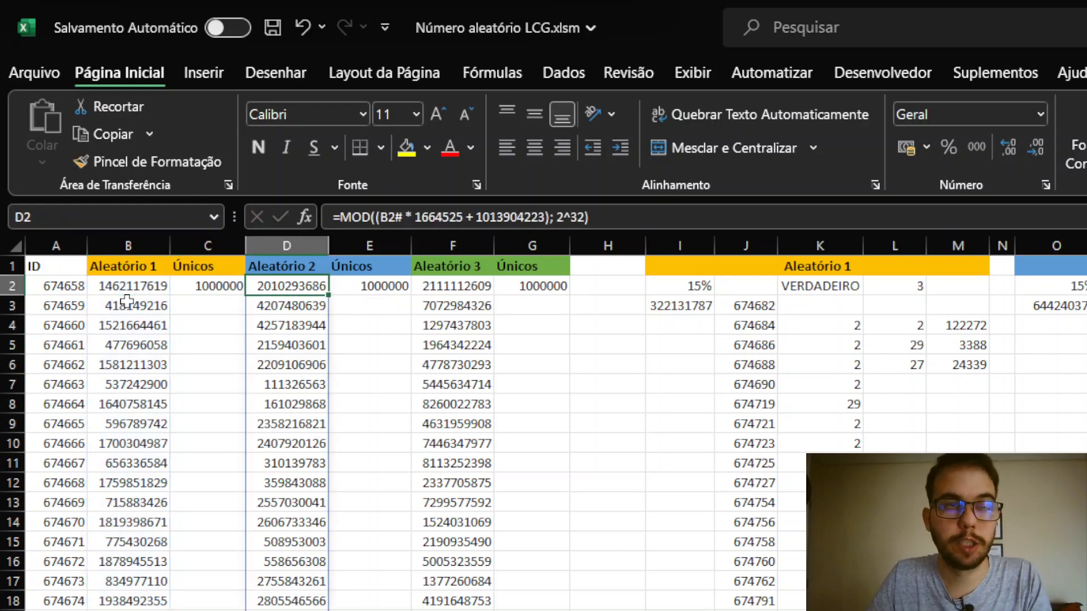
pyautogui.press('Right')
pyautogui.press('Left')
pyautogui.press('Left')
pyautogui.press('Left')
pyautogui.press('Right')
pyautogui.press('Right')
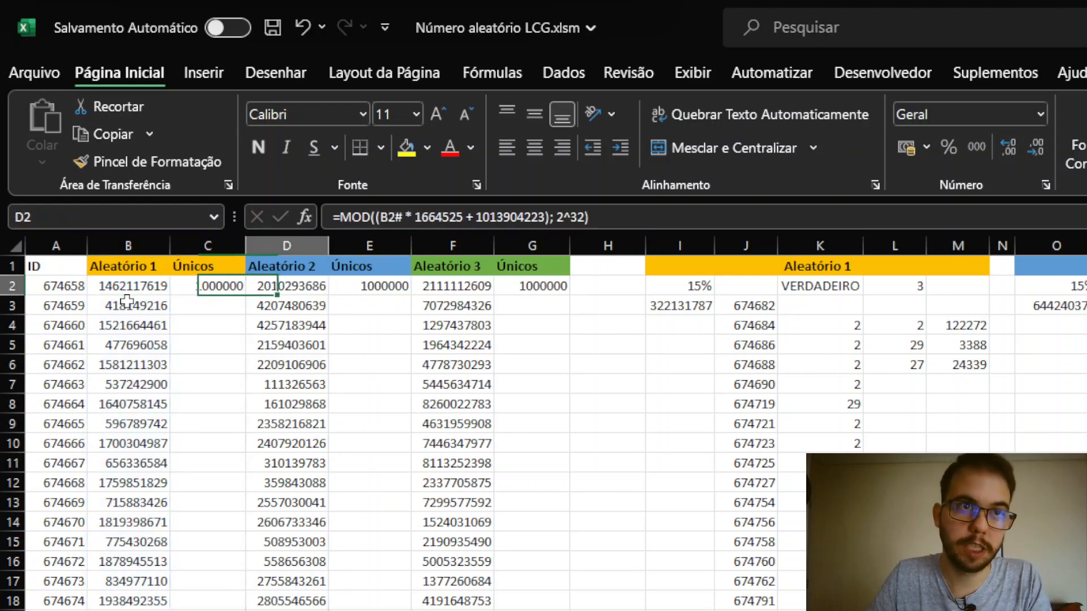
# Examine the Aleatório 3 MOD formula in F2, which uses the D2# seed, multiplier 214013, increment 2531011 and divisor 2^33.
pyautogui.press('Right')
pyautogui.press('Right')
pyautogui.press('F2')
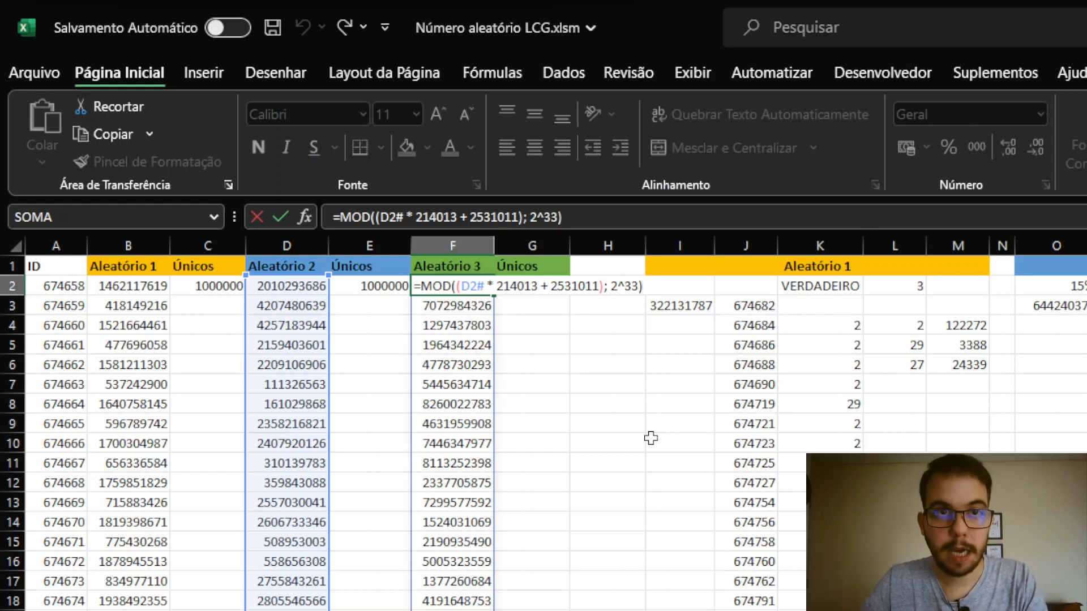
pyautogui.hotkey('ctrl', 'Return')
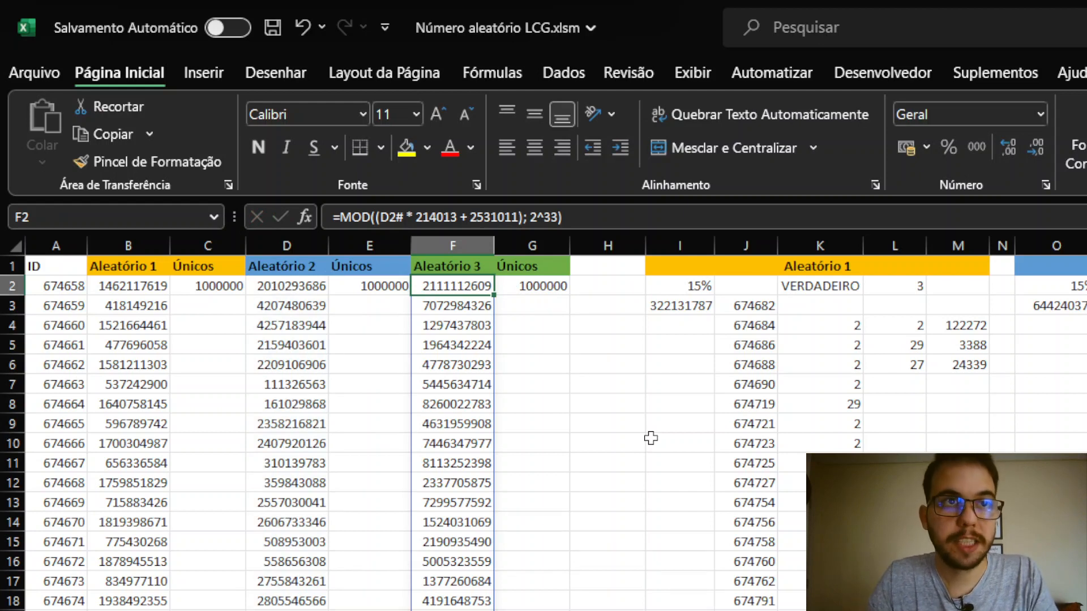
# Compare the unique-value counts of the three random number columns in C2, E2 and G2.
pyautogui.click(231, 281)
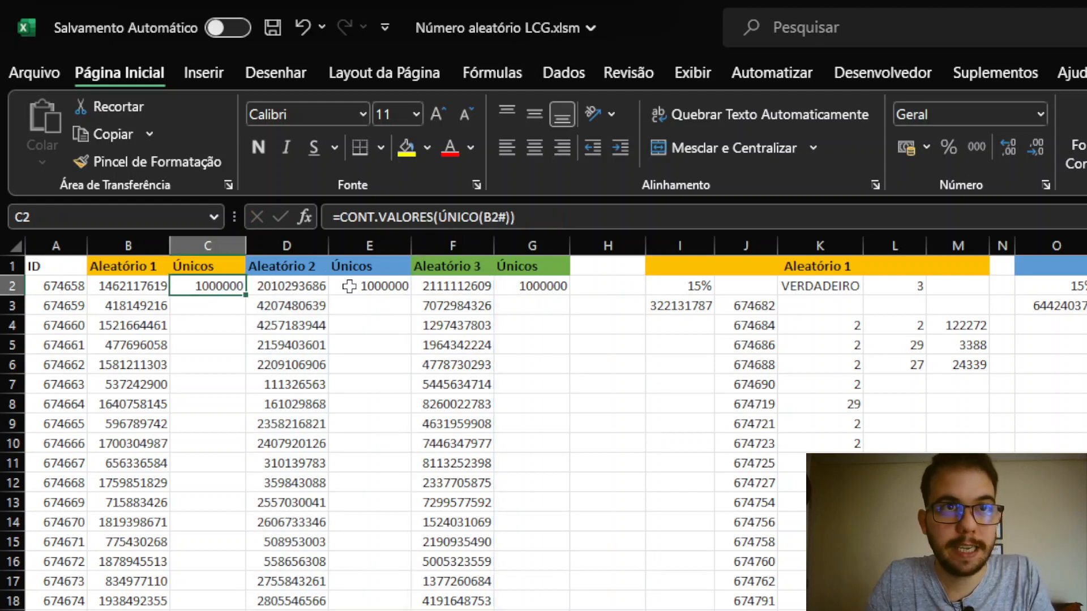
pyautogui.keyDown('ctrl'); pyautogui.click(348, 287); pyautogui.keyUp('ctrl')
pyautogui.keyDown('ctrl'); pyautogui.click(512, 288); pyautogui.keyUp('ctrl')
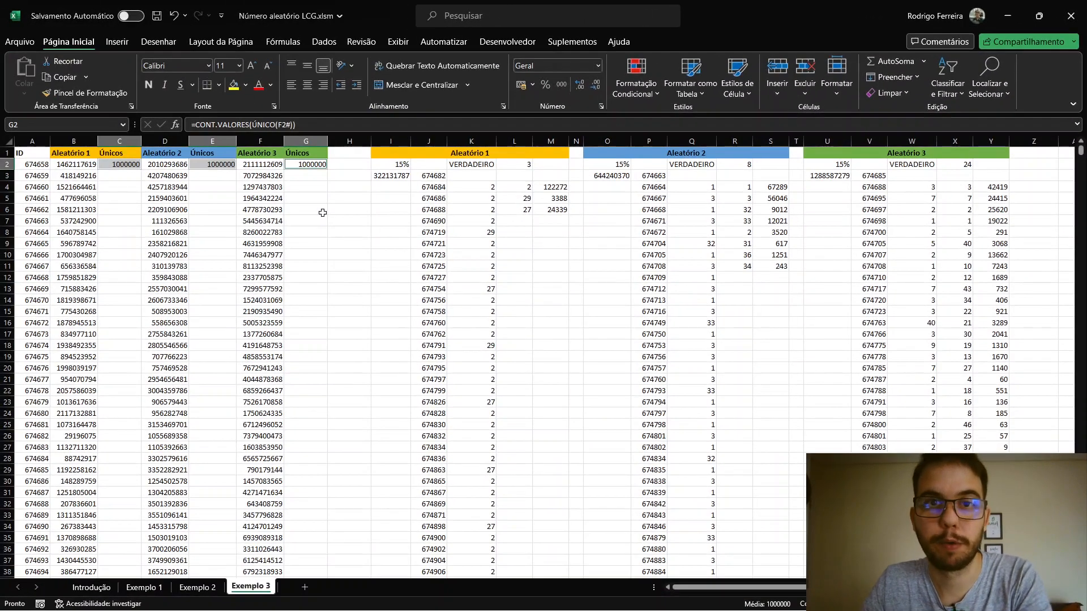
pyautogui.click(435, 222)
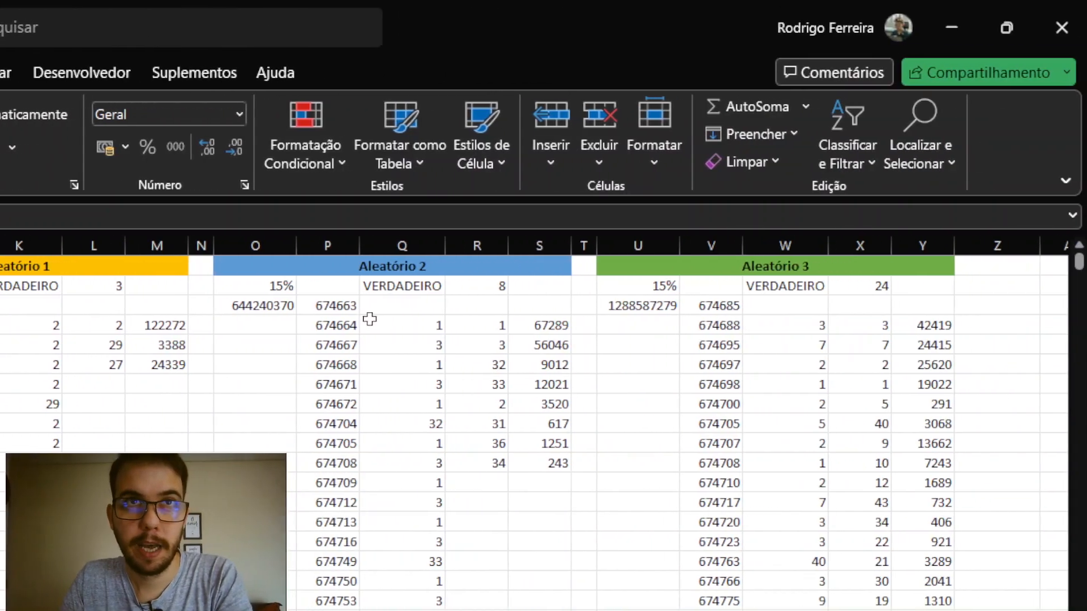
# Review the Aleatório 2 sample's distinct differences in column R, their counts in column S and the ID differences in column Q.
pyautogui.click(483, 287)
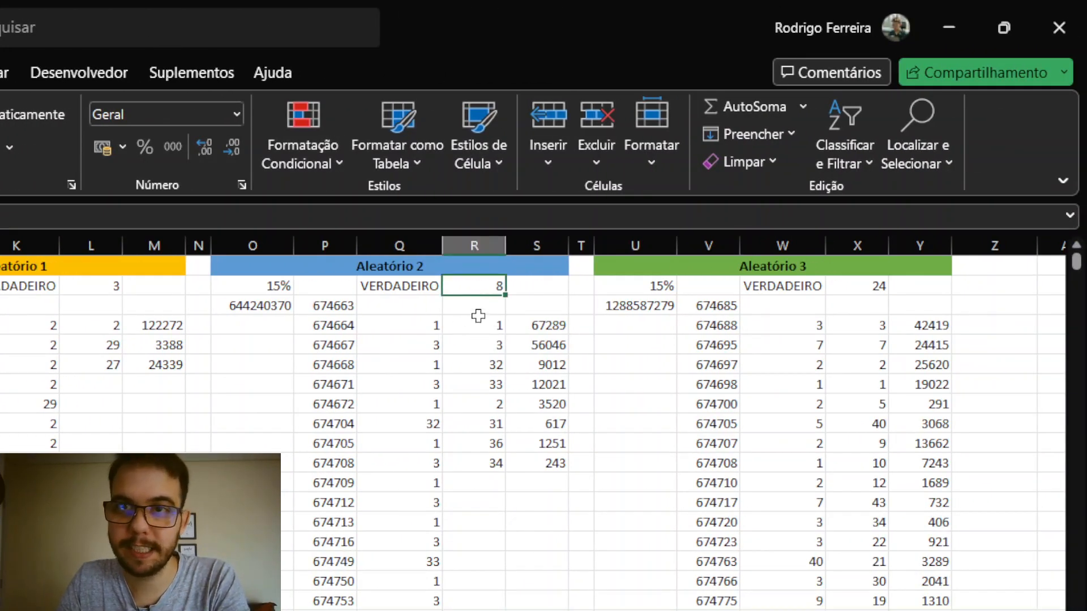
pyautogui.moveTo(478, 324); pyautogui.dragTo(489, 463)
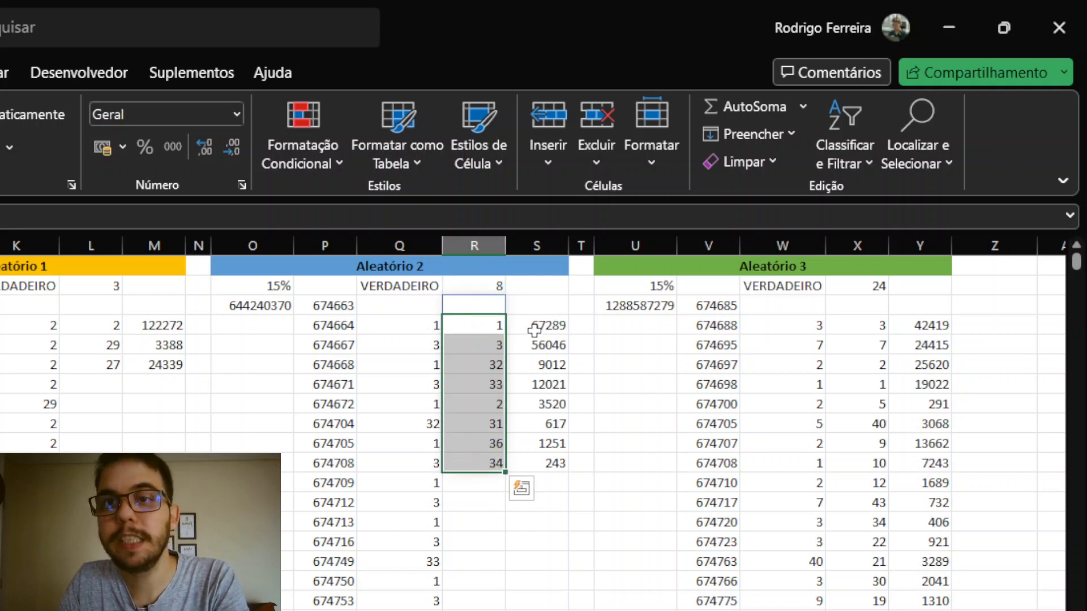
pyautogui.moveTo(534, 331); pyautogui.dragTo(535, 467)
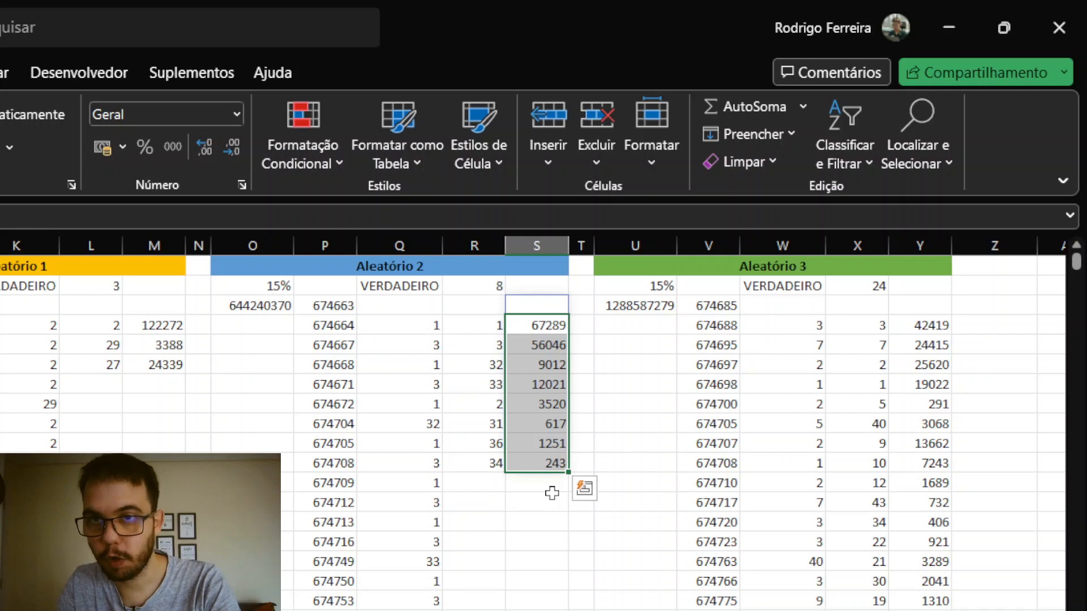
pyautogui.moveTo(431, 327); pyautogui.dragTo(410, 602)
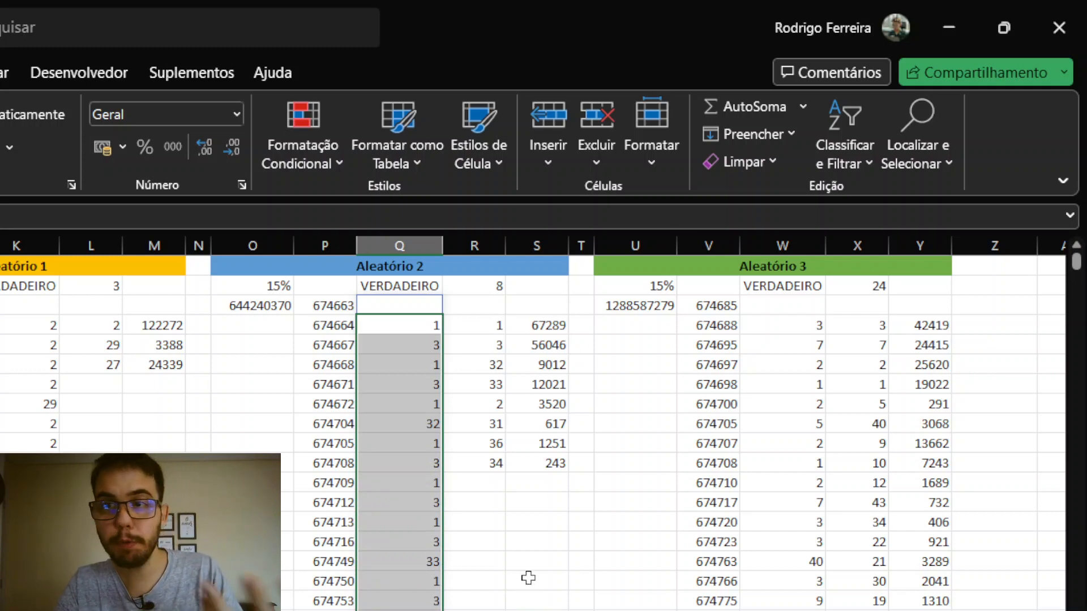
# Review the Aleatório 3 sample's distinct differences in column X, their counts in column Y and the ID differences in column W.
pyautogui.click(832, 378)
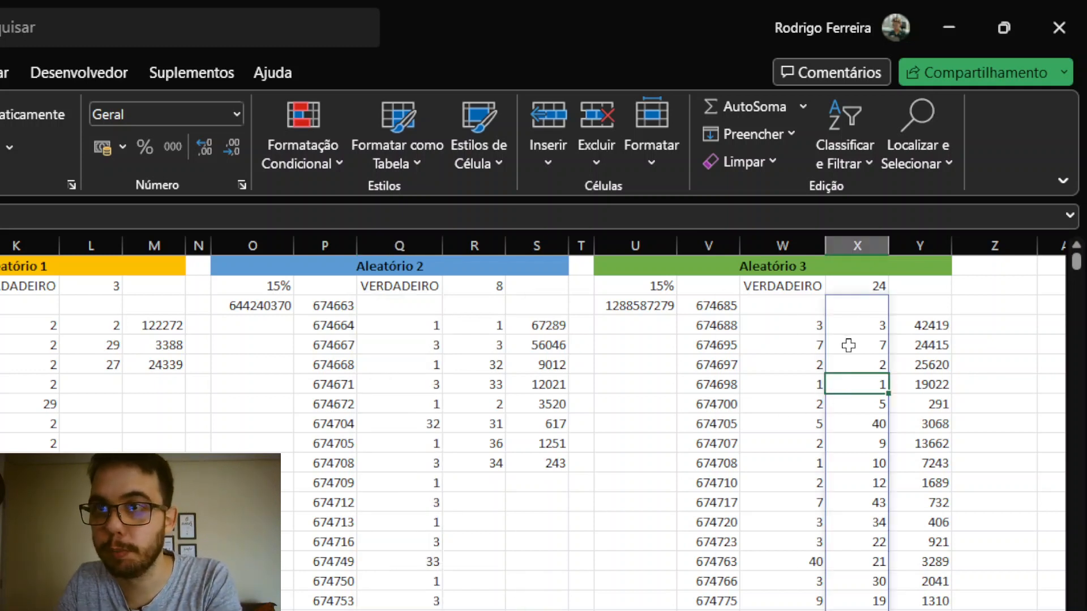
pyautogui.click(850, 286)
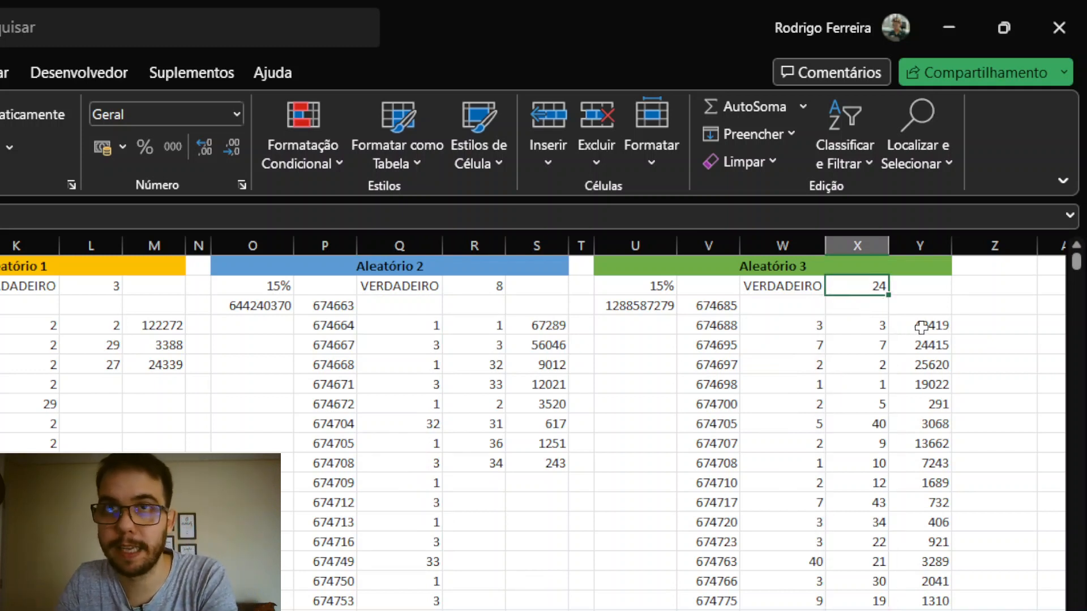
pyautogui.moveTo(924, 326); pyautogui.dragTo(934, 565)
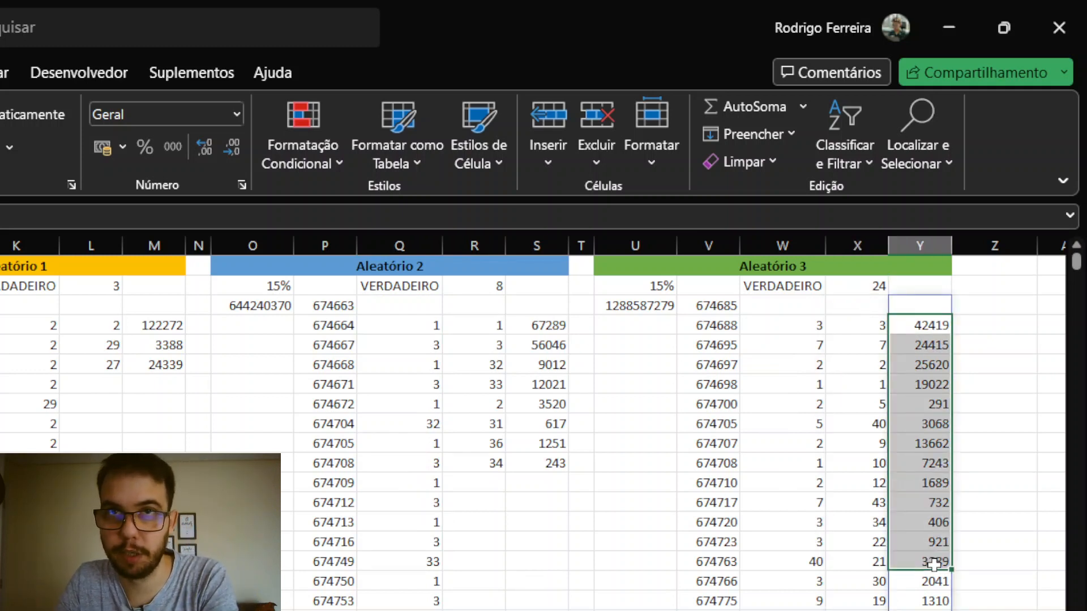
pyautogui.click(882, 478)
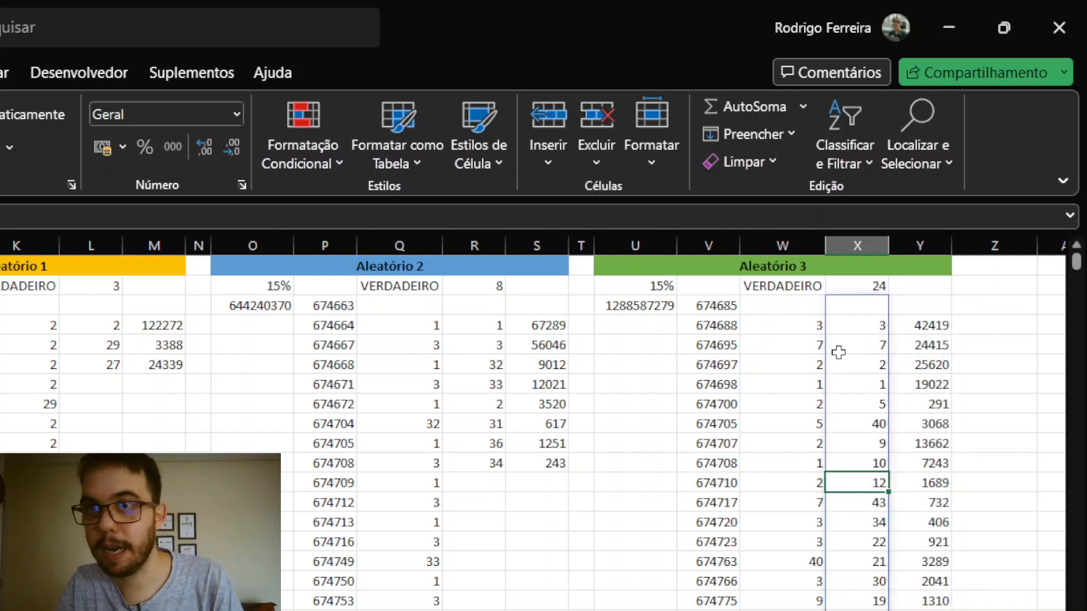
pyautogui.moveTo(806, 307); pyautogui.dragTo(804, 544)
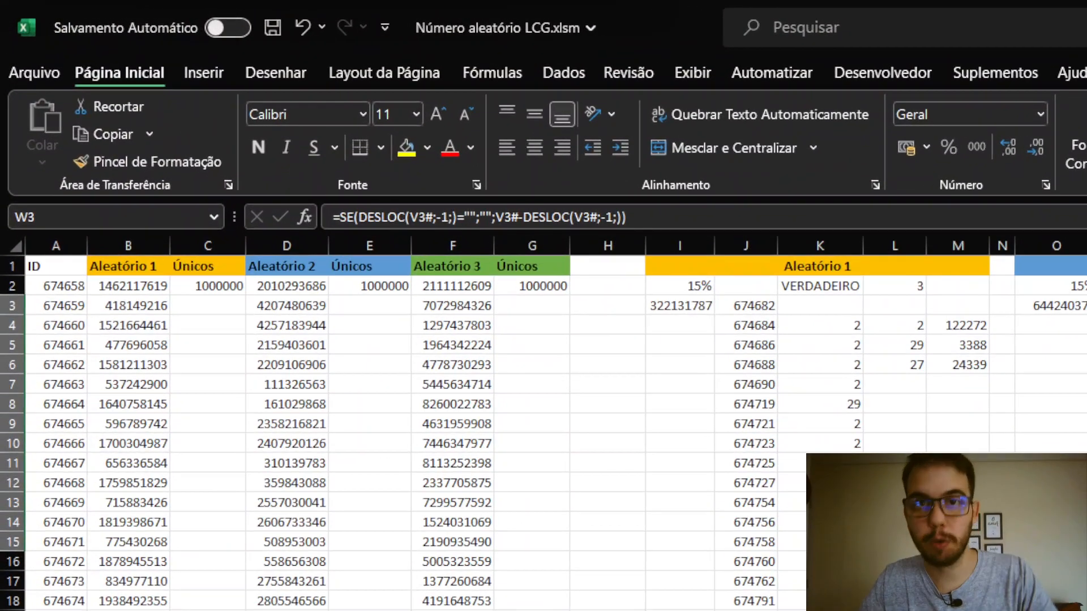
# Set the Aleatório 1 sample percentage in I2 to 50%.
pyautogui.press('Up')
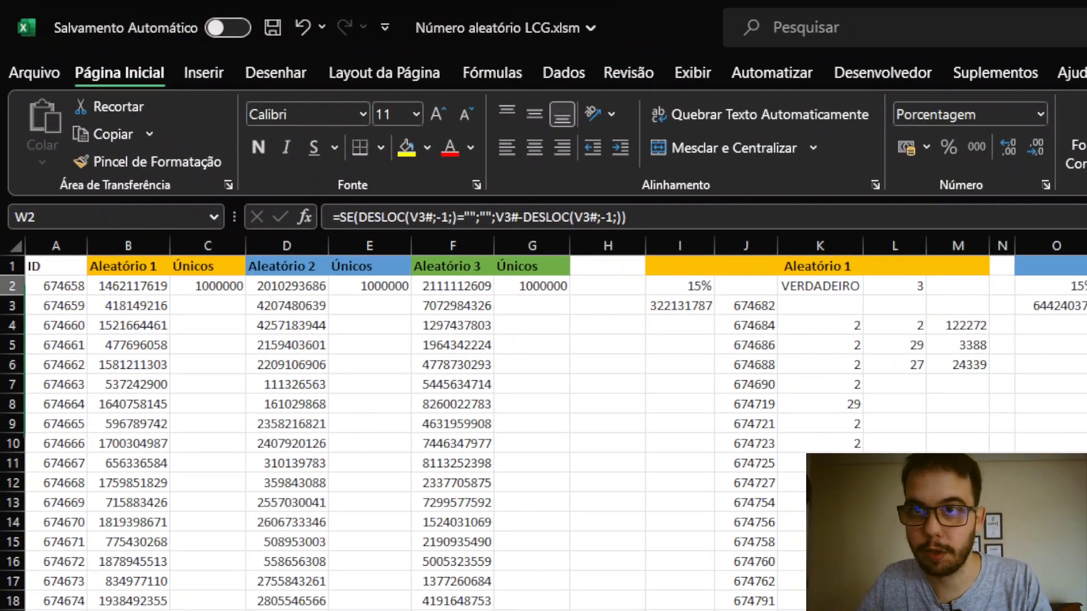
pyautogui.press('Left')
pyautogui.press('Left')
pyautogui.press('Left')
pyautogui.press('Left')
pyautogui.press('Left')
pyautogui.press('Left')
pyautogui.press('Left')
pyautogui.press('Left')
pyautogui.press('Left')
pyautogui.press('Left')
pyautogui.press('Left')
pyautogui.press('Left')
pyautogui.press('Left')
pyautogui.press('Left')
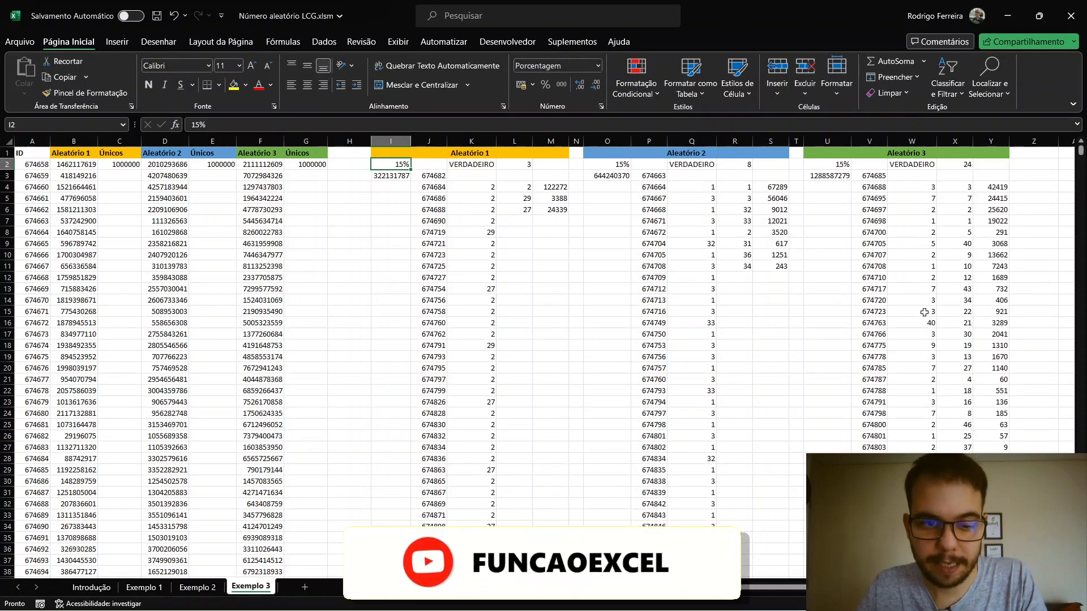
pyautogui.write('50')
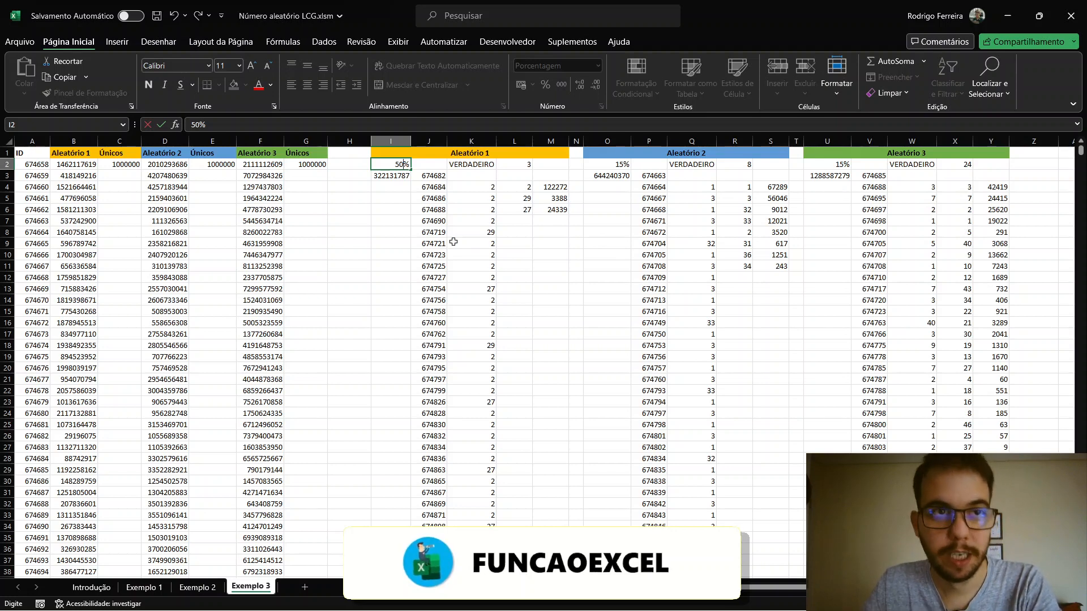
pyautogui.press('Return')
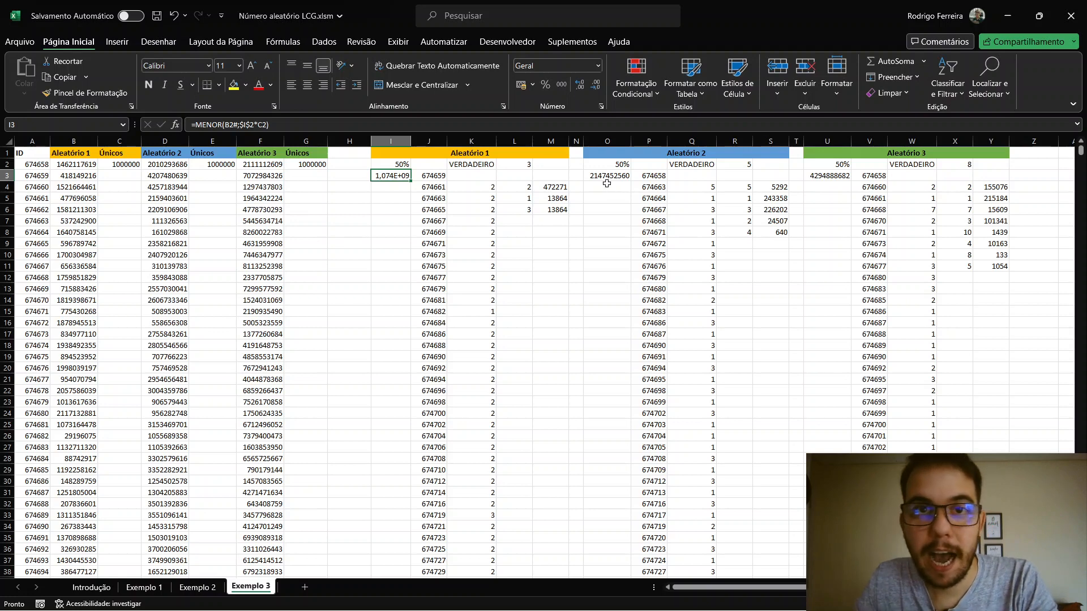
# Compare the Aleatório 3 distinct-difference count in X2 with the Aleatório 1 ID differences in column K for the 50% sample.
pyautogui.click(970, 163)
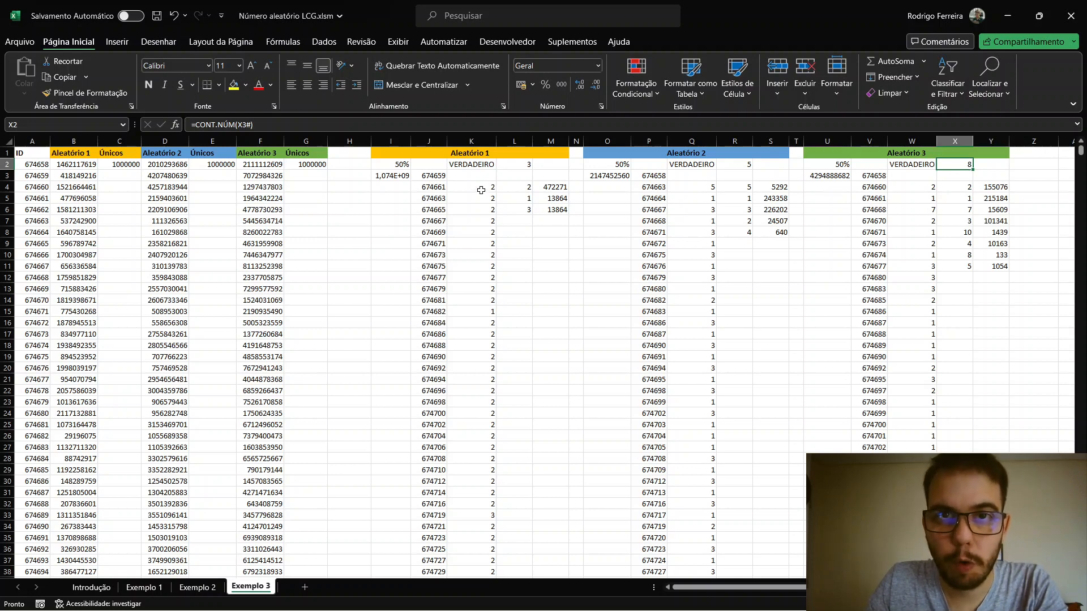
pyautogui.moveTo(480, 189); pyautogui.dragTo(478, 312)
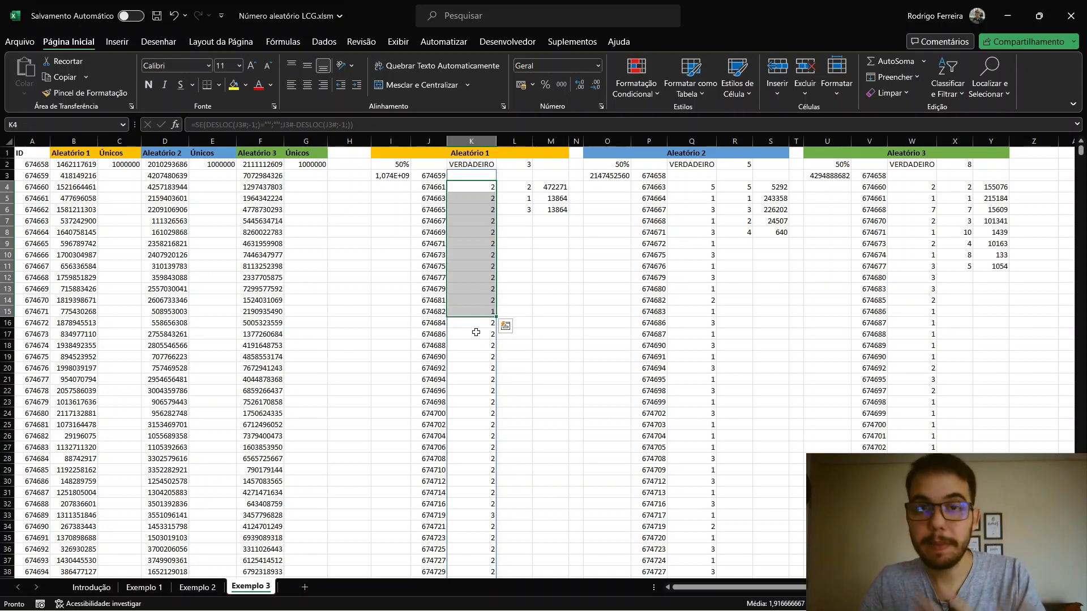
pyautogui.click(390, 167)
pyautogui.write('15')
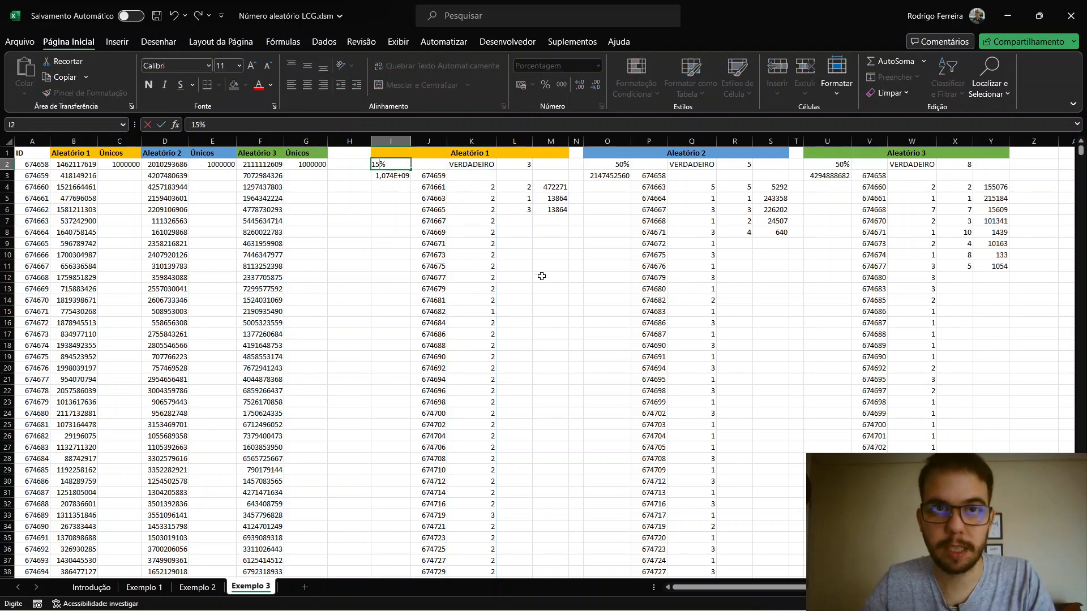
pyautogui.press('Escape')
# Examine the ID sequence formula in A2 and check the worksheet's last available row in column A.
pyautogui.hotkey('ctrl', 'Left')
pyautogui.hotkey('ctrl', 'Left')
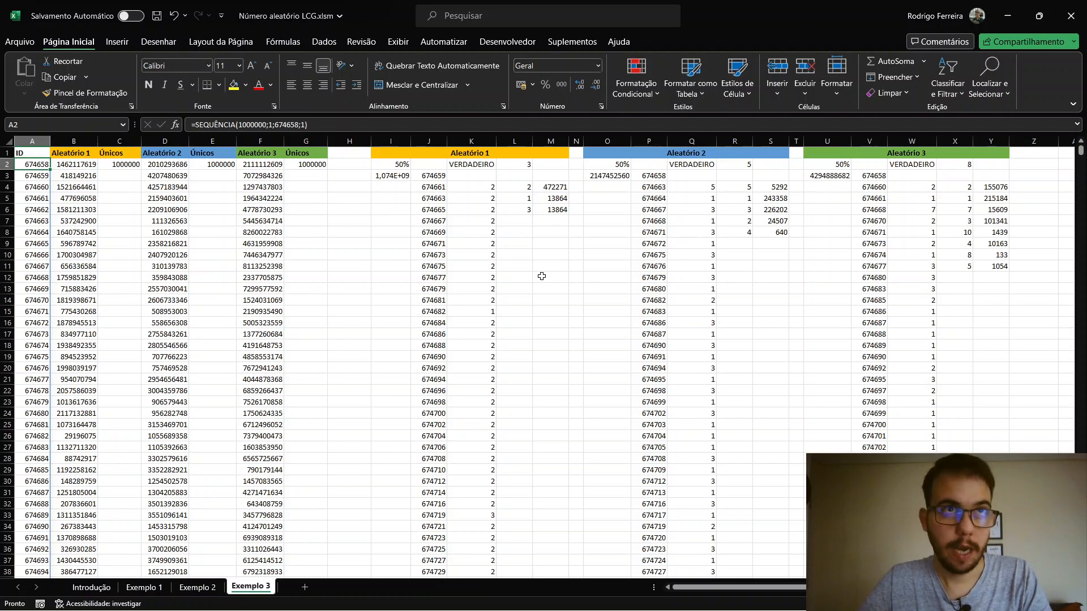
pyautogui.hotkey('ctrl', 'Down')
pyautogui.hotkey('ctrl', 'Down')
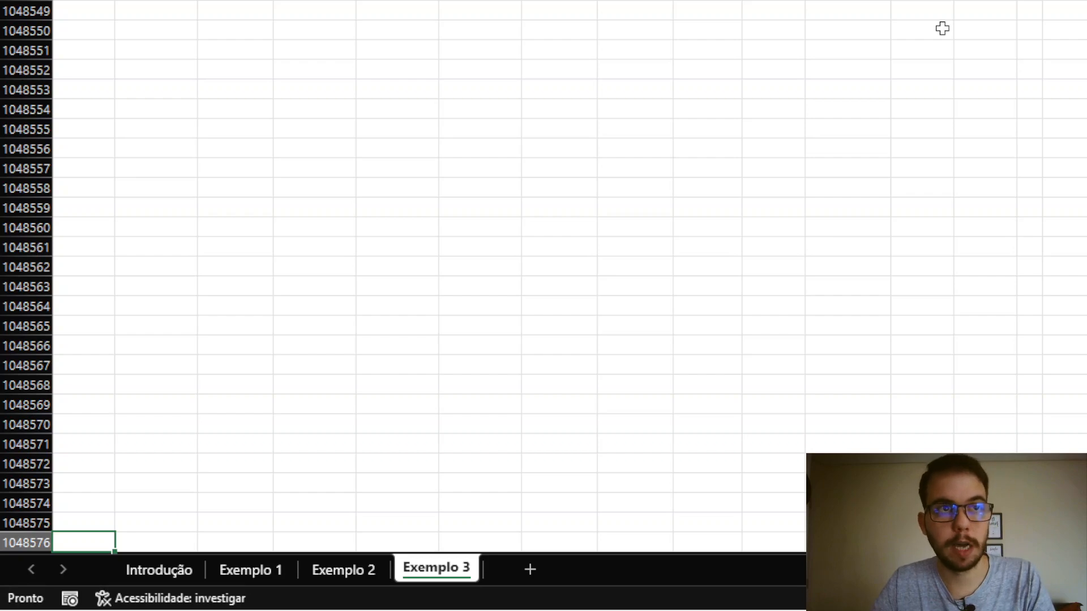
pyautogui.hotkey('ctrl', 'Home')
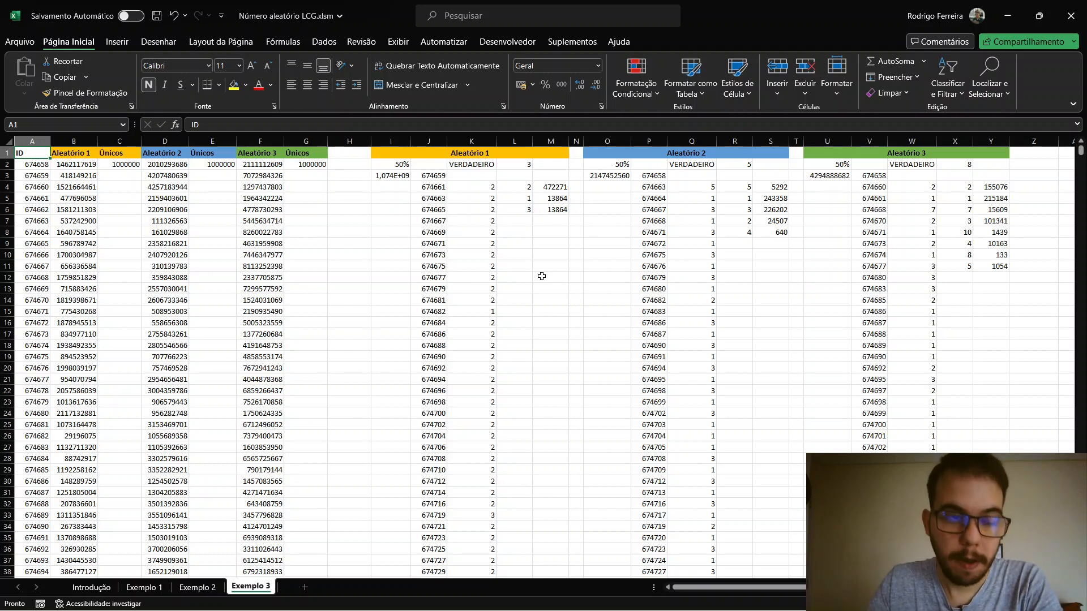
# Switch to the Untitled Power BI Desktop report containing Query1 and apply its pending query changes.
pyautogui.moveTo(292, 604)
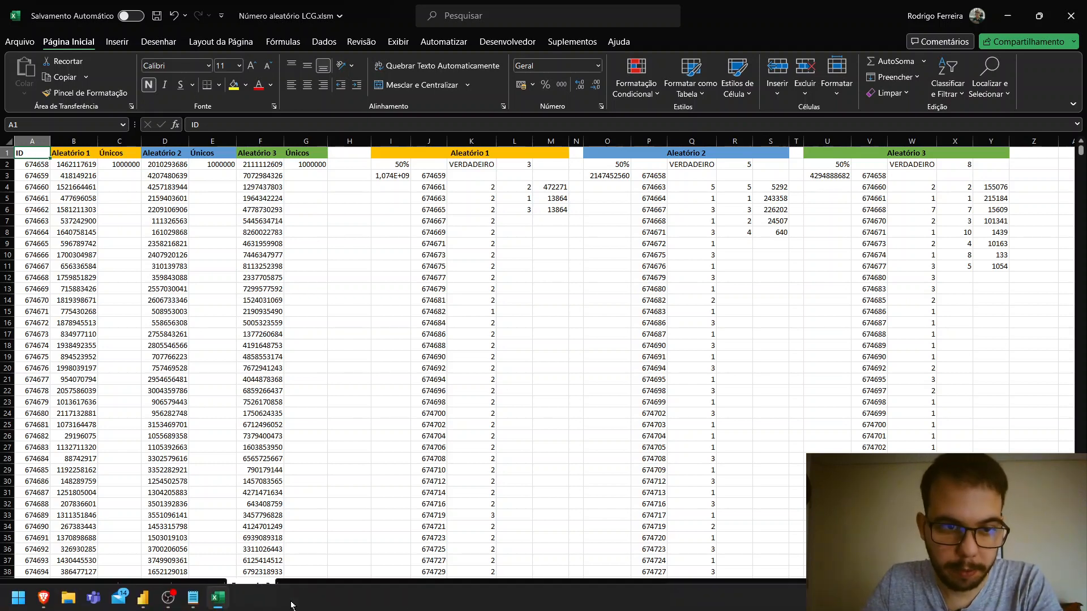
pyautogui.click(143, 597)
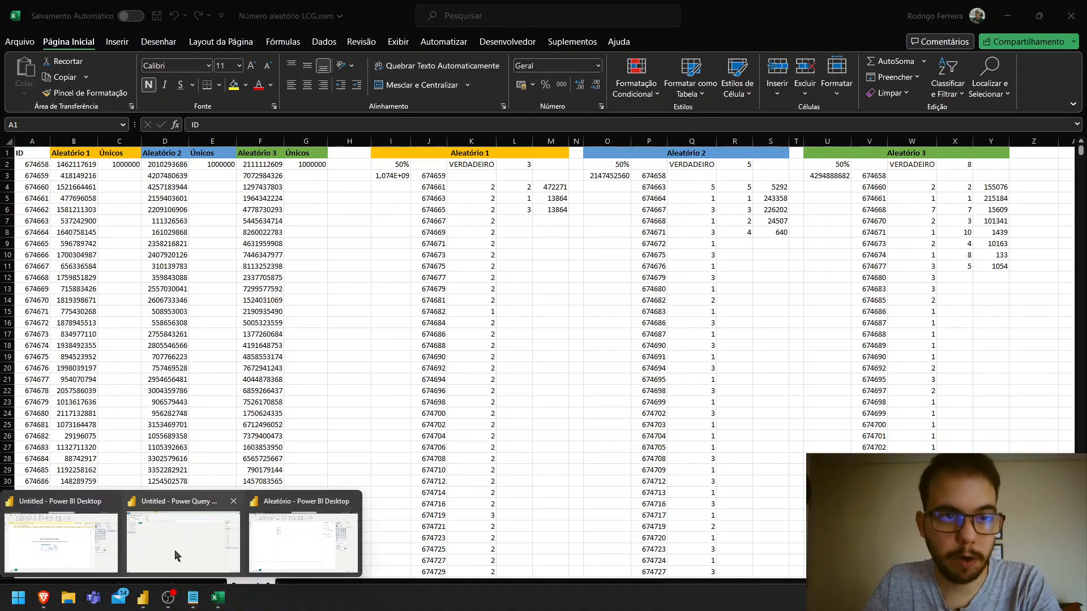
pyautogui.click(109, 543)
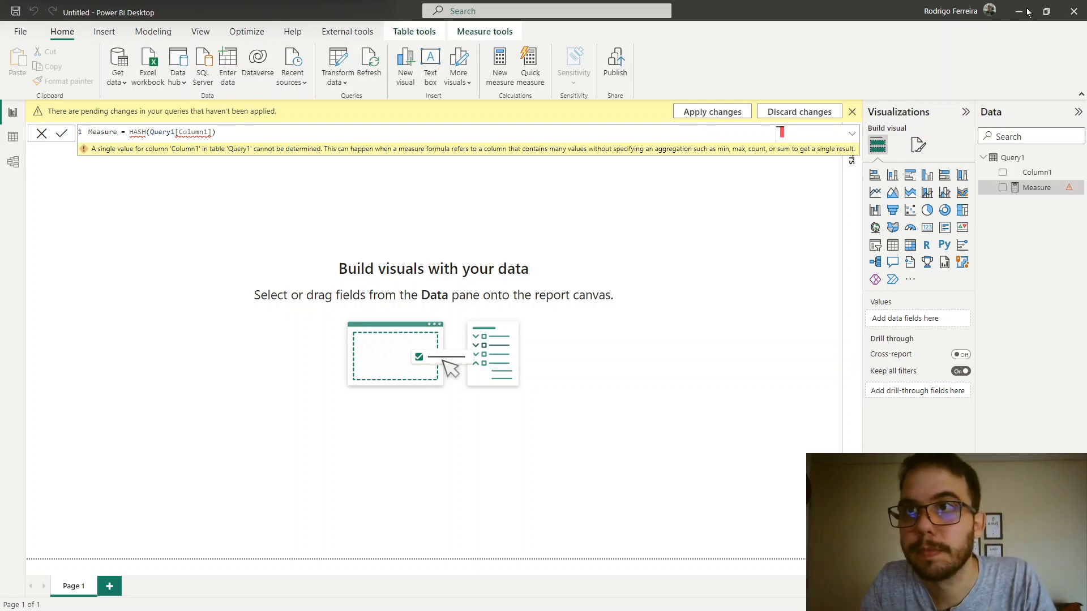
pyautogui.click(712, 111)
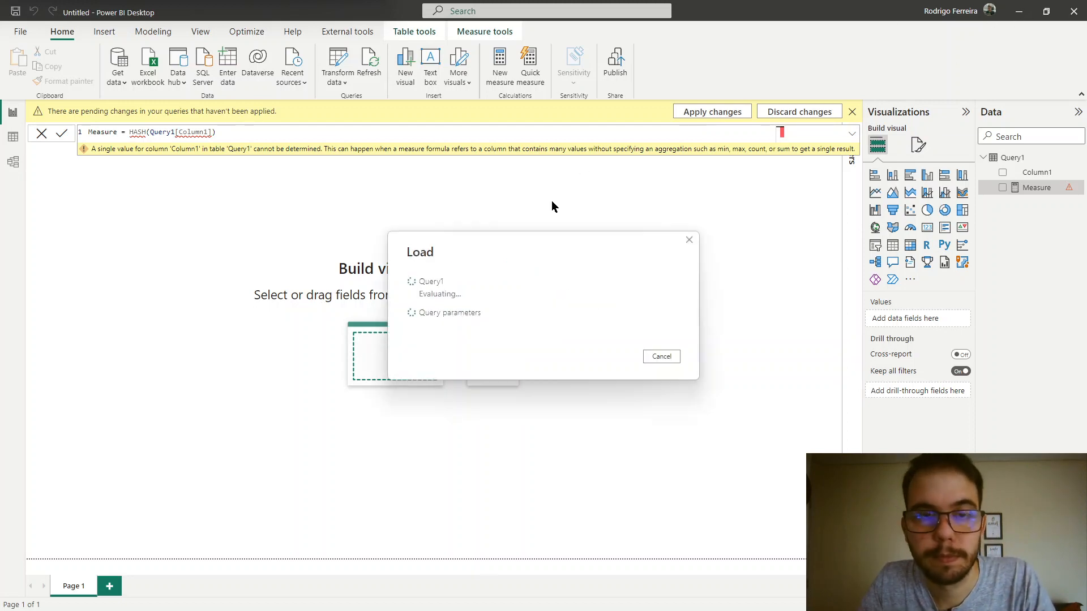
# Switch to the Aleatório report in Power BI Desktop and examine the CR1, CR2 and CR3 values on its card.
pyautogui.hotkey('alt', 'Tab')
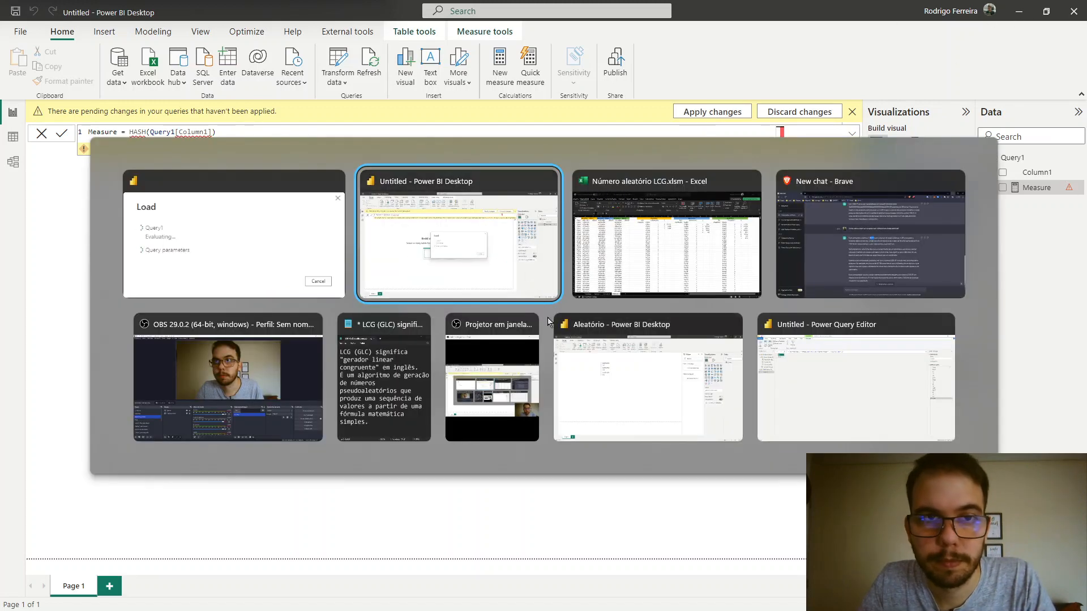
pyautogui.click(658, 390)
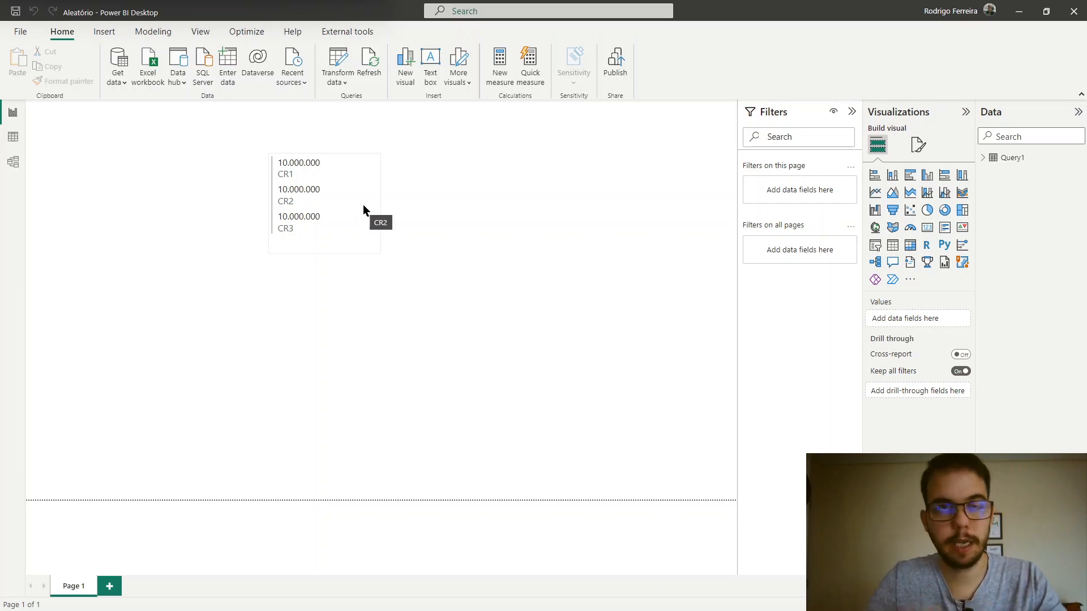
pyautogui.moveTo(363, 208)
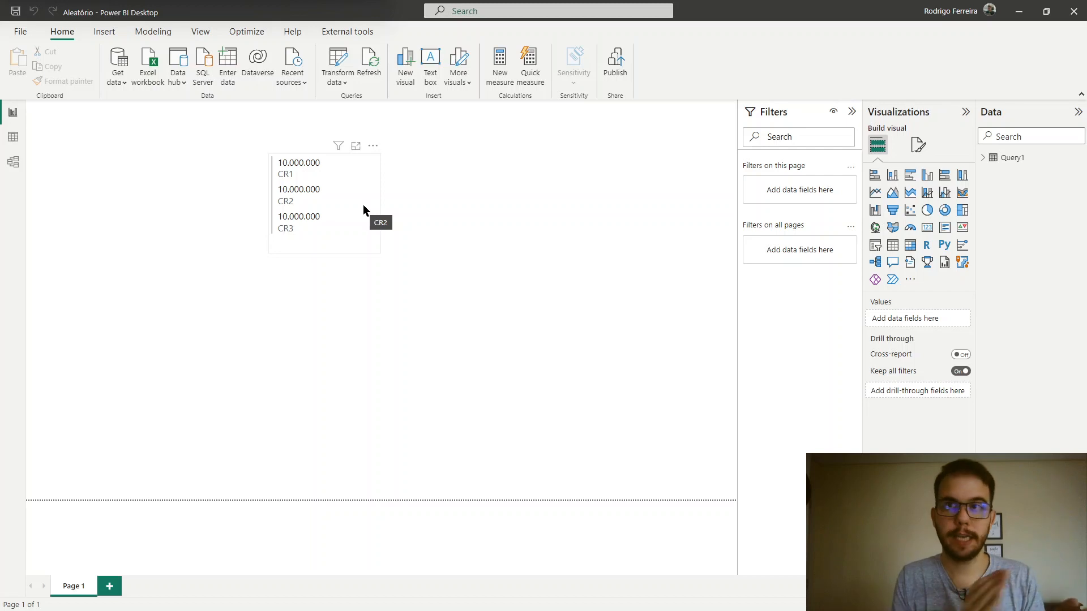